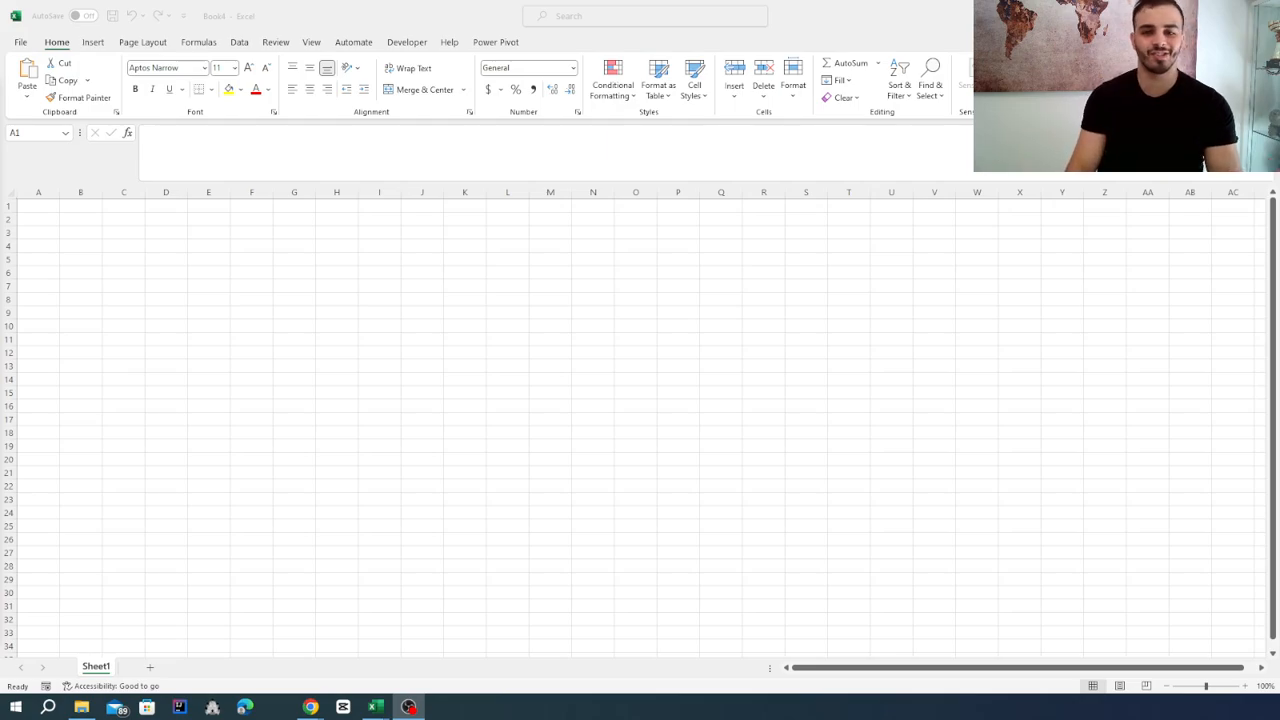
Look over the options for creating a workbook and the print settings, and return to the blank sheet.
{"action": "left_click", "coordinate": [345, 10]}
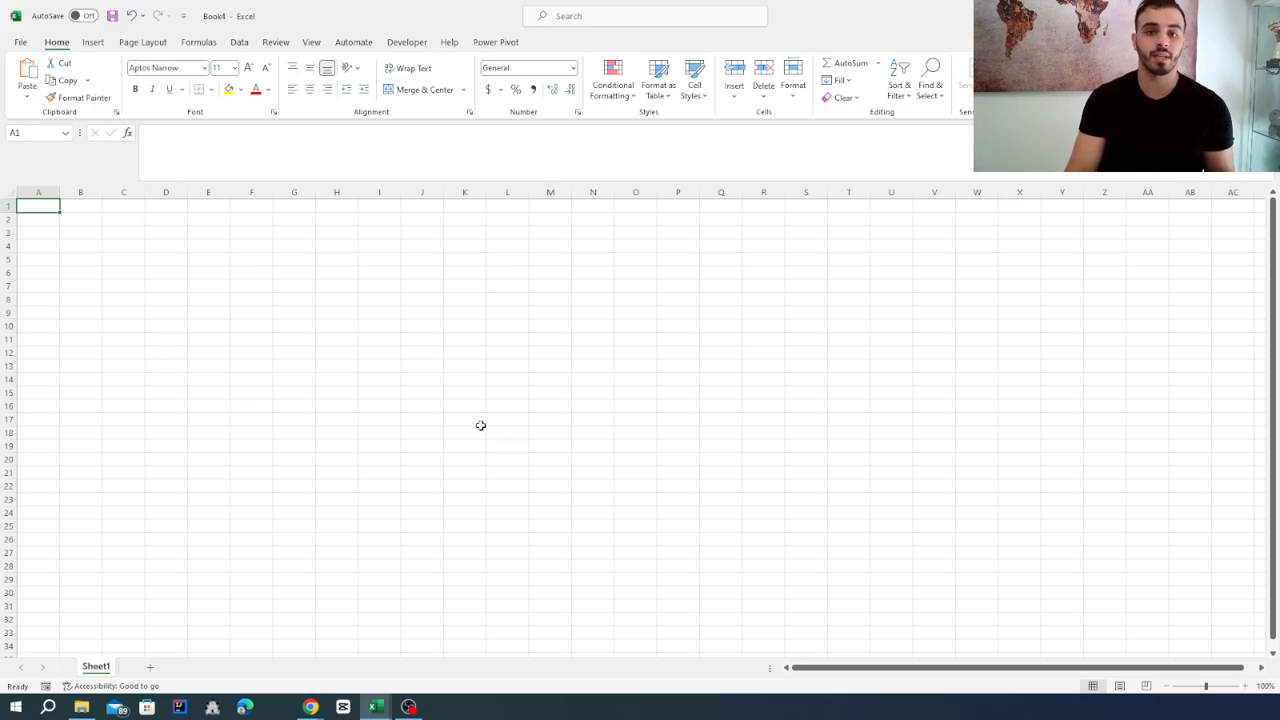
{"action": "left_click", "coordinate": [22, 45]}
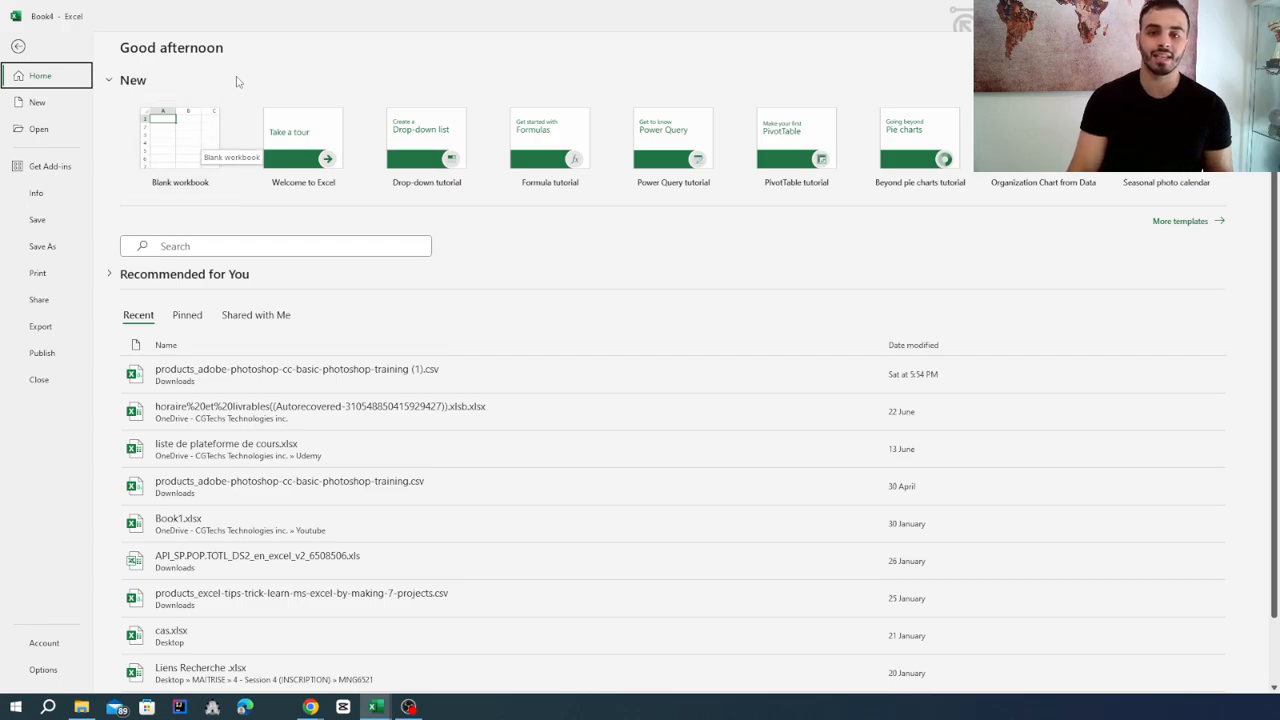
{"action": "left_click", "coordinate": [175, 150]}
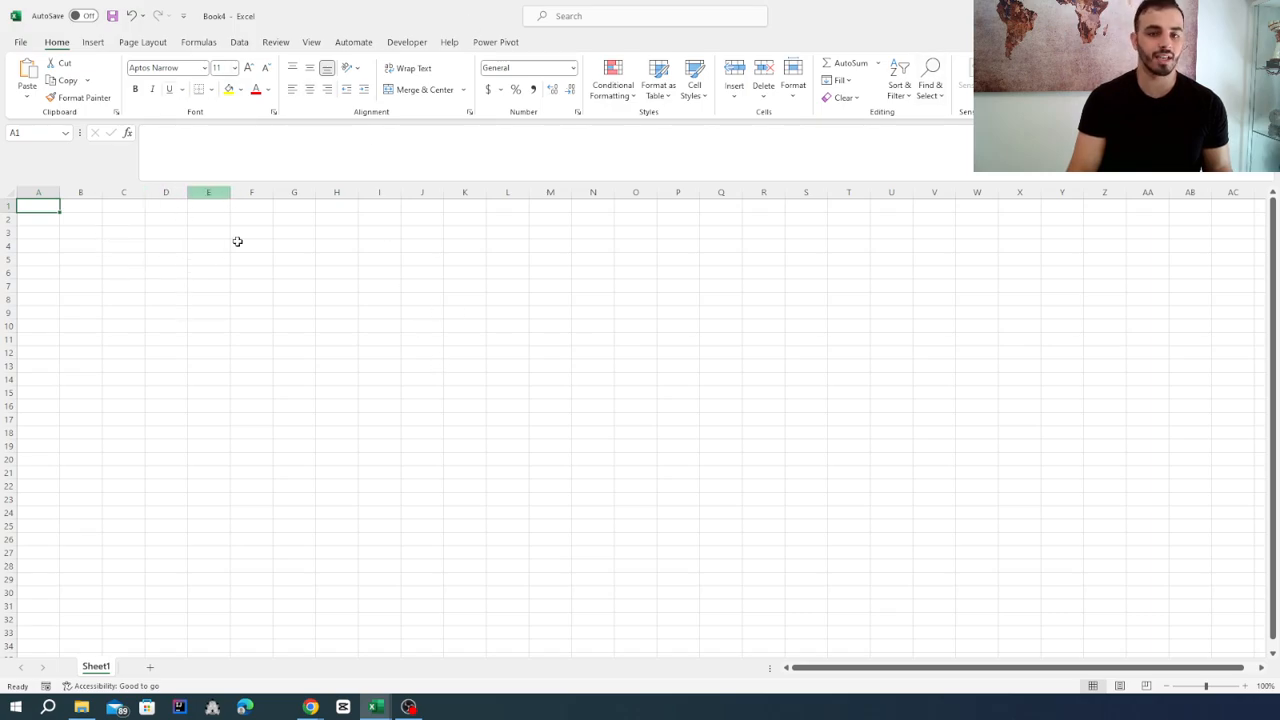
{"action": "left_click", "coordinate": [21, 43]}
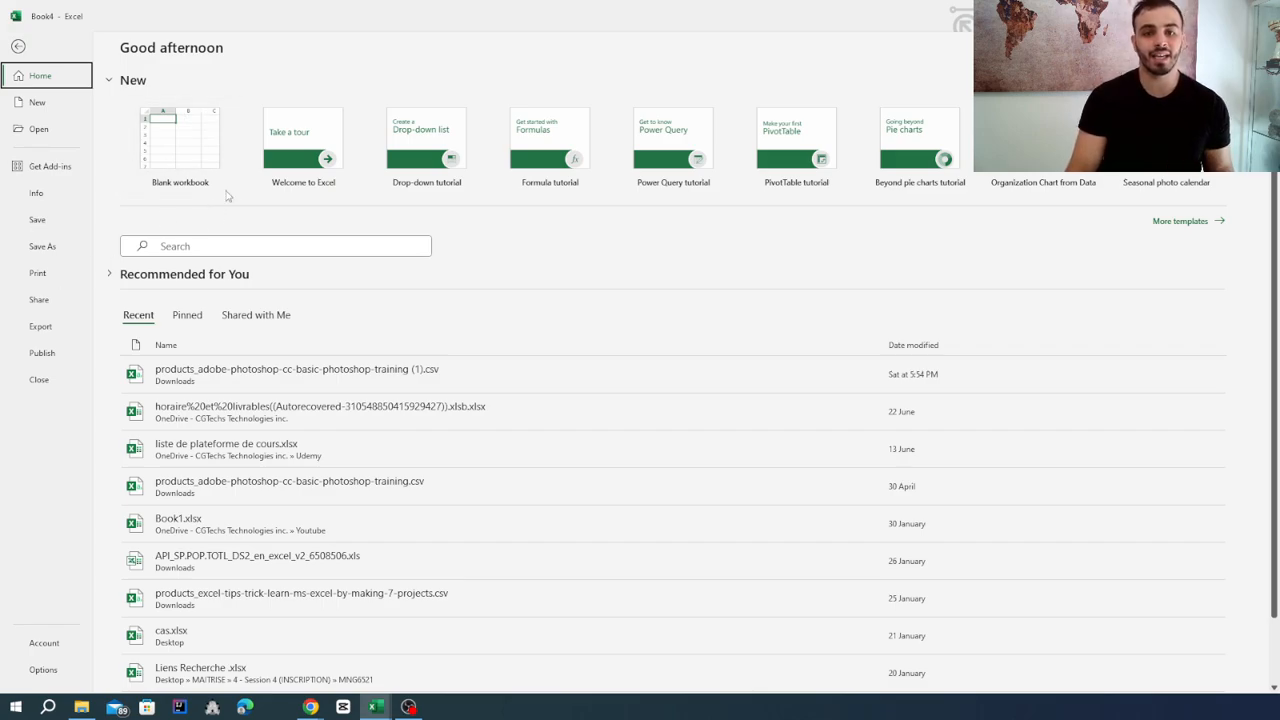
{"action": "left_click", "coordinate": [43, 274]}
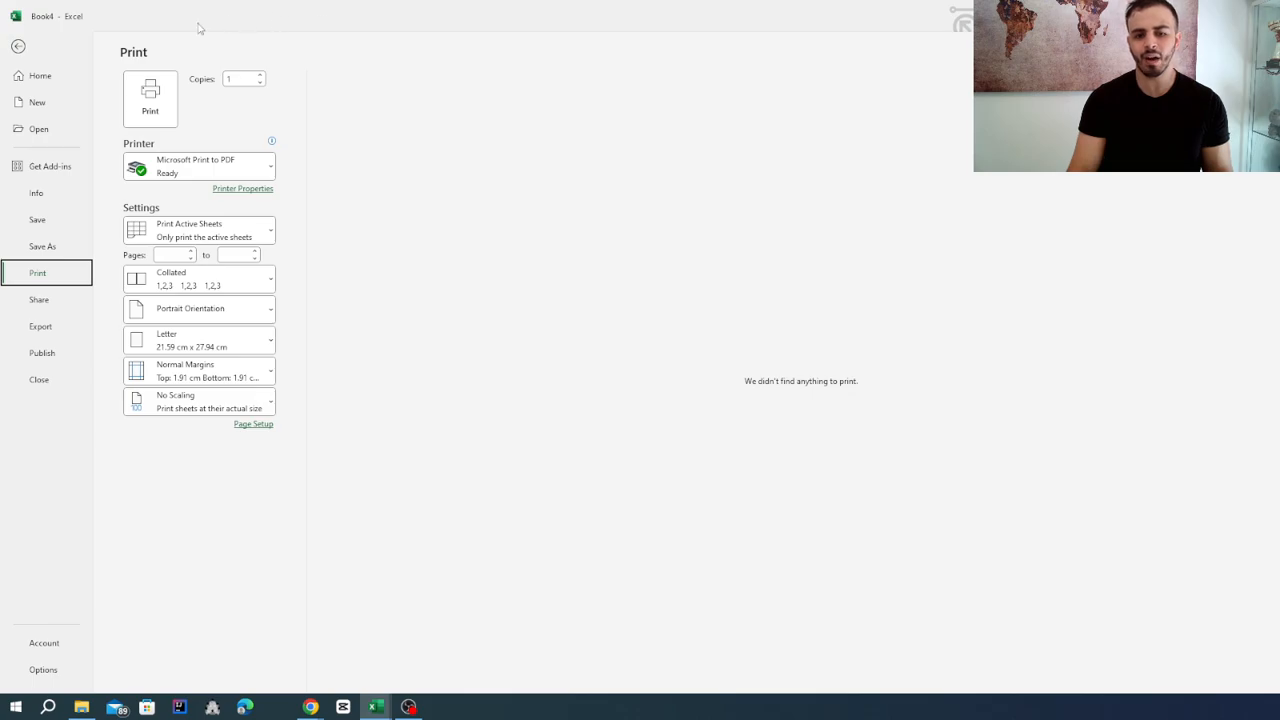
{"action": "left_click", "coordinate": [20, 48]}
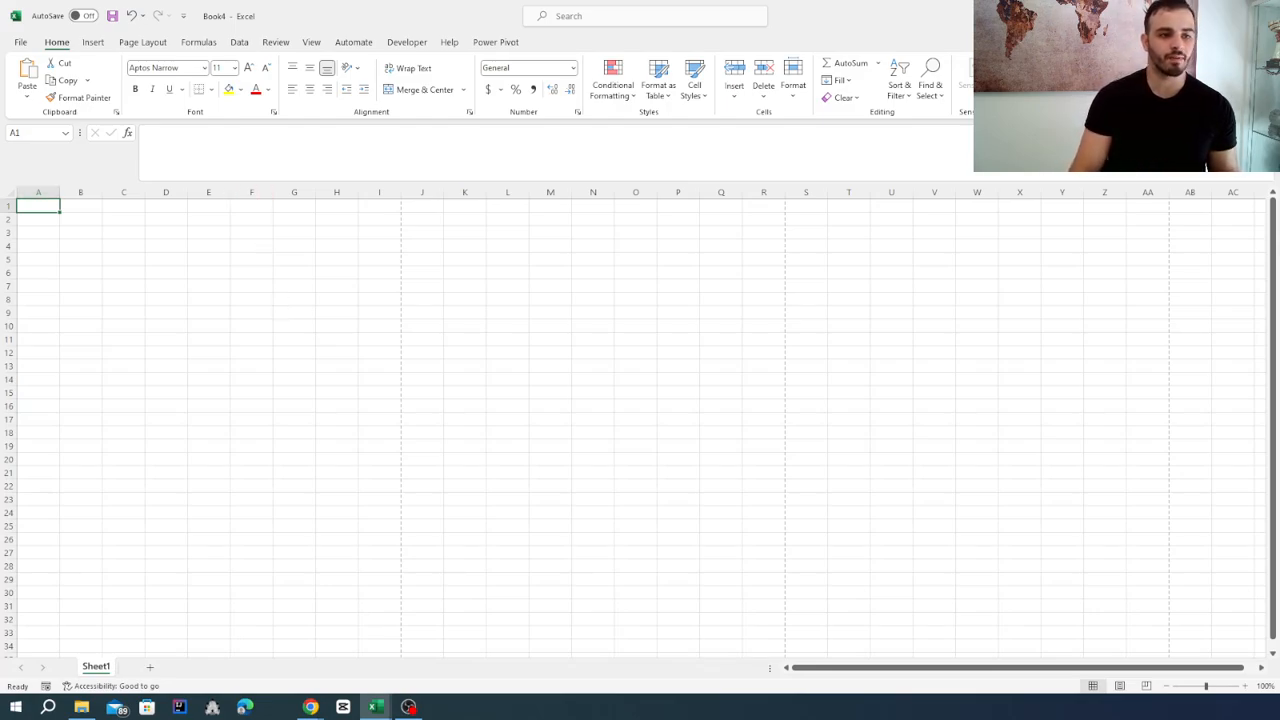
Enlarge cell B4 by increasing row 4's height and widening column B, and fill the cell with yellow.
{"action": "left_click", "coordinate": [84, 247]}
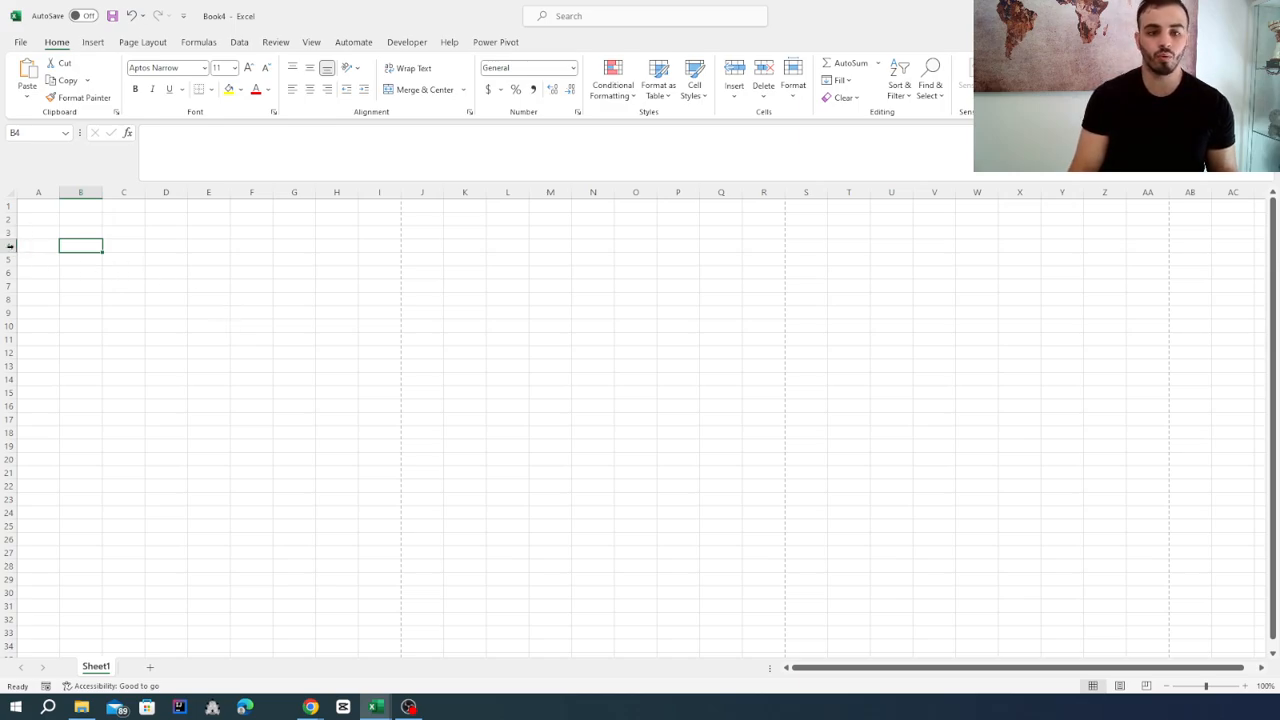
{"action": "left_click_drag", "start_coordinate": [12, 254], "coordinate": [10, 321]}
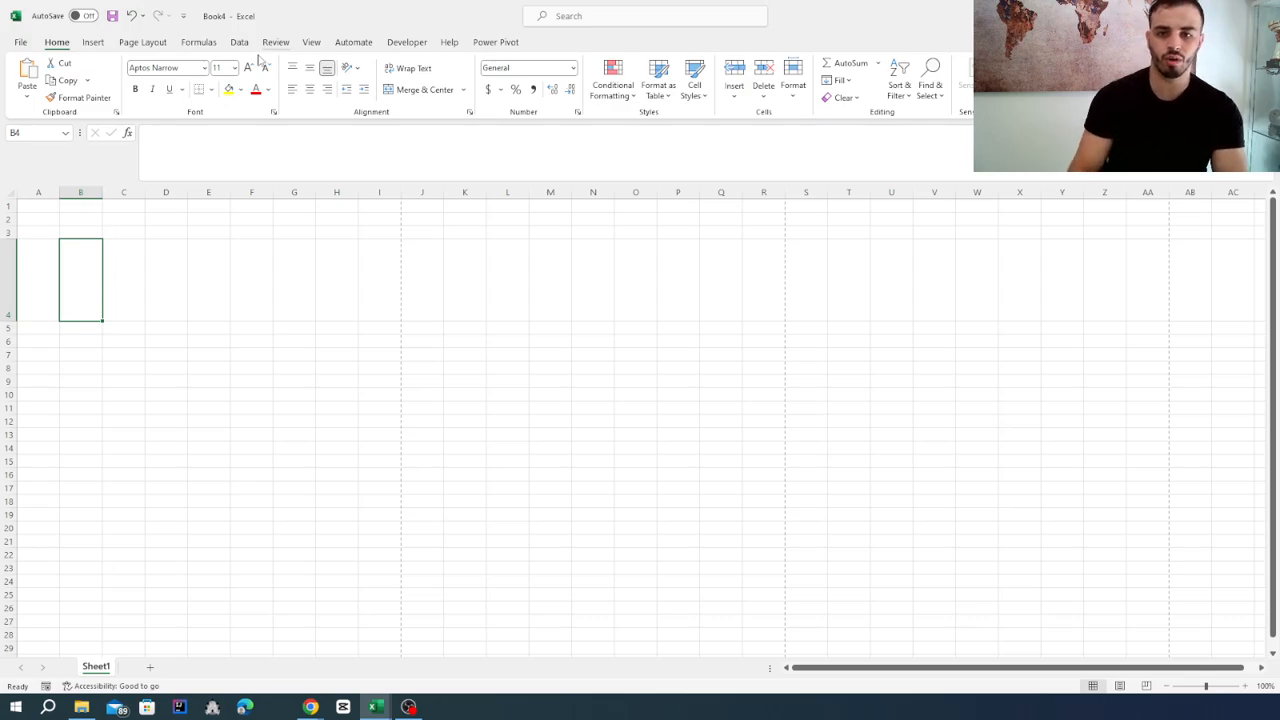
{"action": "left_click", "coordinate": [229, 89]}
{"action": "left_click", "coordinate": [172, 340]}
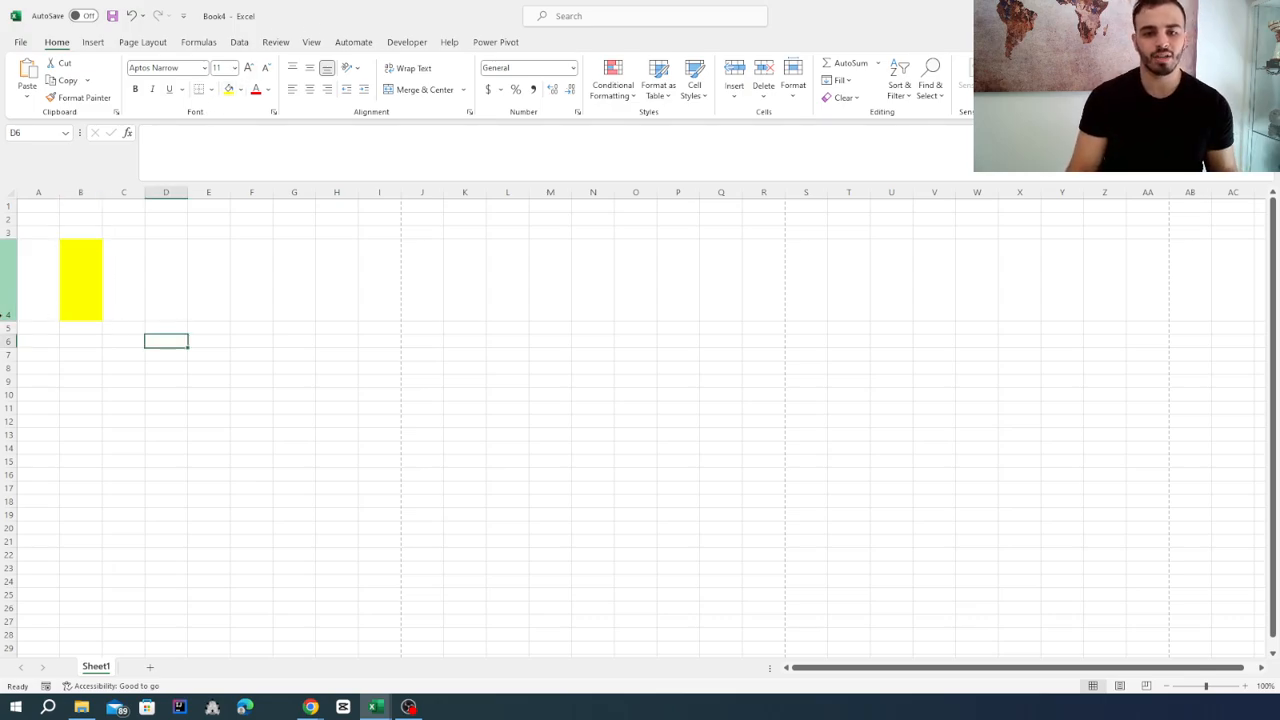
{"action": "left_click_drag", "start_coordinate": [11, 320], "coordinate": [22, 273]}
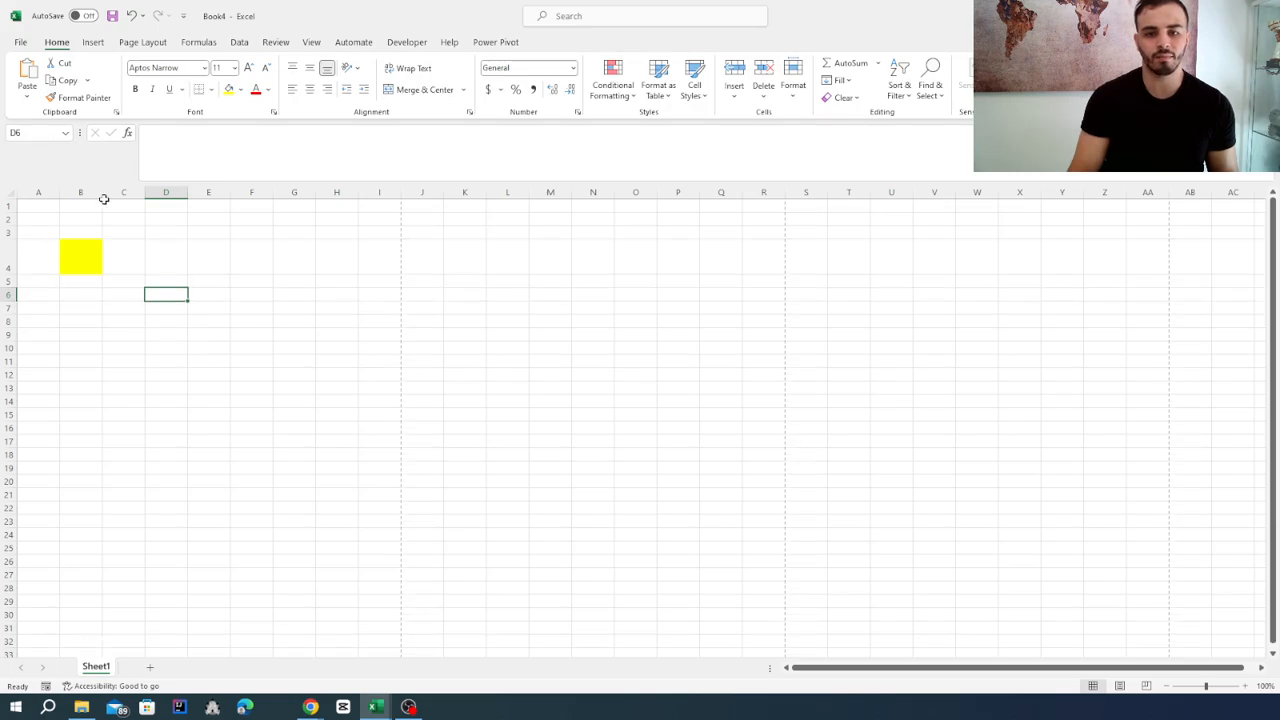
{"action": "left_click_drag", "start_coordinate": [102, 192], "coordinate": [179, 193]}
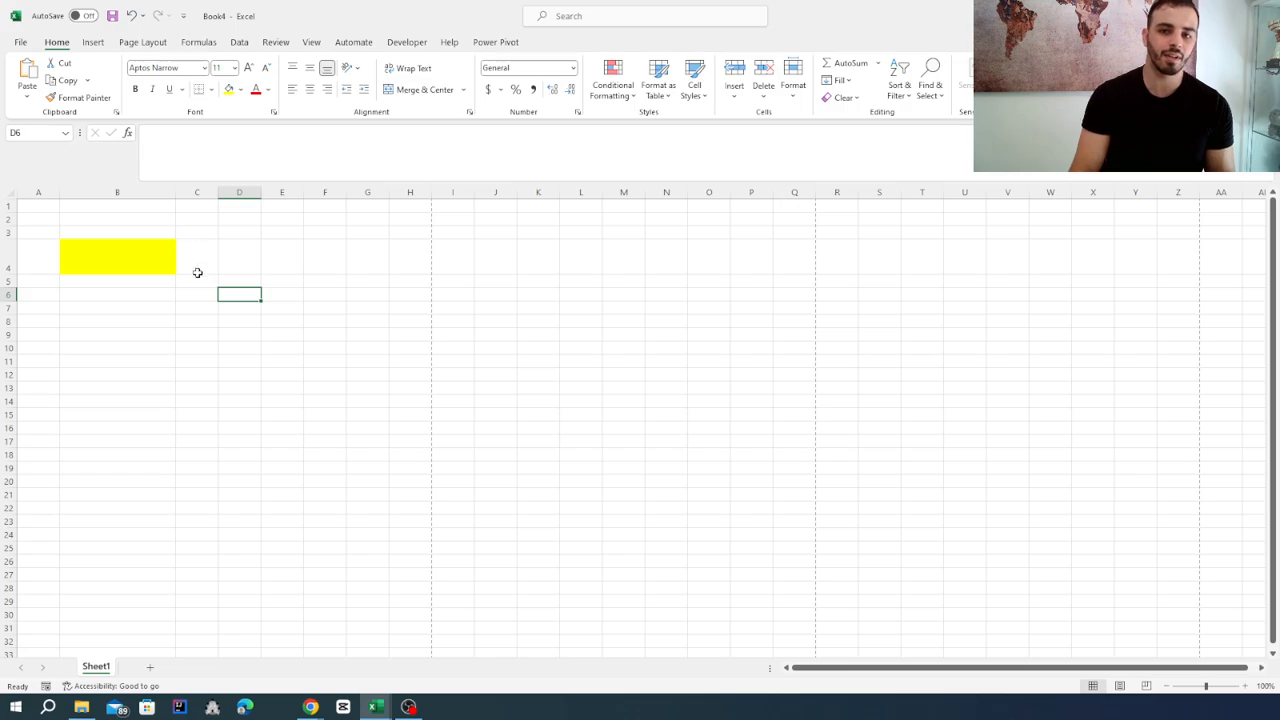
Apply borders around every cell in the range B4:F20.
{"action": "left_click", "coordinate": [136, 252]}
{"action": "left_click_drag", "start_coordinate": [140, 257], "coordinate": [332, 484]}
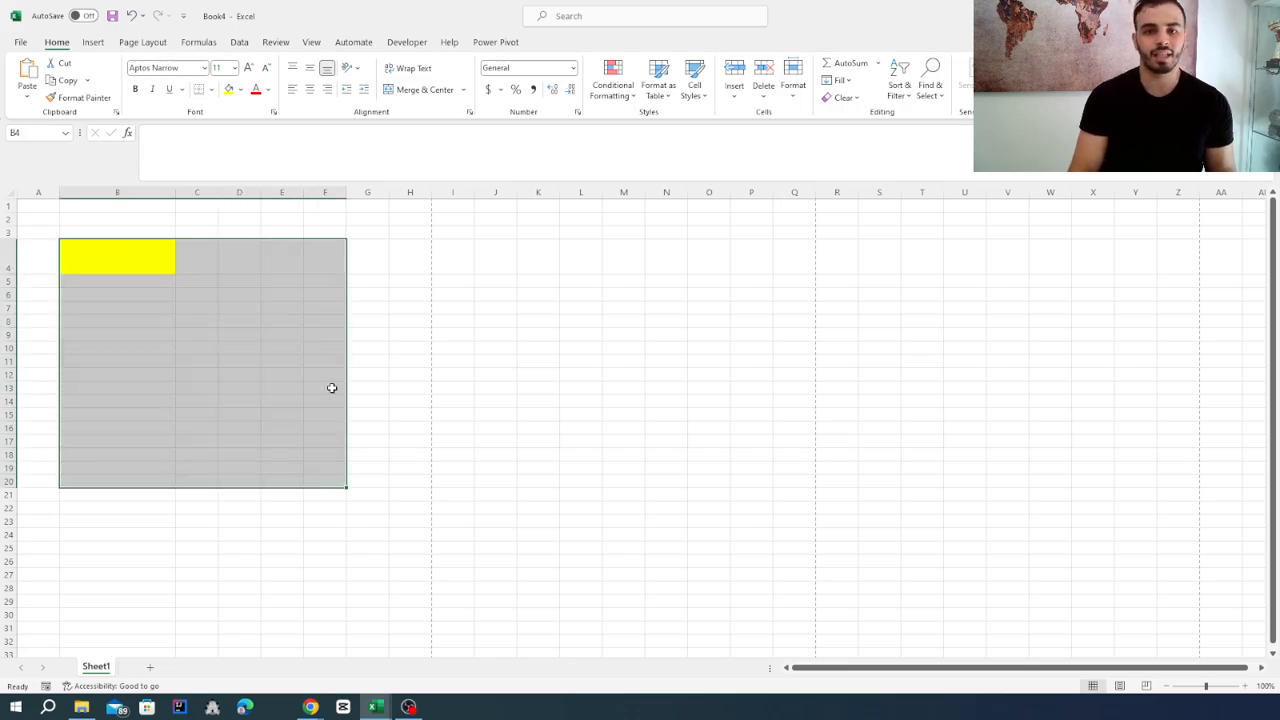
{"action": "left_click", "coordinate": [211, 89]}
{"action": "left_click", "coordinate": [250, 222]}
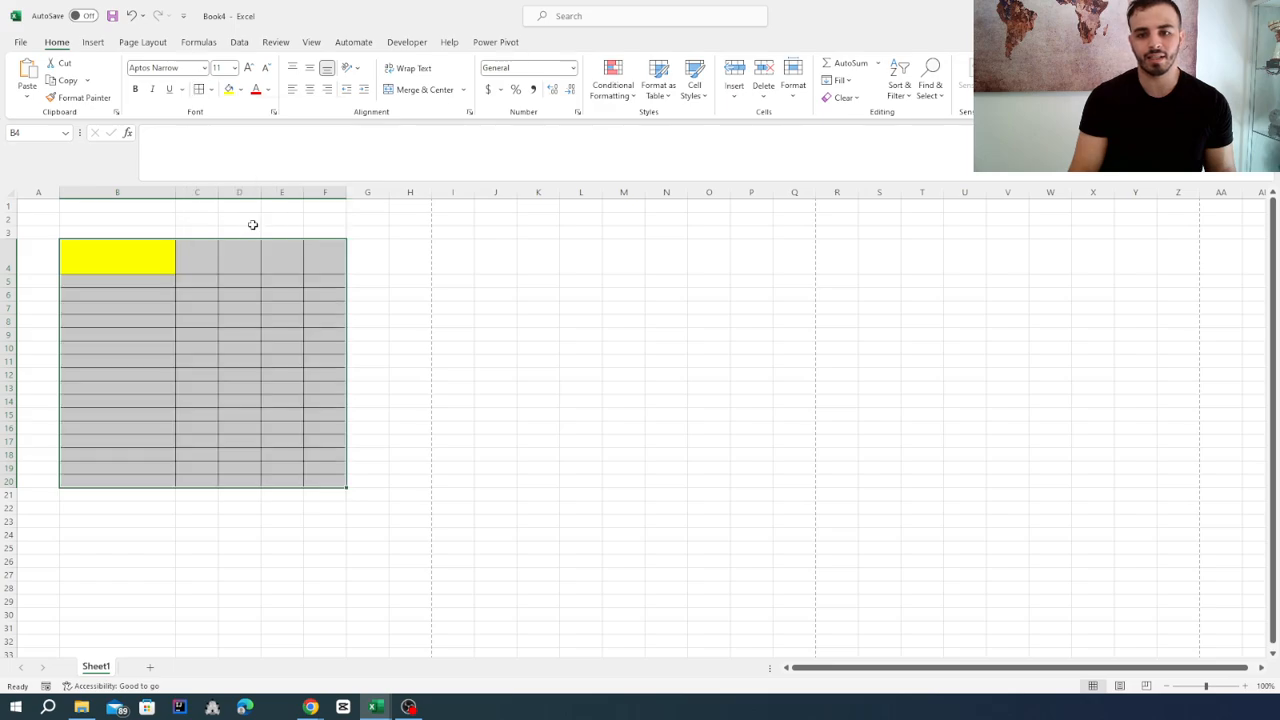
{"action": "left_click", "coordinate": [210, 559]}
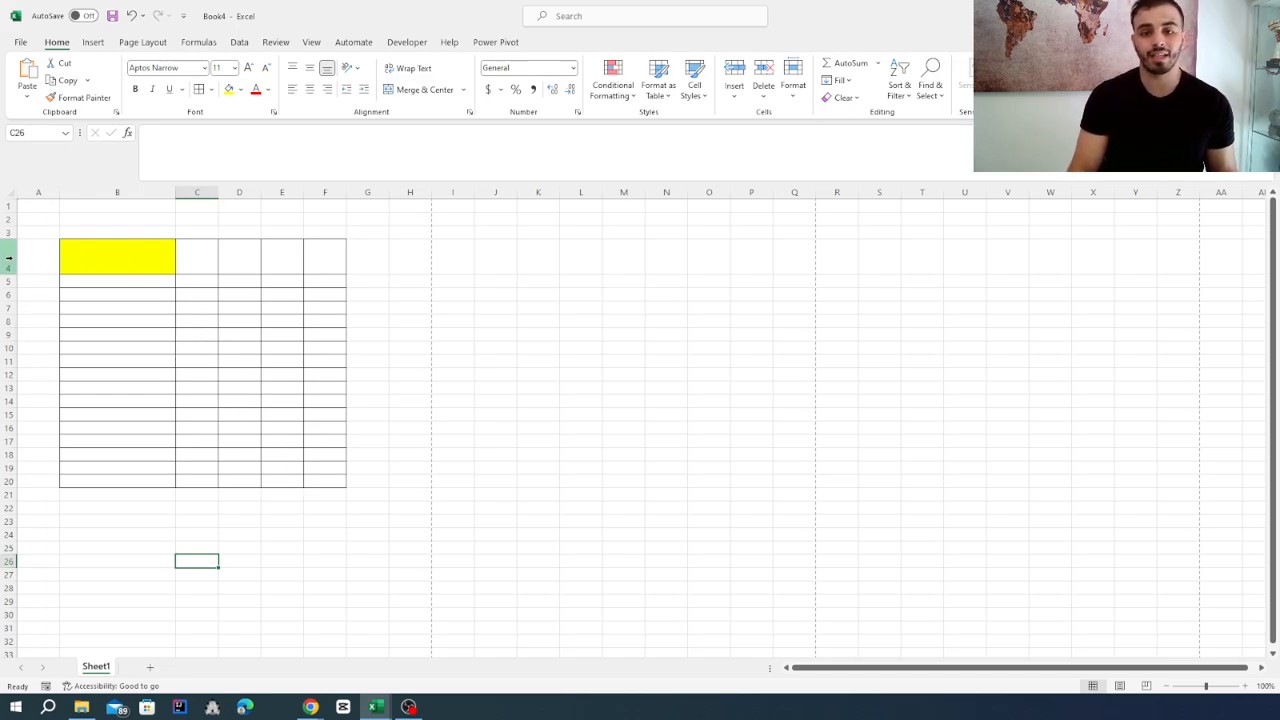
Set a uniform row height for rows 4 to 20, slightly taller than the default.
{"action": "left_click_drag", "start_coordinate": [11, 256], "coordinate": [18, 482]}
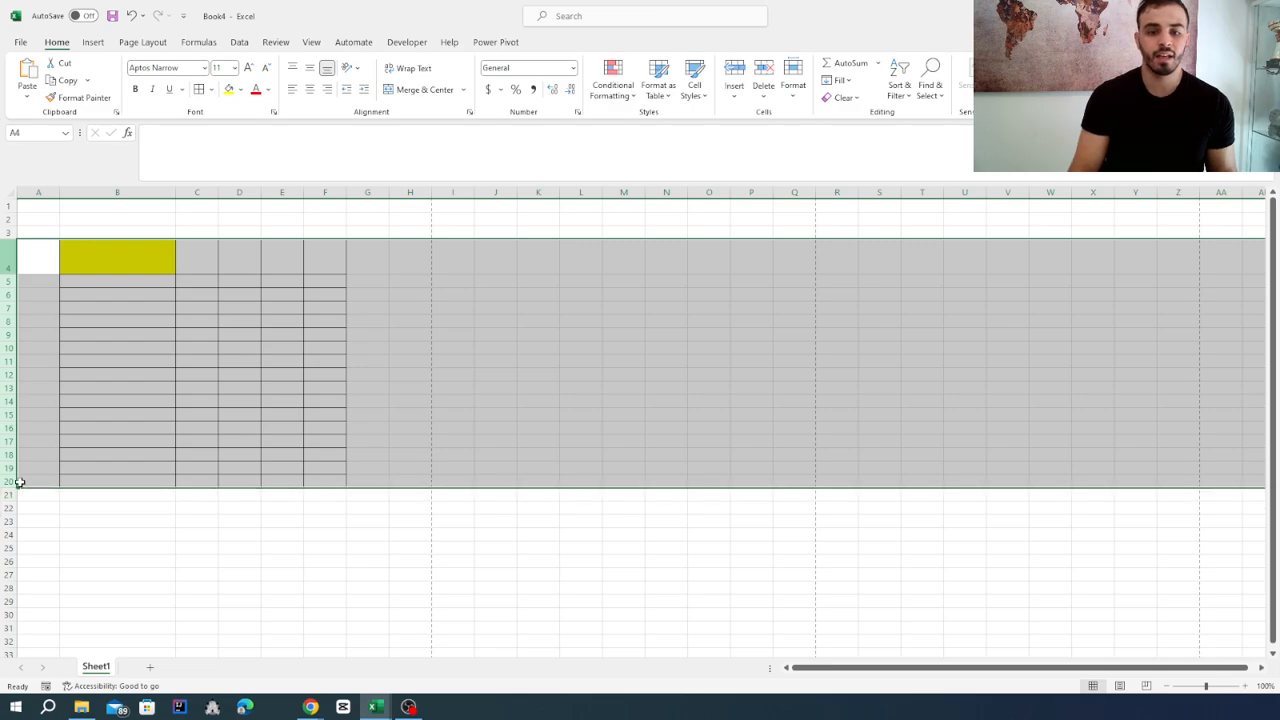
{"action": "right_click", "coordinate": [12, 323]}
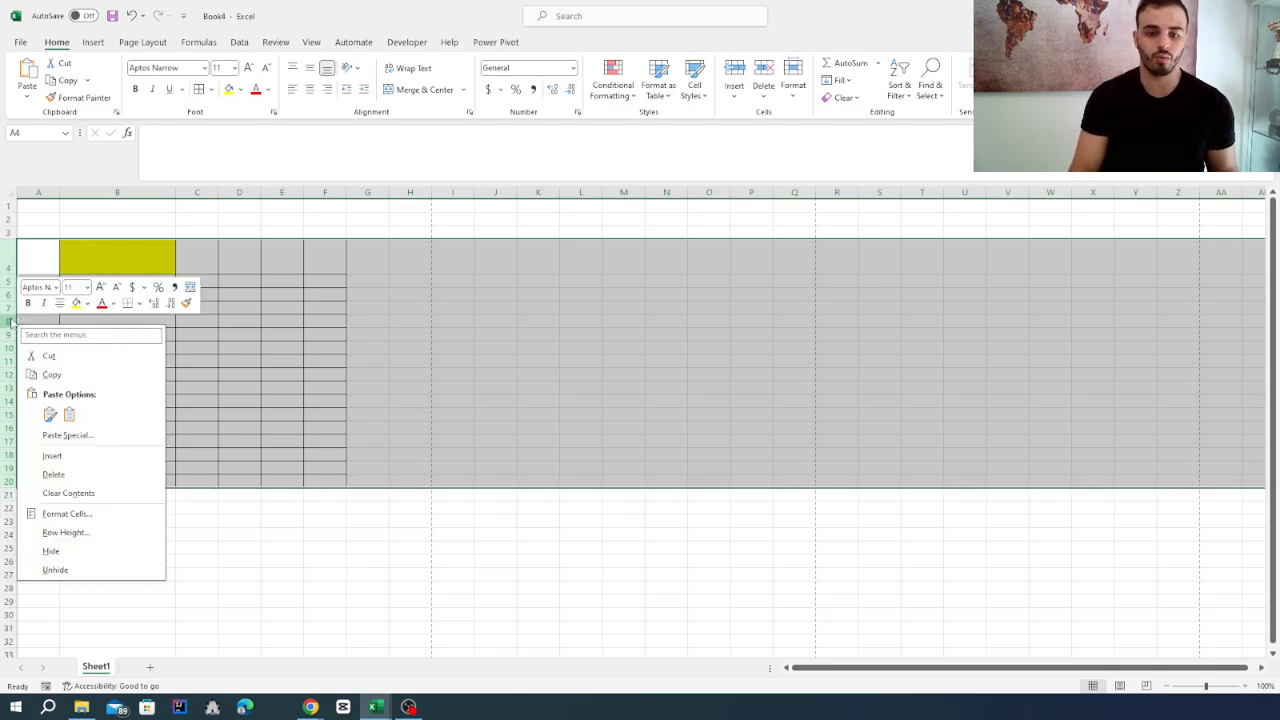
{"action": "left_click", "coordinate": [116, 538]}
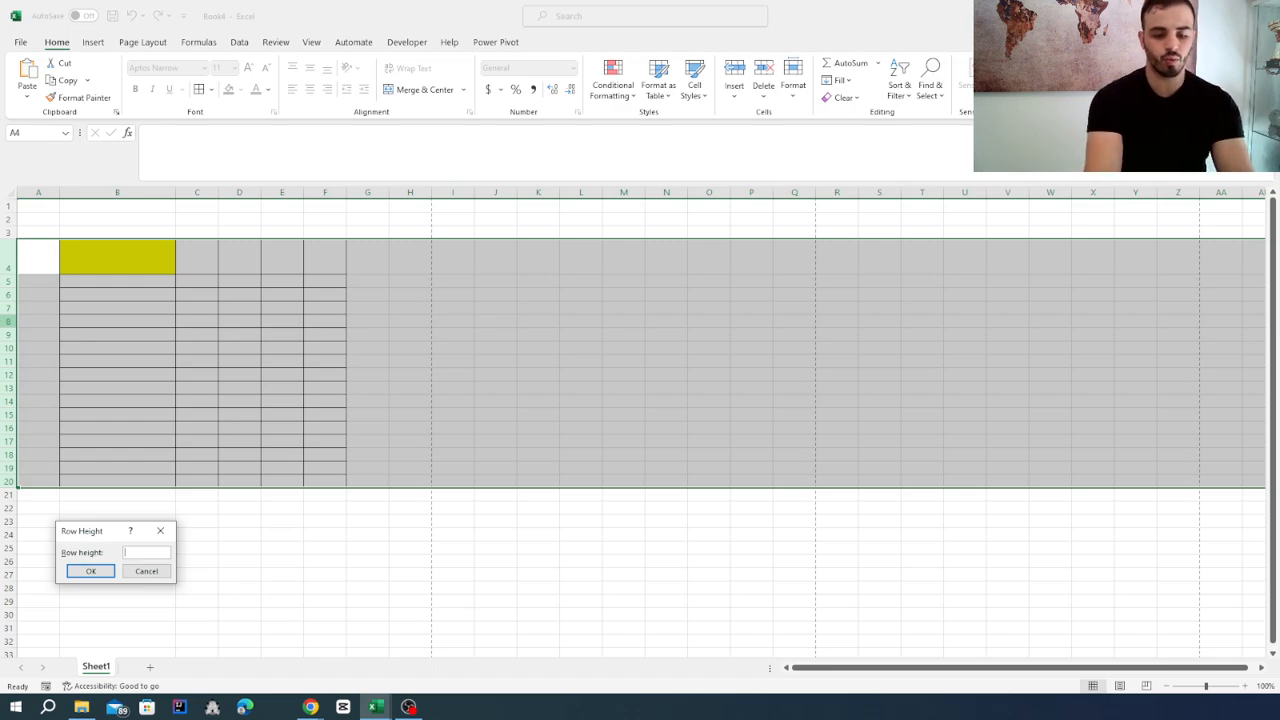
{"action": "left_click", "coordinate": [90, 571]}
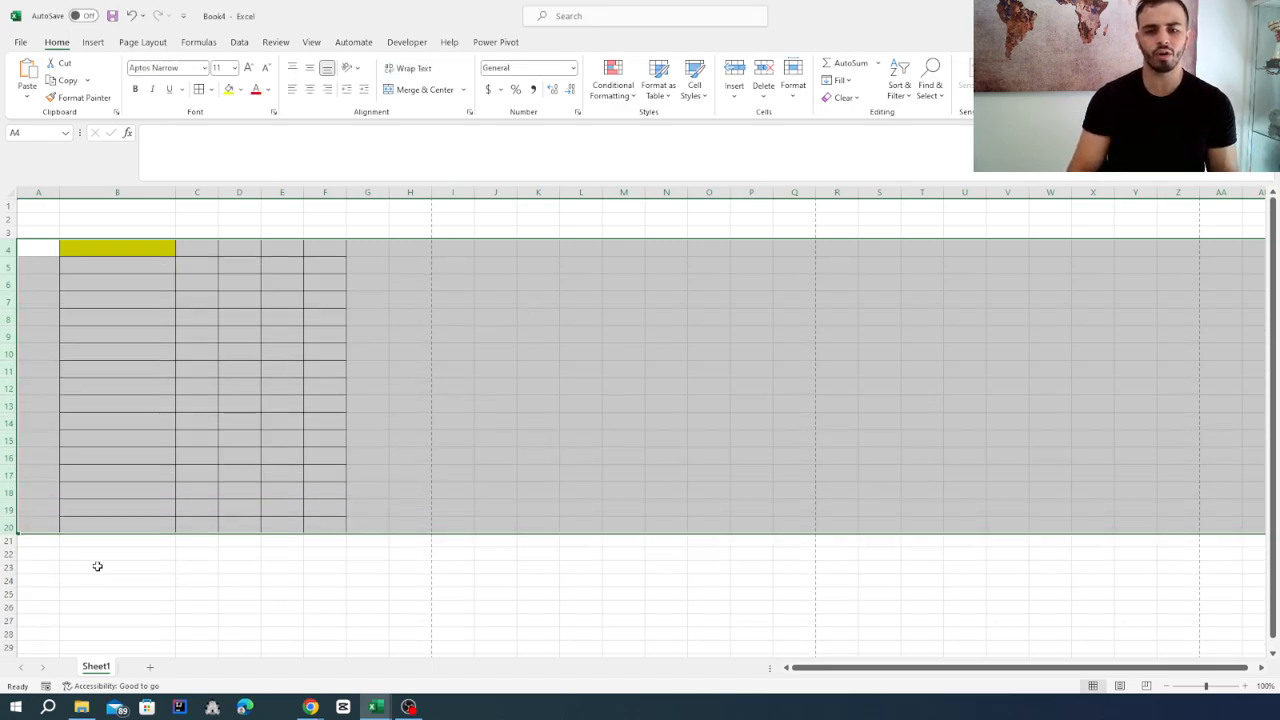
Set the width of columns B to F to 20 and deselect them.
{"action": "left_click_drag", "start_coordinate": [110, 192], "coordinate": [325, 193]}
{"action": "right_click", "coordinate": [205, 192]}
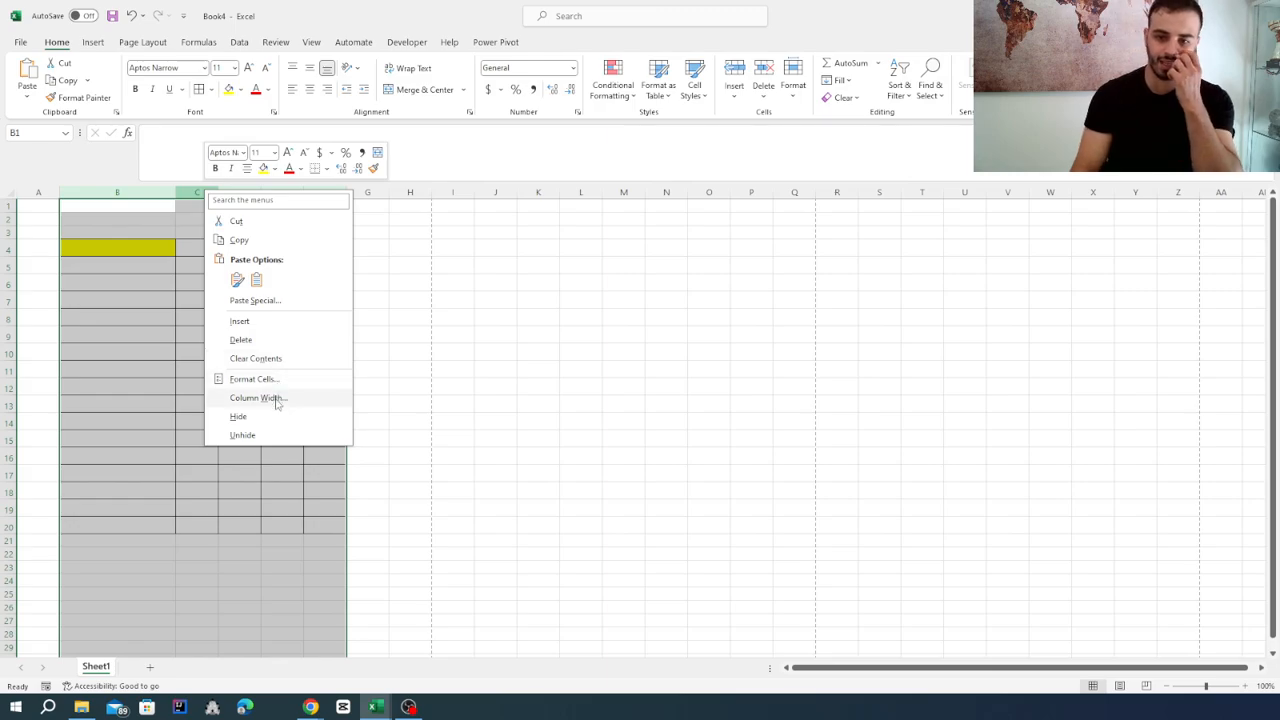
{"action": "left_click", "coordinate": [277, 400]}
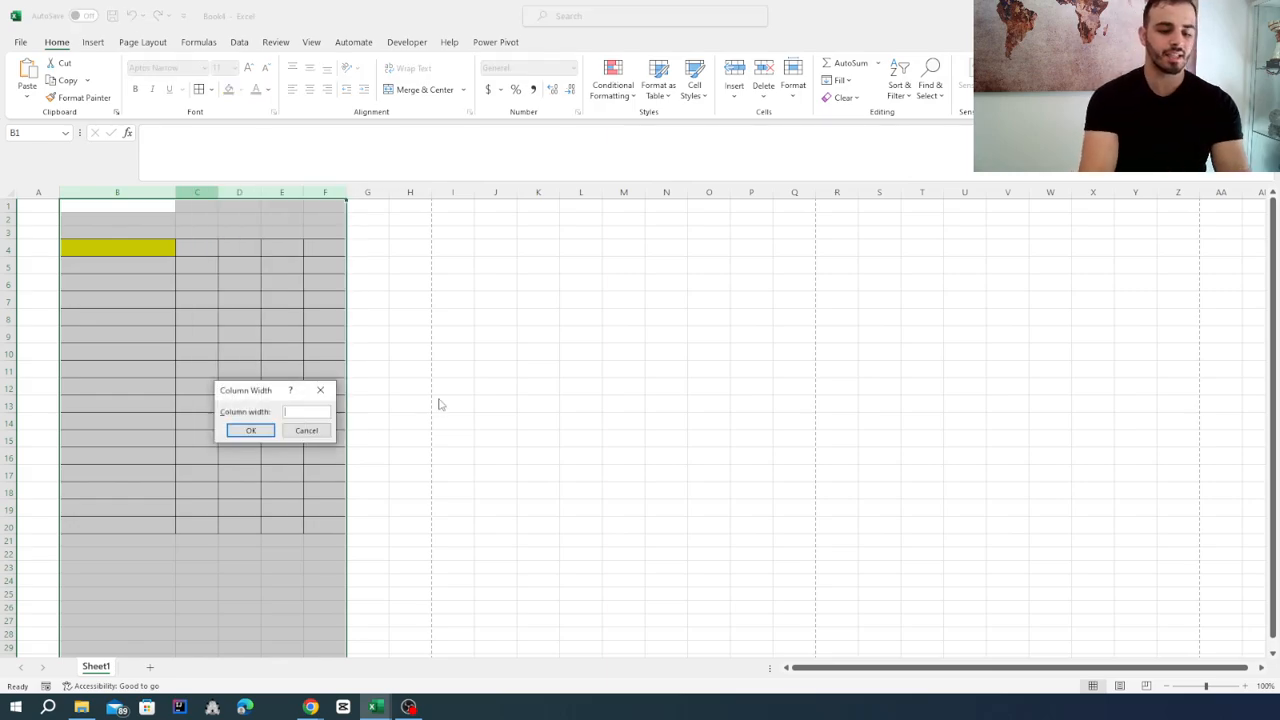
{"action": "type", "text": "20"}
{"action": "key", "text": "Return"}
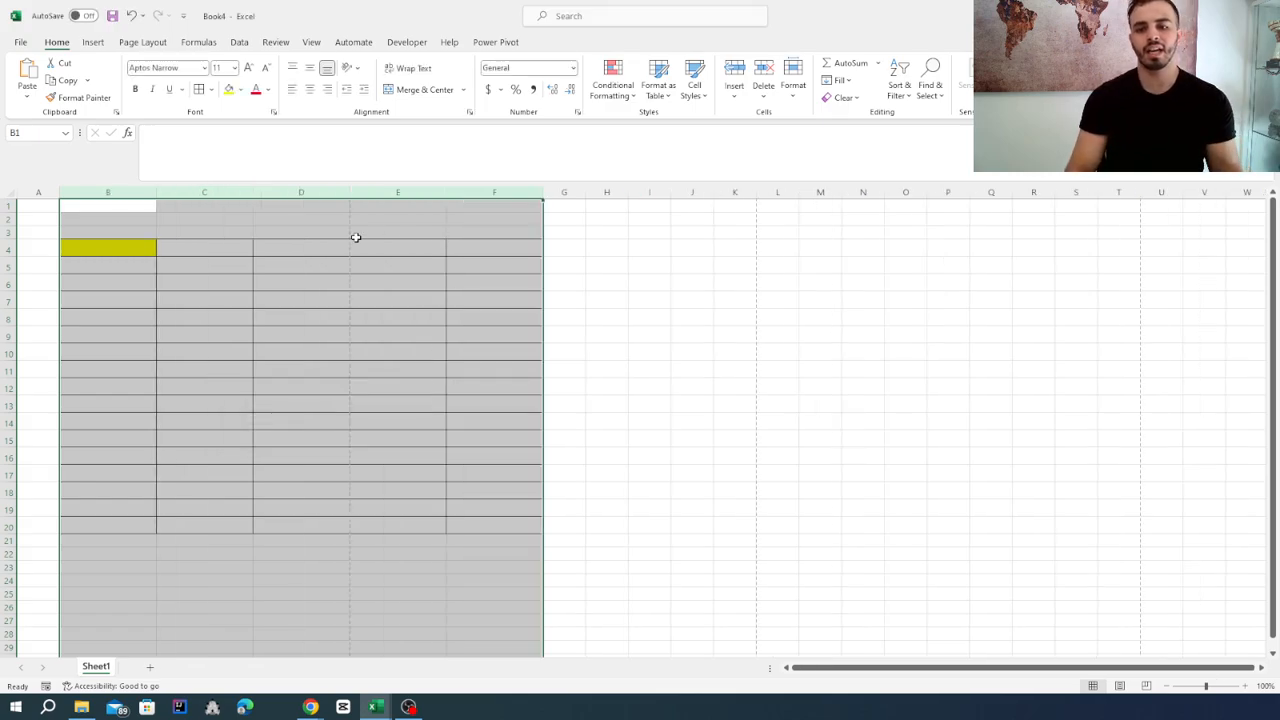
{"action": "left_click", "coordinate": [235, 638]}
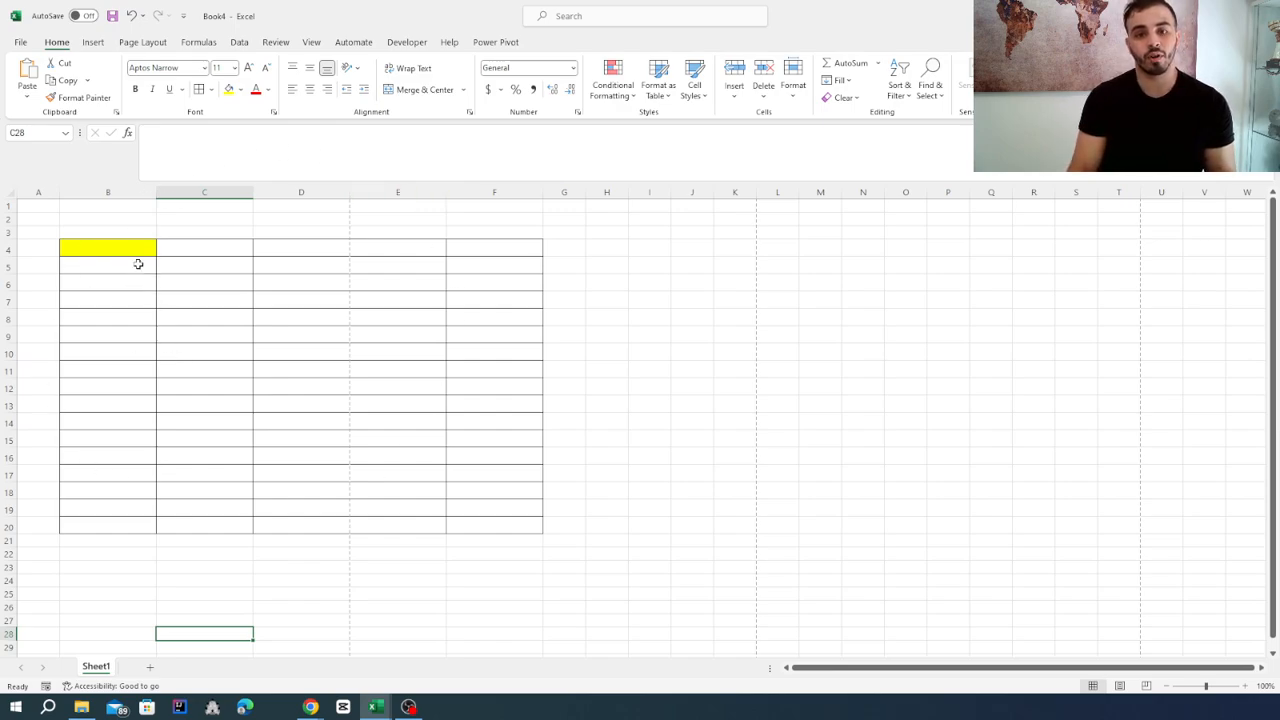
{"action": "left_click", "coordinate": [179, 248]}
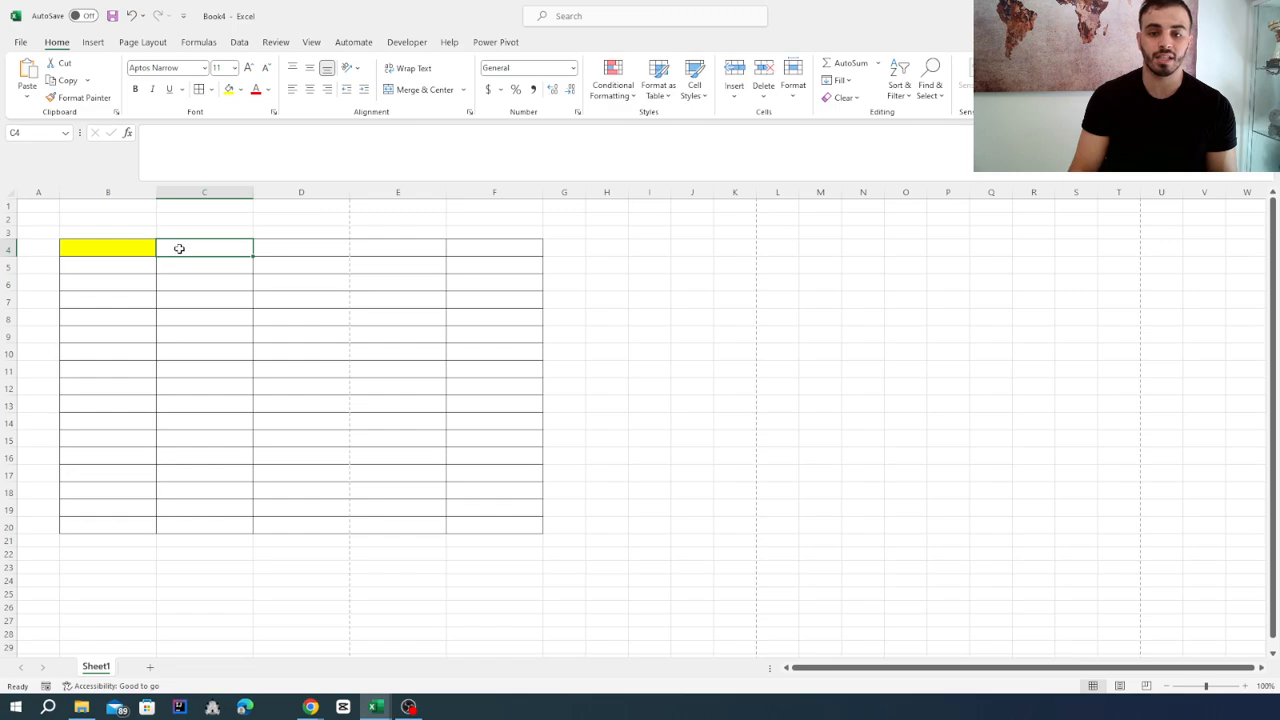
{"action": "double_click", "coordinate": [179, 248]}
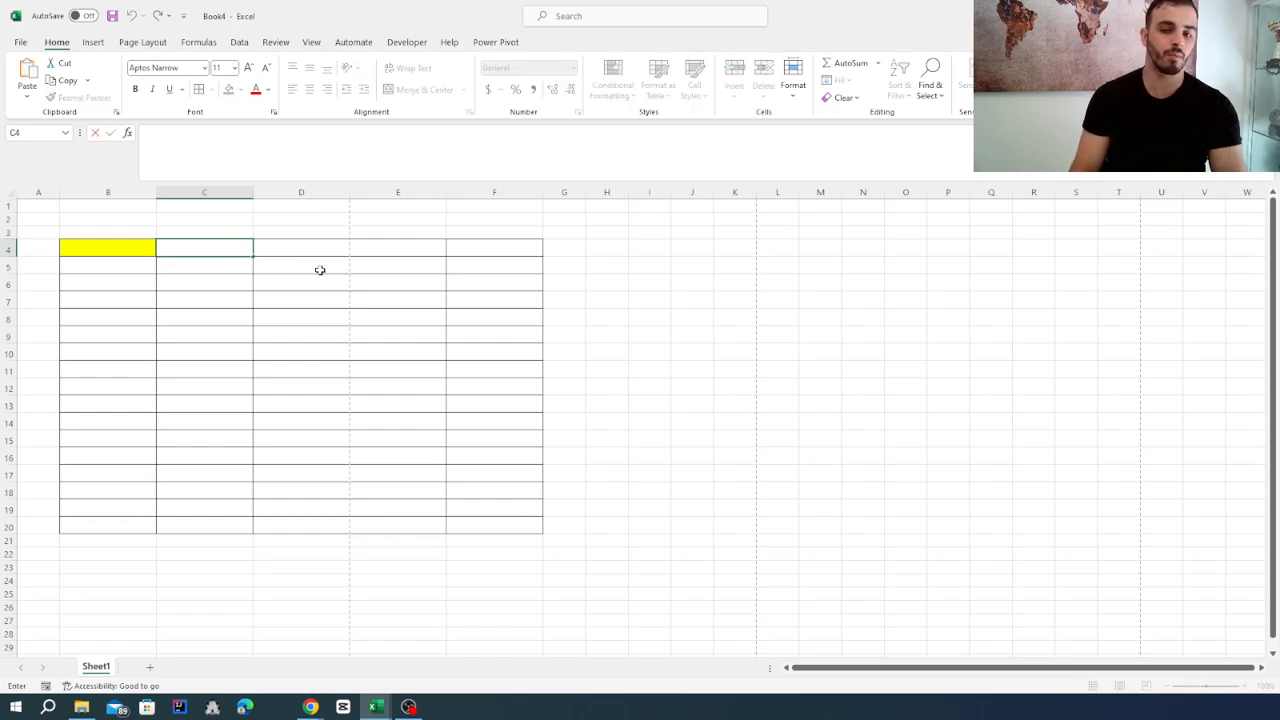
{"action": "type", "text": "dhqhiqch"}
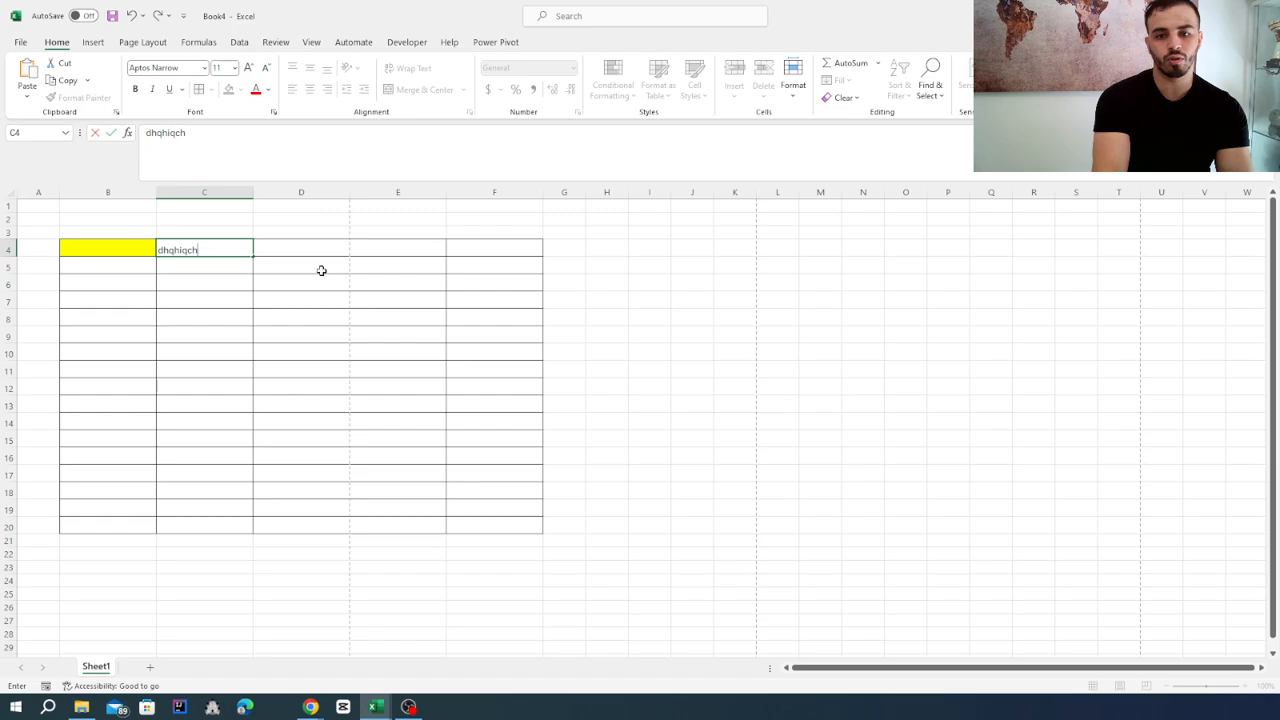
{"action": "key", "text": "BackSpace"}
{"action": "key", "text": "BackSpace"}
{"action": "key", "text": "BackSpace"}
{"action": "key", "text": "BackSpace"}
{"action": "key", "text": "BackSpace"}
{"action": "key", "text": "BackSpace"}
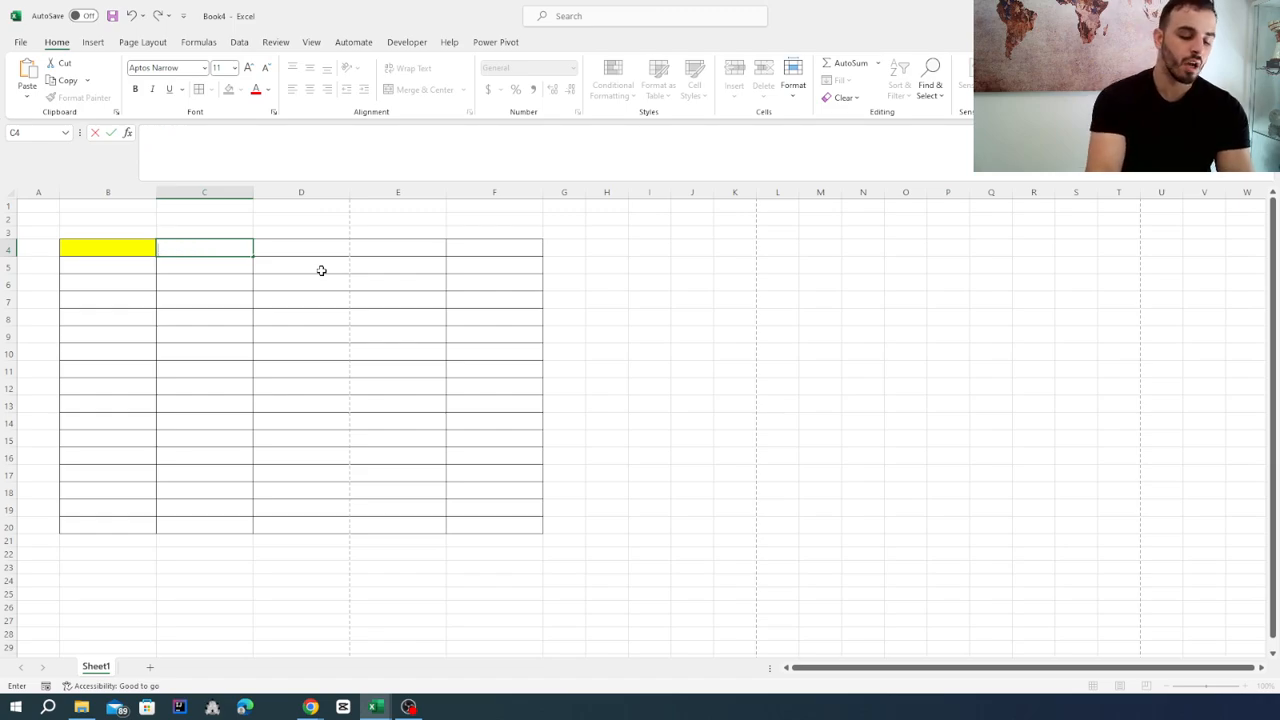
Enter the text "hello my name is" followed by the presenter's first name in cell C4.
{"action": "type", "text": "hello"}
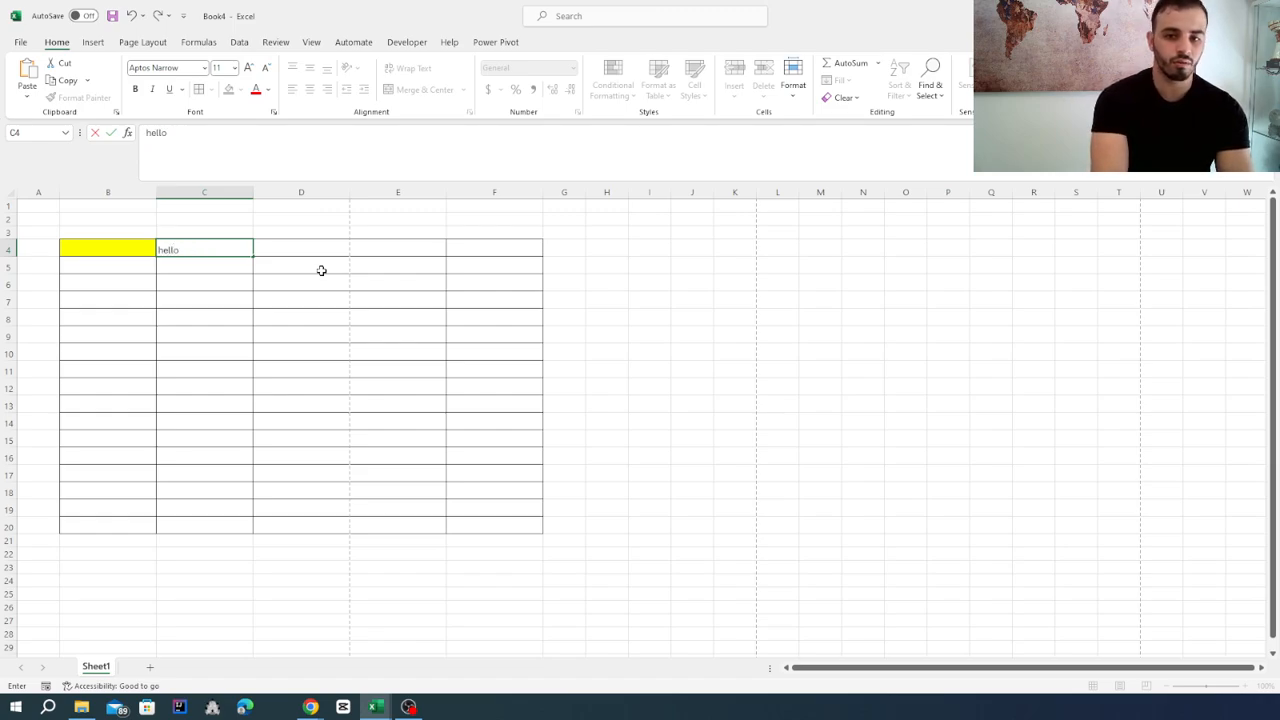
{"action": "type", "text": " my name is"}
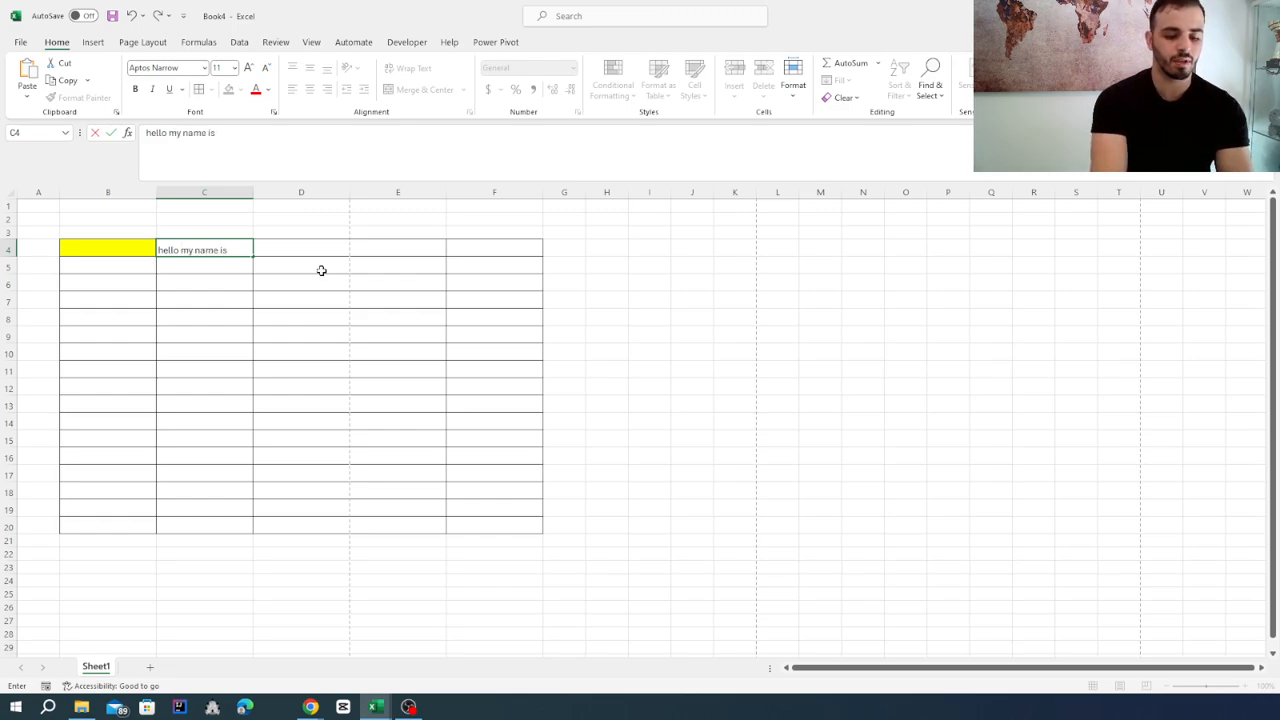
{"action": "type", "text": " yass"}
{"action": "key", "text": "Return"}
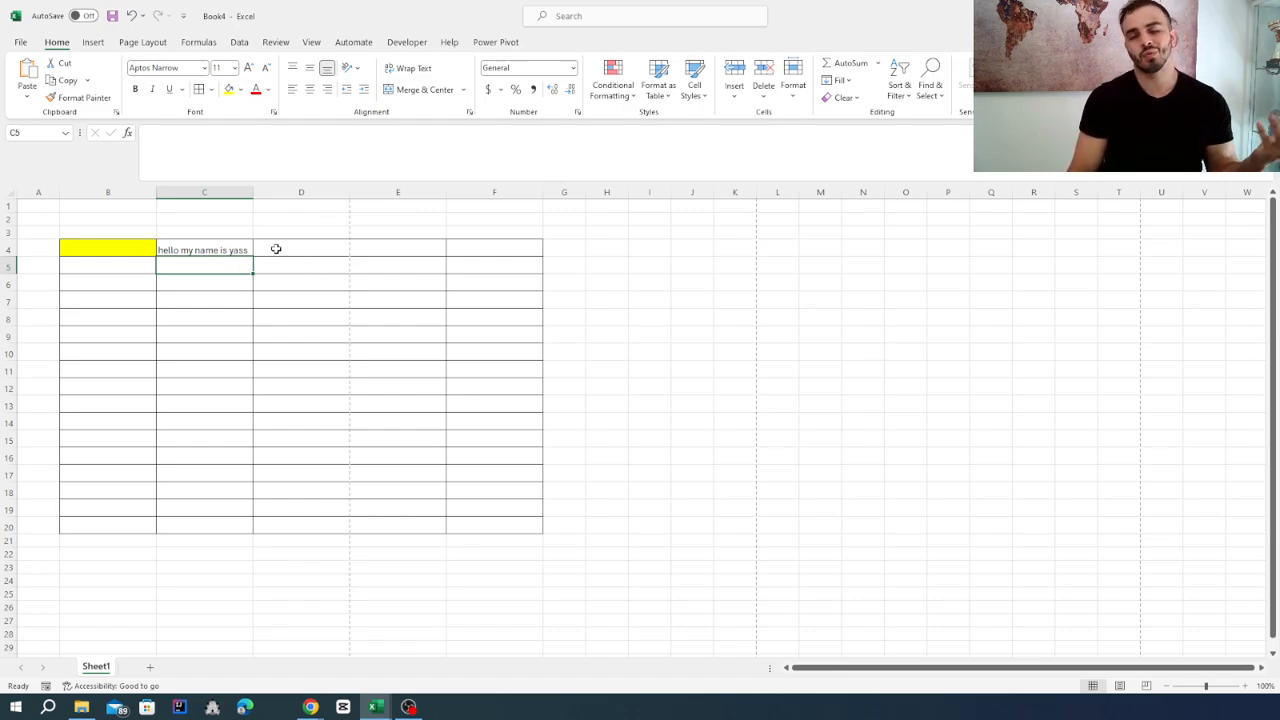
Change the font of the greeting in cell C4 to Aharoni.
{"action": "left_click", "coordinate": [196, 248]}
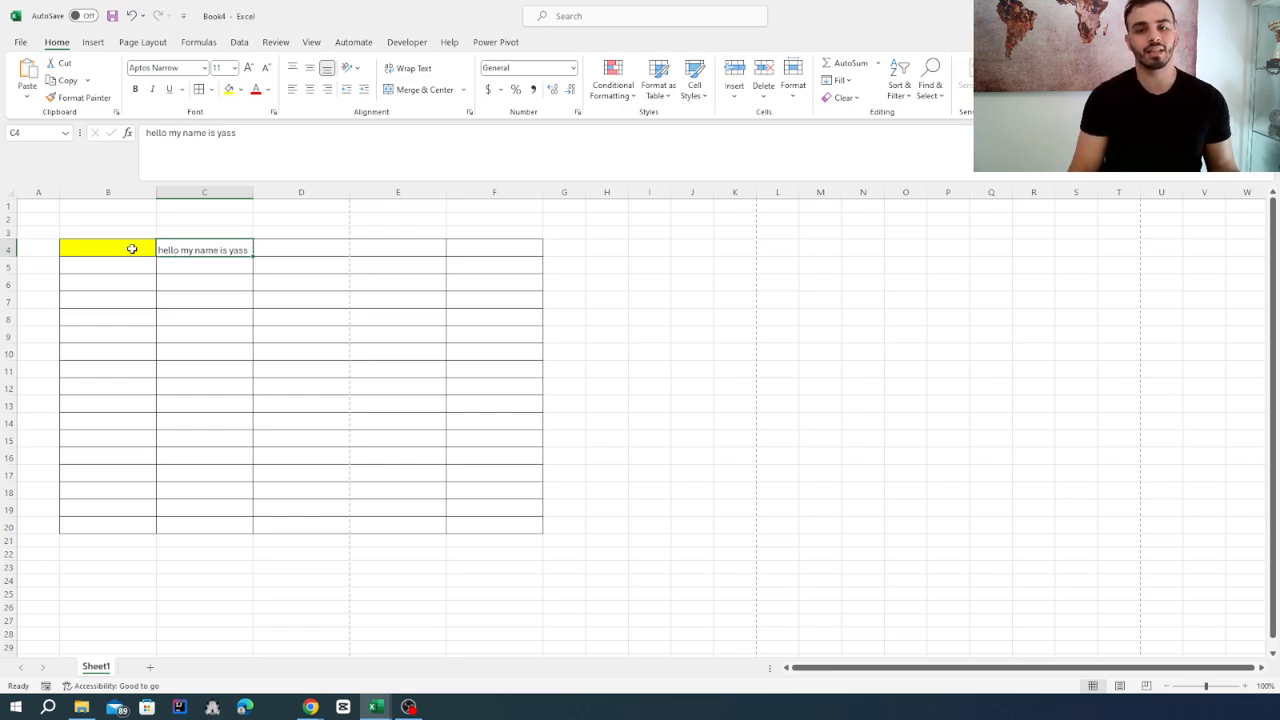
{"action": "left_click", "coordinate": [205, 68]}
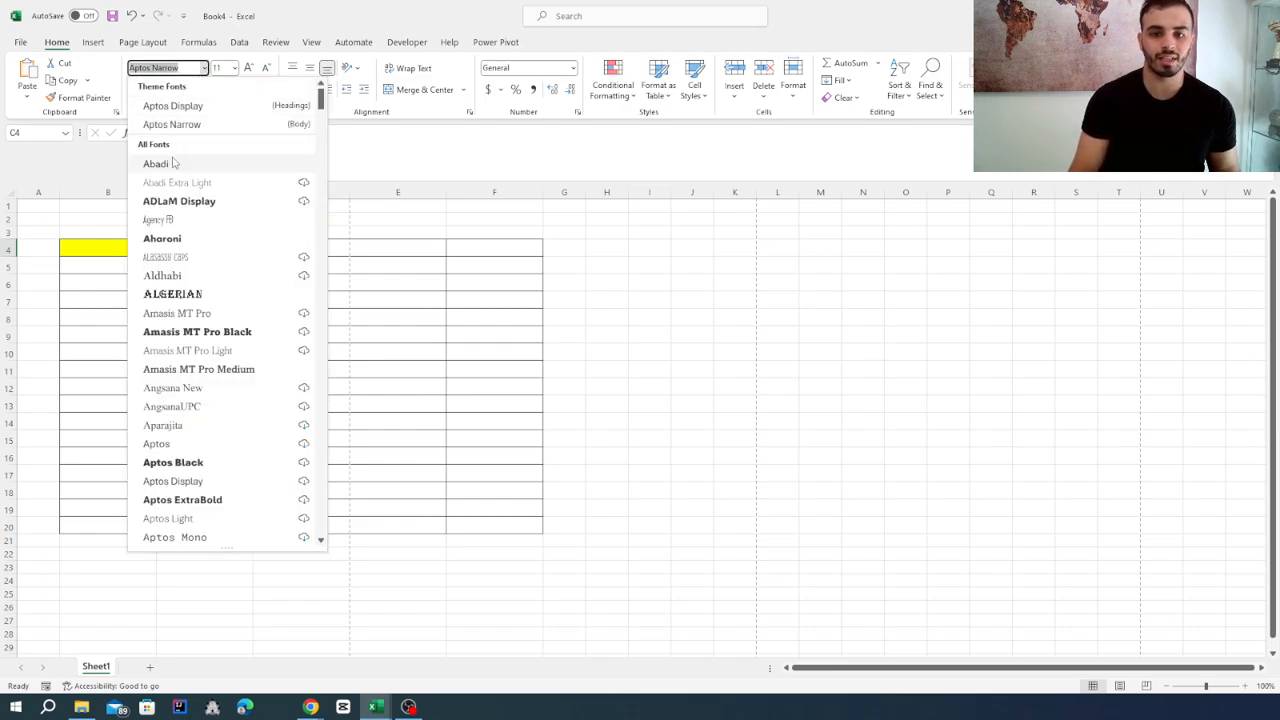
{"action": "left_click", "coordinate": [182, 244]}
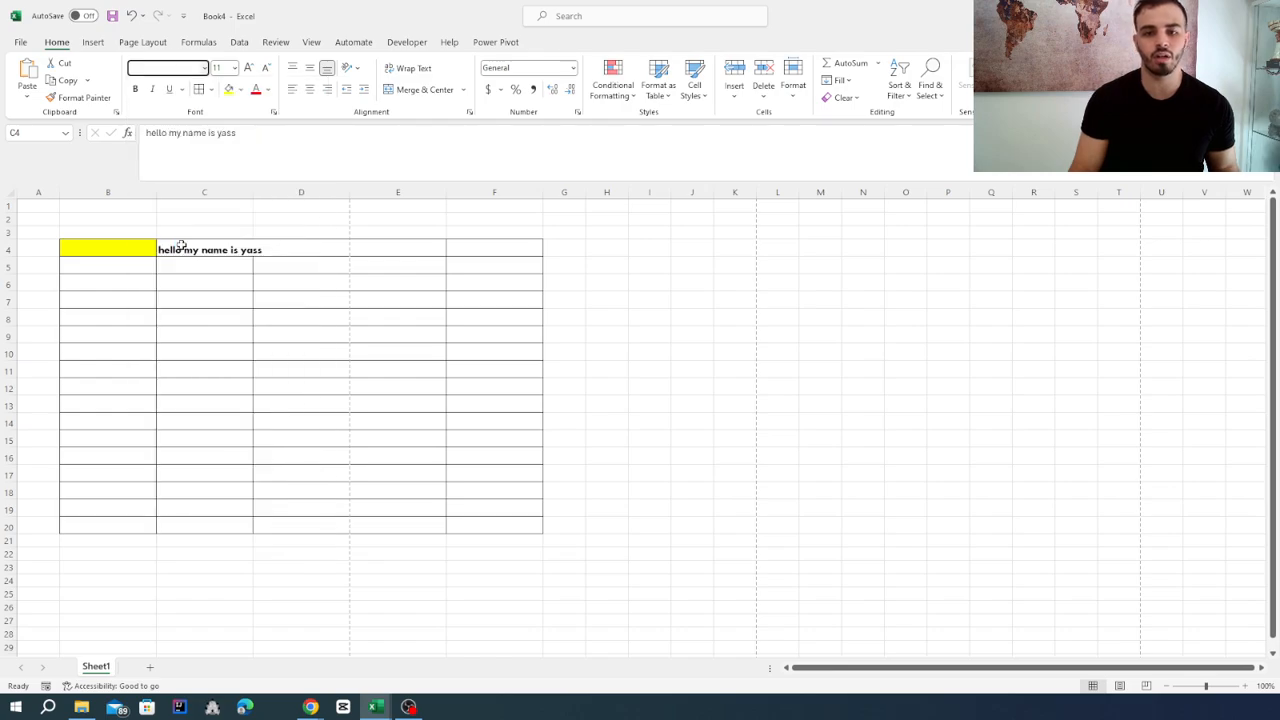
{"action": "left_click", "coordinate": [246, 338]}
{"action": "left_click", "coordinate": [195, 254]}
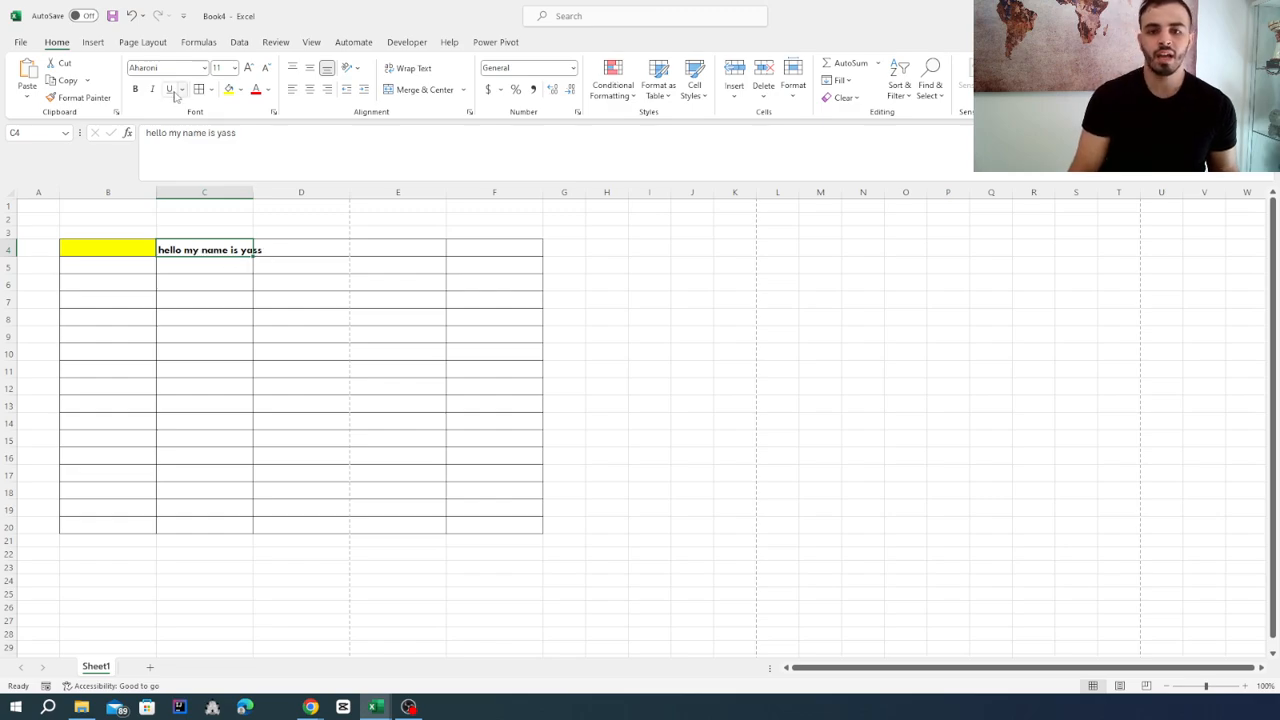
Undo the font change on the greeting and reselect cell C4.
{"action": "key", "text": "ctrl+z"}
{"action": "left_click", "coordinate": [206, 305]}
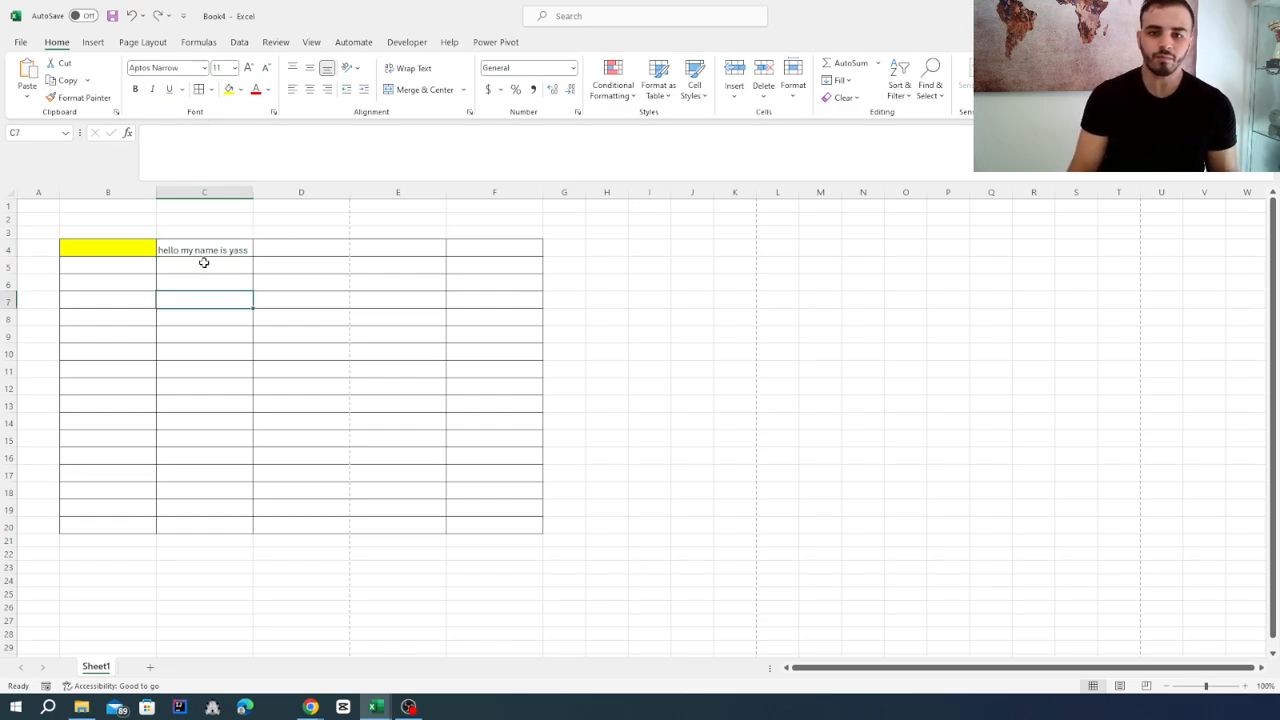
{"action": "left_click", "coordinate": [200, 249]}
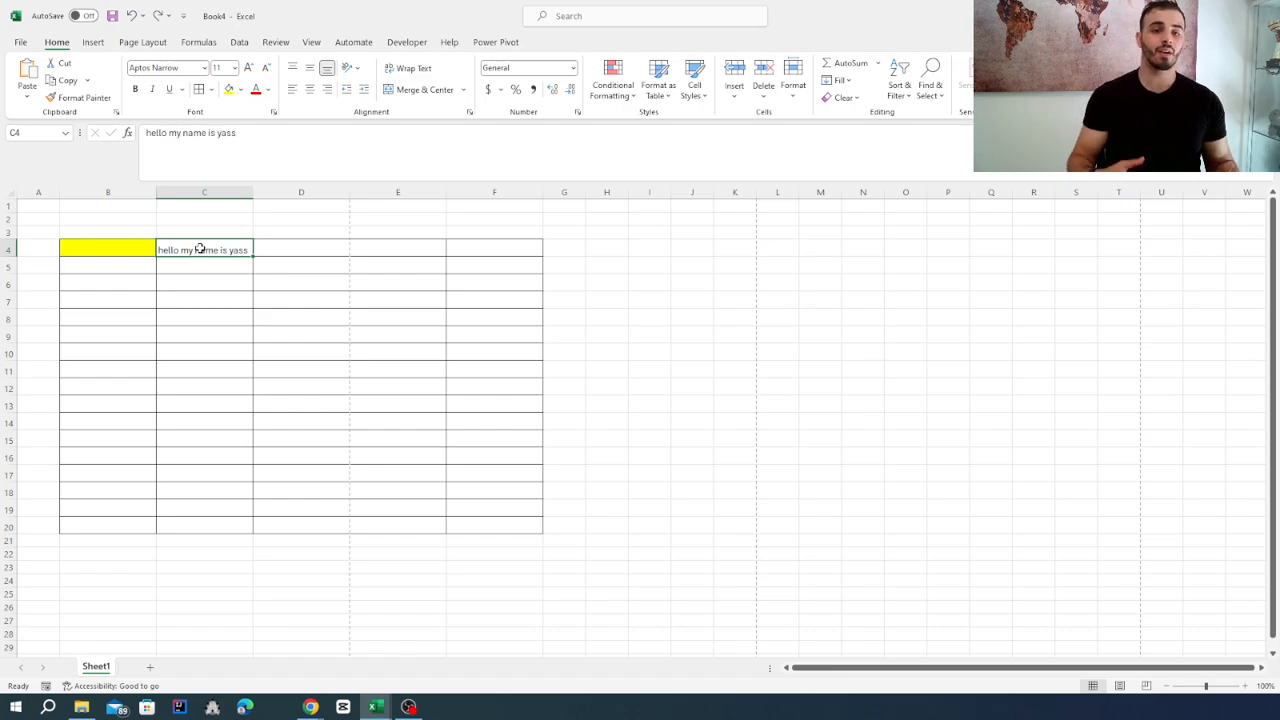
Apply italic, bold and underline formatting to the greeting in cell C4.
{"action": "left_click", "coordinate": [153, 90]}
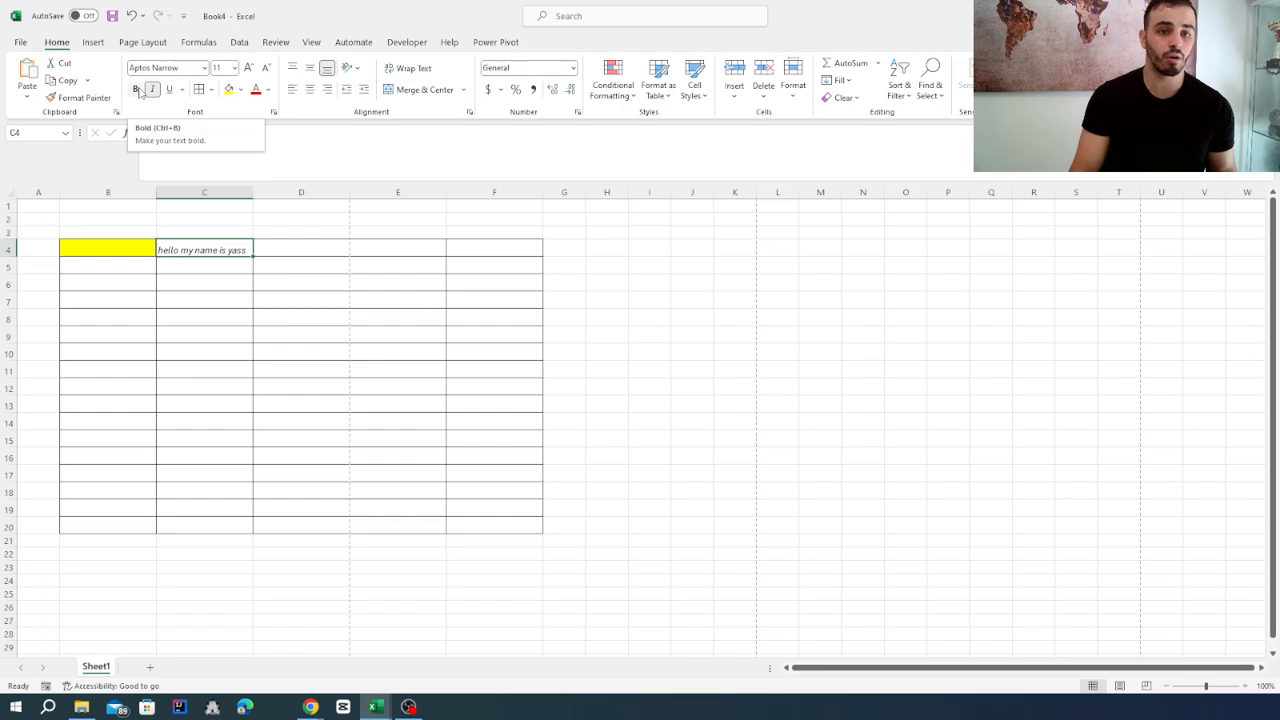
{"action": "left_click", "coordinate": [137, 90]}
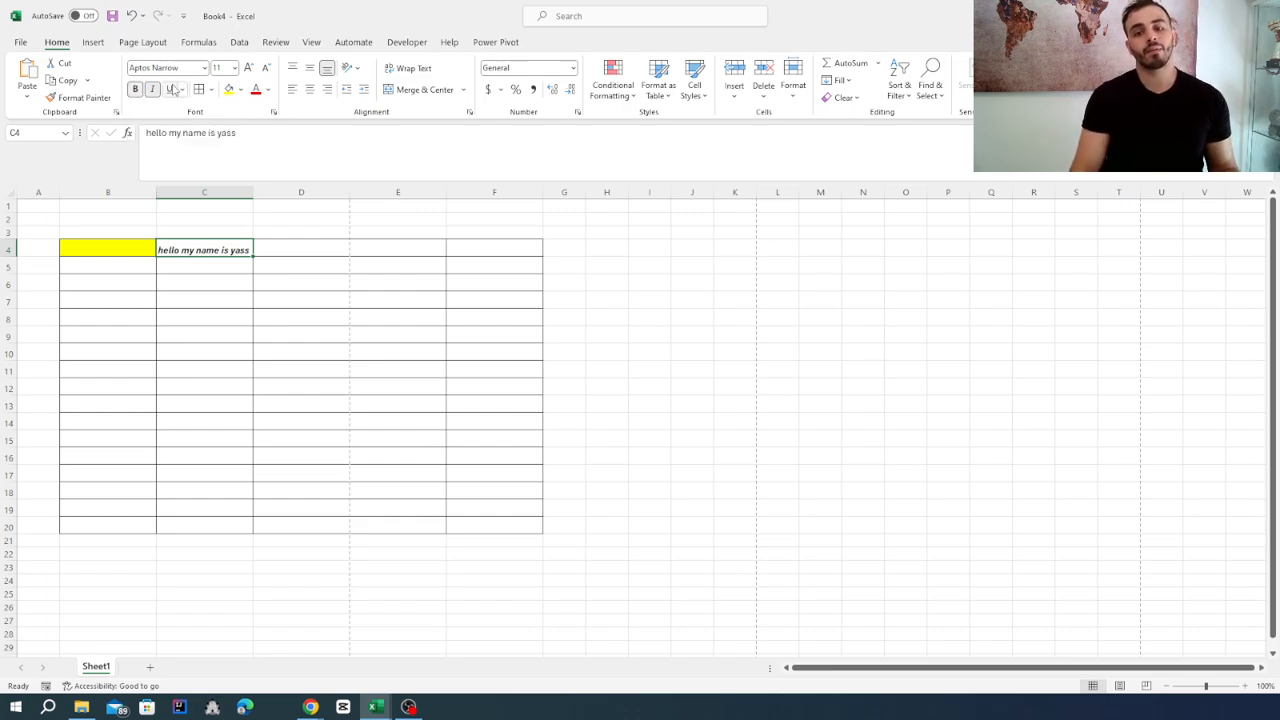
{"action": "left_click", "coordinate": [171, 89]}
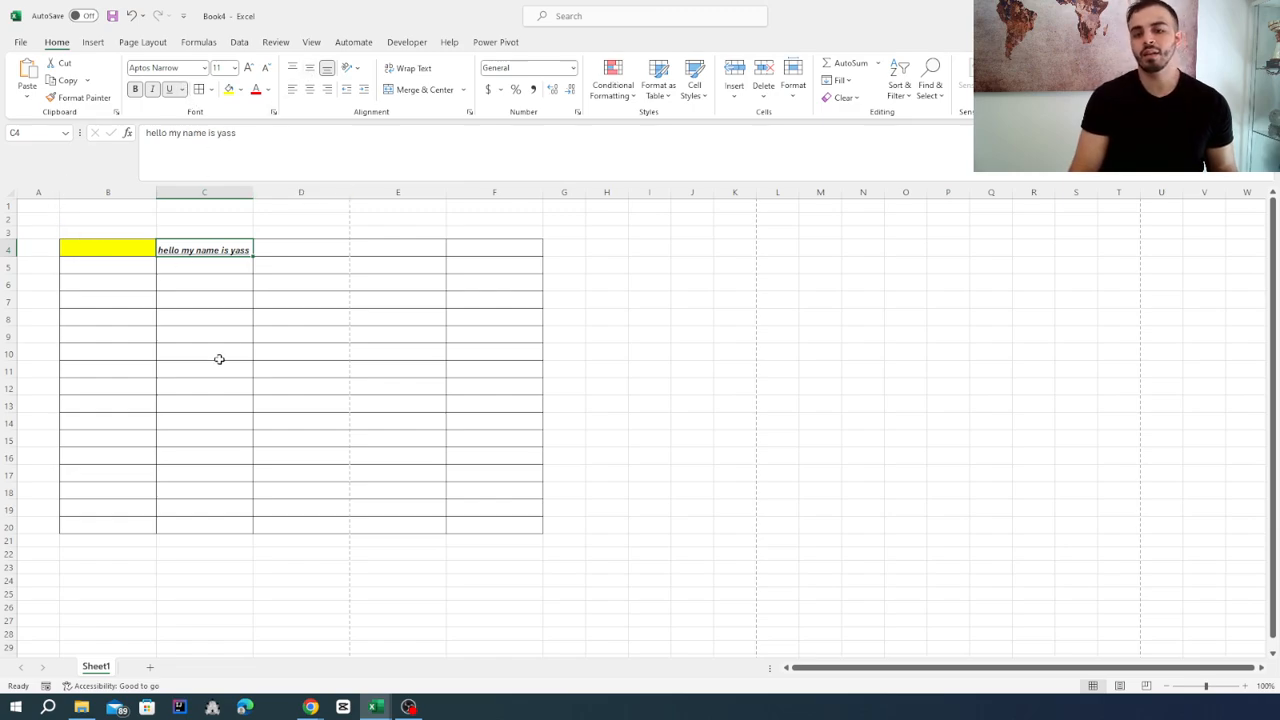
Remove the bold, italic and underline formatting from the greeting in C4 and deselect the cell.
{"action": "left_click", "coordinate": [135, 89]}
{"action": "left_click", "coordinate": [152, 89]}
{"action": "left_click", "coordinate": [182, 89]}
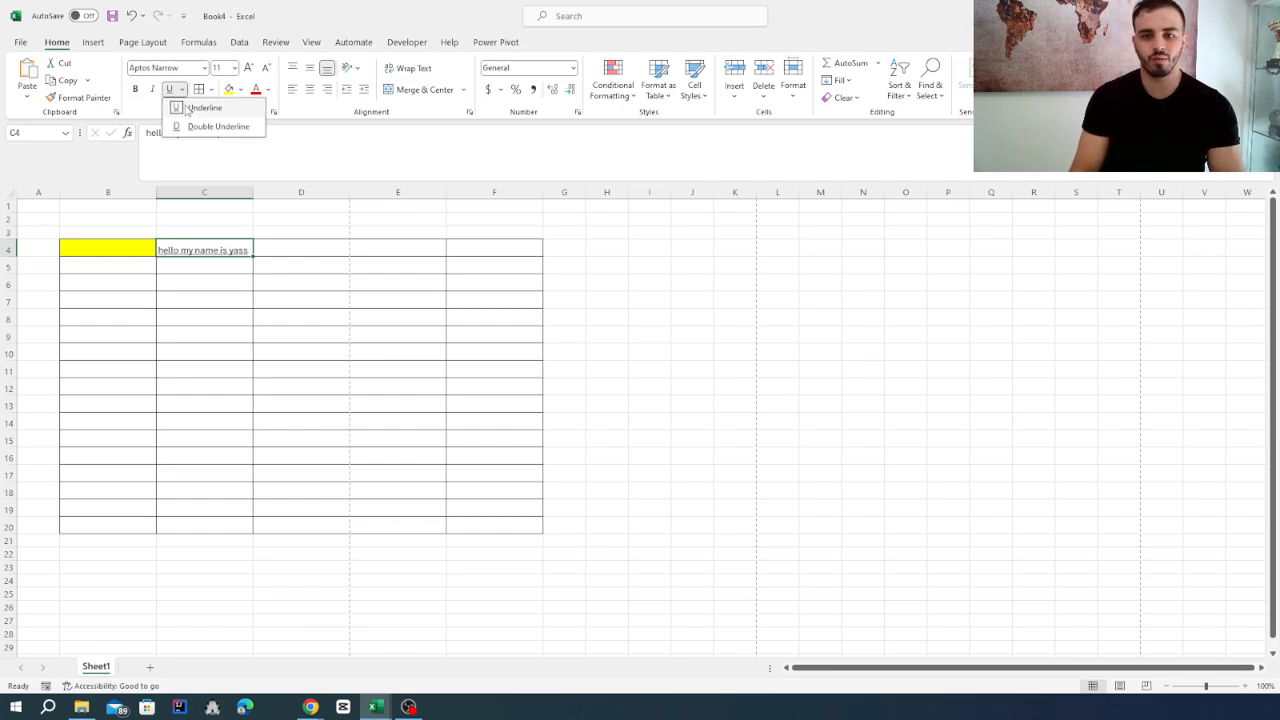
{"action": "left_click", "coordinate": [190, 107]}
{"action": "left_click", "coordinate": [228, 386]}
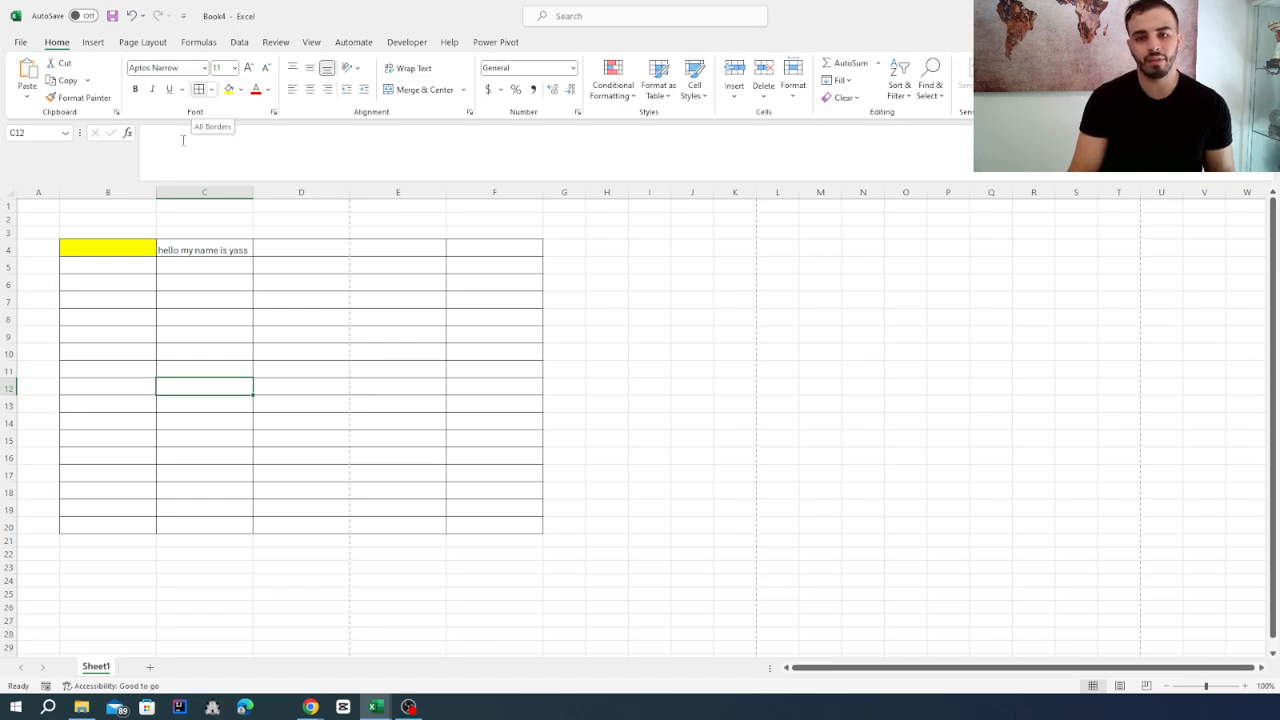
Apply thick outside borders around the table range B4:F20 and deselect it.
{"action": "left_click_drag", "start_coordinate": [109, 248], "coordinate": [491, 506]}
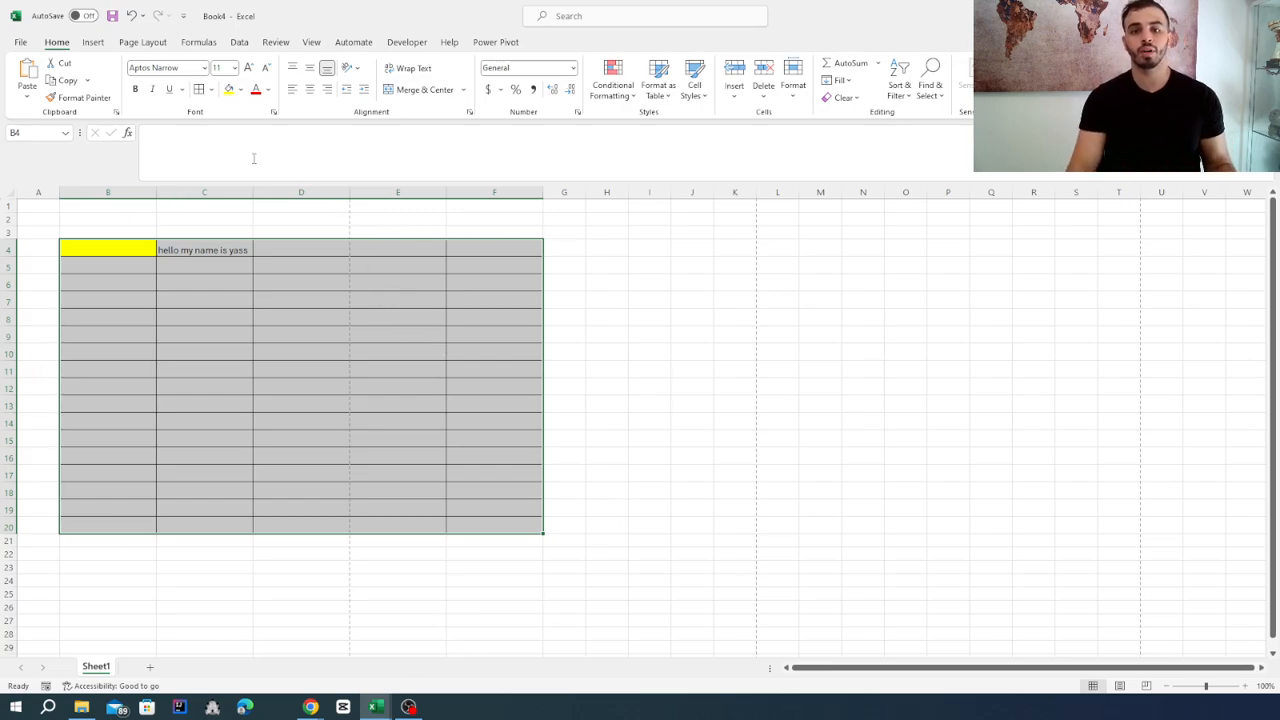
{"action": "left_click", "coordinate": [210, 90]}
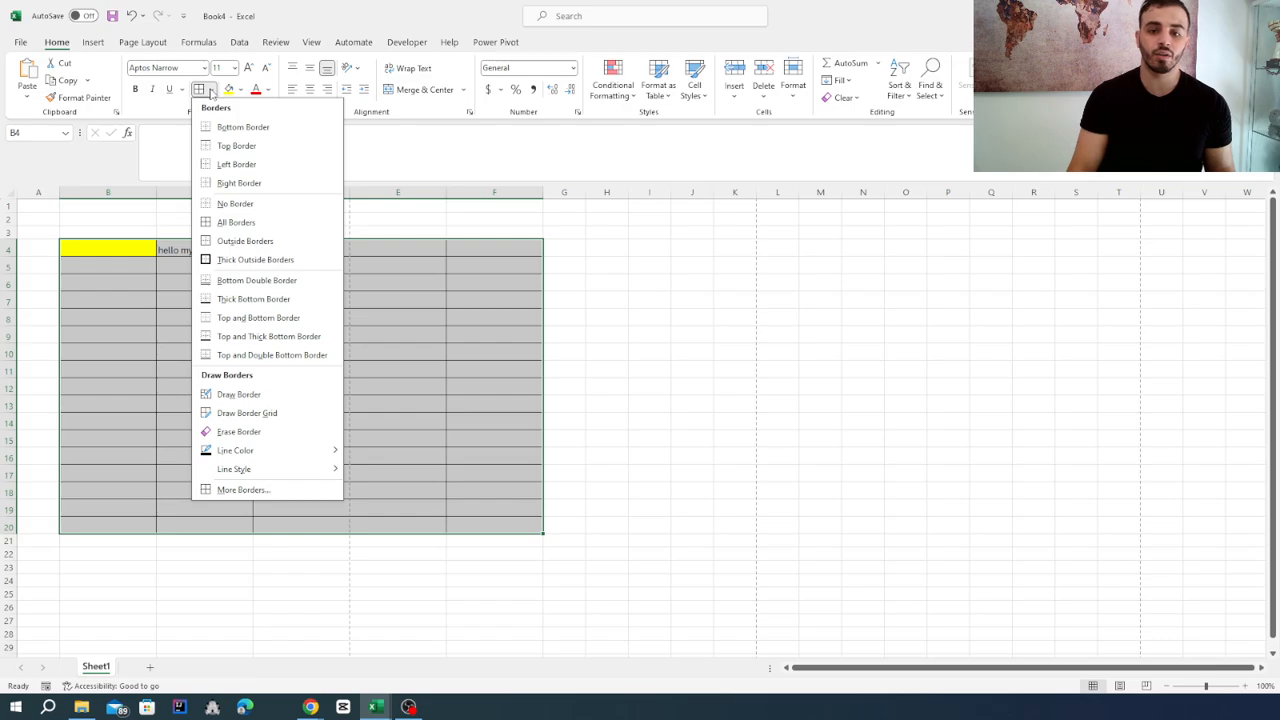
{"action": "left_click", "coordinate": [232, 261]}
{"action": "left_click", "coordinate": [211, 90]}
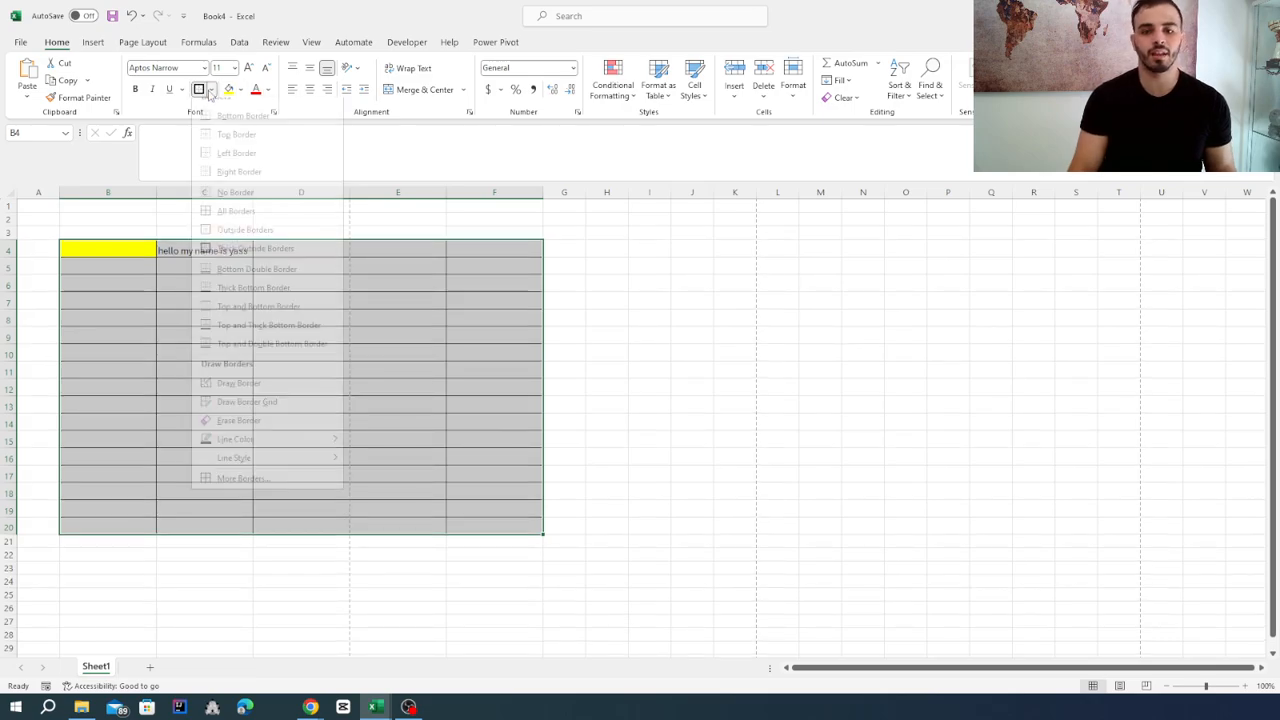
{"action": "left_click", "coordinate": [597, 291]}
{"action": "left_click", "coordinate": [603, 289]}
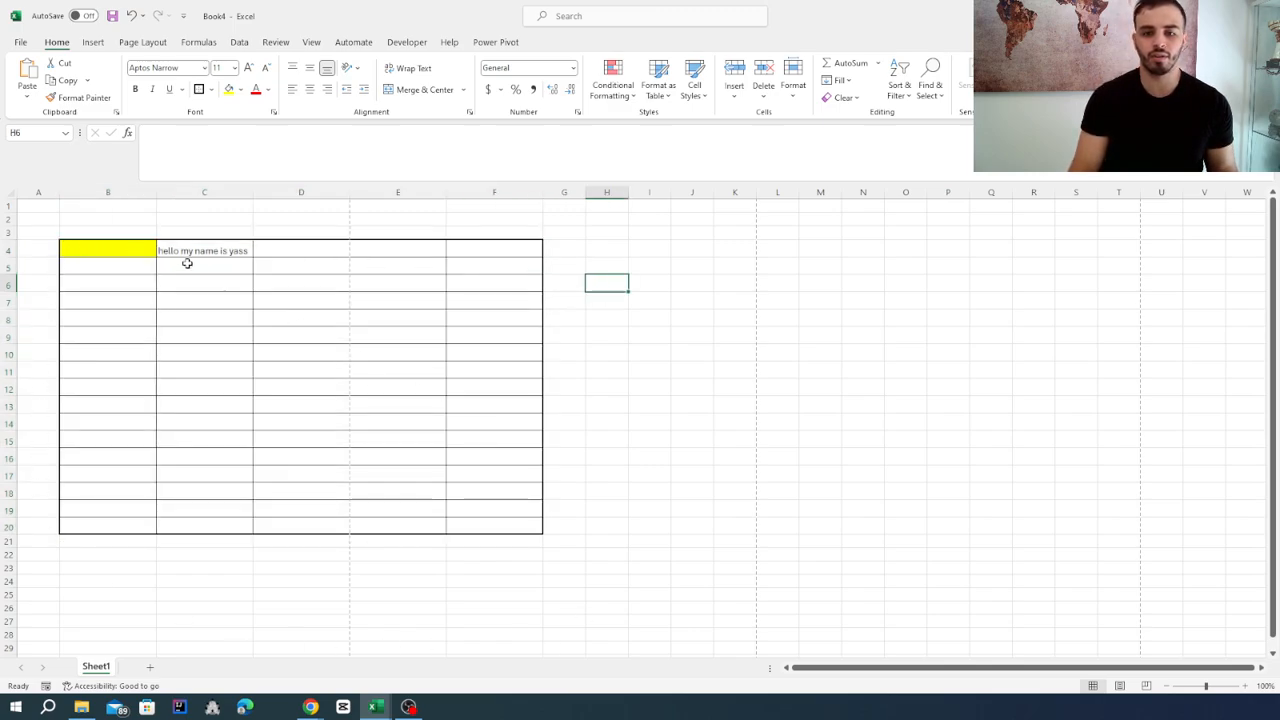
Outline the range C5:D9 inside the table with thick outside borders and deselect it.
{"action": "left_click_drag", "start_coordinate": [217, 268], "coordinate": [311, 327]}
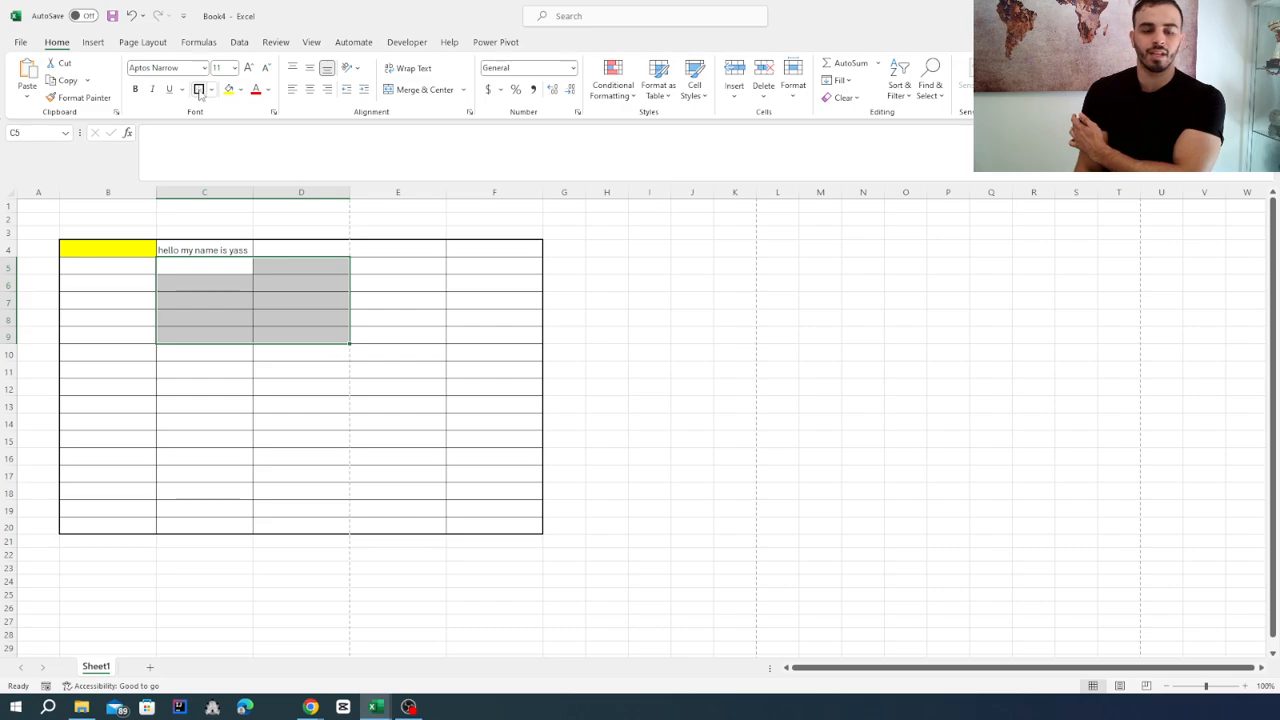
{"action": "left_click", "coordinate": [199, 89]}
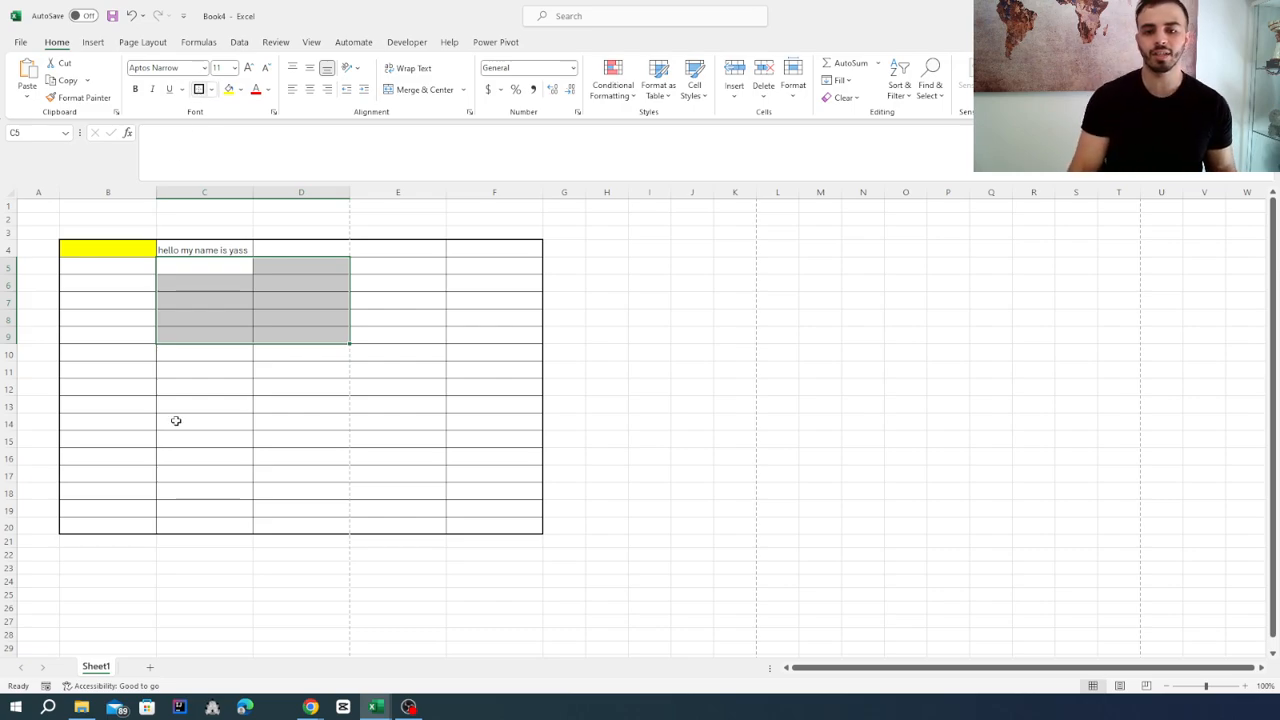
{"action": "left_click", "coordinate": [331, 457]}
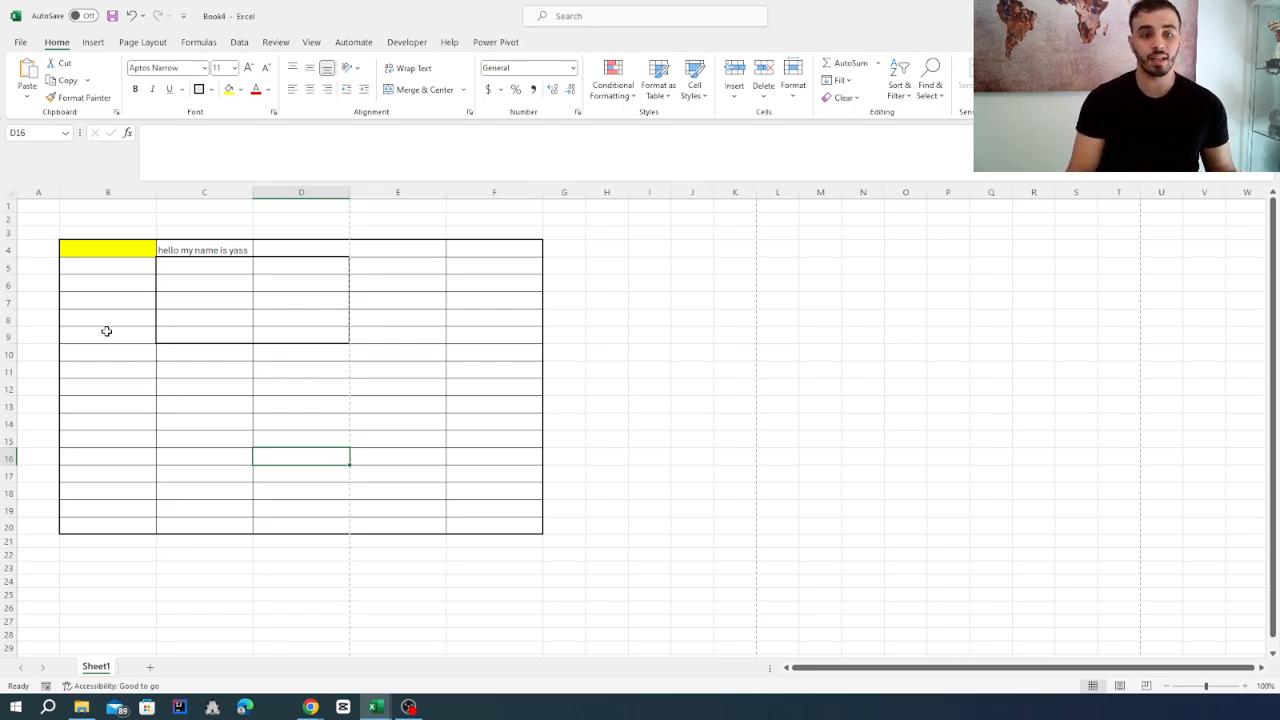
Clear the table by merging and unmerging the range A3:H23, and delete the greeting left in cell A3.
{"action": "left_click_drag", "start_coordinate": [46, 231], "coordinate": [623, 567]}
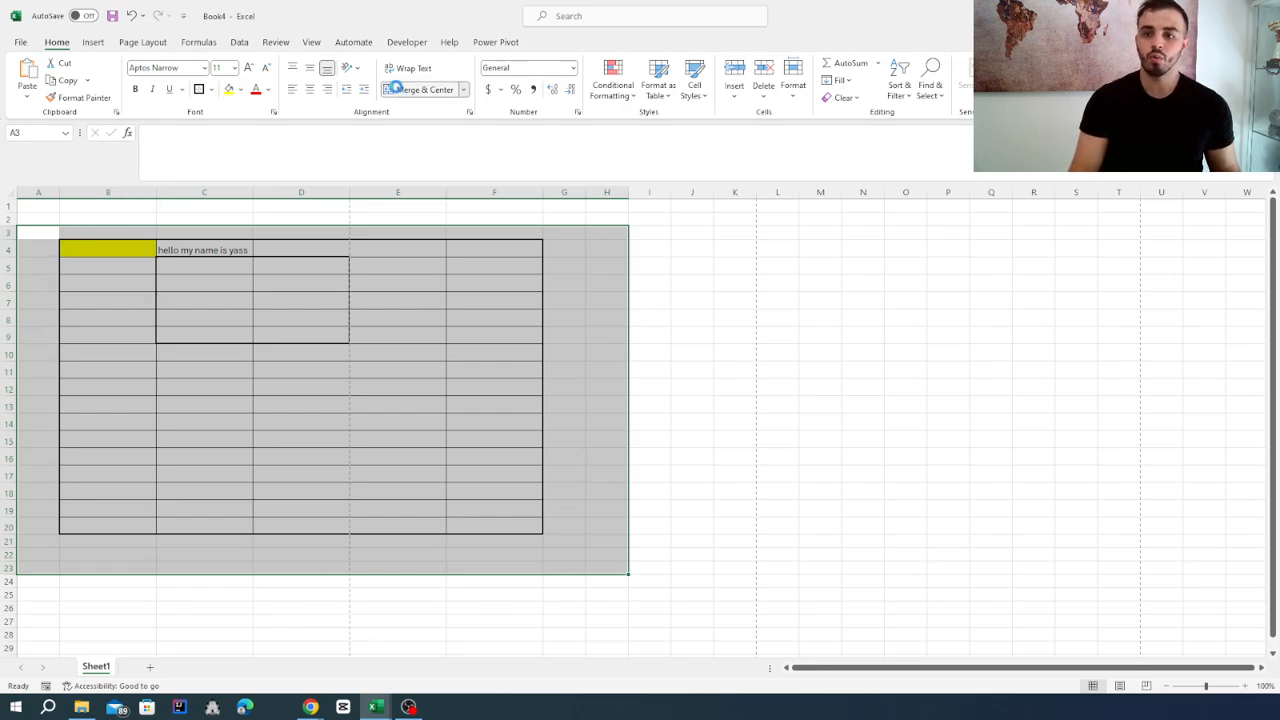
{"action": "left_click", "coordinate": [418, 89]}
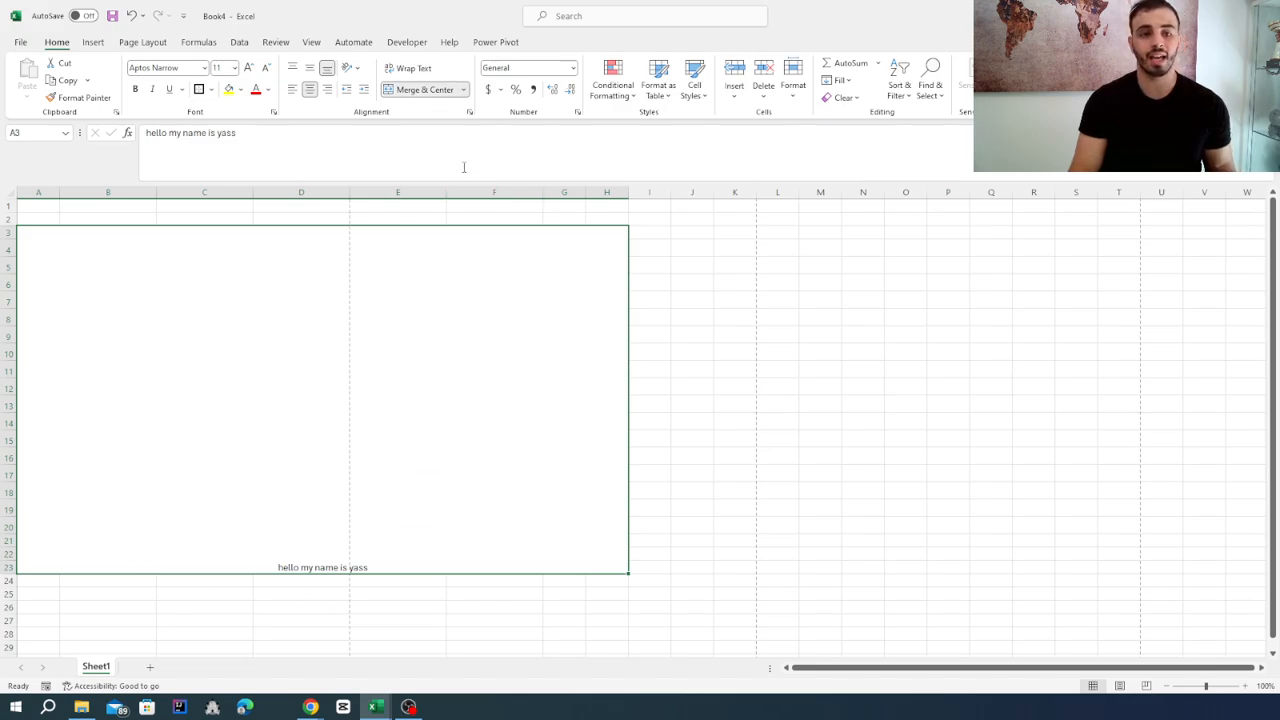
{"action": "left_click", "coordinate": [400, 91]}
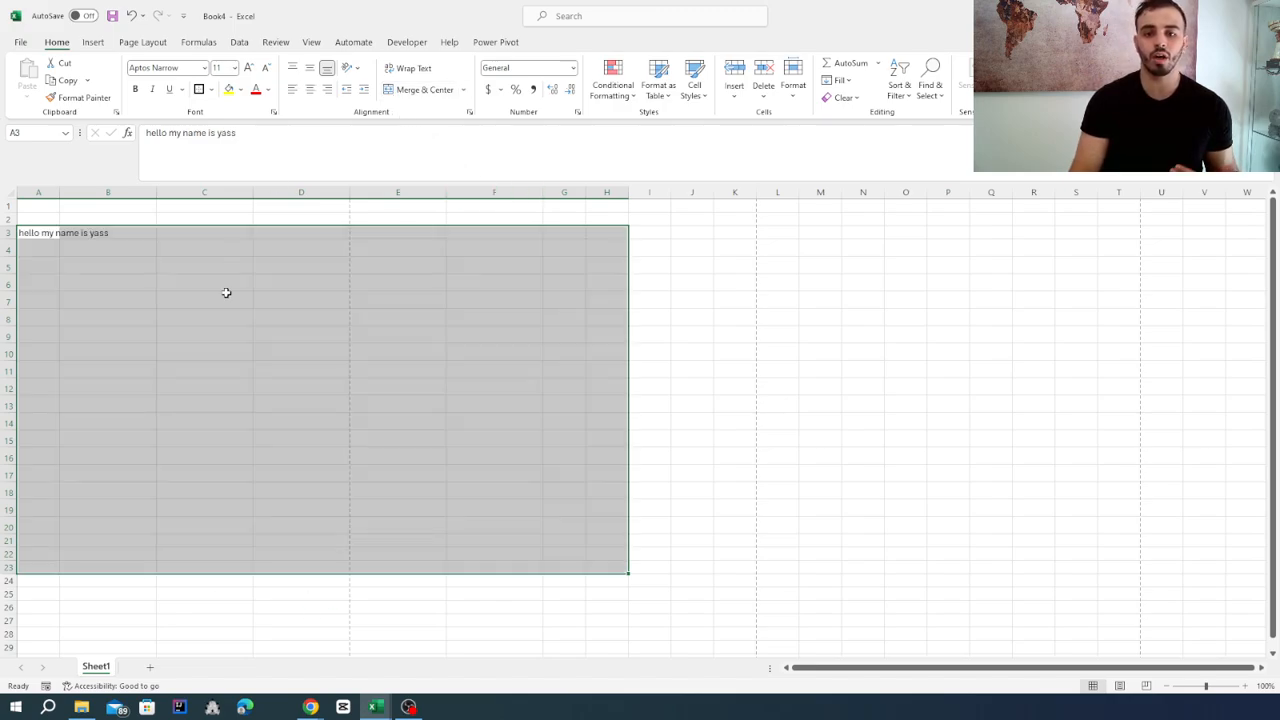
{"action": "left_click", "coordinate": [30, 237]}
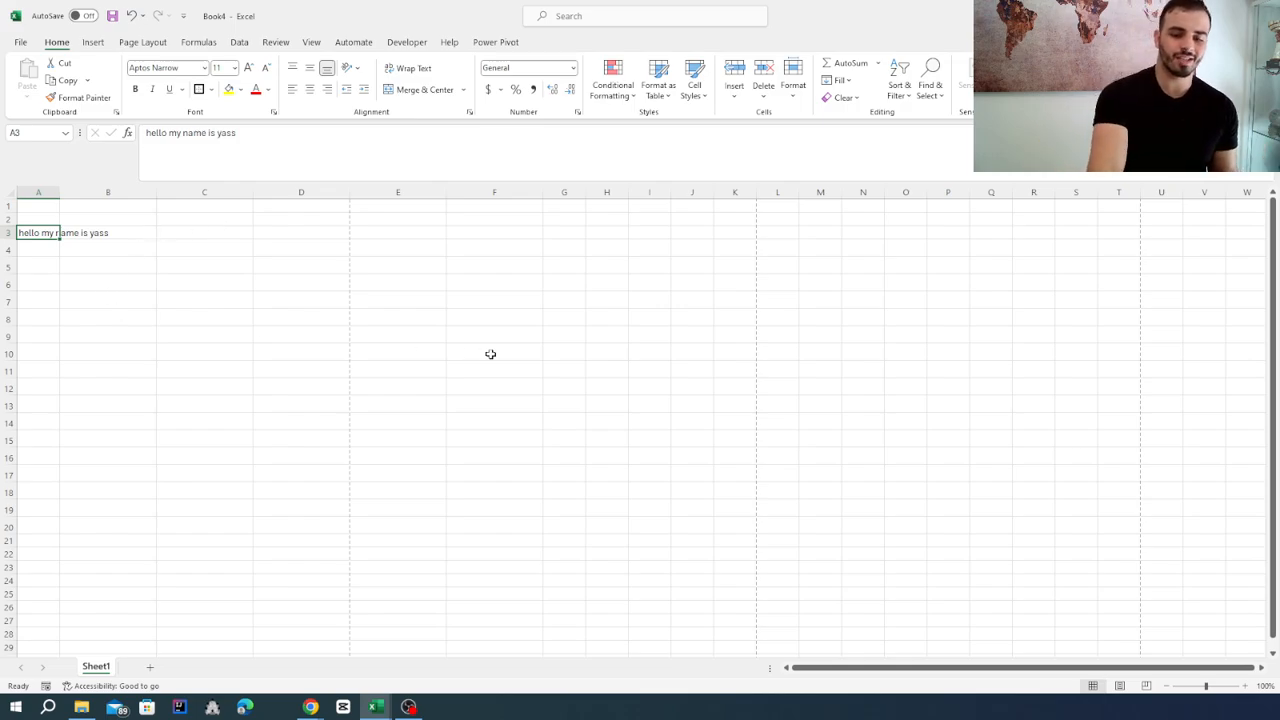
{"action": "key", "text": "Delete"}
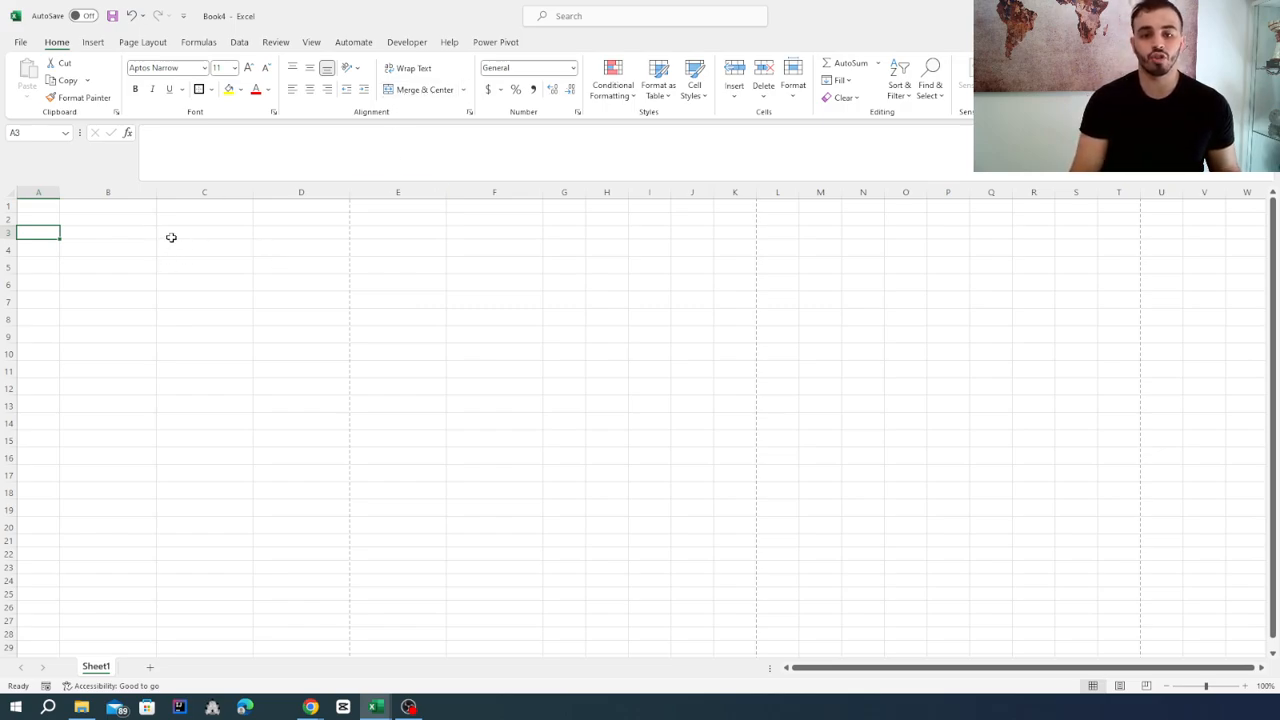
Merge and center the cells C3:D5 into one cell with a thick outside border.
{"action": "left_click_drag", "start_coordinate": [171, 237], "coordinate": [314, 263]}
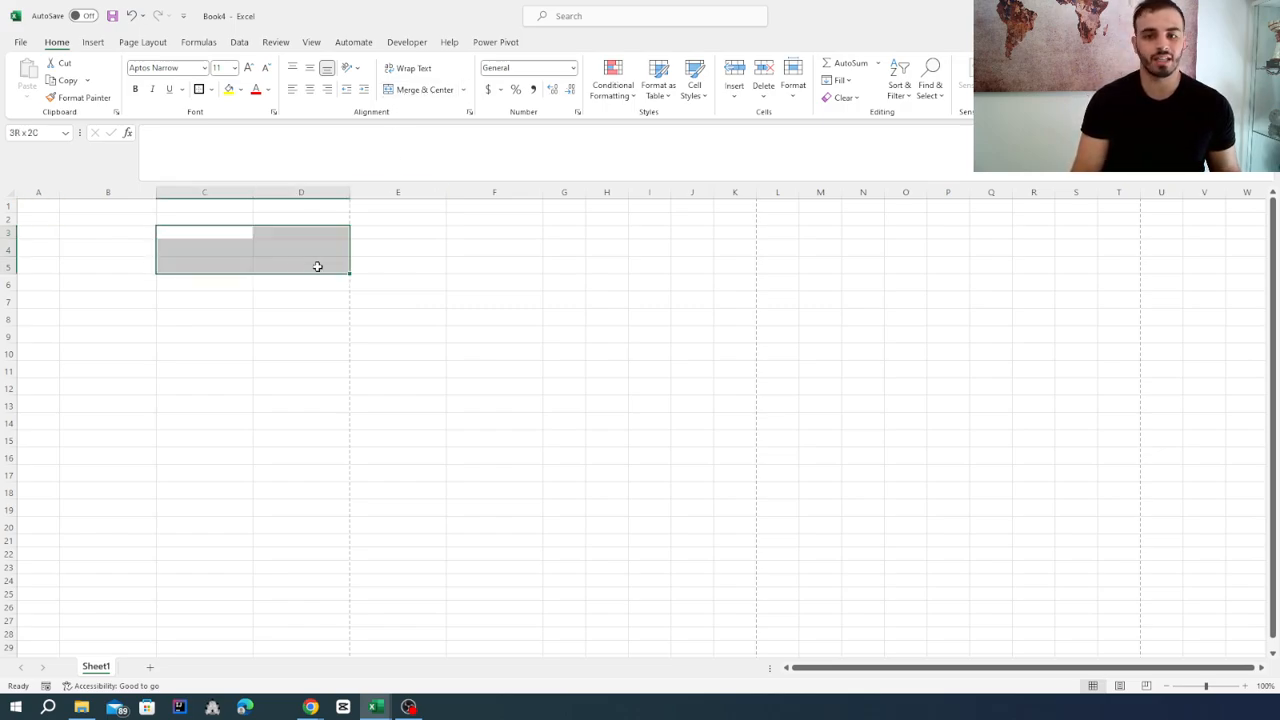
{"action": "left_click", "coordinate": [415, 89]}
{"action": "left_click", "coordinate": [237, 354]}
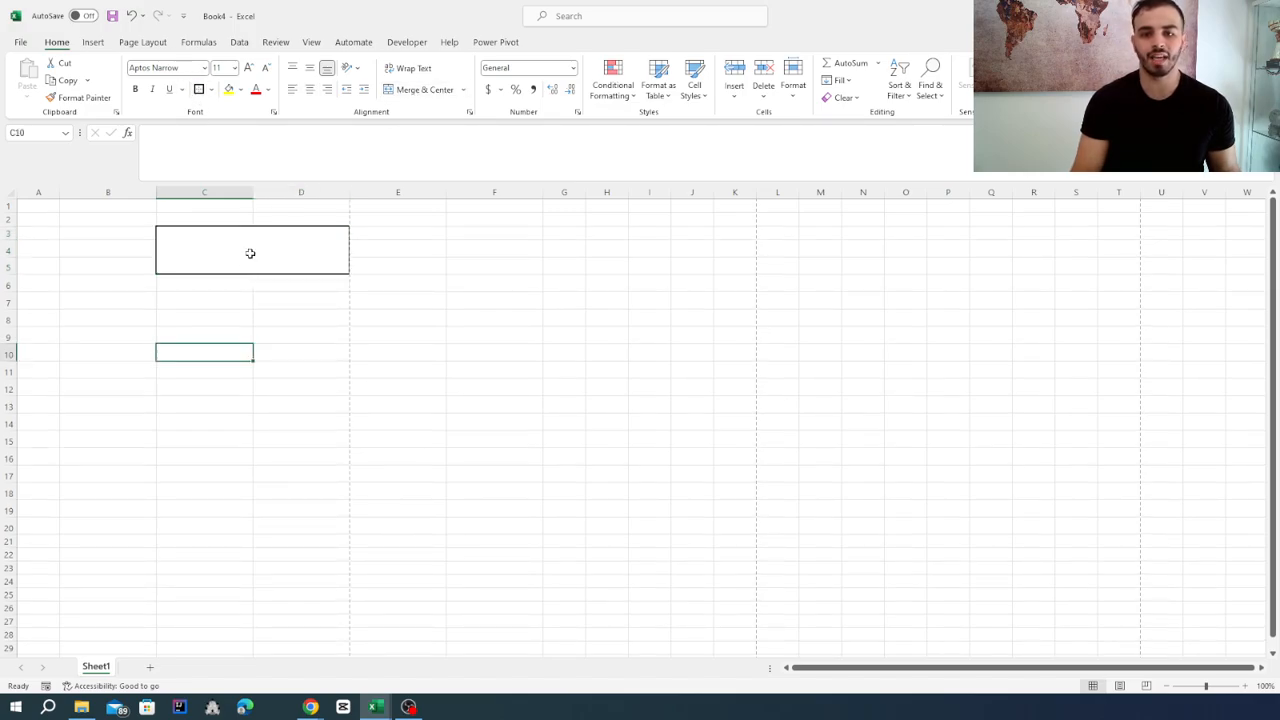
Enter the text "hello this is text" in the merged cell C3:D5.
{"action": "left_click", "coordinate": [265, 261]}
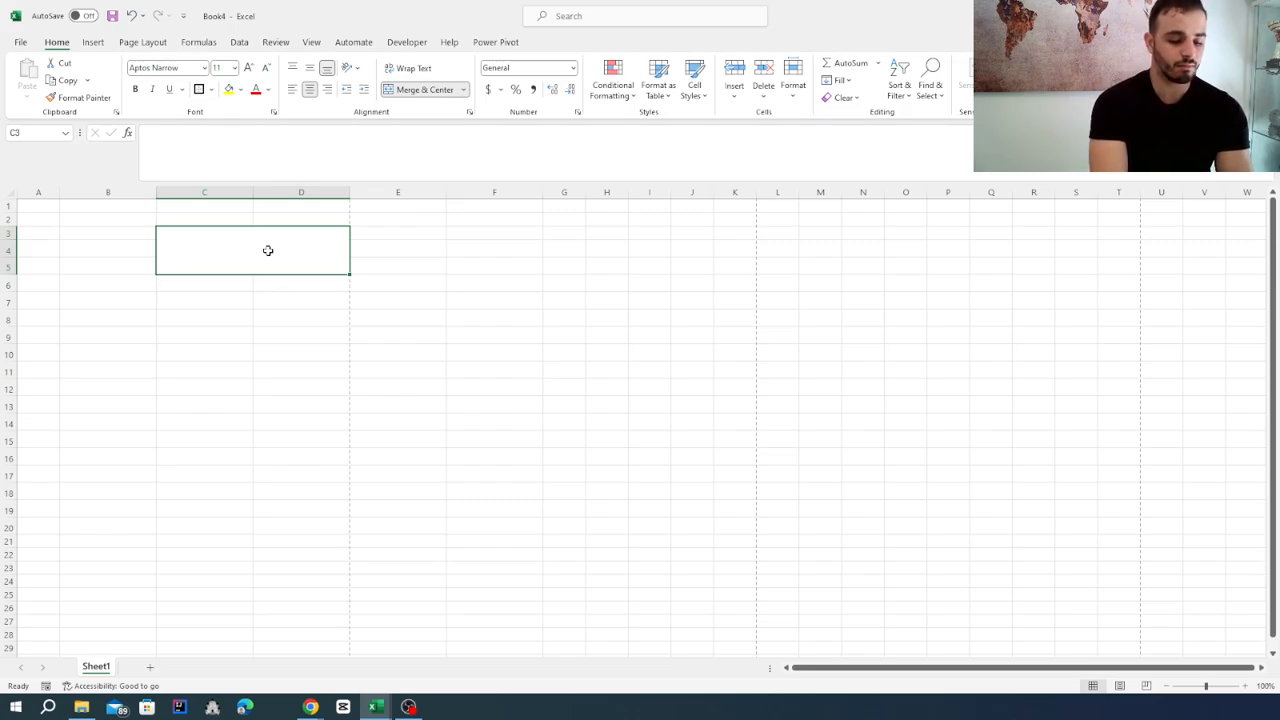
{"action": "type", "text": "hello"}
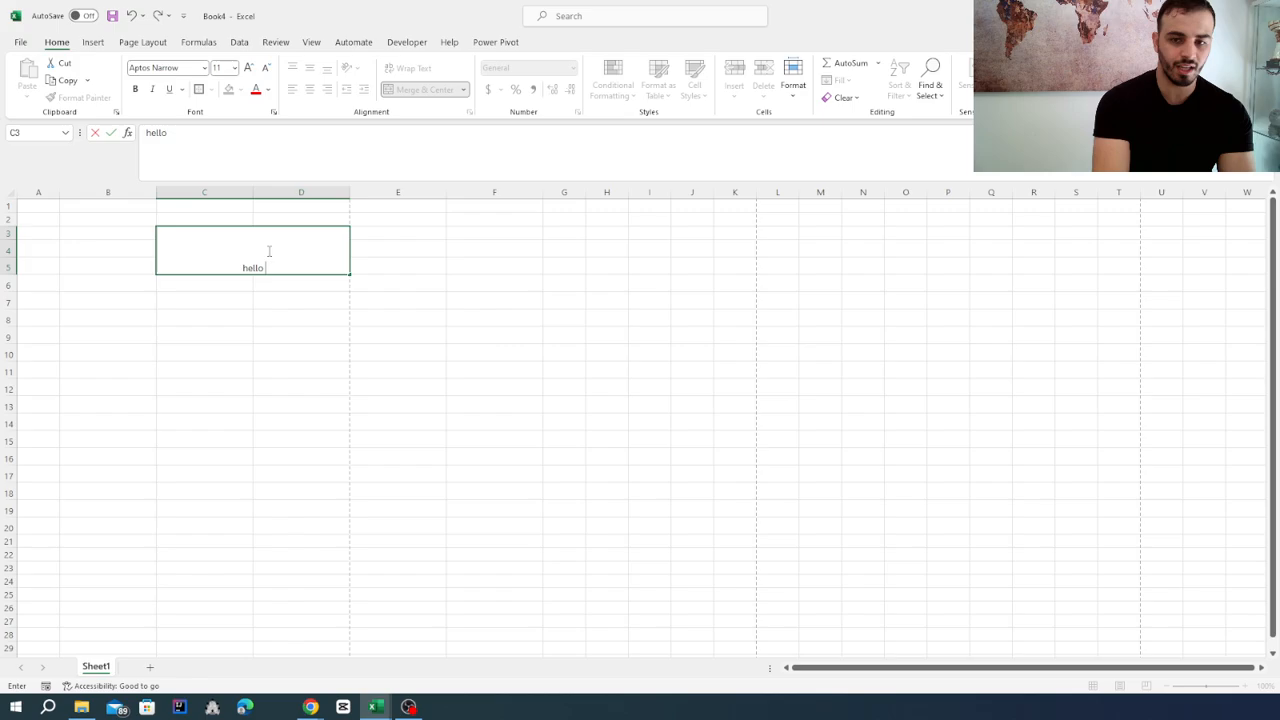
{"action": "type", "text": " this is text"}
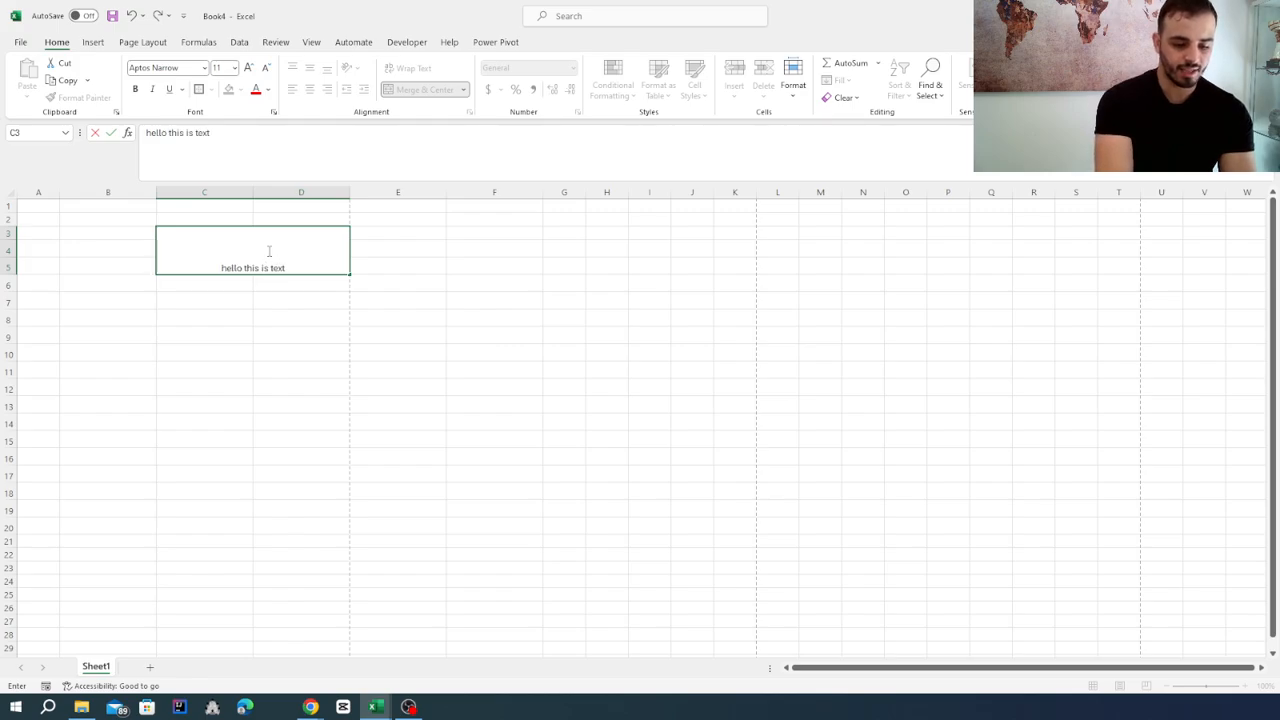
{"action": "key", "text": "Return"}
Set the font size of the text in the merged cell to 16 and deselect it.
{"action": "left_click", "coordinate": [270, 250]}
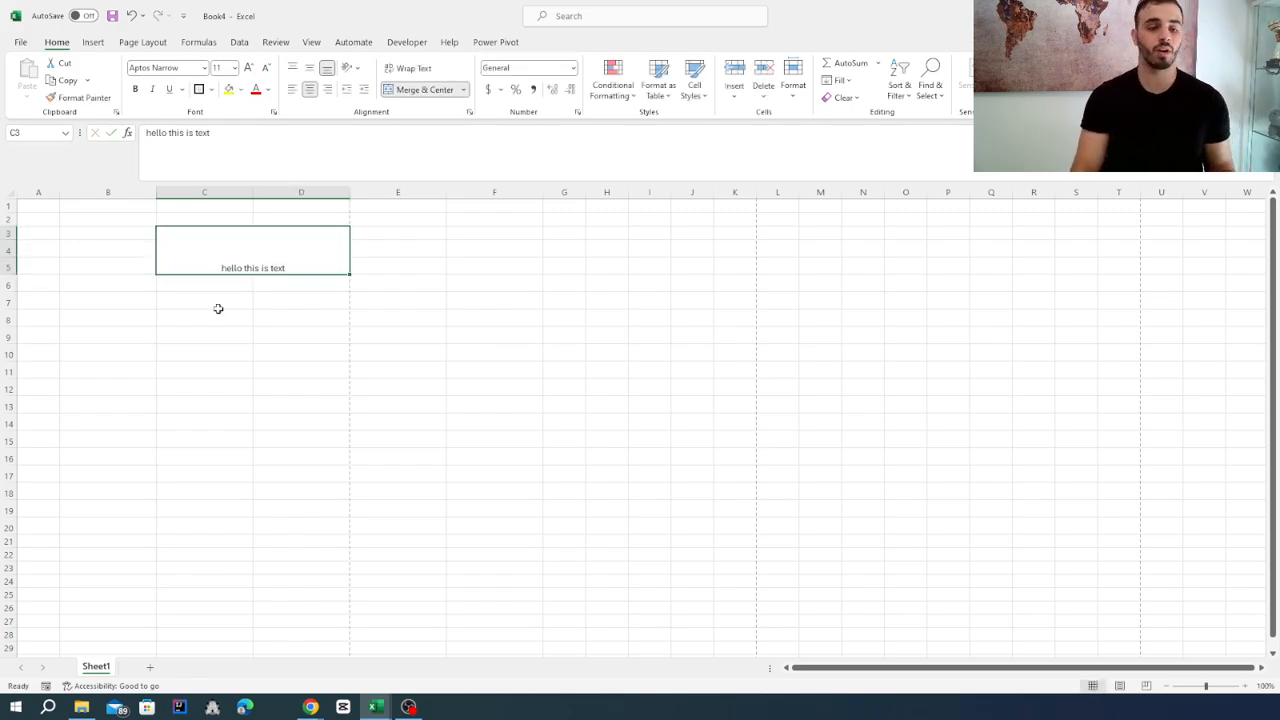
{"action": "left_click", "coordinate": [234, 69]}
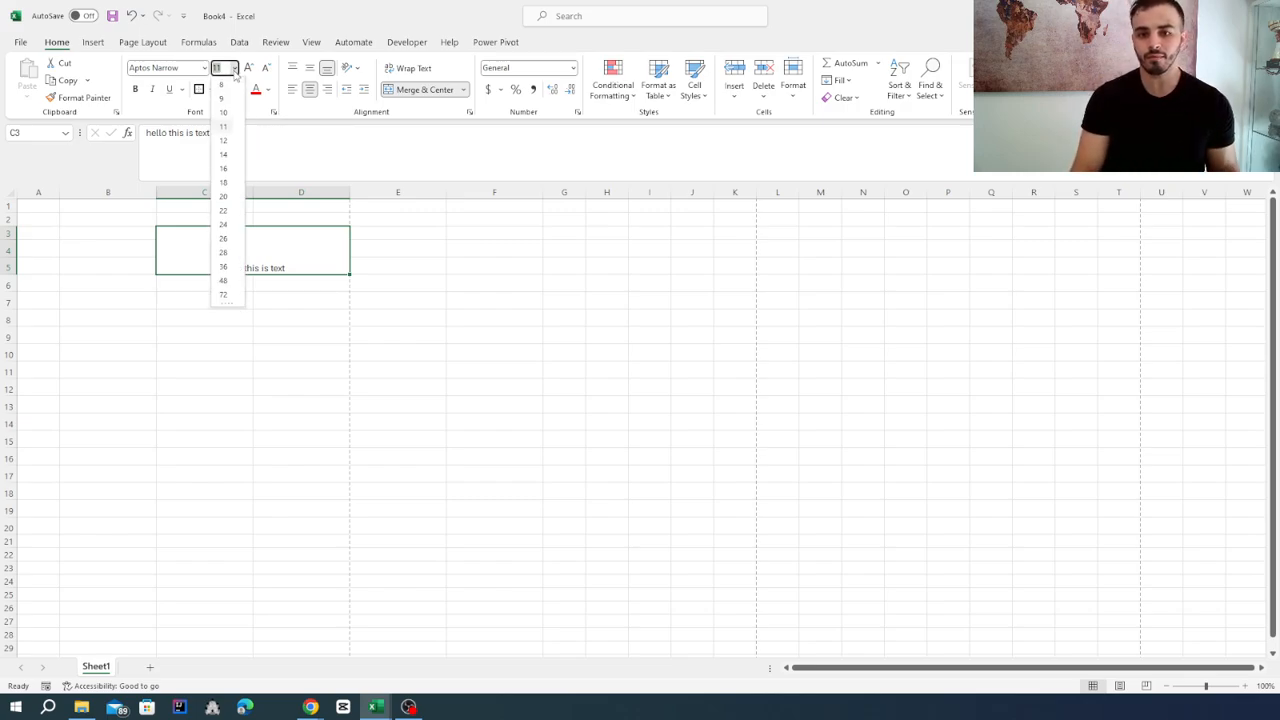
{"action": "left_click", "coordinate": [223, 168]}
{"action": "left_click", "coordinate": [320, 354]}
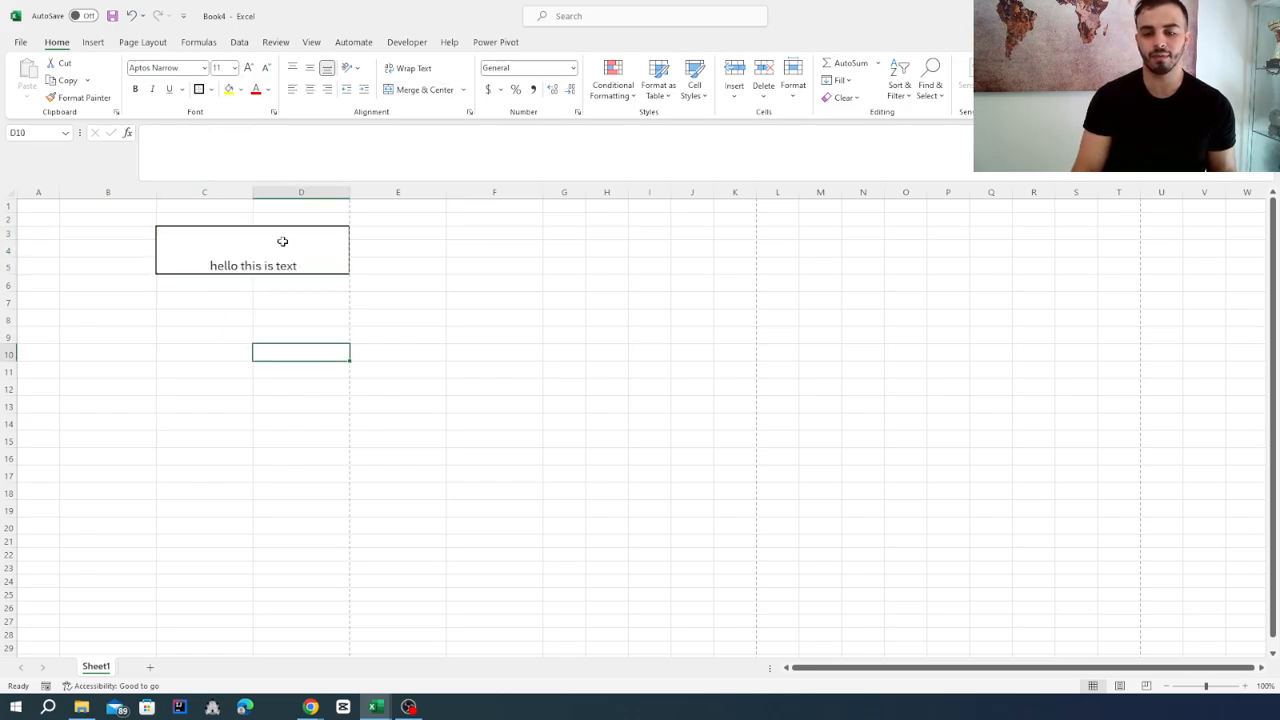
Increase the font size of the merged cell's text in increments up to 26.
{"action": "left_click", "coordinate": [281, 237]}
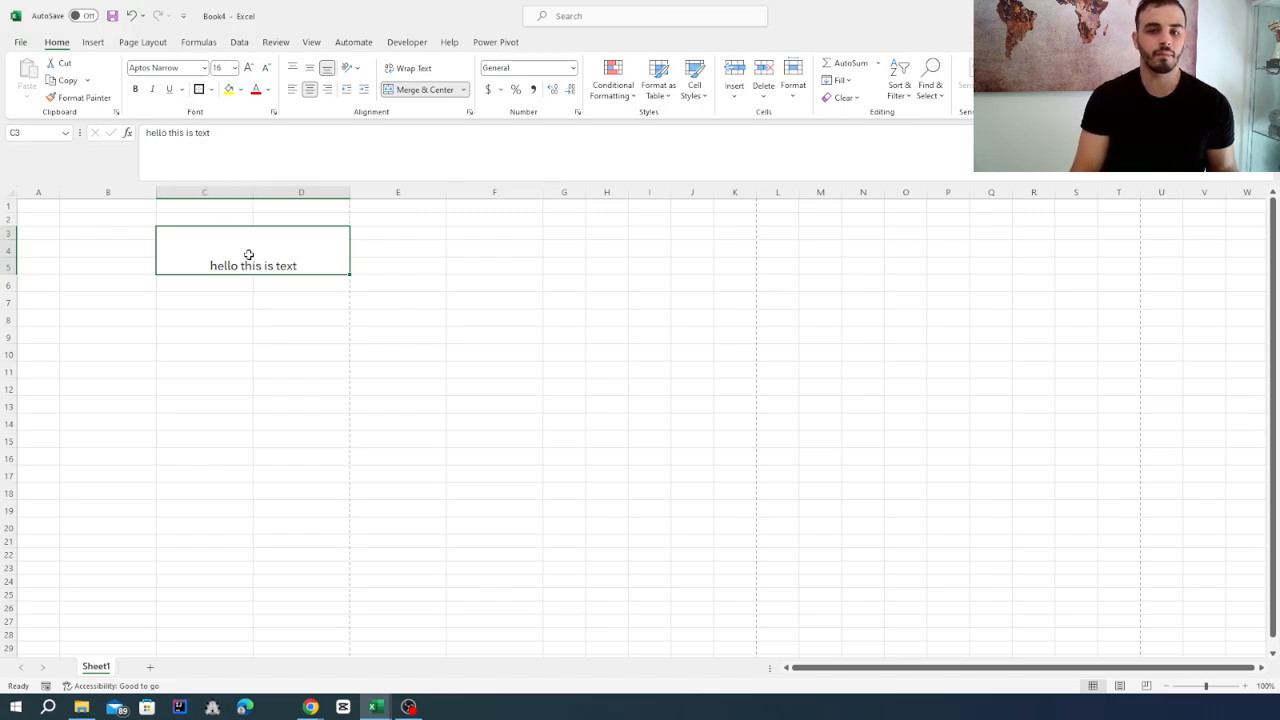
{"action": "left_click", "coordinate": [248, 70]}
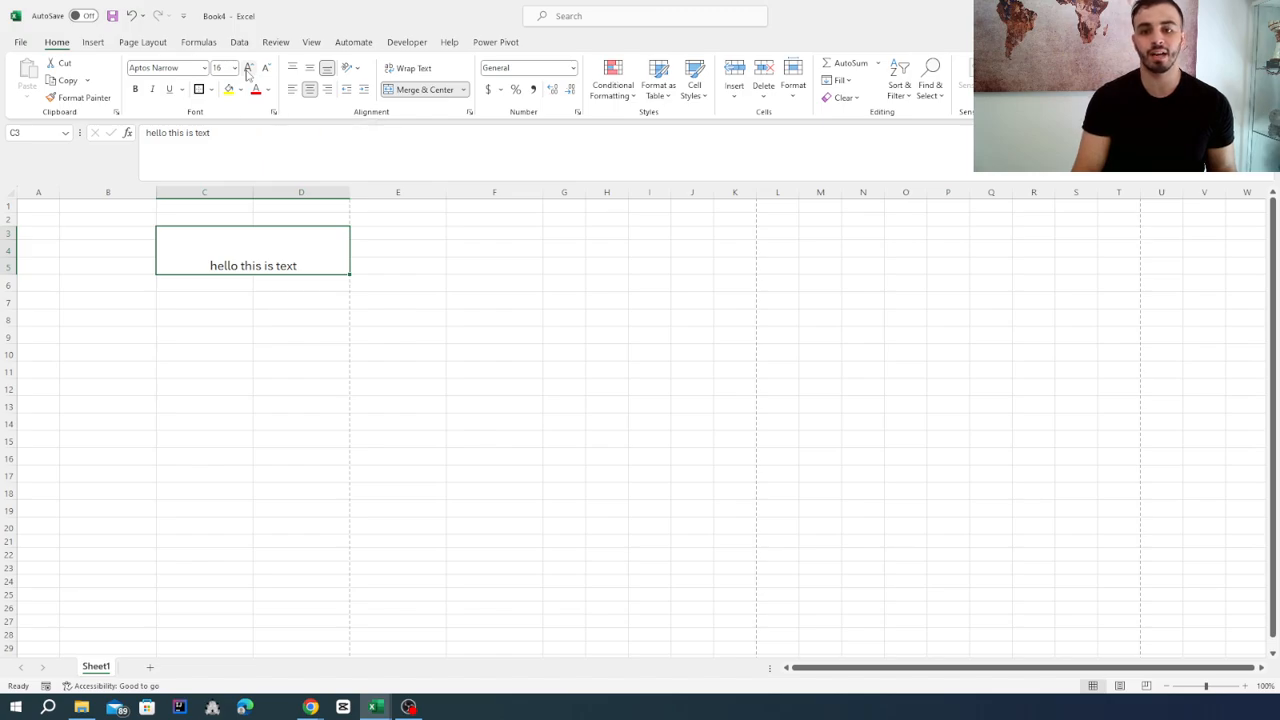
{"action": "left_click", "coordinate": [248, 70]}
{"action": "left_click", "coordinate": [248, 70]}
{"action": "left_click", "coordinate": [248, 70]}
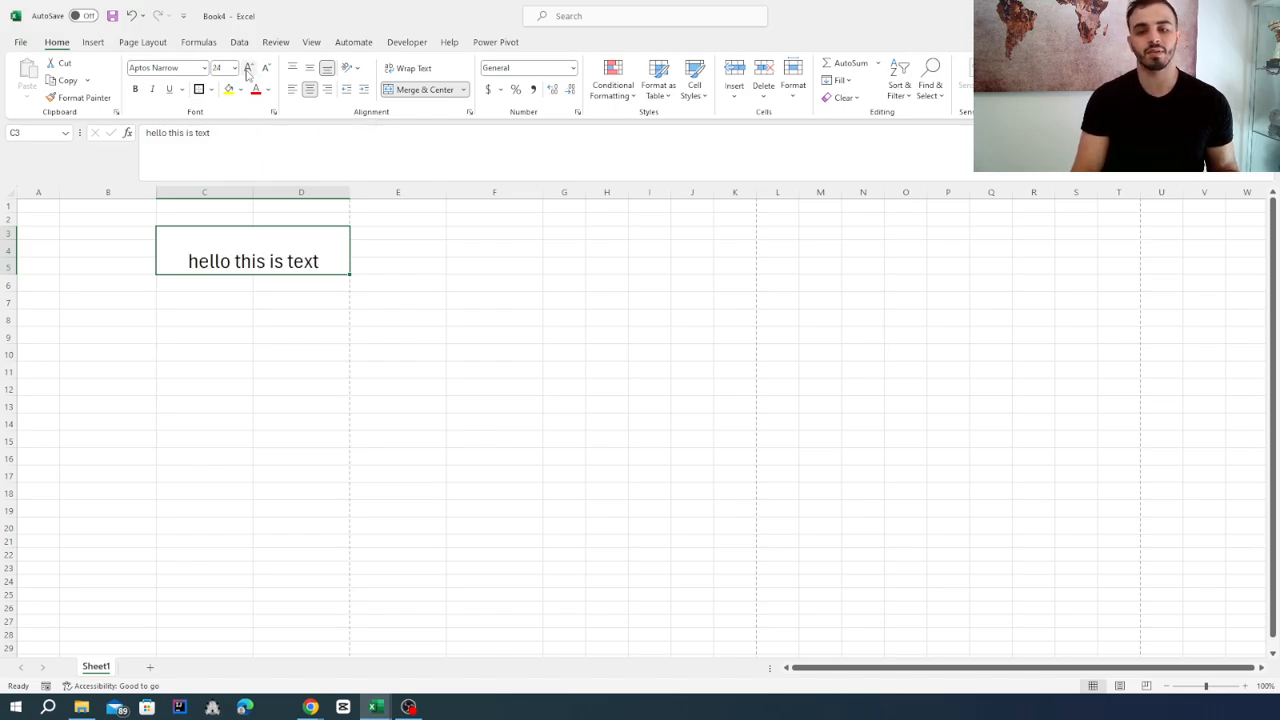
{"action": "left_click", "coordinate": [248, 70]}
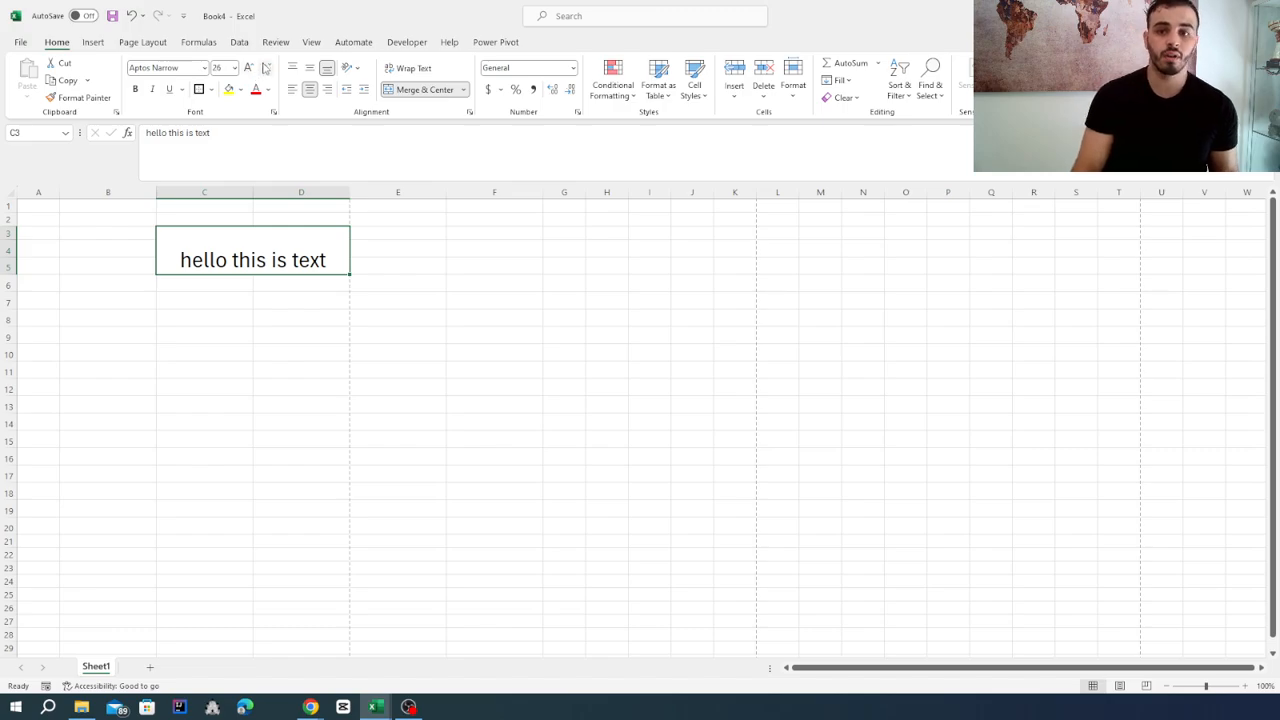
Reduce the font size of the merged cell's text in increments down to 20.
{"action": "left_click", "coordinate": [265, 67]}
{"action": "left_click", "coordinate": [265, 67]}
{"action": "left_click", "coordinate": [265, 67]}
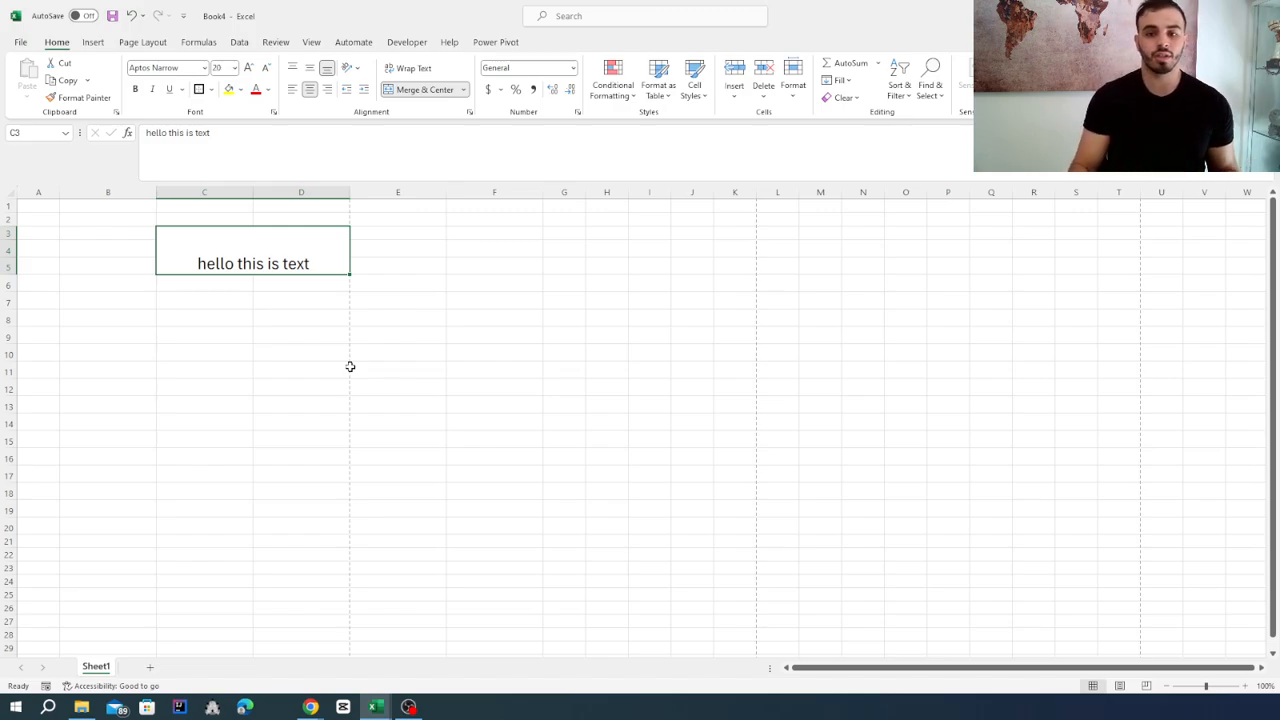
Try middle and top alignment on the merged cell's text, followed by left, center and right alignment.
{"action": "left_click", "coordinate": [310, 69]}
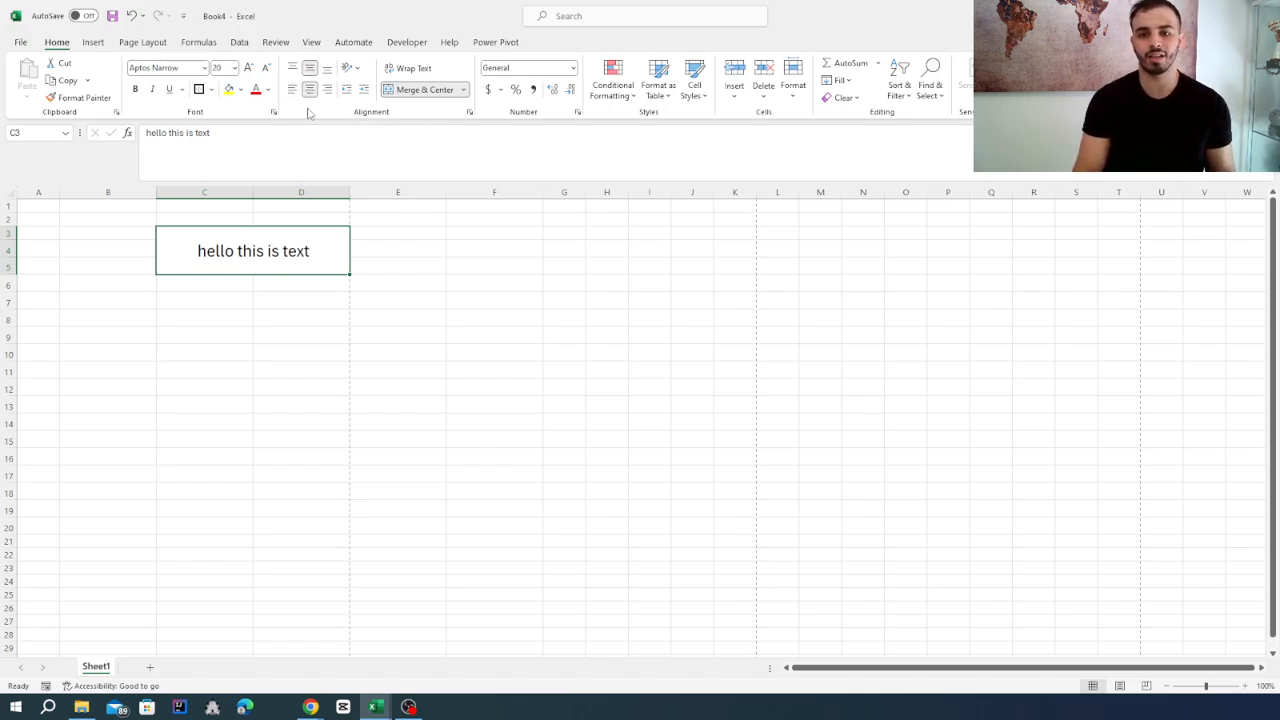
{"action": "left_click", "coordinate": [293, 68]}
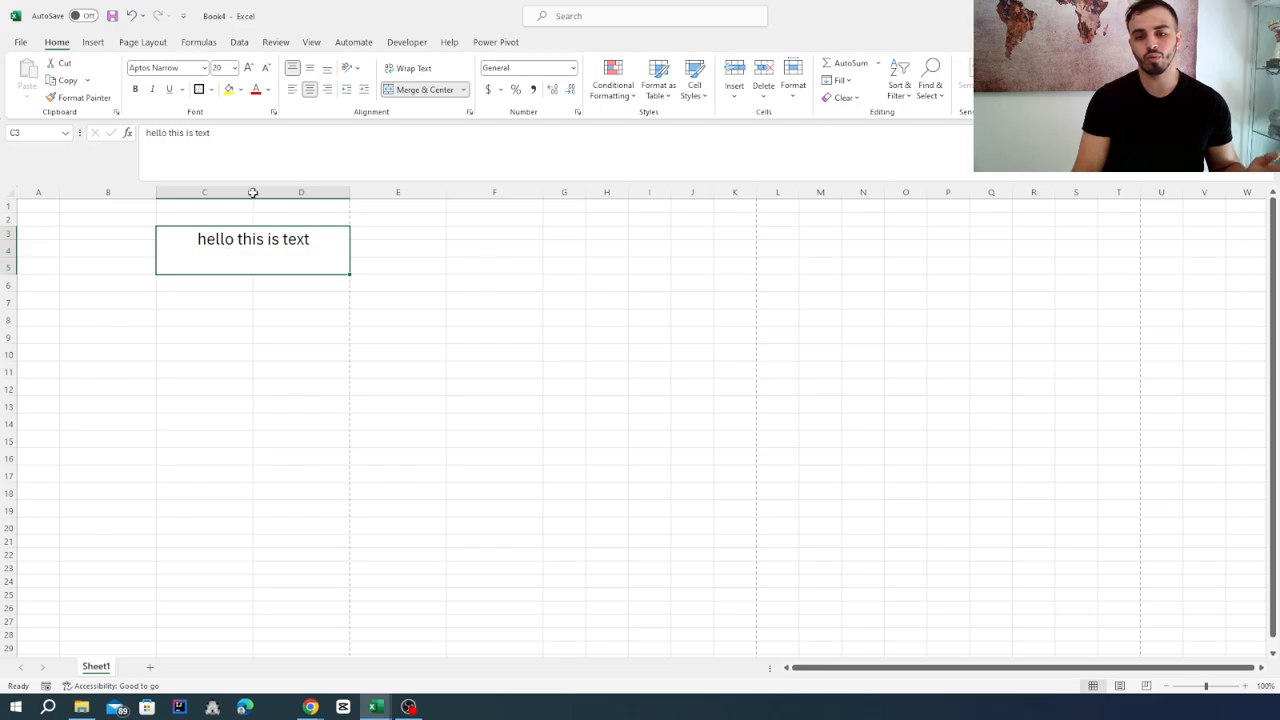
{"action": "left_click", "coordinate": [292, 89]}
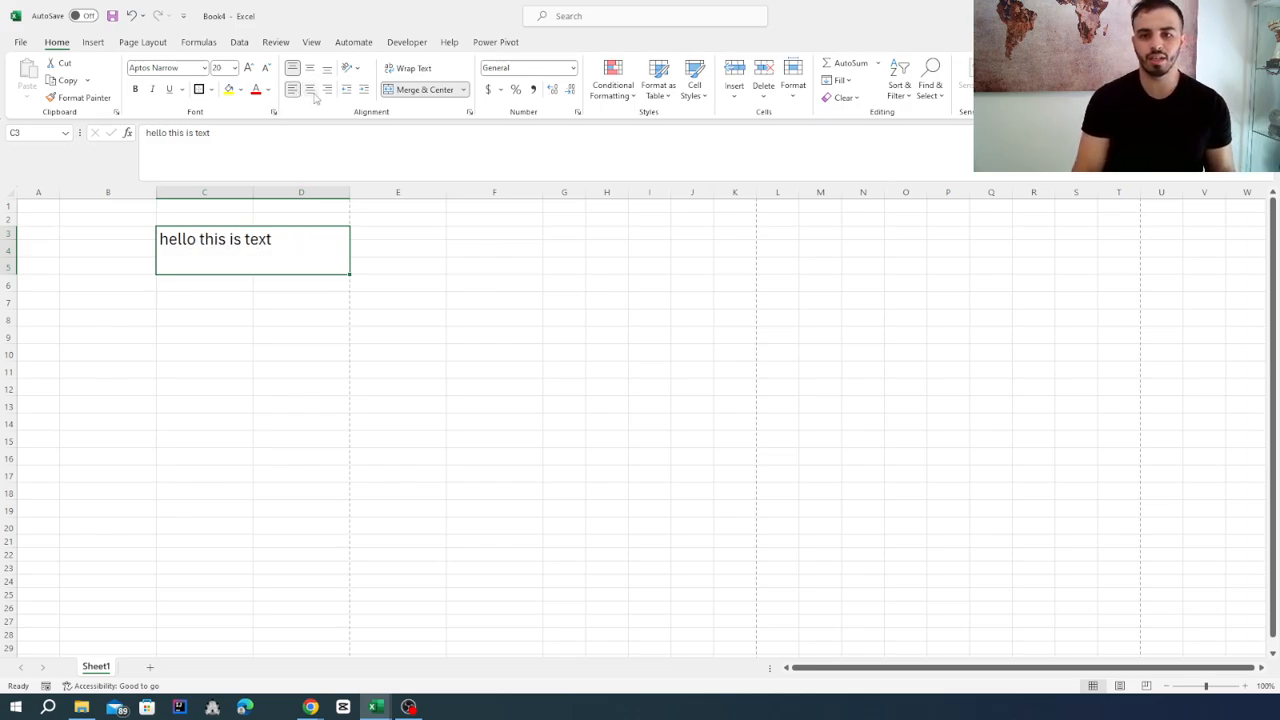
{"action": "left_click", "coordinate": [310, 89]}
{"action": "left_click", "coordinate": [327, 89]}
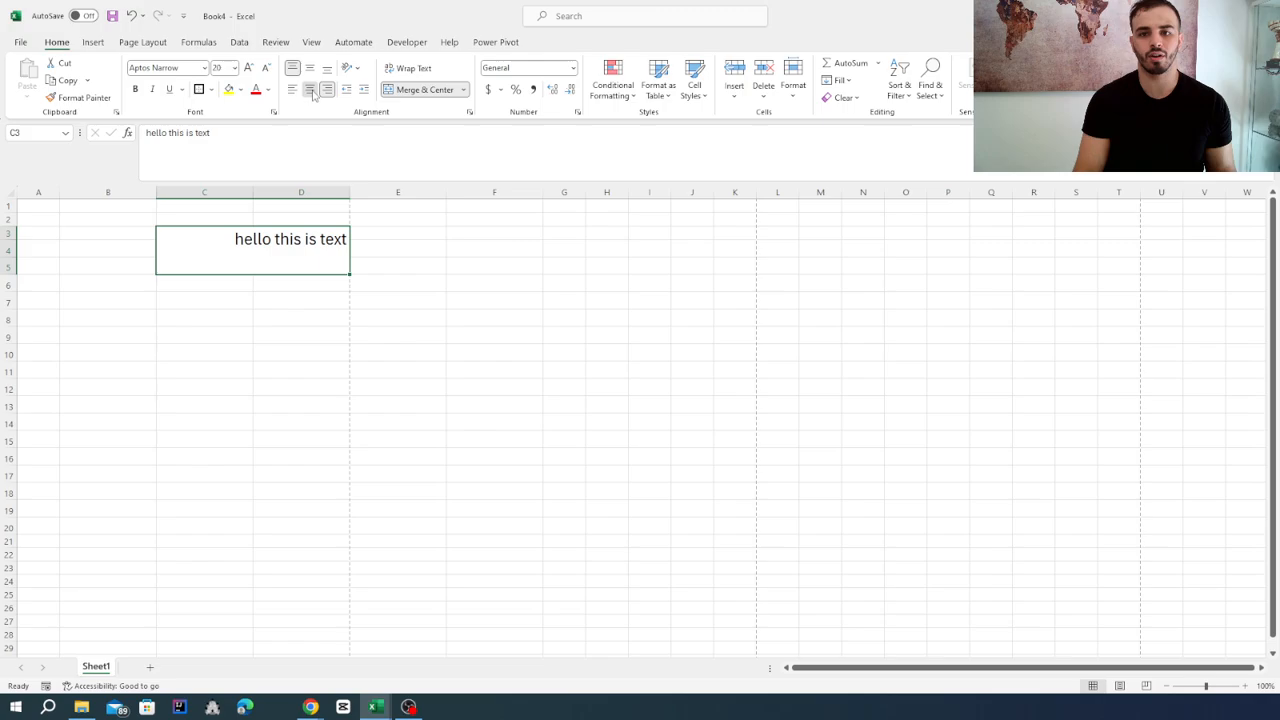
Center the text horizontally and align it to the middle of the merged cell.
{"action": "left_click", "coordinate": [310, 89]}
{"action": "left_click", "coordinate": [310, 67]}
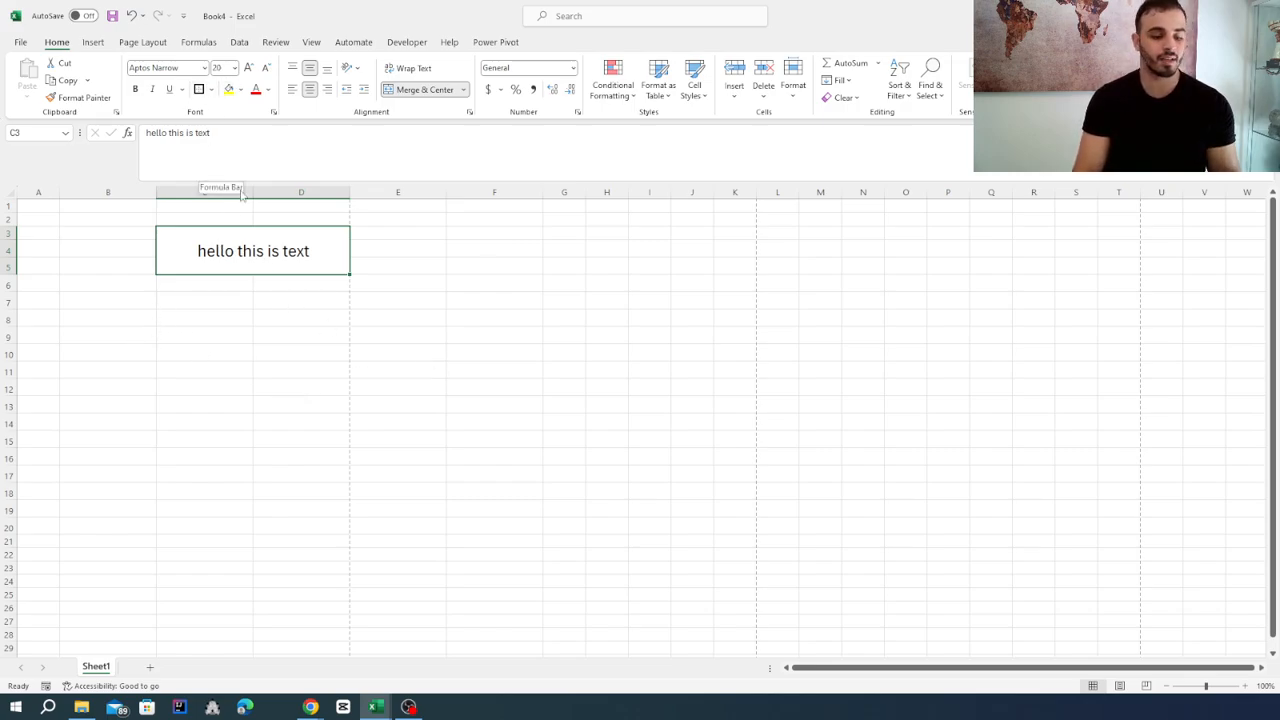
Align cells C6:C22 to the middle and center, and cells D6:D20 to the bottom and right.
{"action": "left_click_drag", "start_coordinate": [197, 288], "coordinate": [209, 557]}
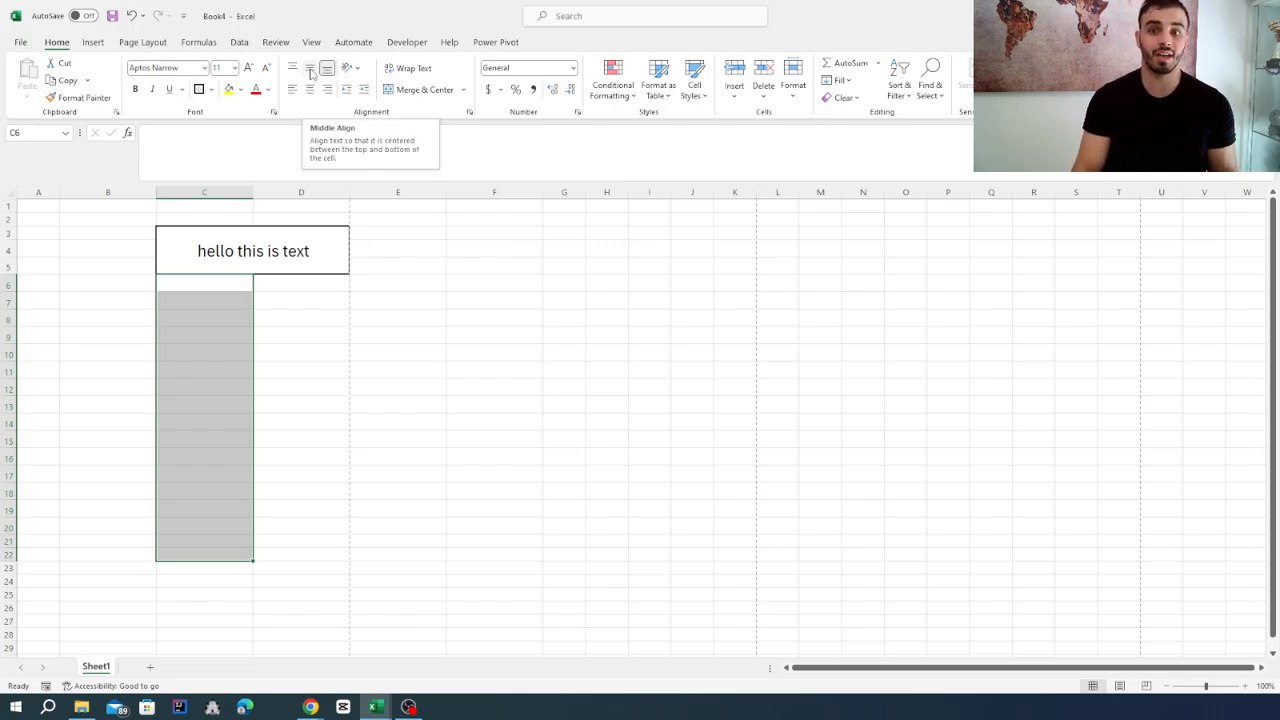
{"action": "left_click", "coordinate": [311, 72]}
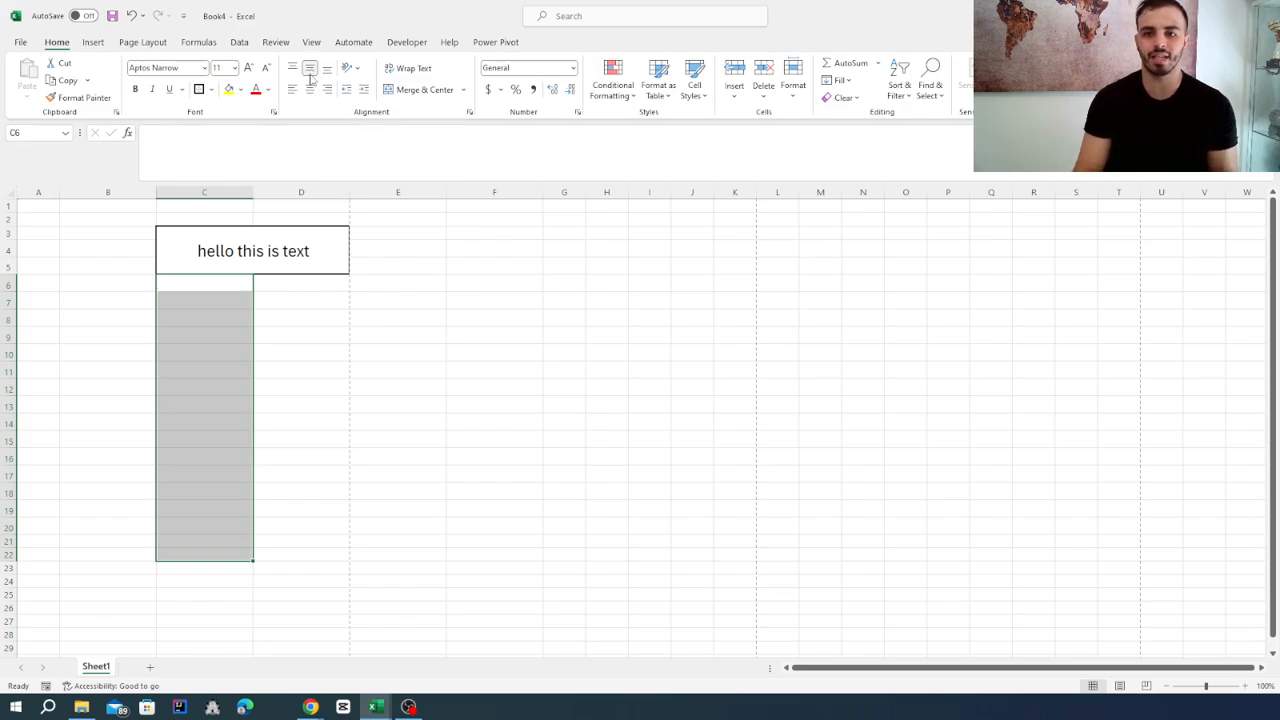
{"action": "left_click_drag", "start_coordinate": [286, 280], "coordinate": [297, 524]}
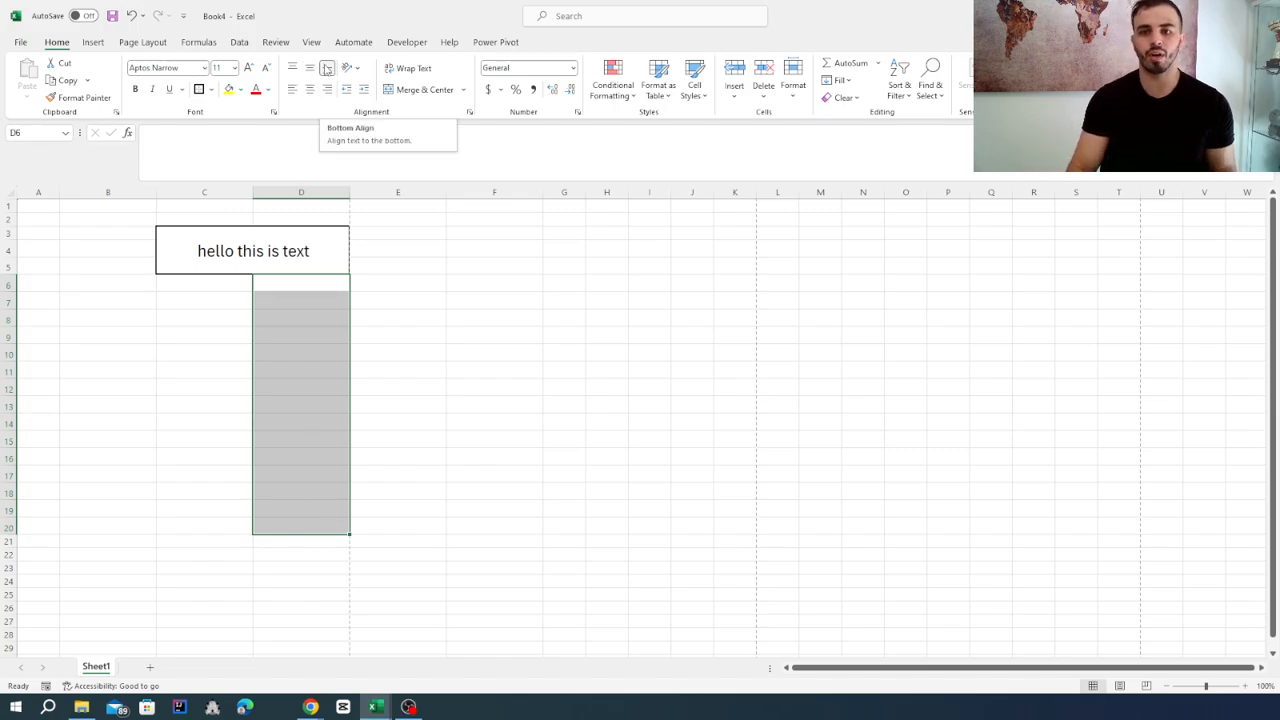
{"action": "left_click", "coordinate": [327, 69]}
{"action": "left_click", "coordinate": [329, 92]}
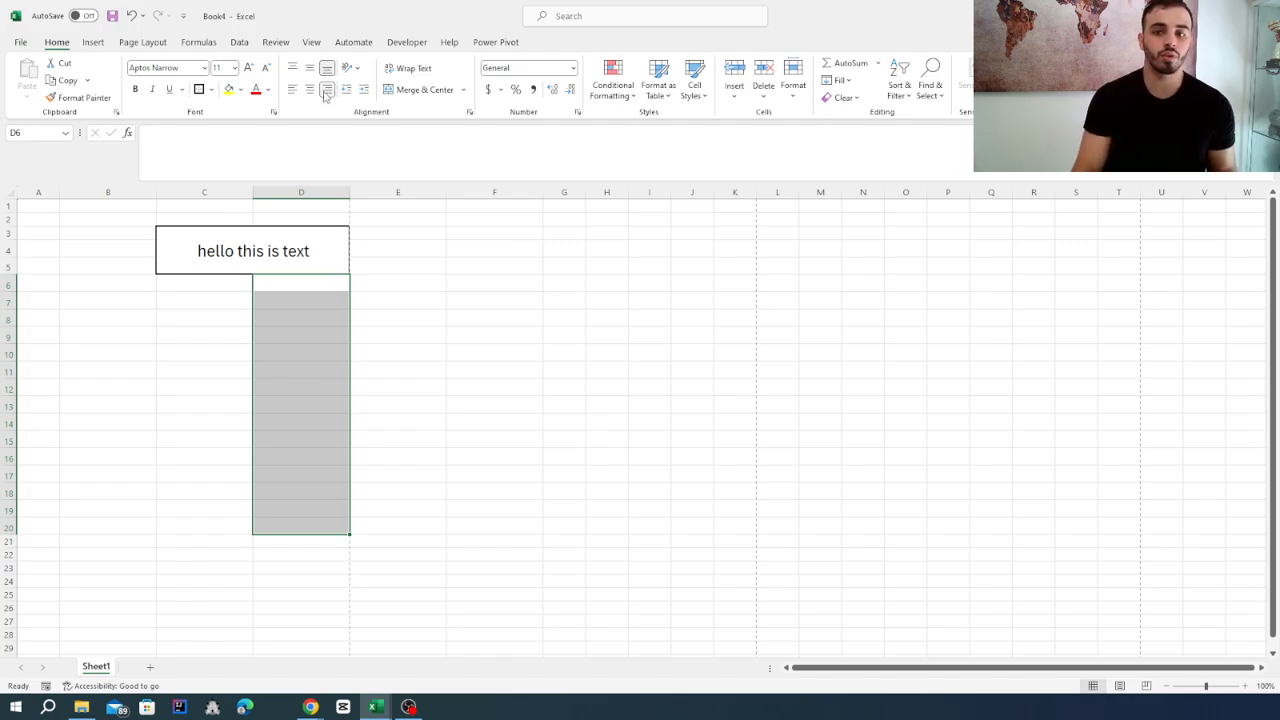
Enter "hello this is text" in C6 and fill it down to C18.
{"action": "left_click", "coordinate": [201, 288]}
{"action": "type", "text": "he"}
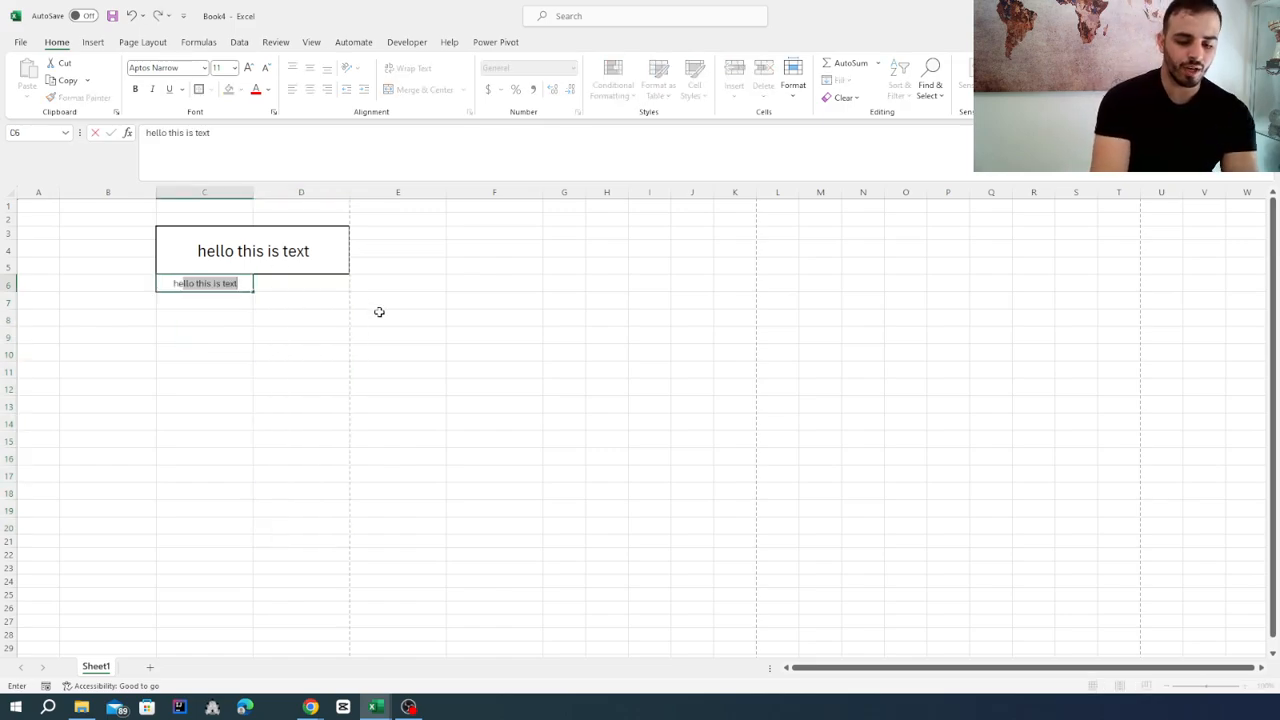
{"action": "type", "text": "llo"}
{"action": "key", "text": "Return"}
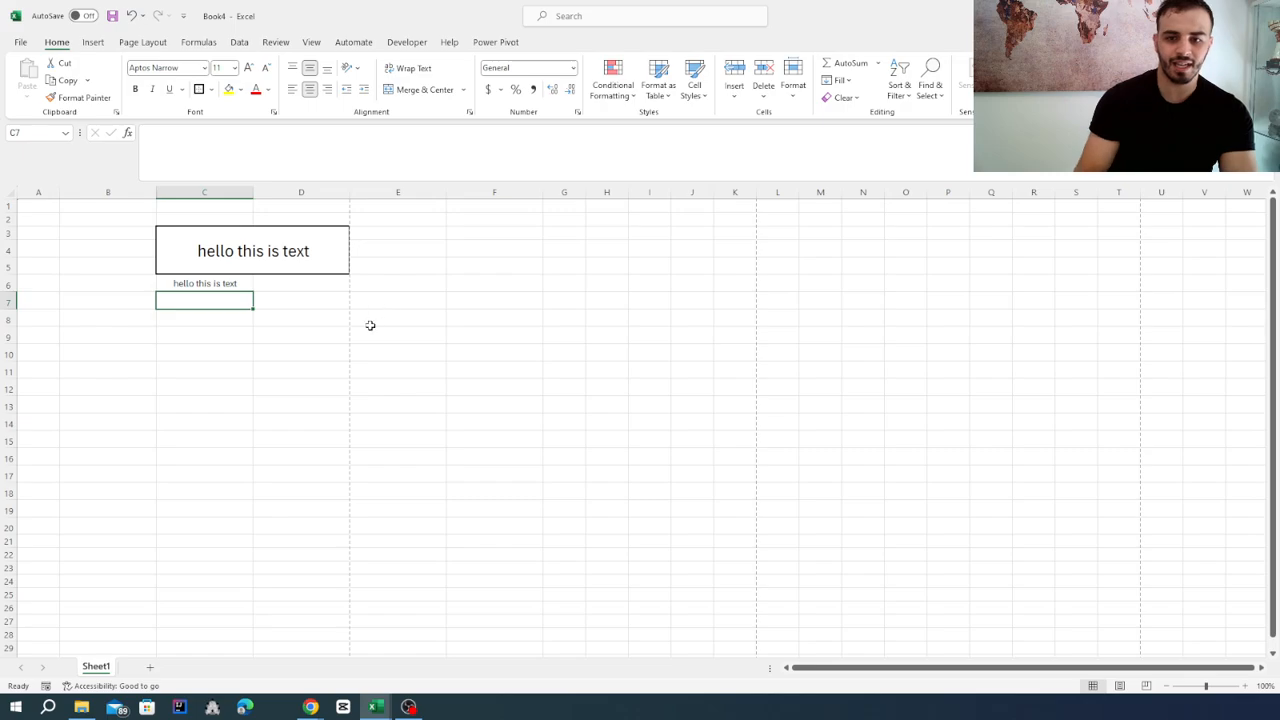
{"action": "left_click", "coordinate": [230, 283]}
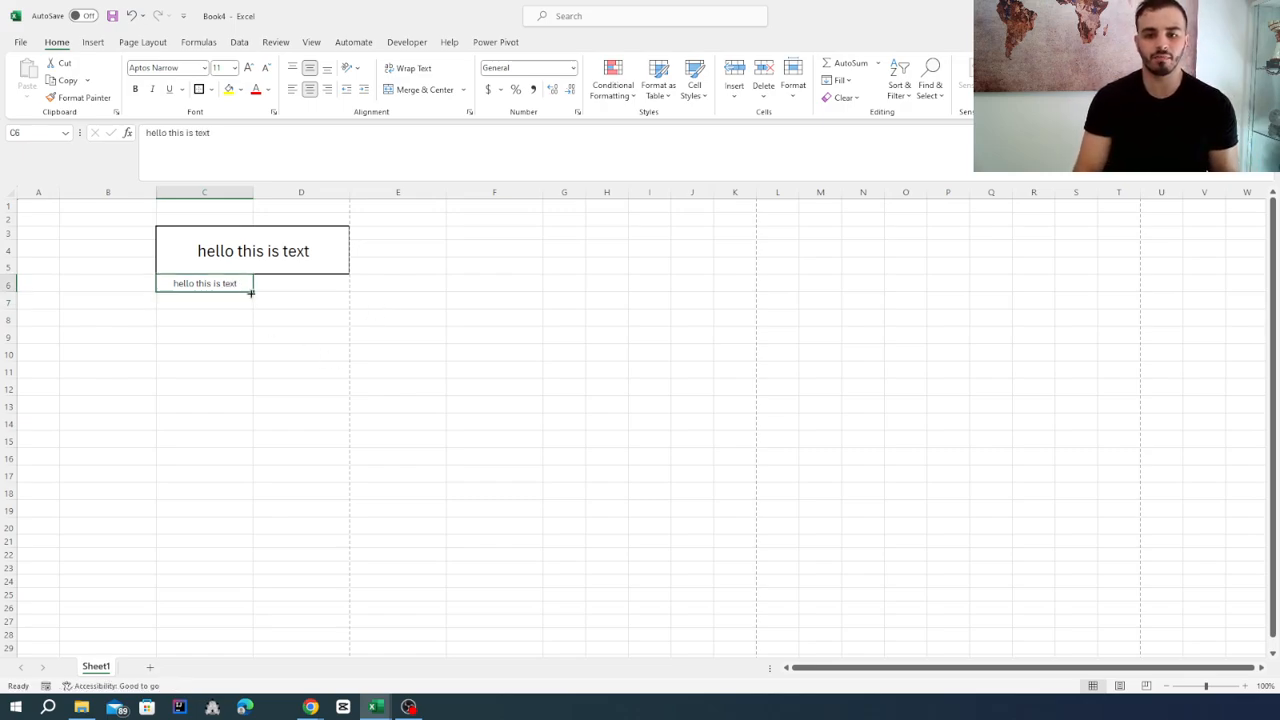
{"action": "left_click_drag", "start_coordinate": [252, 291], "coordinate": [241, 507]}
Enter "hello this is text" in D6 and fill it down to D18.
{"action": "left_click", "coordinate": [336, 286]}
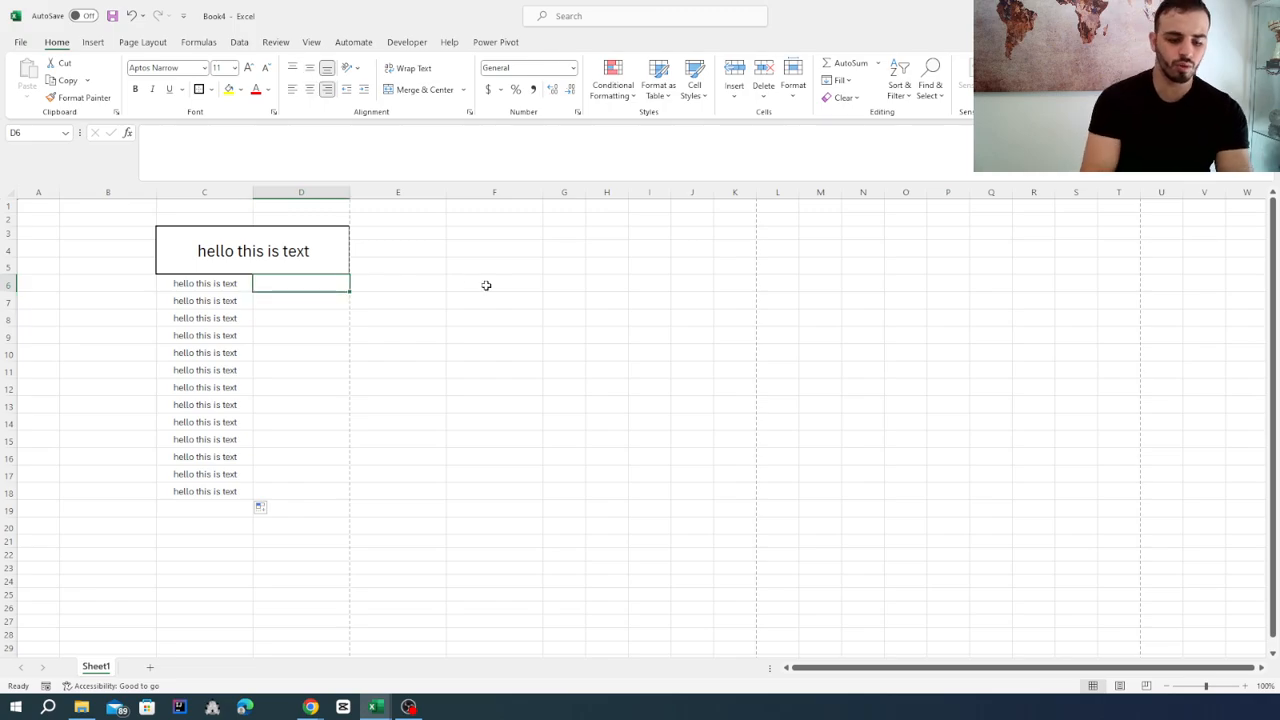
{"action": "type", "text": "hello"}
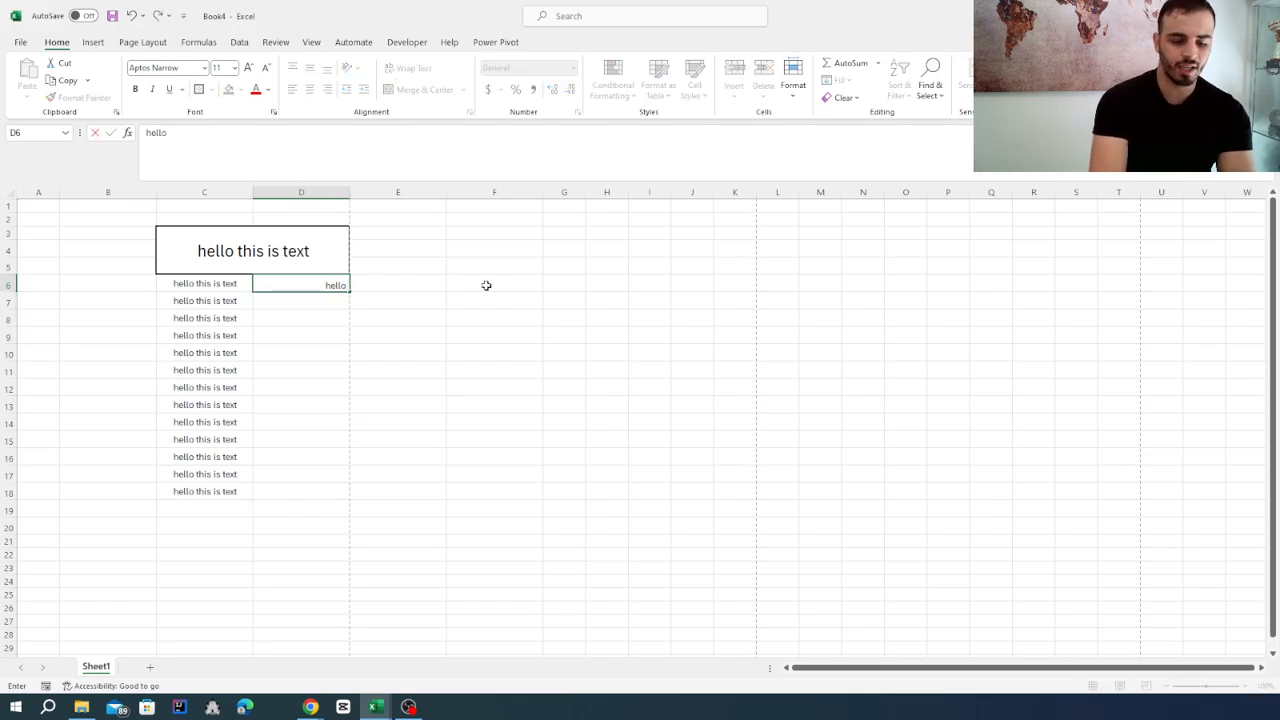
{"action": "type", "text": " this is text"}
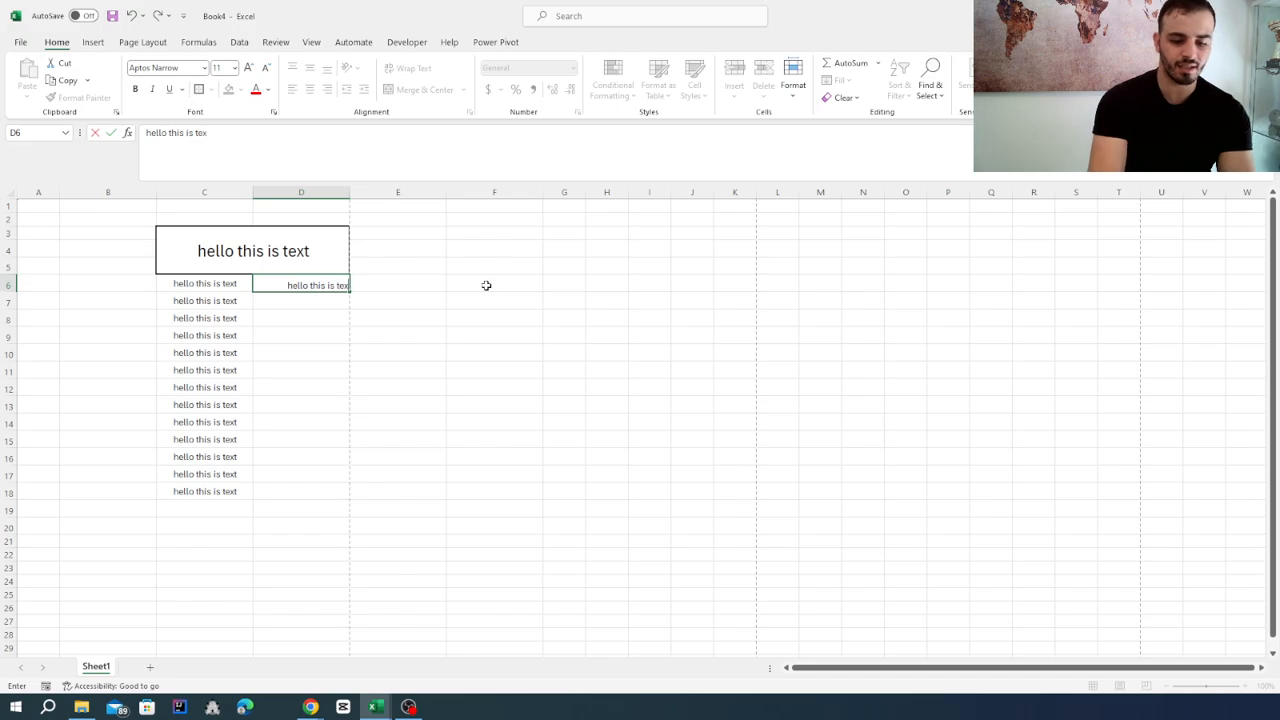
{"action": "key", "text": "Return"}
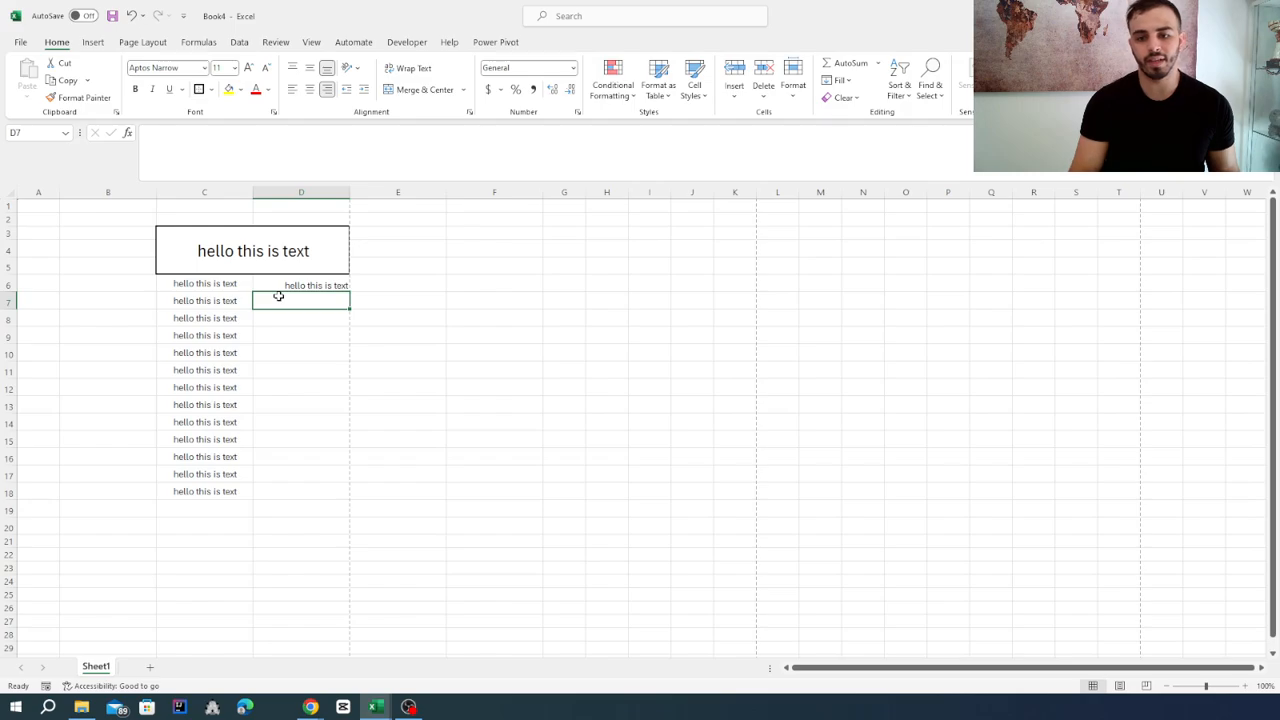
{"action": "left_click", "coordinate": [286, 280]}
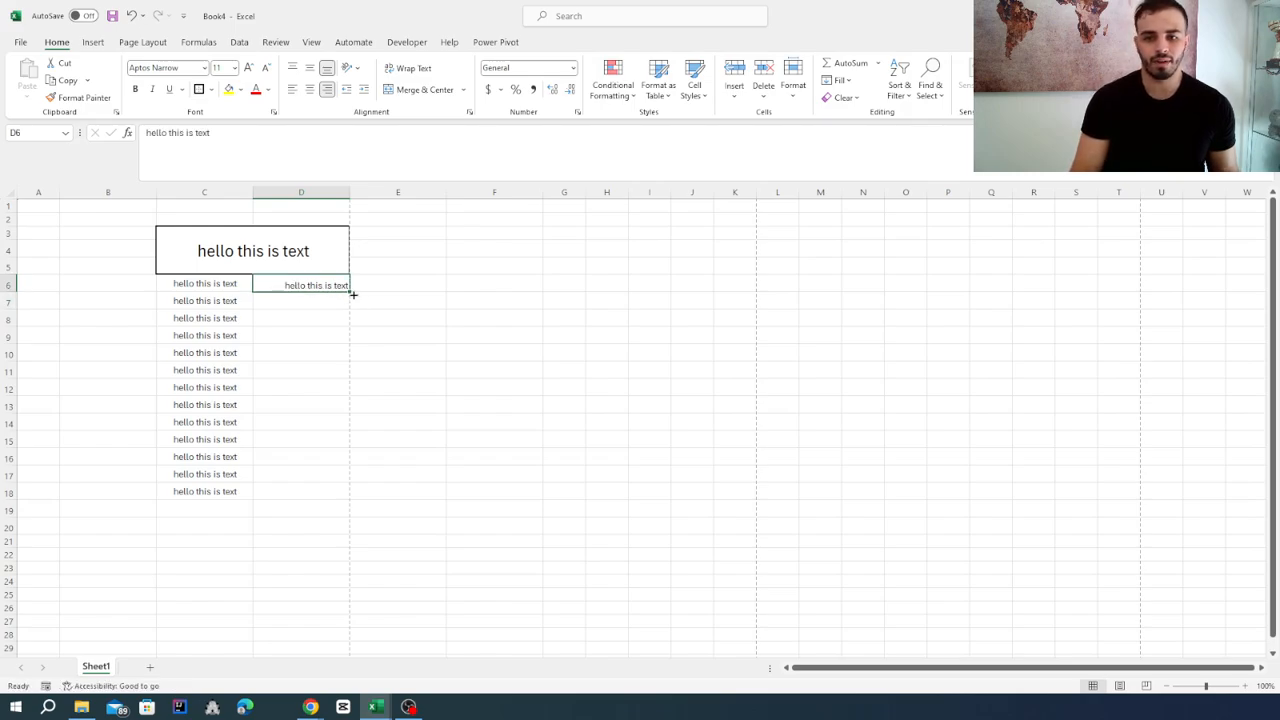
{"action": "left_click_drag", "start_coordinate": [350, 292], "coordinate": [340, 498]}
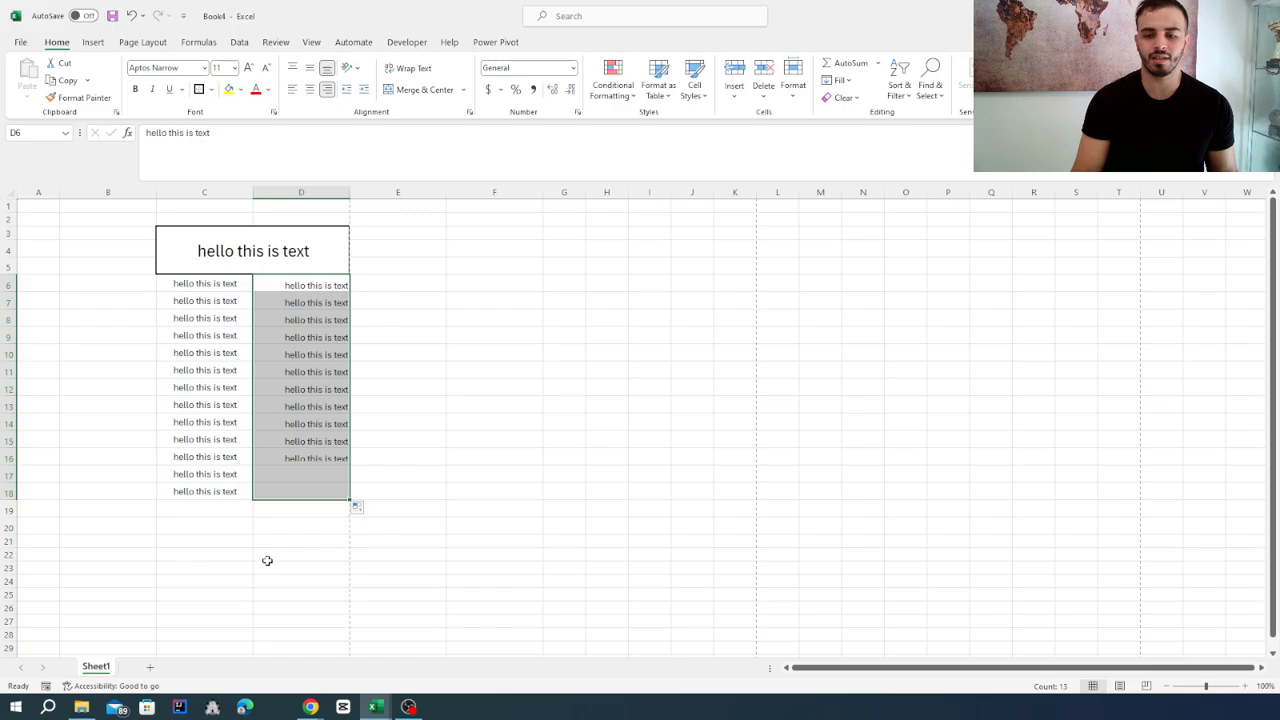
{"action": "left_click", "coordinate": [266, 557]}
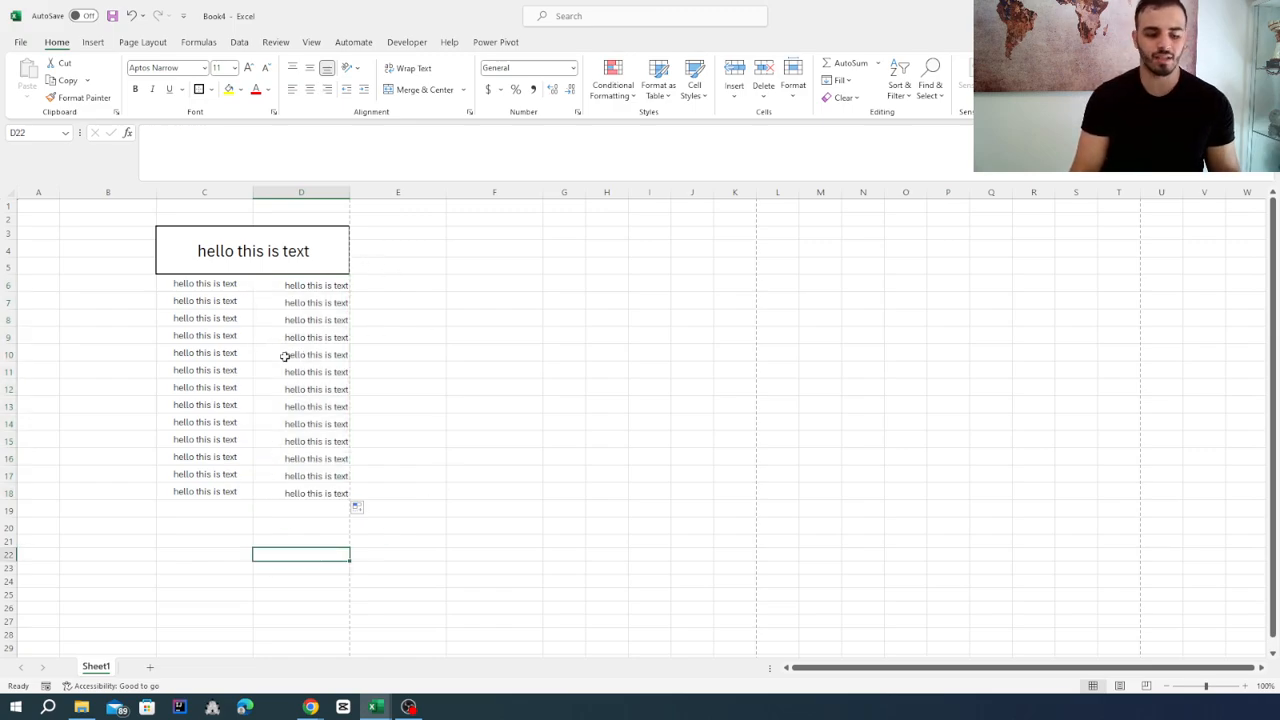
Compare the alignment of the text in column C with the text in column D up close.
{"action": "scroll", "coordinate": [285, 358], "scroll_direction": "up", "scroll_amount": 3}
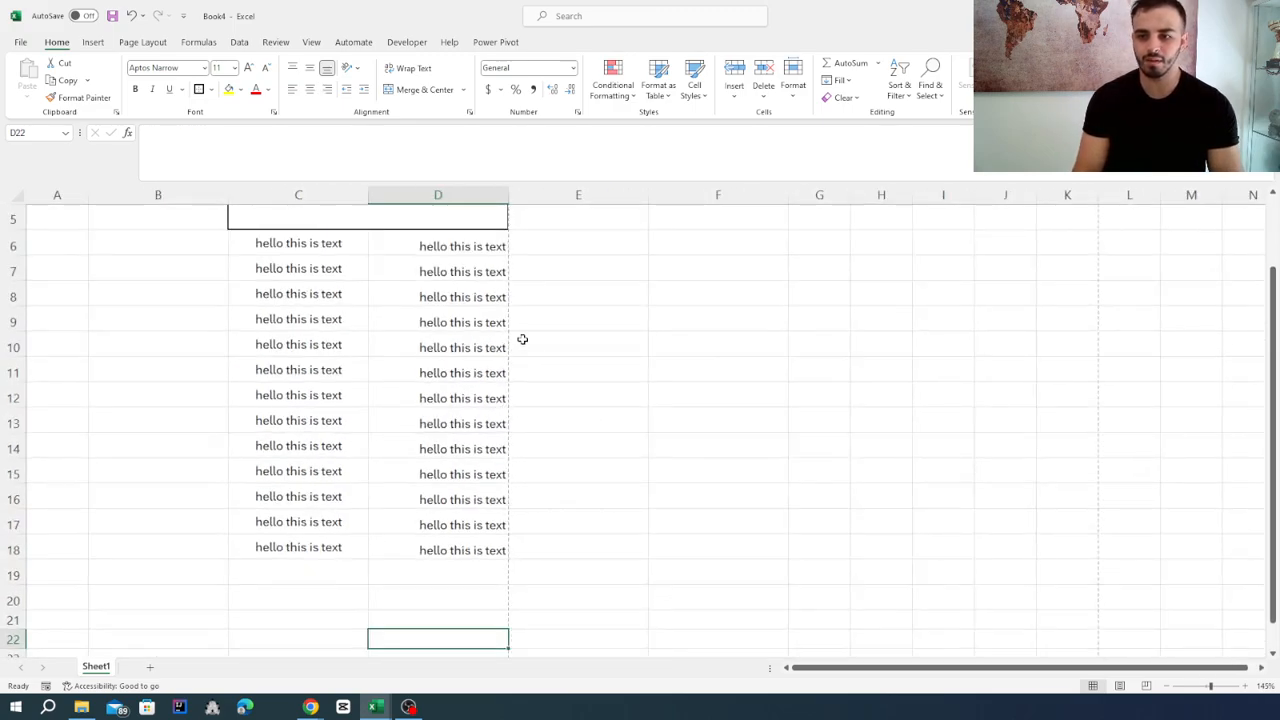
{"action": "left_click", "coordinate": [522, 341]}
{"action": "left_click", "coordinate": [271, 245]}
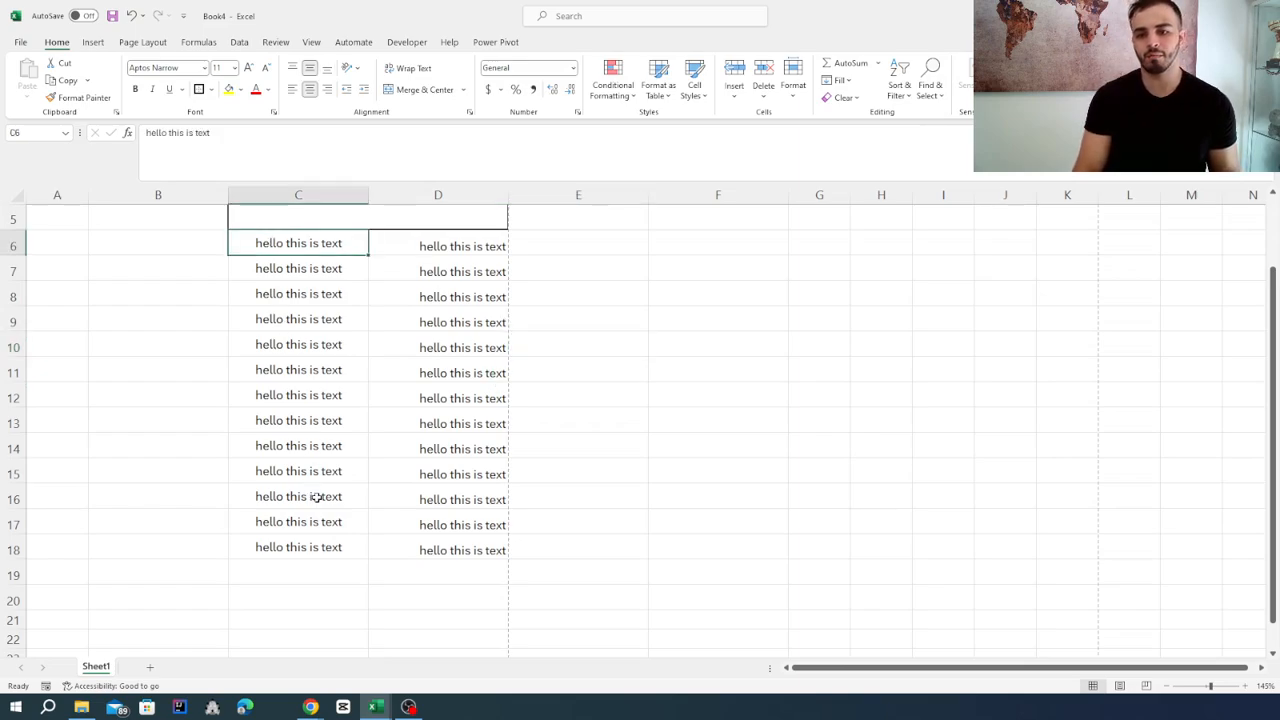
{"action": "left_click", "coordinate": [455, 247]}
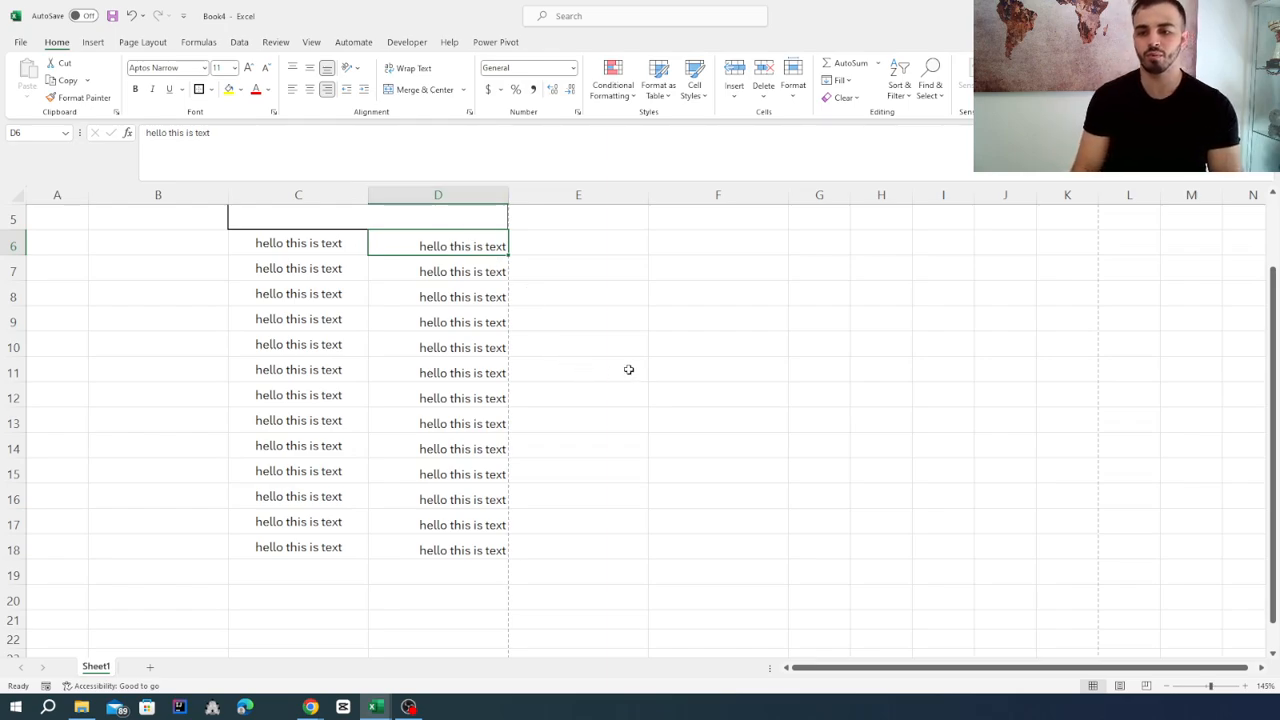
{"action": "scroll", "coordinate": [628, 370], "scroll_direction": "down", "scroll_amount": 2, "text": "ctrl"}
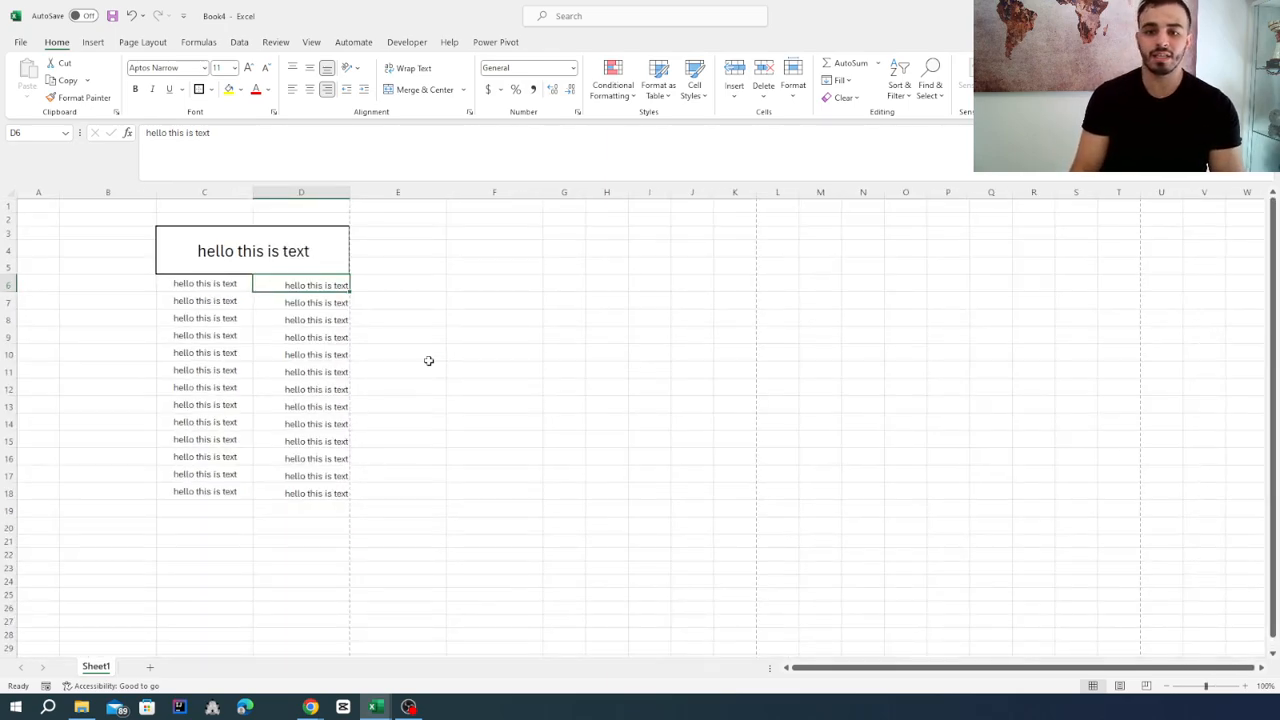
Merge and center the range B2:E21, accepting that only the upper-left value is kept.
{"action": "scroll", "coordinate": [429, 360], "scroll_direction": "up", "scroll_amount": 1, "text": "ctrl"}
{"action": "left_click_drag", "start_coordinate": [132, 228], "coordinate": [480, 586]}
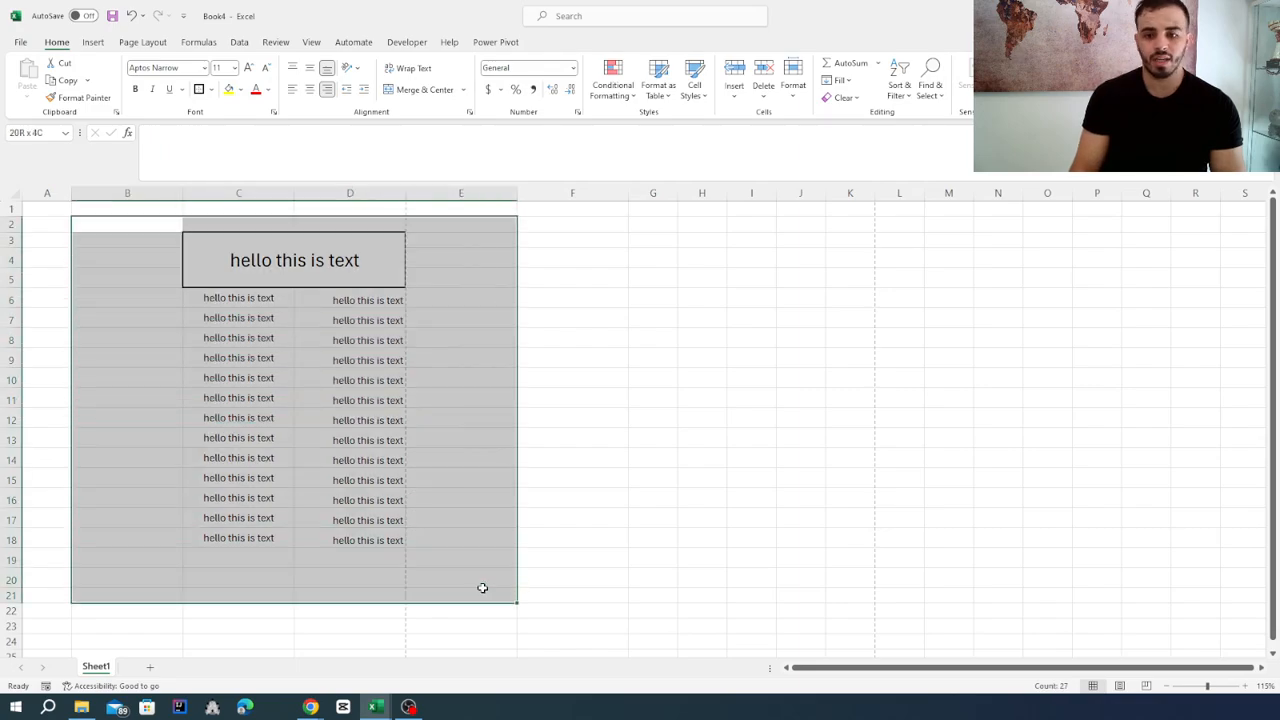
{"action": "left_click", "coordinate": [413, 87]}
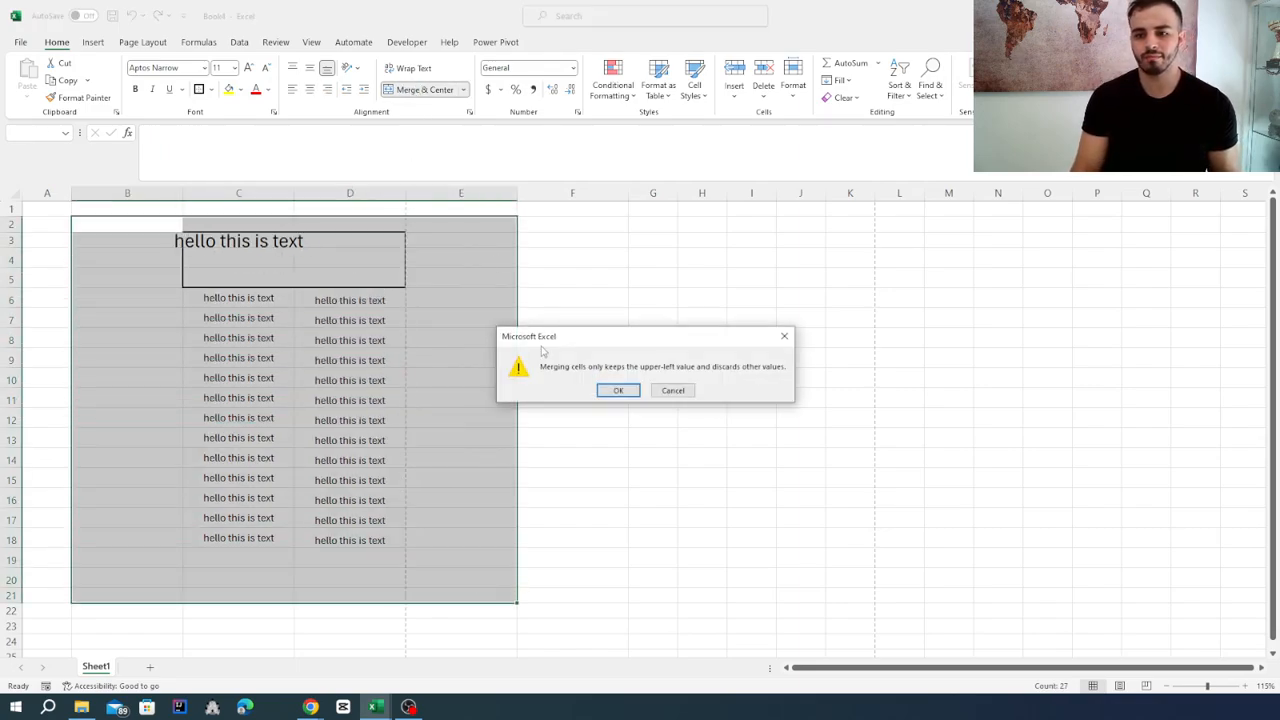
{"action": "left_click", "coordinate": [618, 390]}
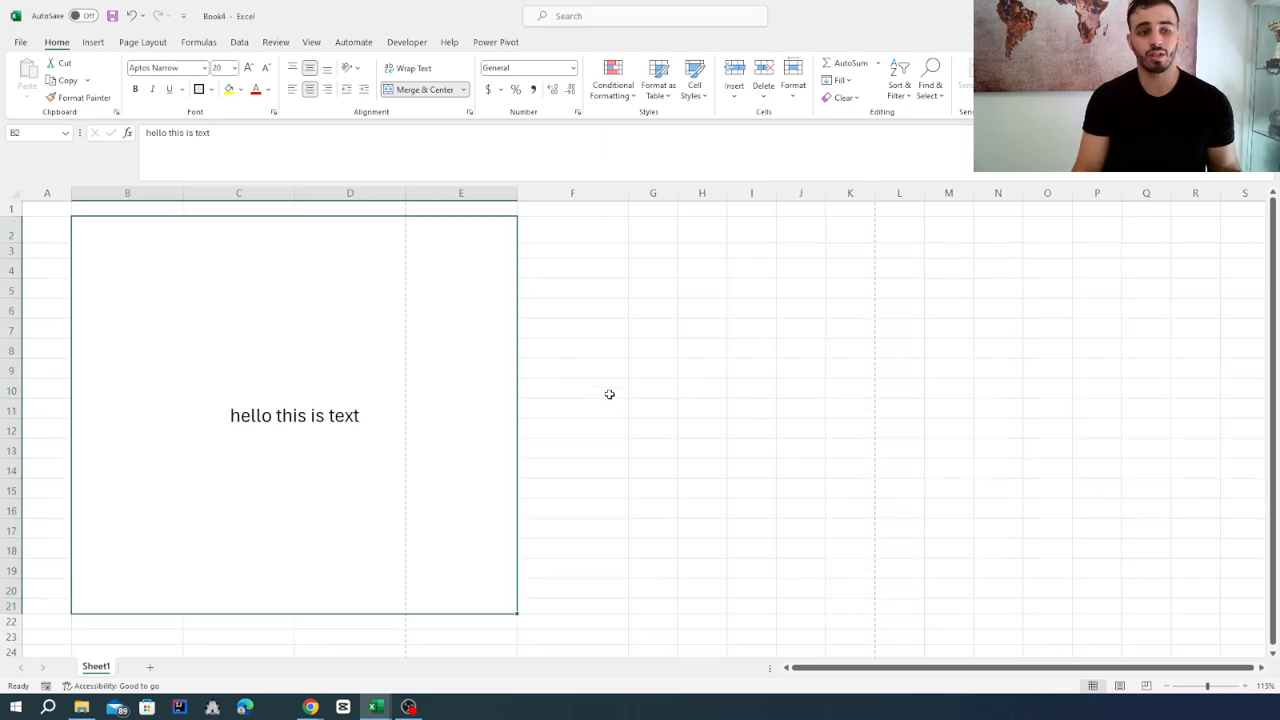
Unmerge the range B2:E21 and delete the remaining text in B2.
{"action": "left_click", "coordinate": [396, 91]}
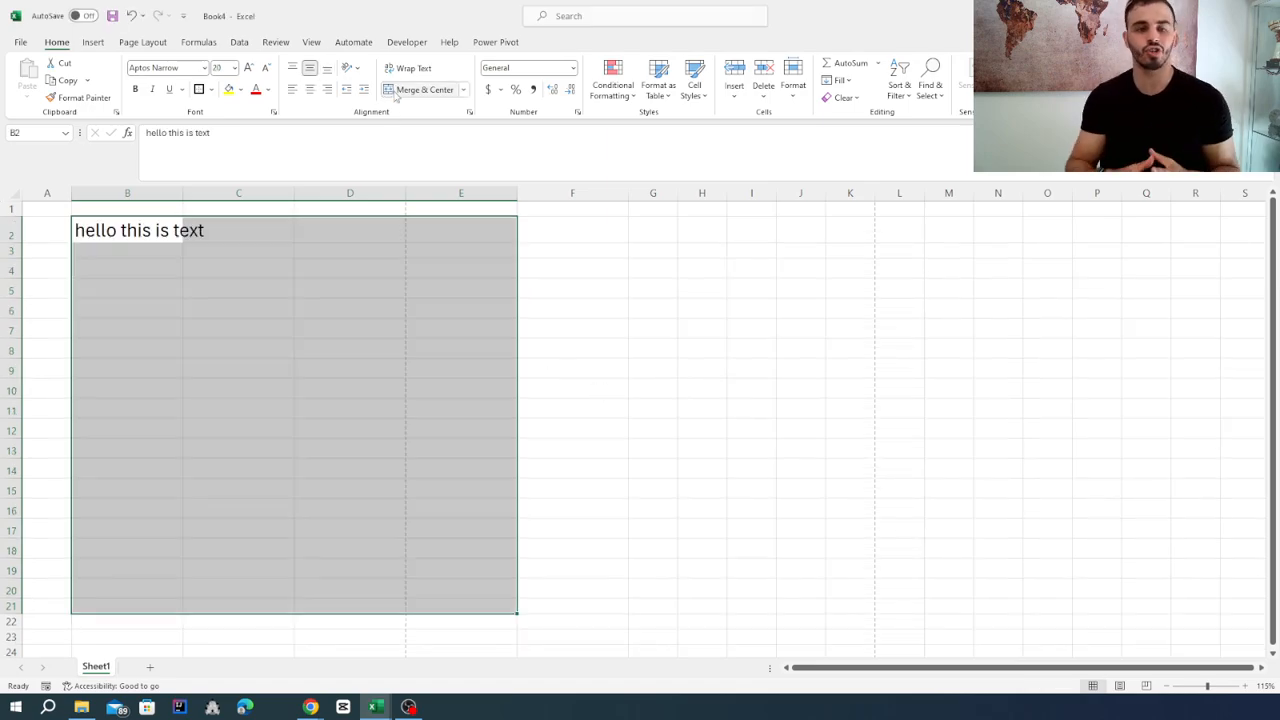
{"action": "left_click", "coordinate": [101, 232]}
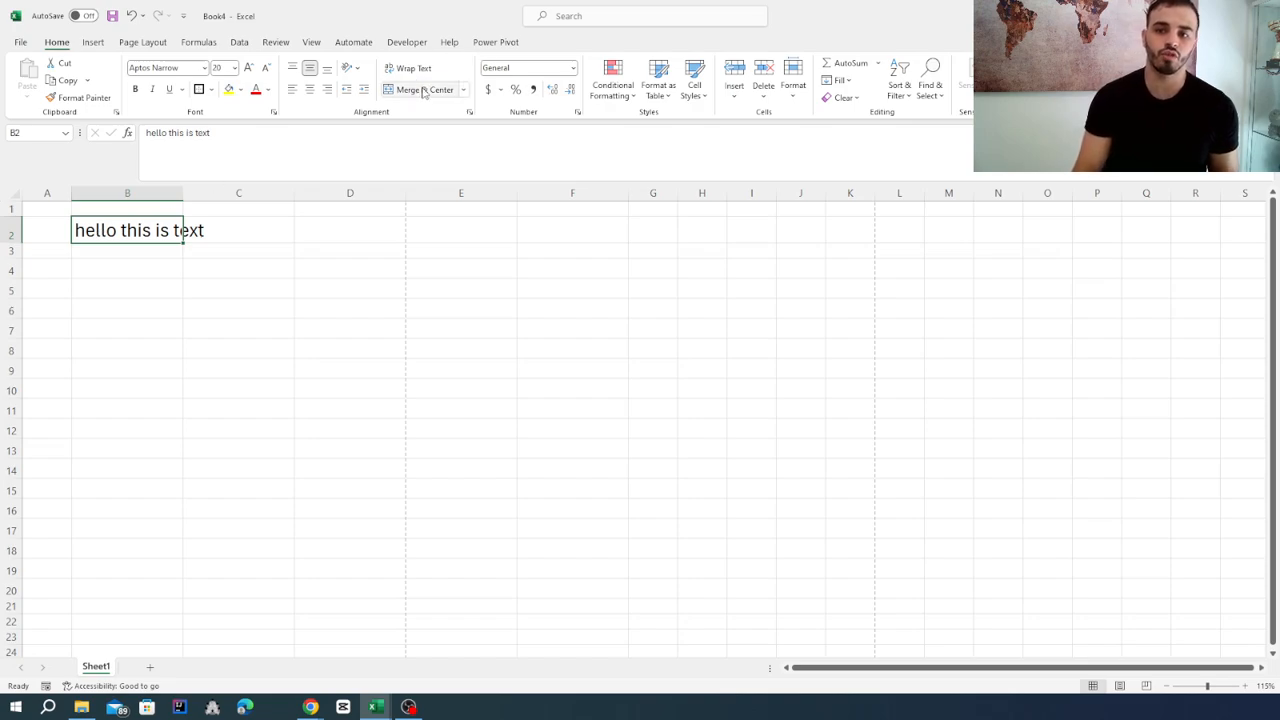
{"action": "key", "text": "Delete"}
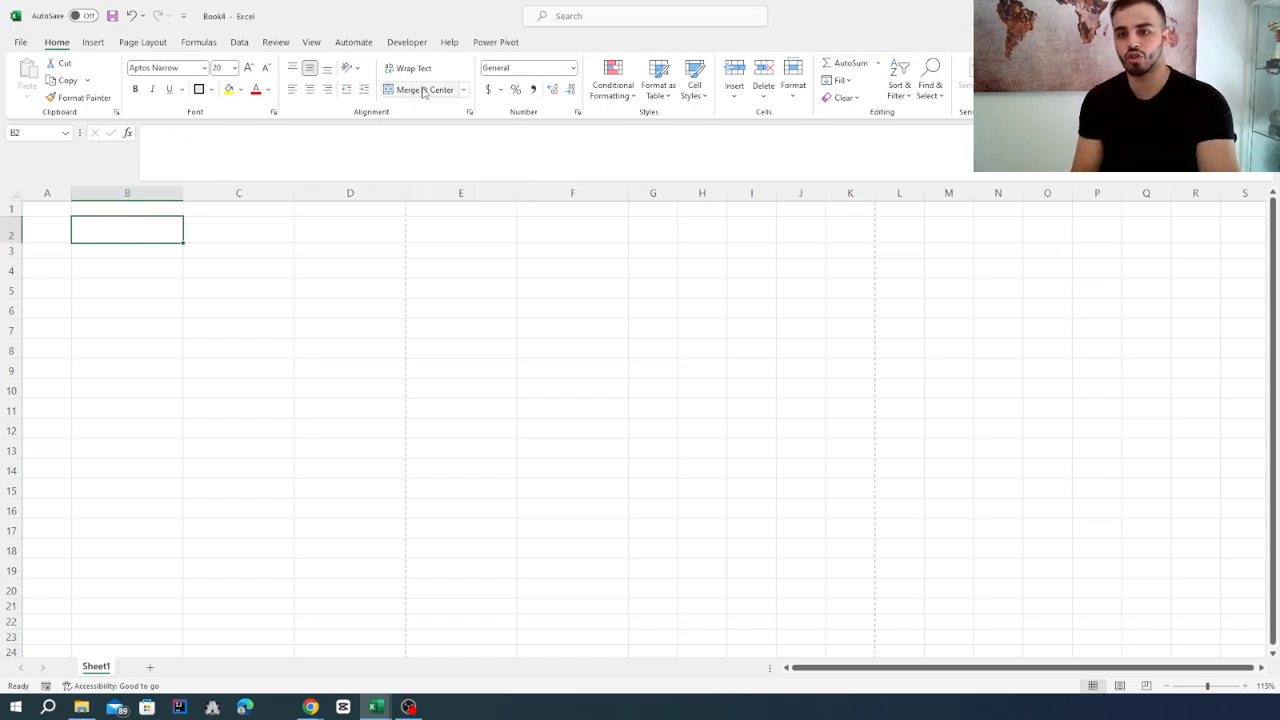
Enter the formula =RANDBETWEEN(1,20) in cell D4.
{"action": "left_click", "coordinate": [185, 405]}
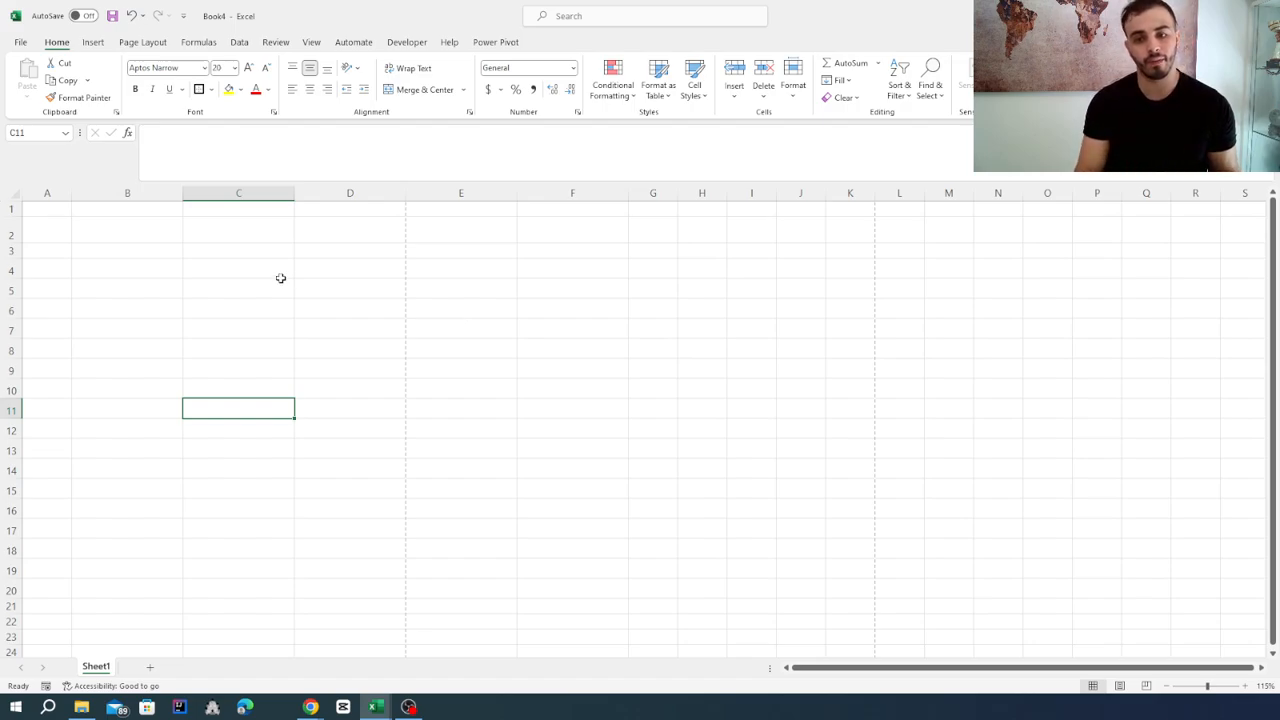
{"action": "left_click", "coordinate": [324, 274]}
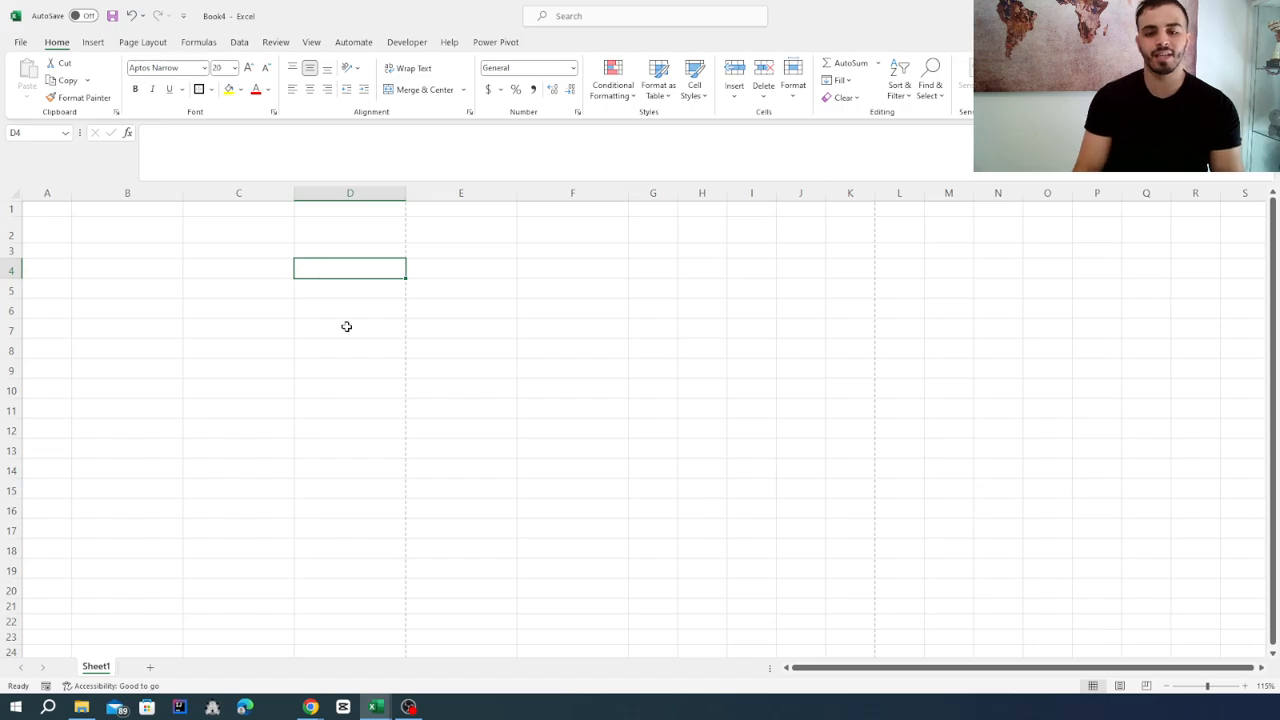
{"action": "scroll", "coordinate": [347, 327], "scroll_direction": "down", "scroll_amount": 1}
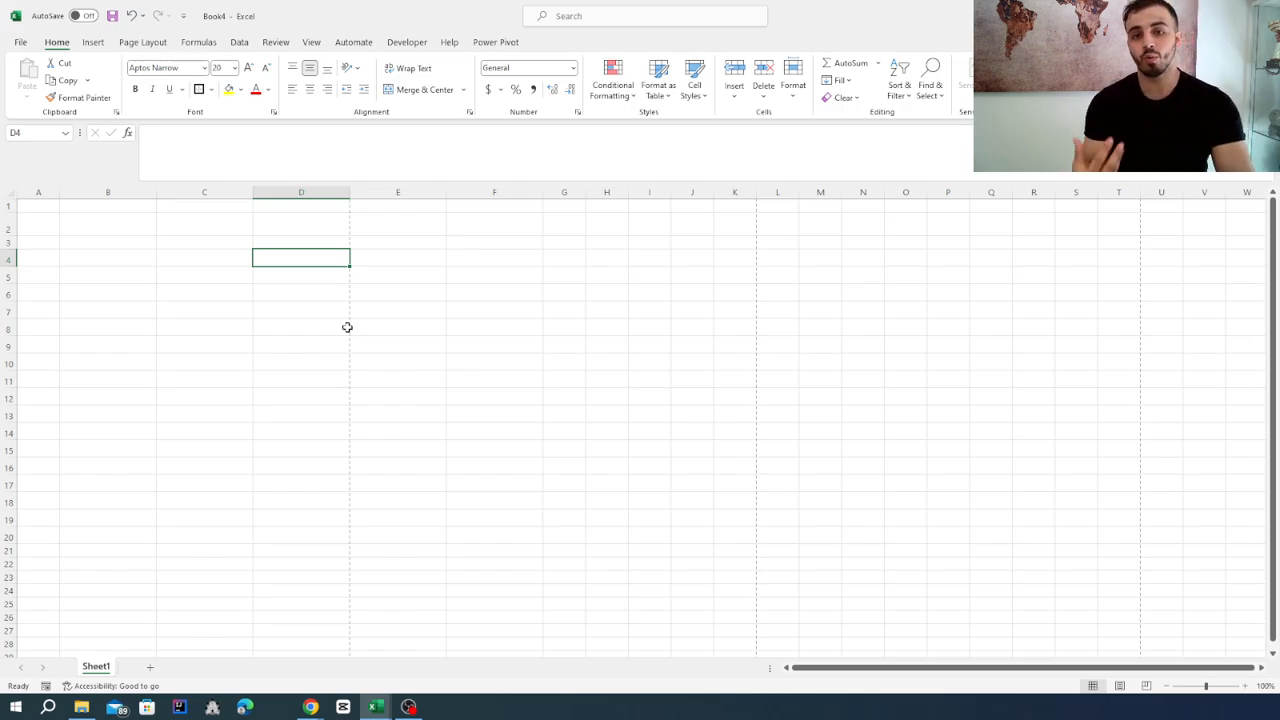
{"action": "type", "text": "="}
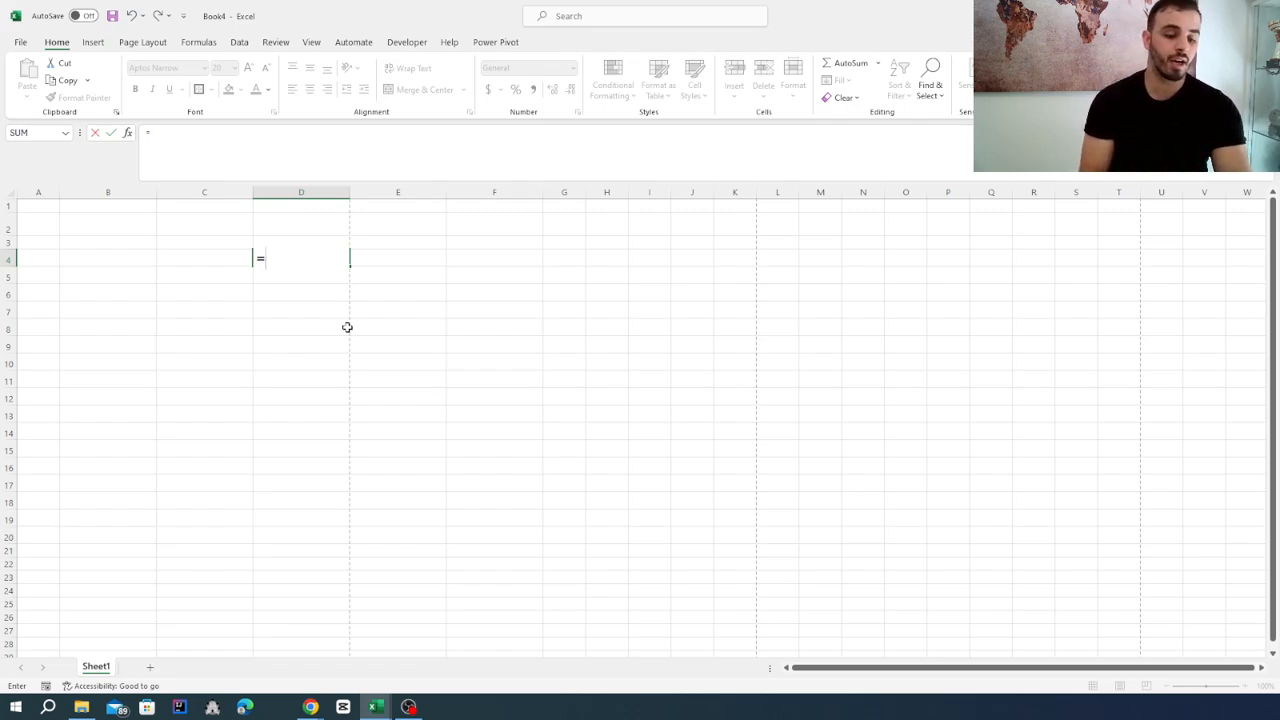
{"action": "type", "text": "rand"}
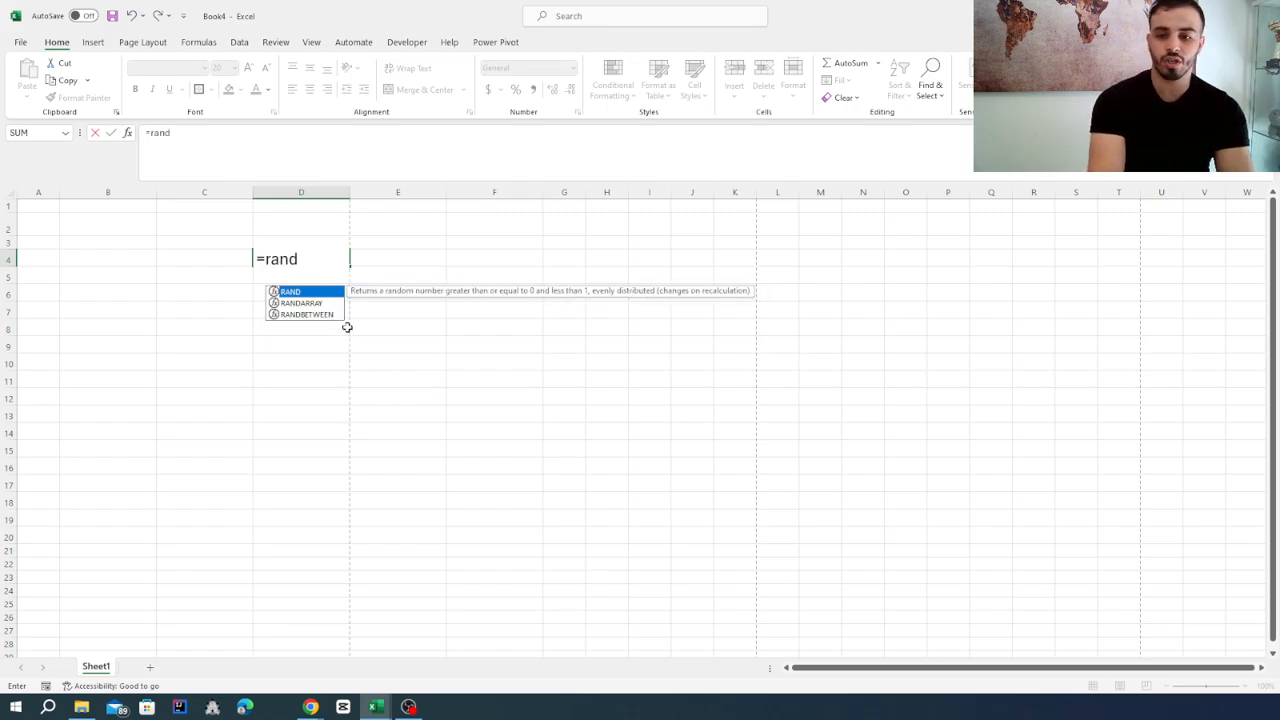
{"action": "double_click", "coordinate": [320, 315]}
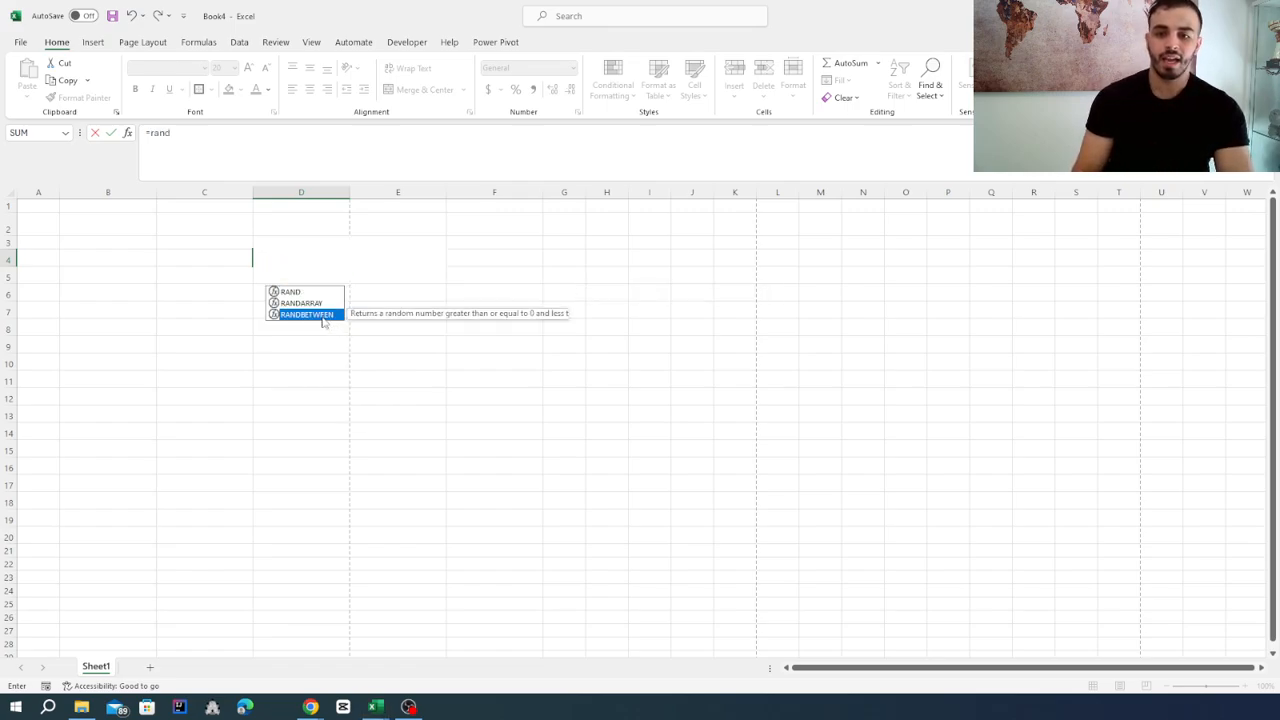
{"action": "type", "text": "1"}
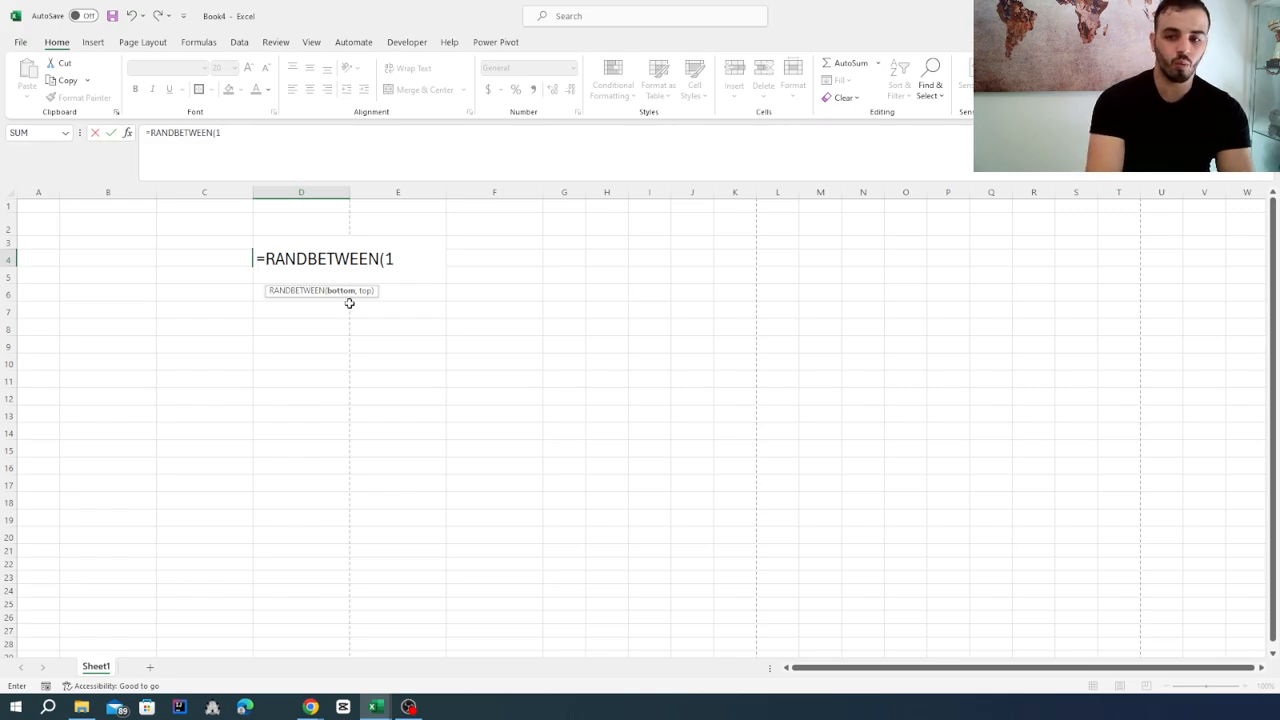
{"action": "type", "text": ",20"}
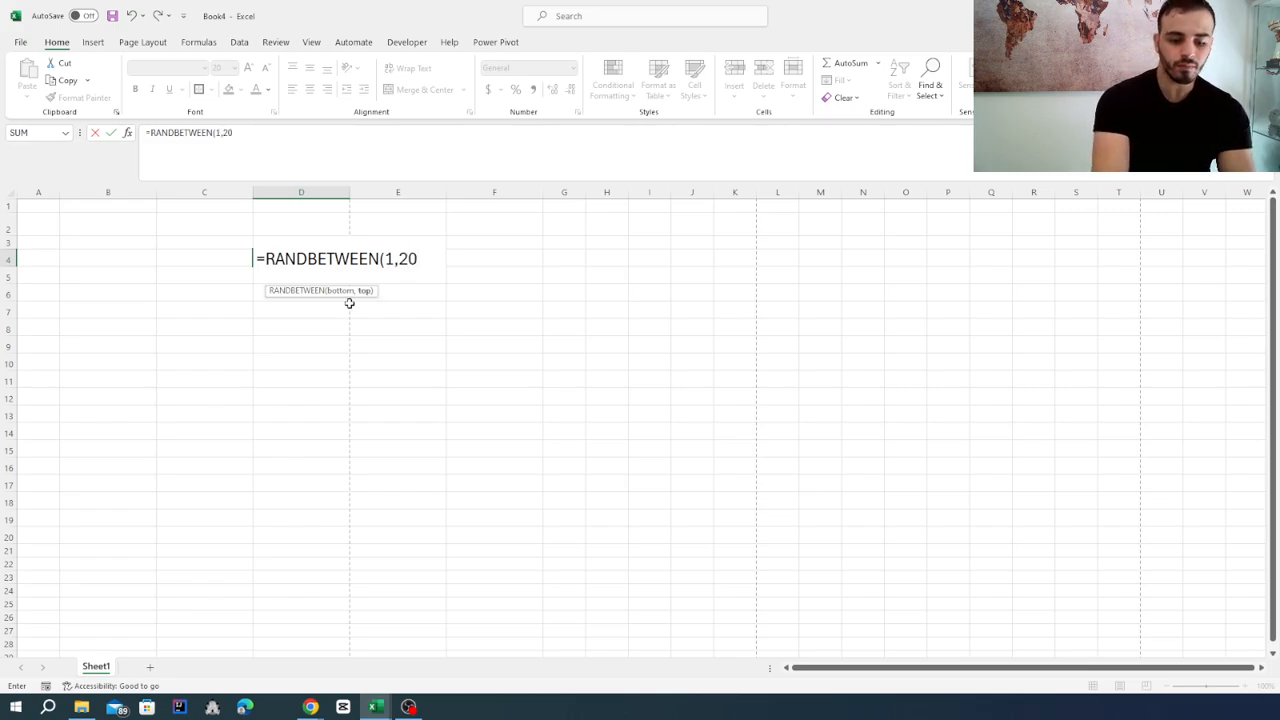
{"action": "type", "text": ")"}
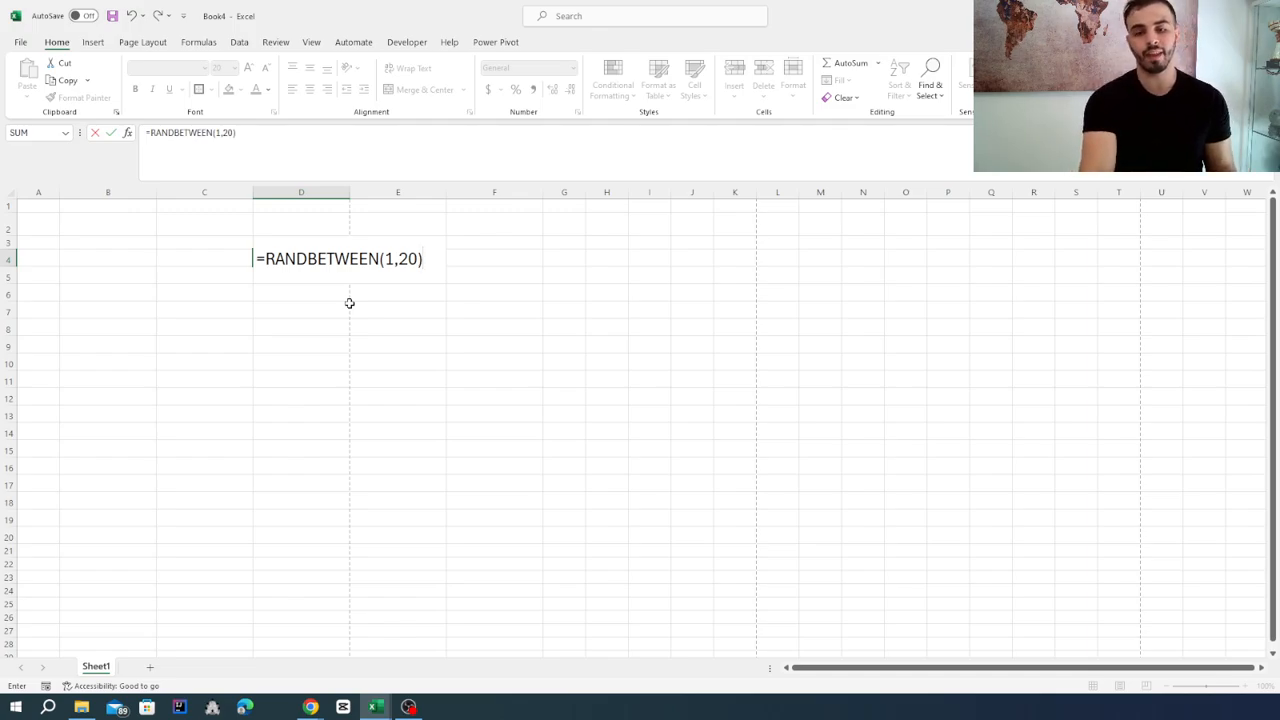
{"action": "key", "text": "Return"}
{"action": "left_click", "coordinate": [310, 358]}
{"action": "left_click", "coordinate": [511, 320]}
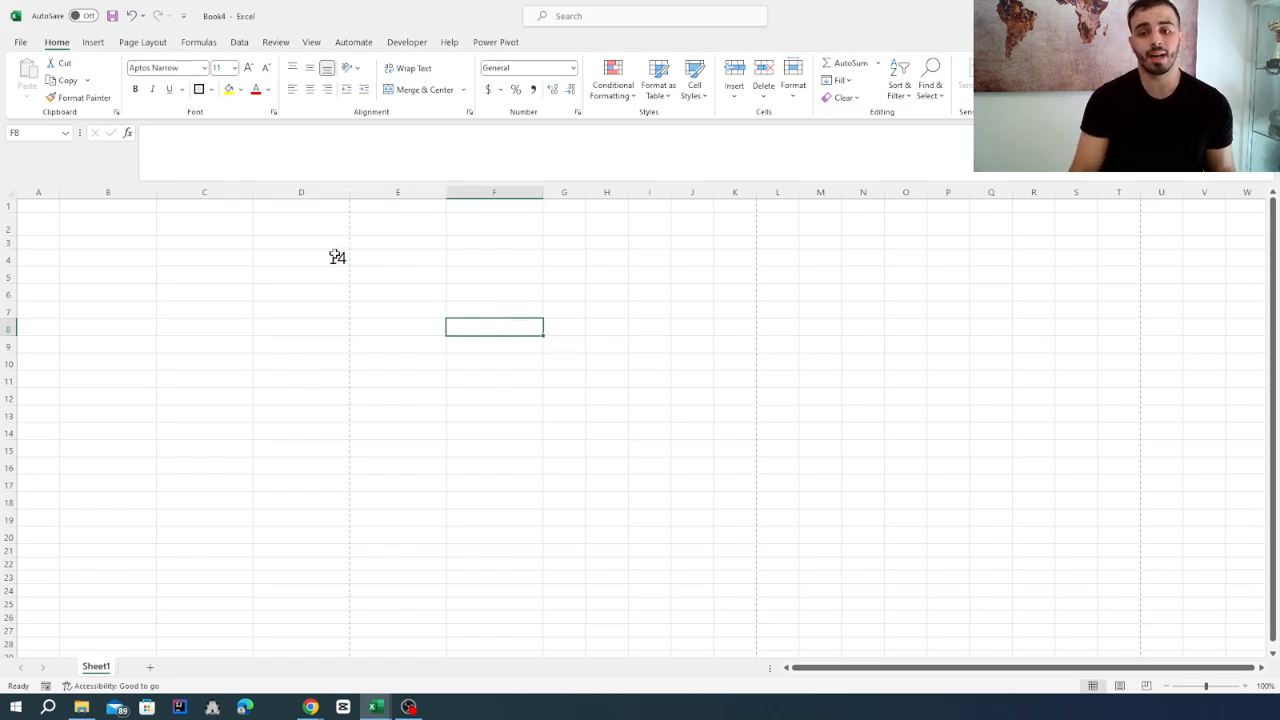
Fill the RANDBETWEEN formula from cell D4 down through D15.
{"action": "left_click", "coordinate": [317, 271]}
{"action": "left_click", "coordinate": [332, 258]}
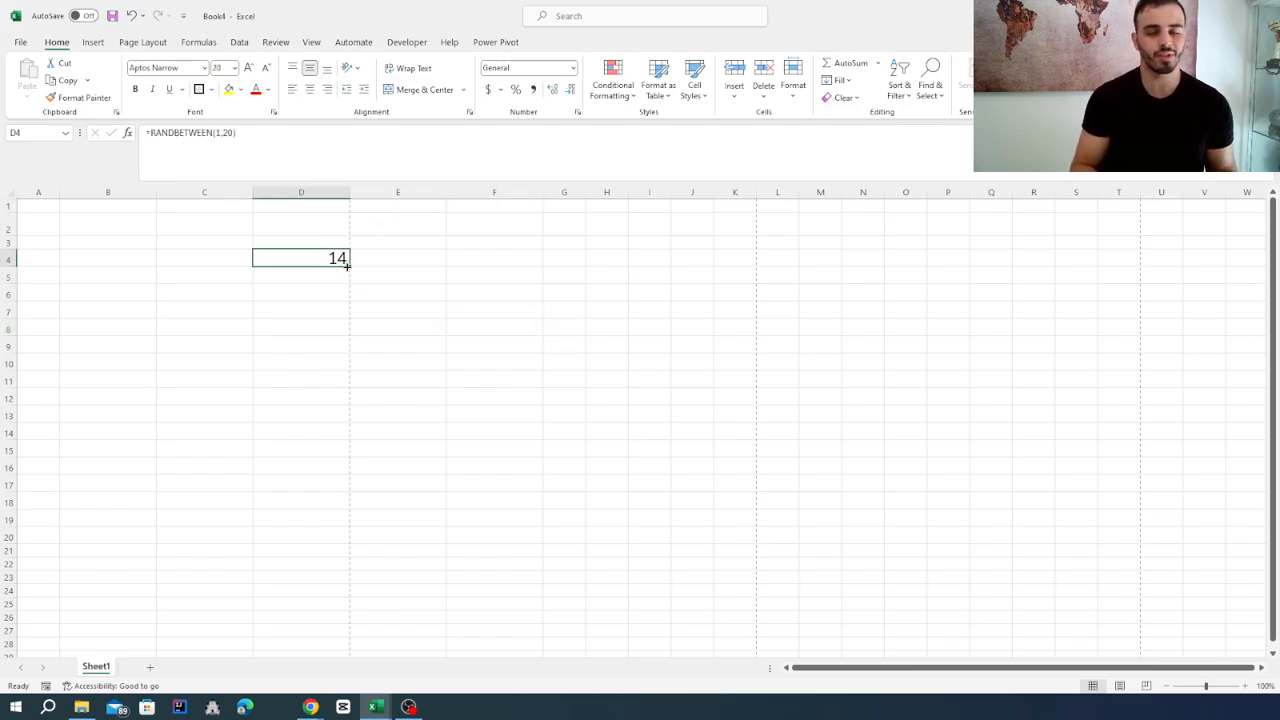
{"action": "left_click_drag", "start_coordinate": [347, 265], "coordinate": [335, 455]}
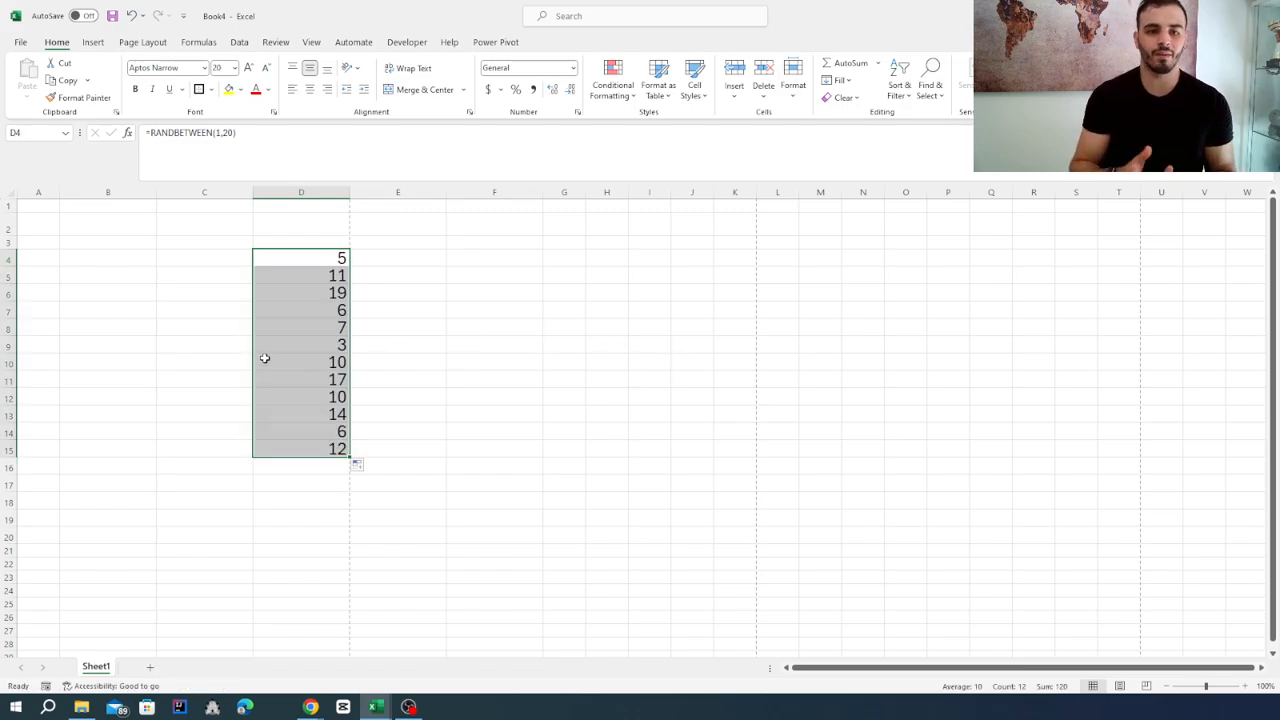
{"action": "left_click", "coordinate": [316, 326]}
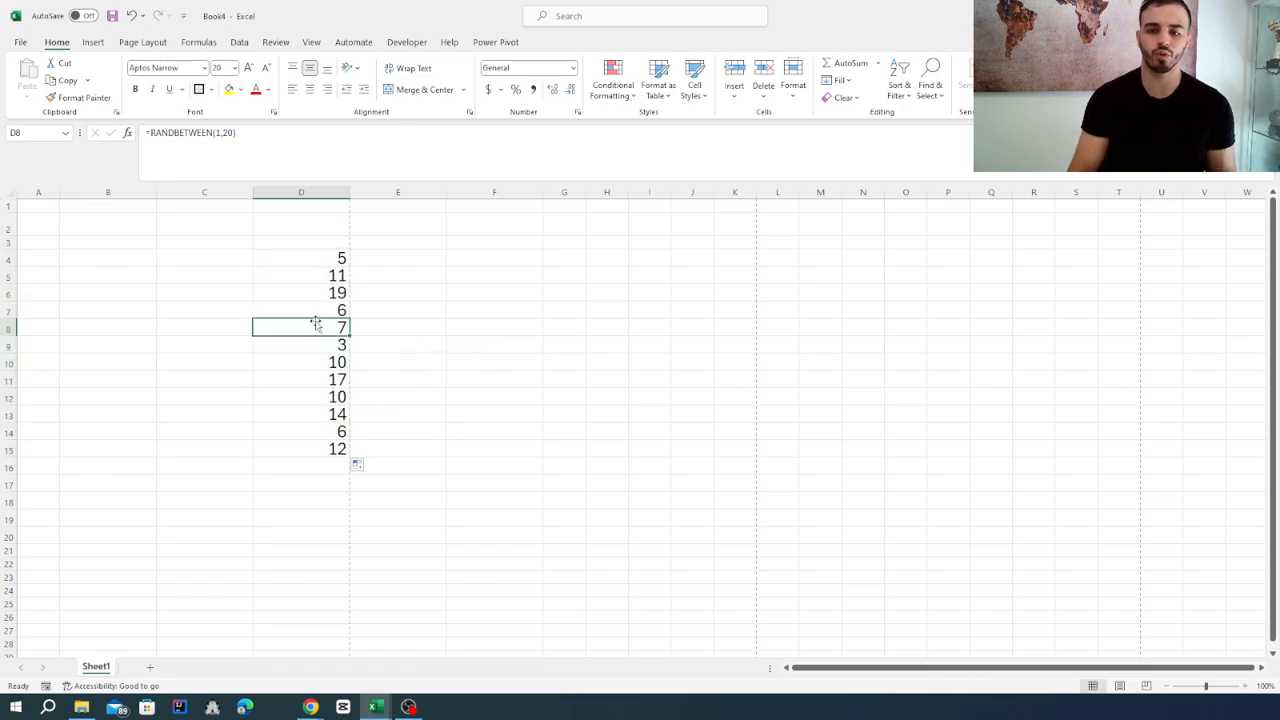
Recalculate the sheet twice to generate new random numbers in D4:D15.
{"action": "left_click", "coordinate": [523, 310]}
{"action": "key", "text": "F9"}
{"action": "key", "text": "F9"}
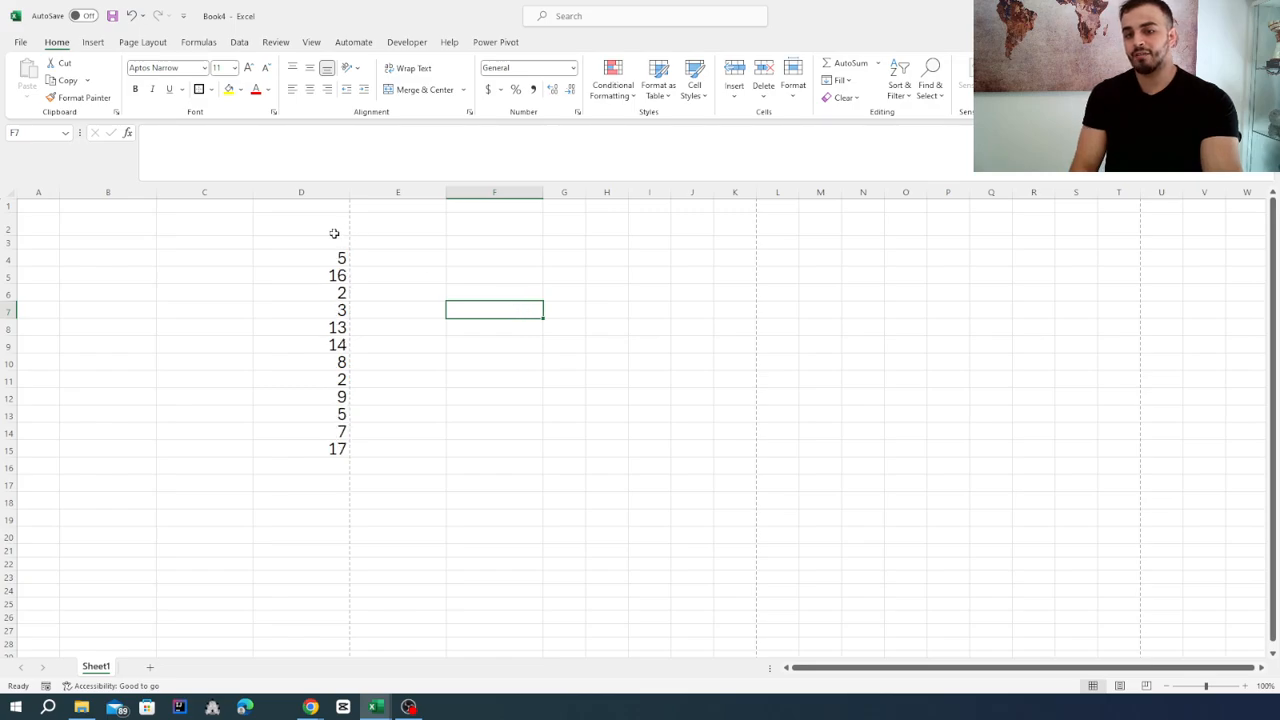
Format the random numbers in D4:D15 as Currency.
{"action": "left_click", "coordinate": [338, 252]}
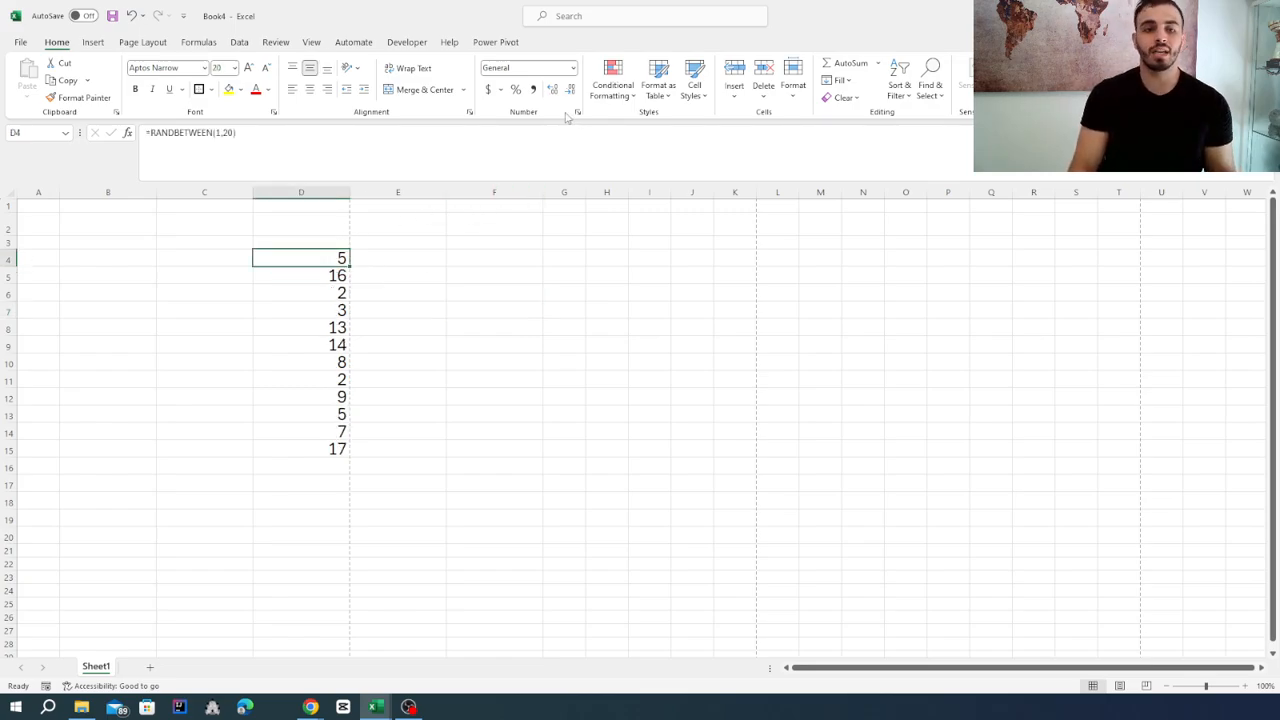
{"action": "left_click_drag", "start_coordinate": [323, 254], "coordinate": [328, 452]}
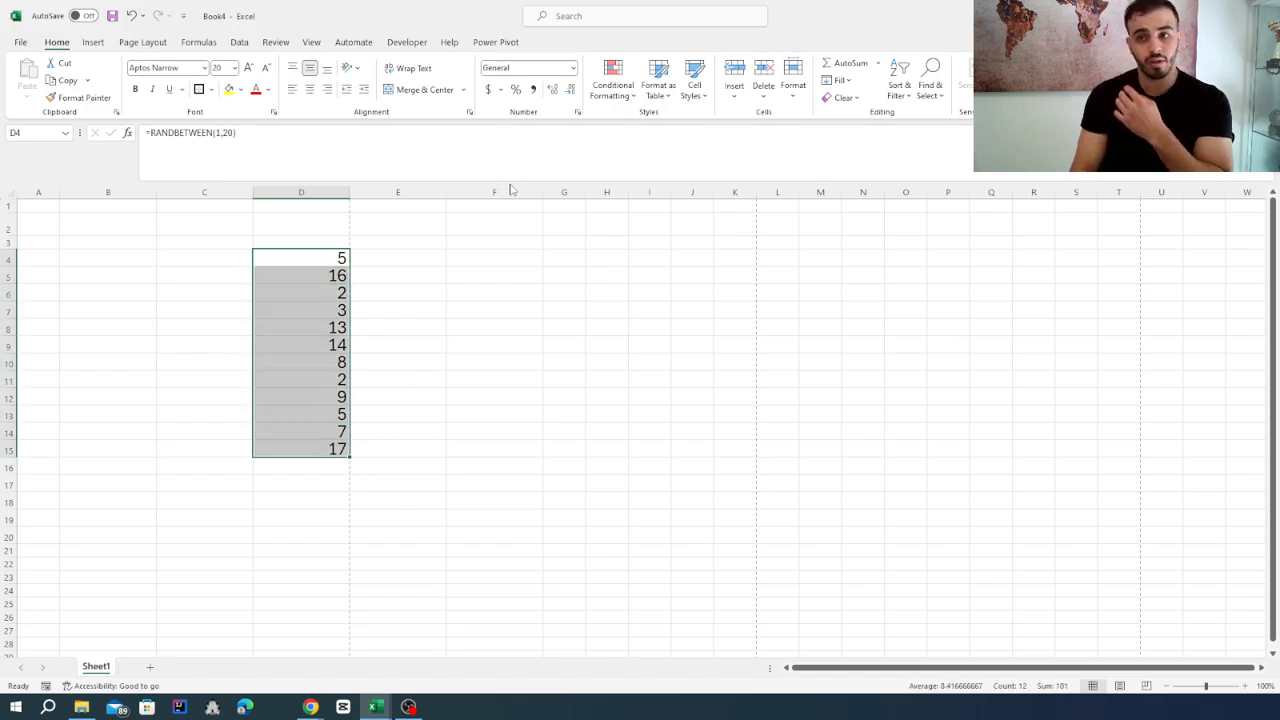
{"action": "left_click", "coordinate": [573, 67]}
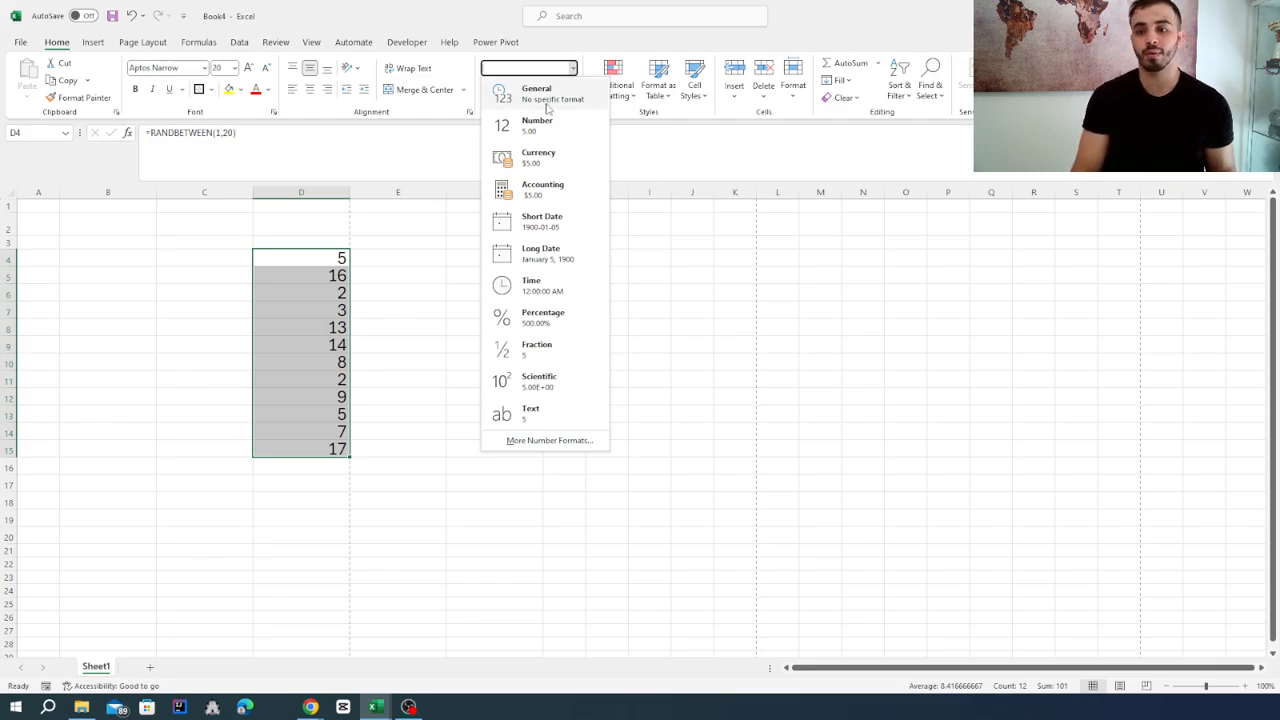
{"action": "left_click", "coordinate": [549, 158]}
{"action": "left_click", "coordinate": [422, 377]}
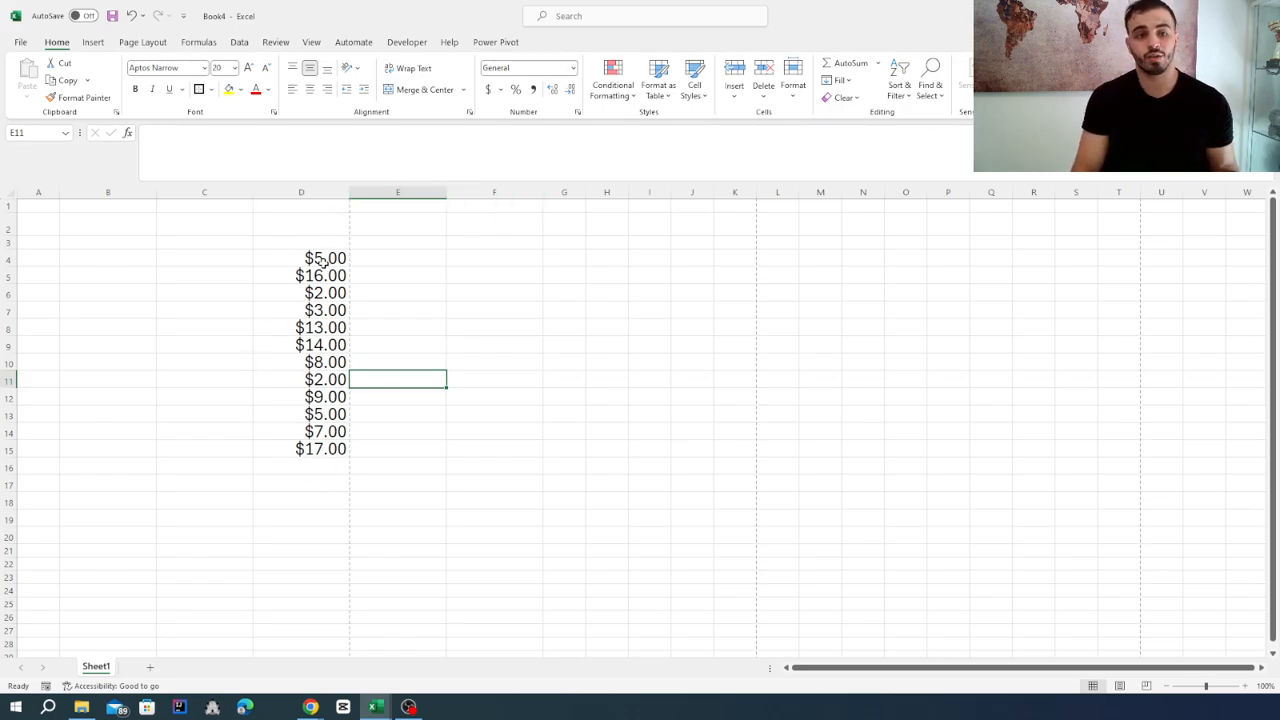
Try the Fraction number format on D4:D15, and undo it.
{"action": "left_click_drag", "start_coordinate": [322, 262], "coordinate": [325, 450]}
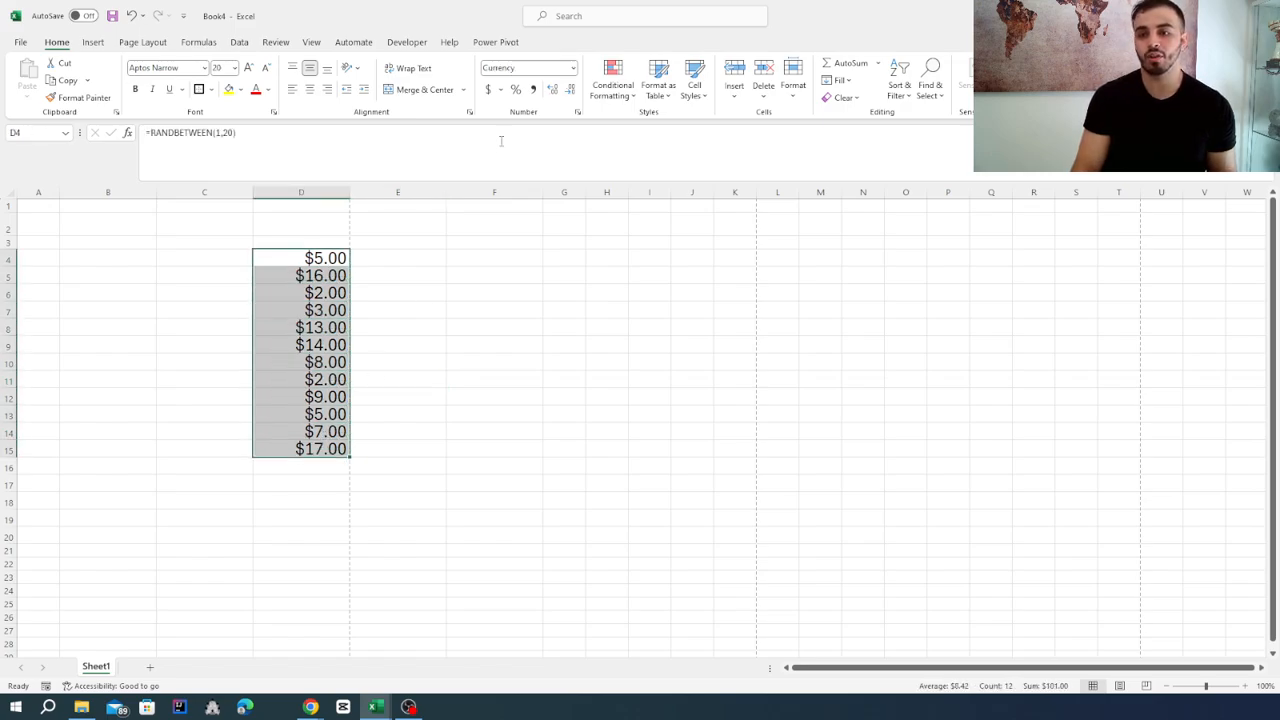
{"action": "left_click", "coordinate": [574, 69]}
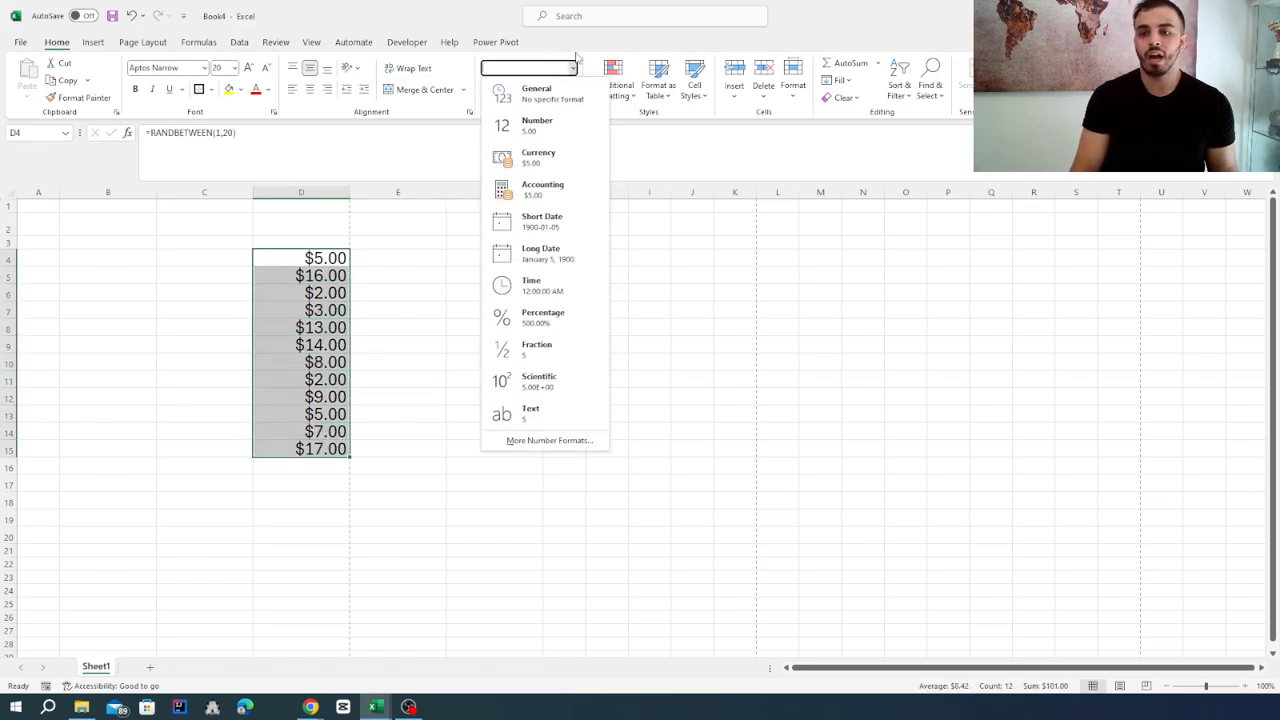
{"action": "left_click", "coordinate": [564, 349]}
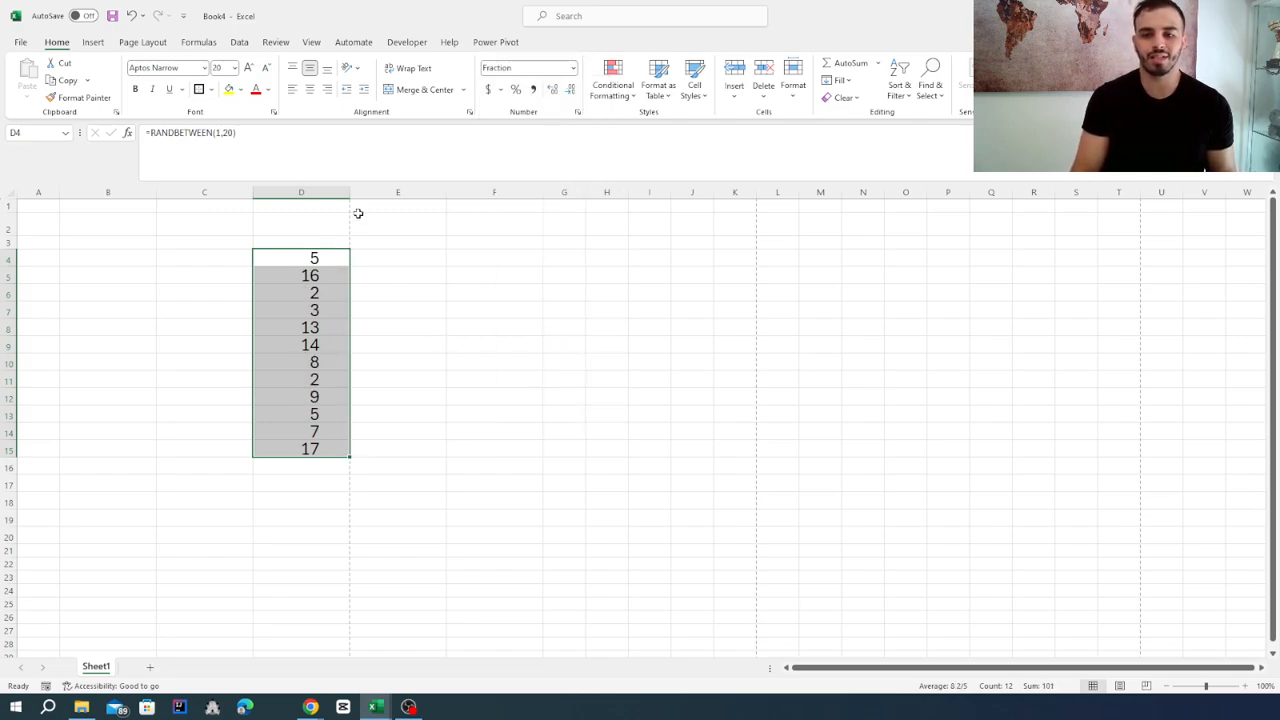
{"action": "left_click", "coordinate": [328, 257]}
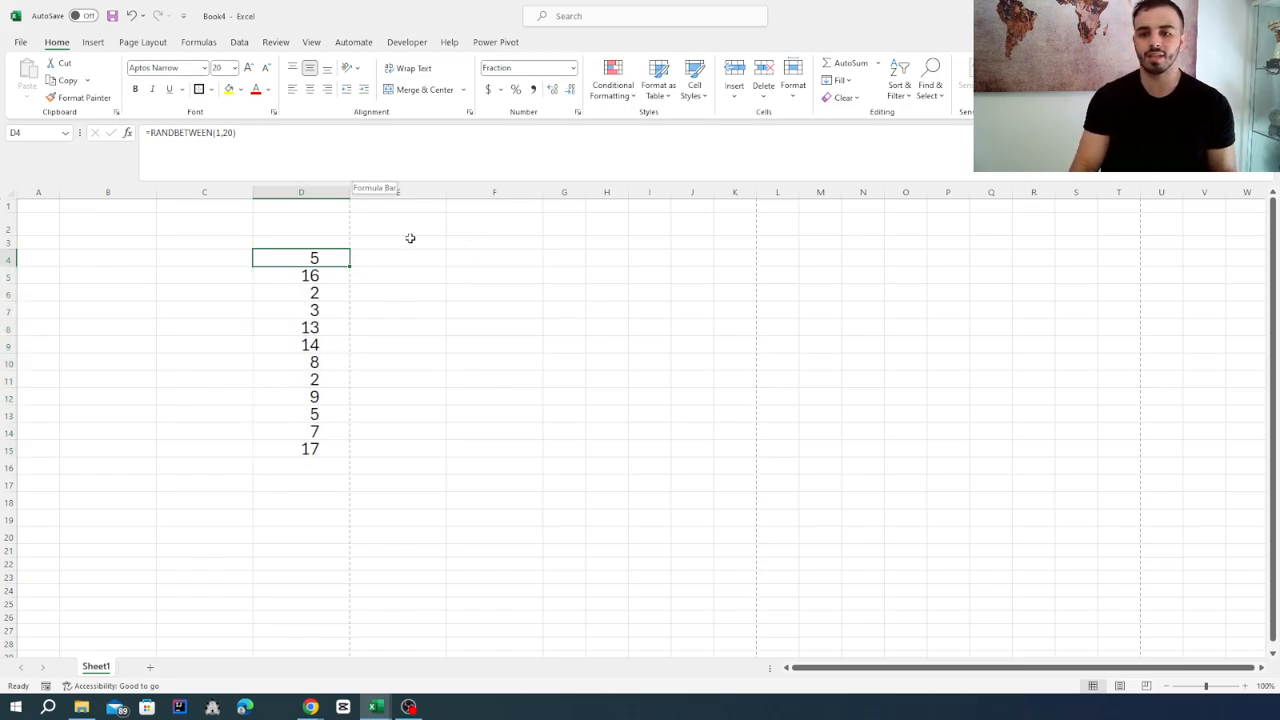
{"action": "left_click_drag", "start_coordinate": [313, 258], "coordinate": [314, 449]}
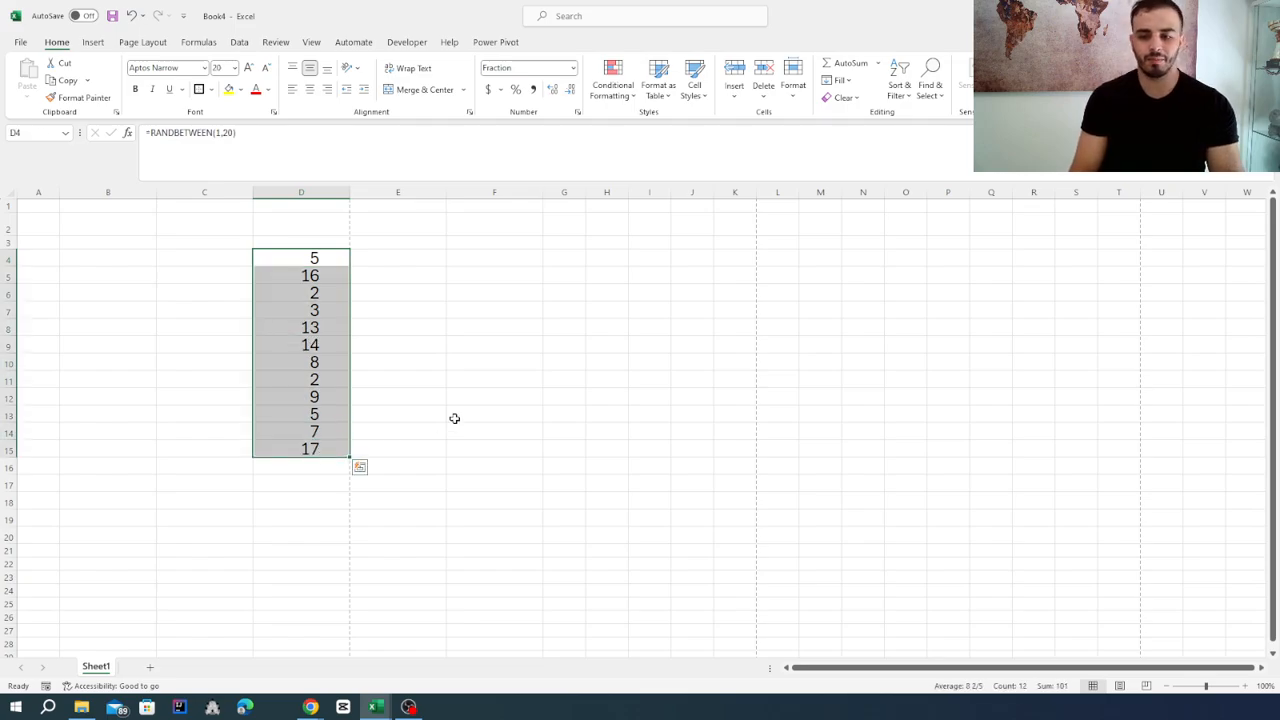
{"action": "left_click", "coordinate": [454, 418]}
{"action": "key", "text": "ctrl+z"}
Enter 9/7 in cell F4 and reselect the cell.
{"action": "left_click", "coordinate": [454, 258]}
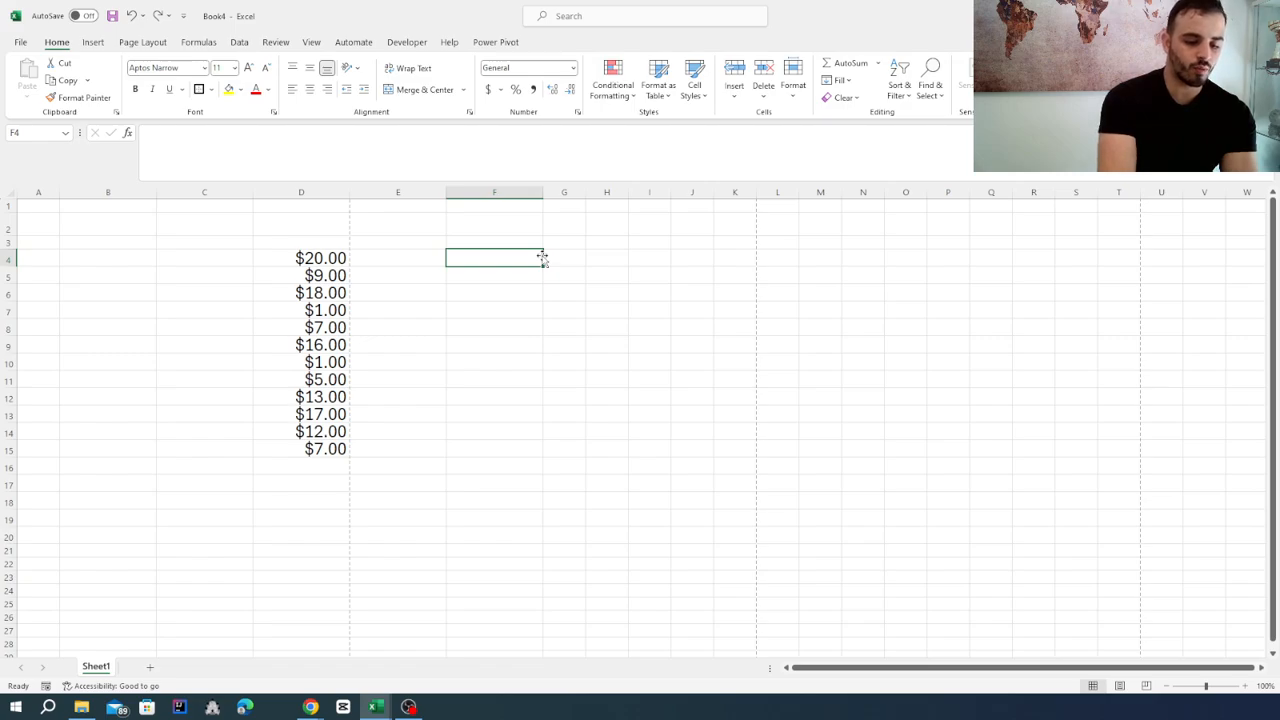
{"action": "type", "text": "9/"}
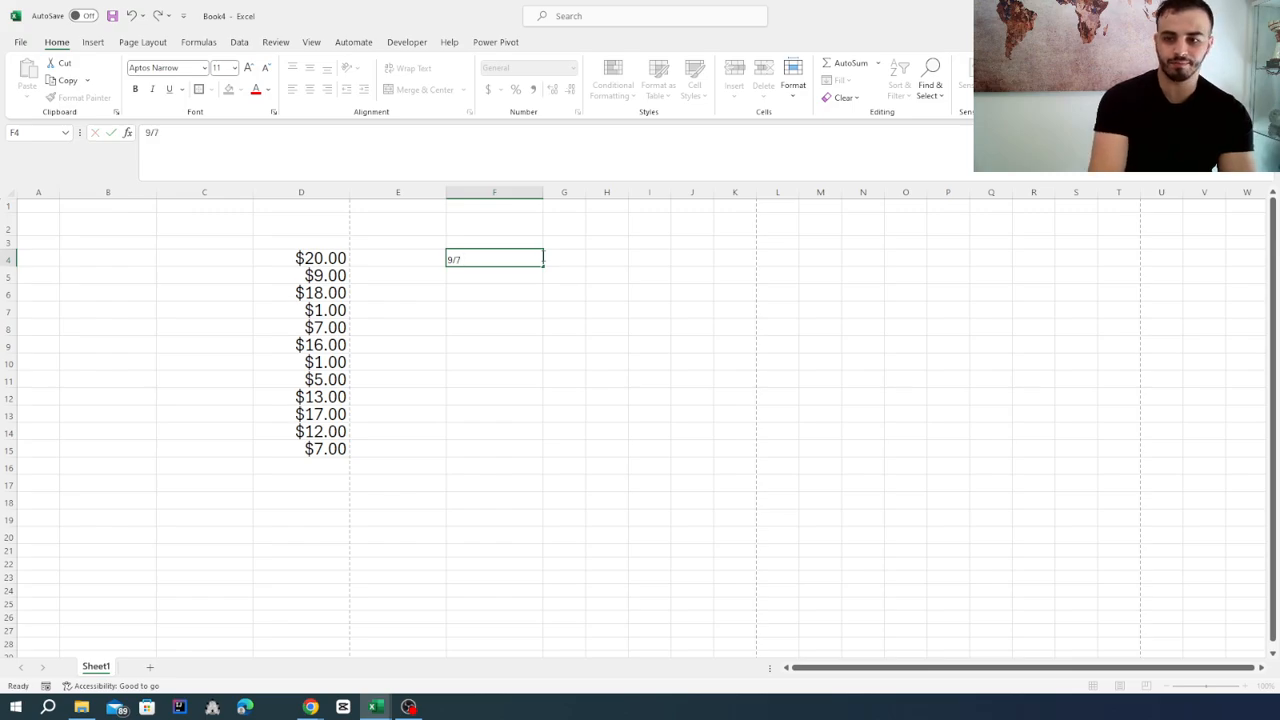
{"action": "type", "text": "7"}
{"action": "key", "text": "Return"}
{"action": "left_click", "coordinate": [518, 260]}
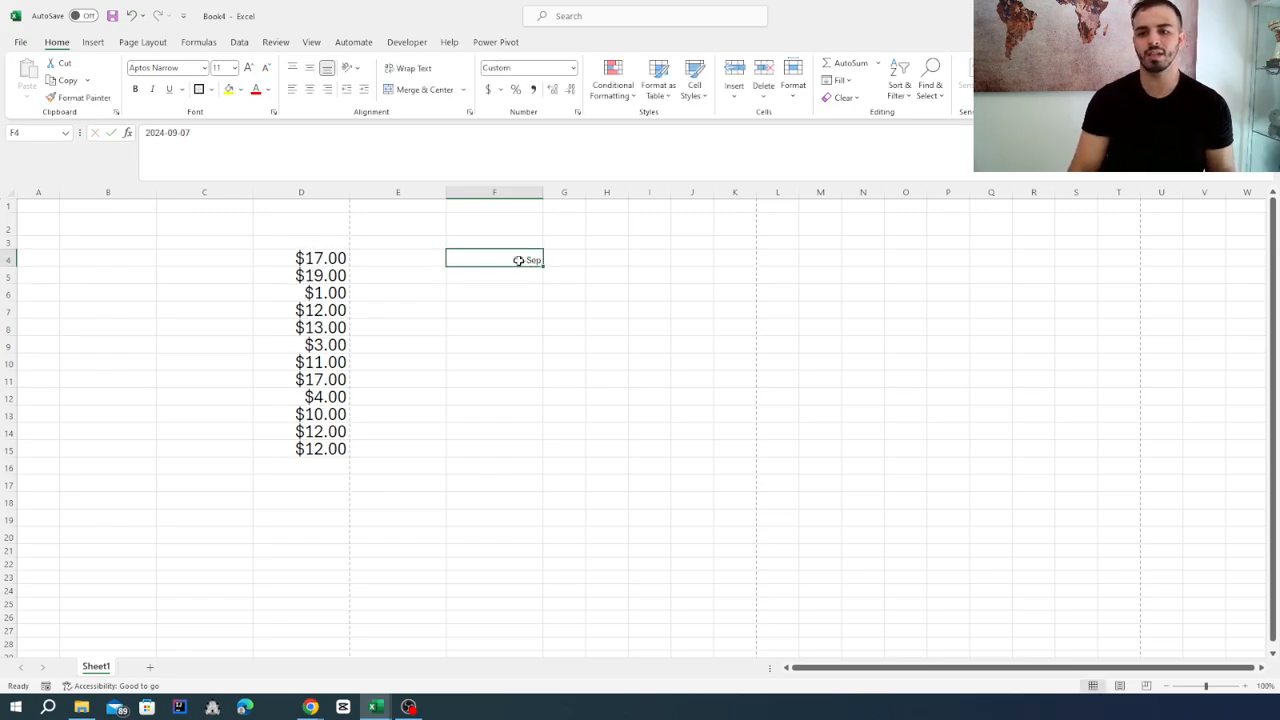
Apply the Fraction number format to cell F4 and enter 9/7 in it again.
{"action": "left_click", "coordinate": [573, 67]}
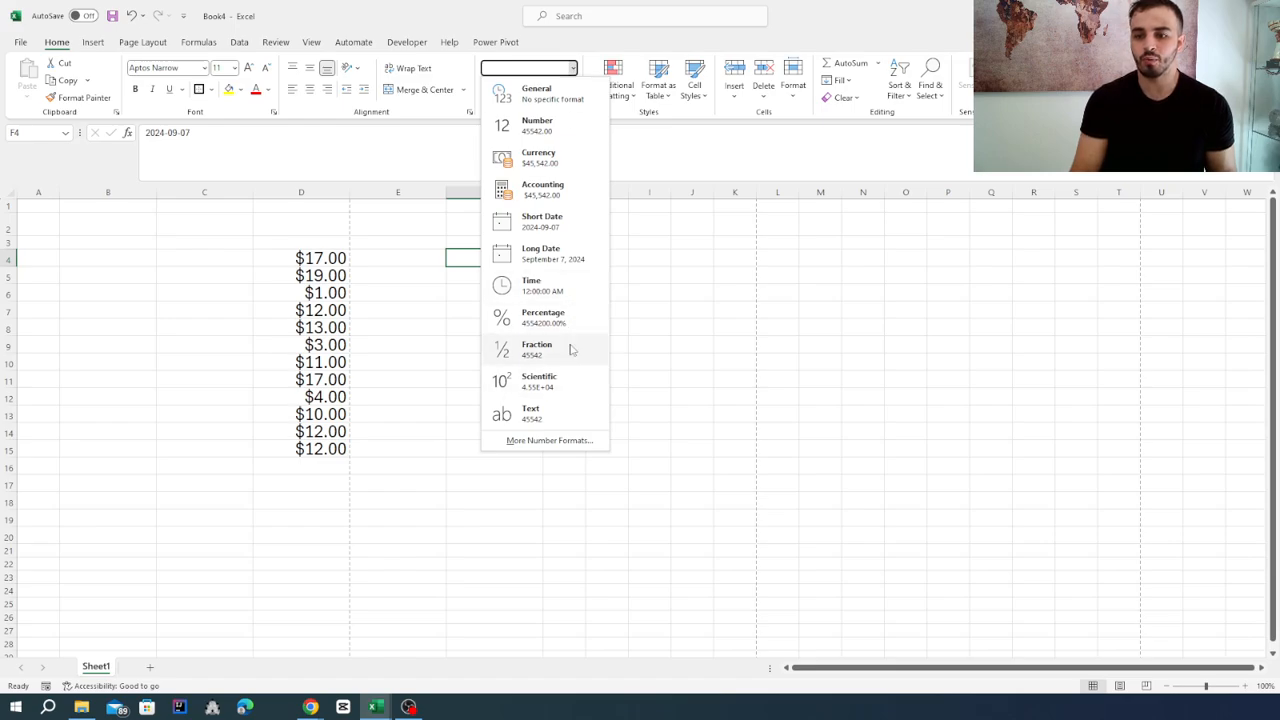
{"action": "left_click", "coordinate": [555, 349]}
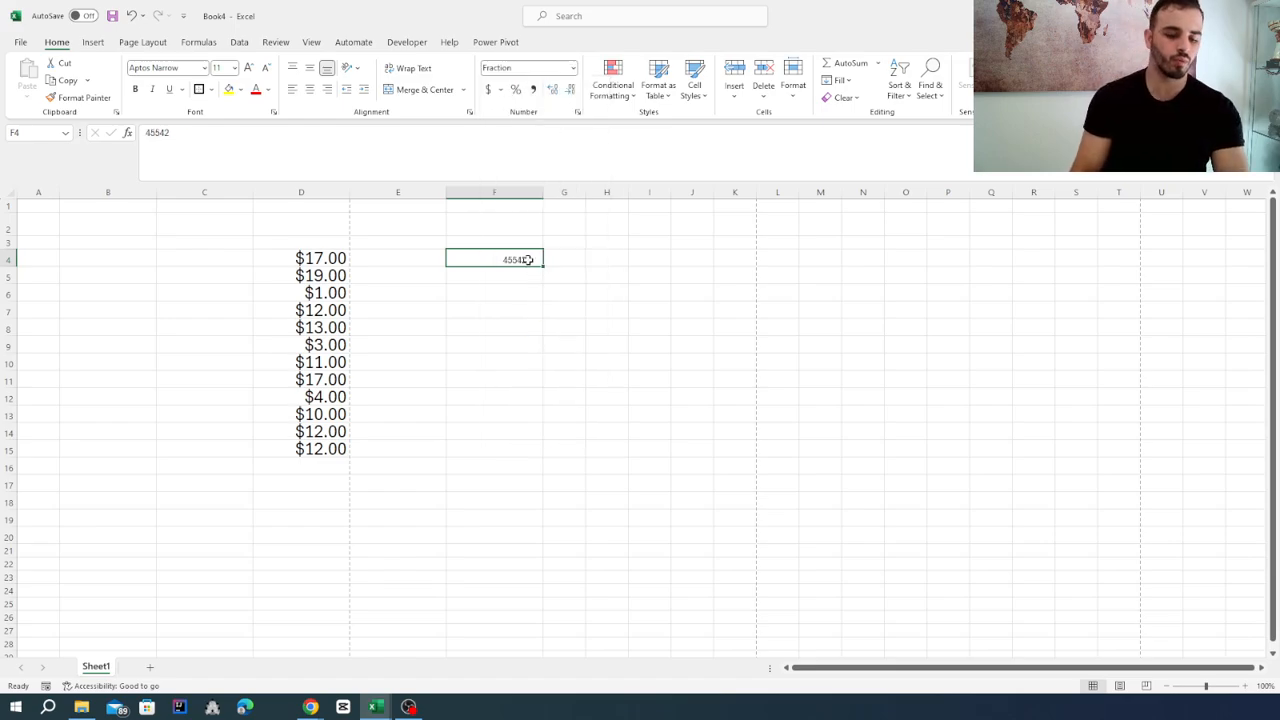
{"action": "type", "text": "9/7"}
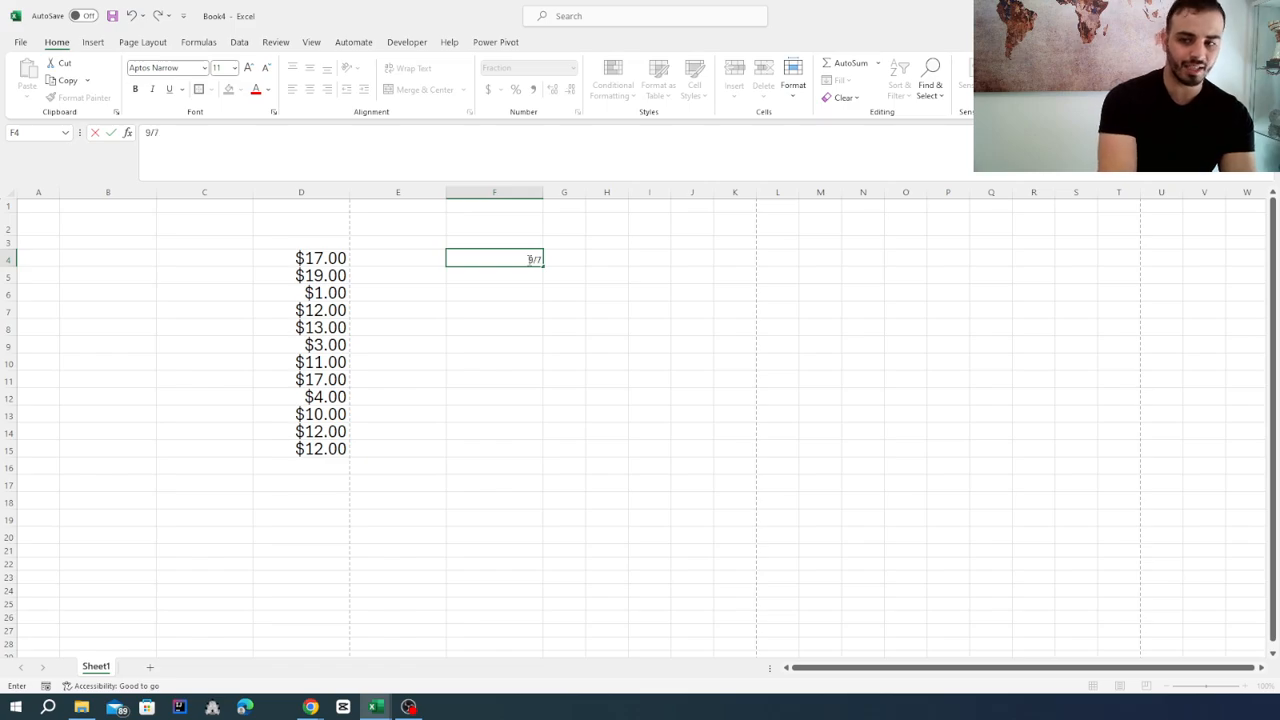
{"action": "key", "text": "Return"}
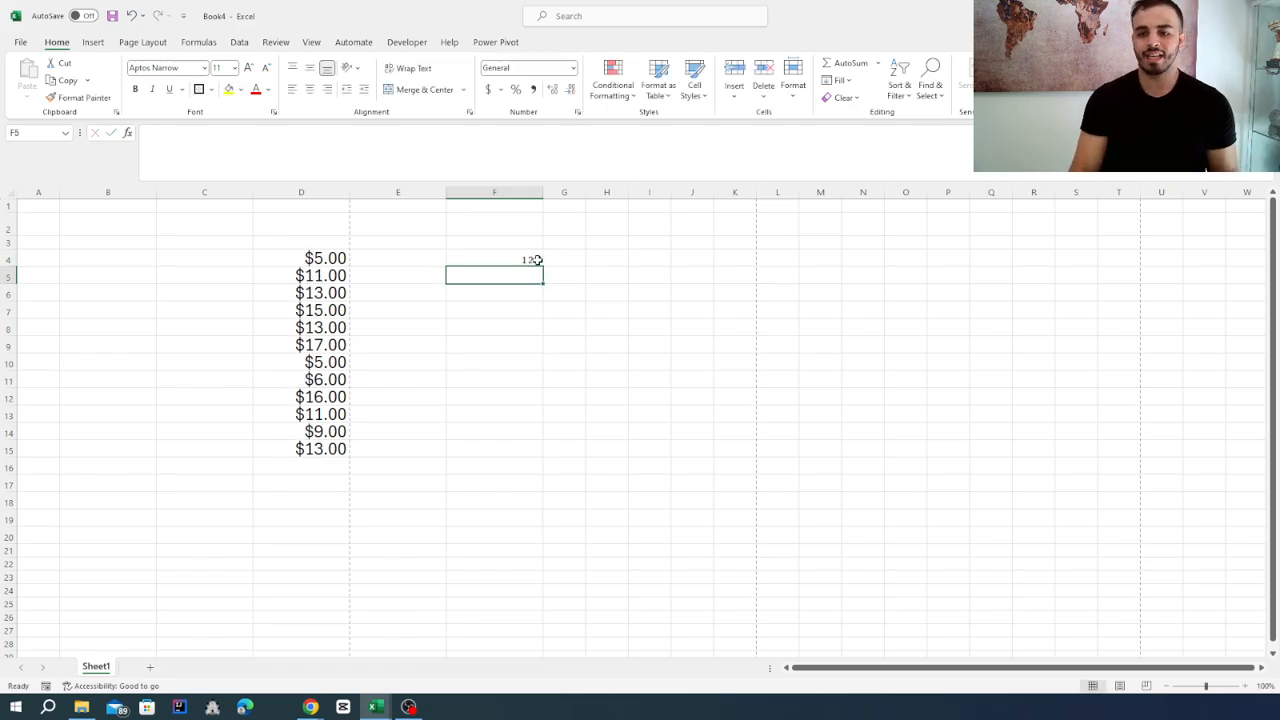
Examine up close how the fraction in F4 is displayed compared with its underlying decimal value.
{"action": "left_click", "coordinate": [534, 260]}
{"action": "scroll", "coordinate": [588, 252], "scroll_direction": "up", "scroll_amount": 1}
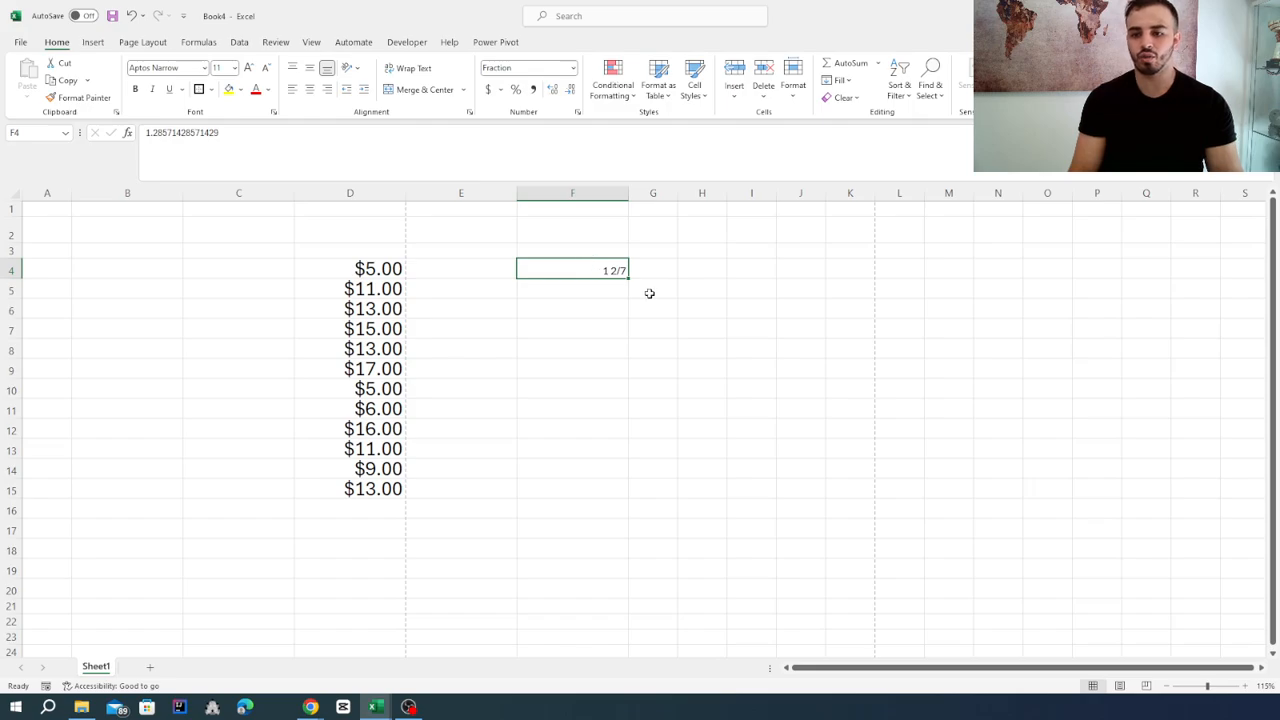
{"action": "left_click", "coordinate": [619, 294]}
{"action": "left_click", "coordinate": [619, 271]}
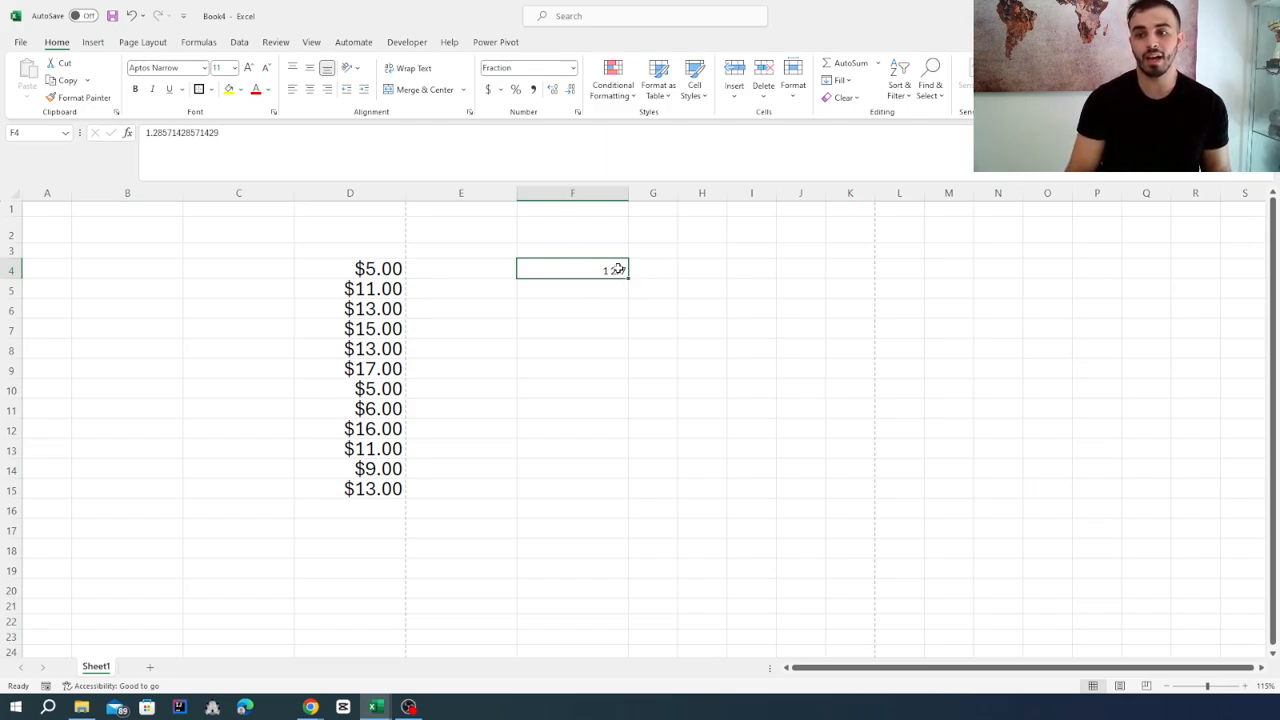
{"action": "double_click", "coordinate": [170, 132]}
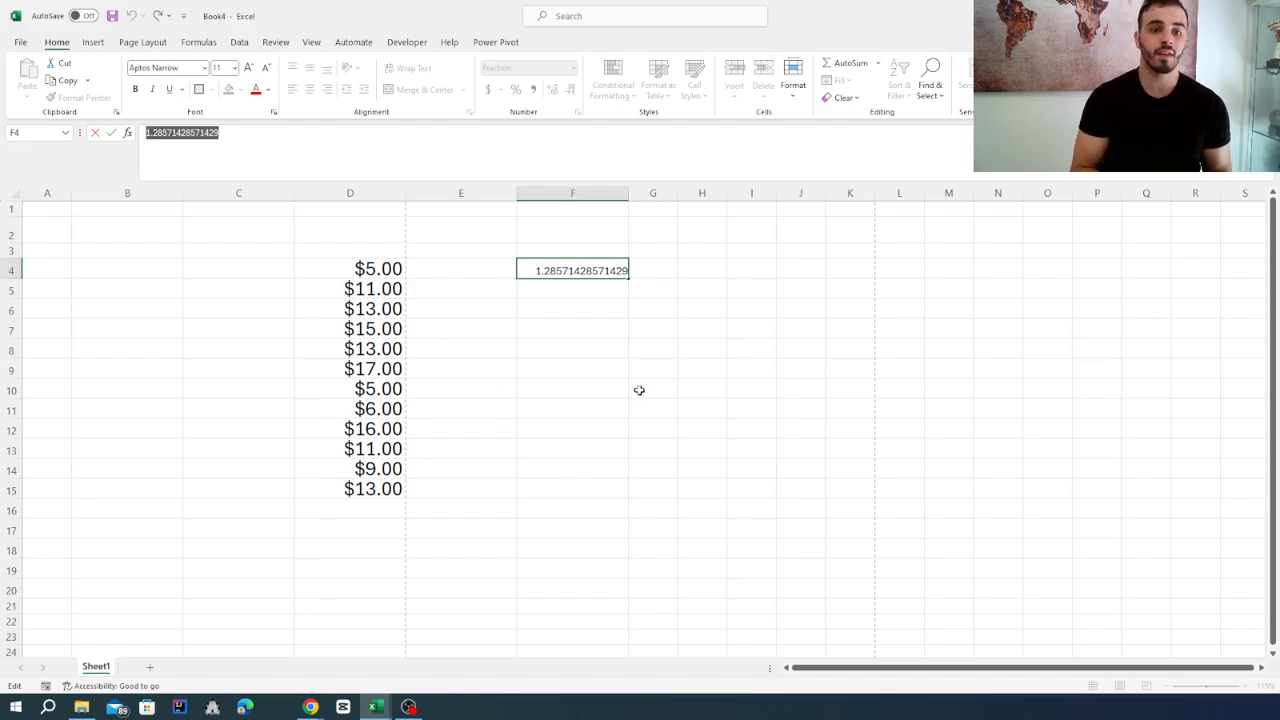
{"action": "left_click", "coordinate": [598, 372]}
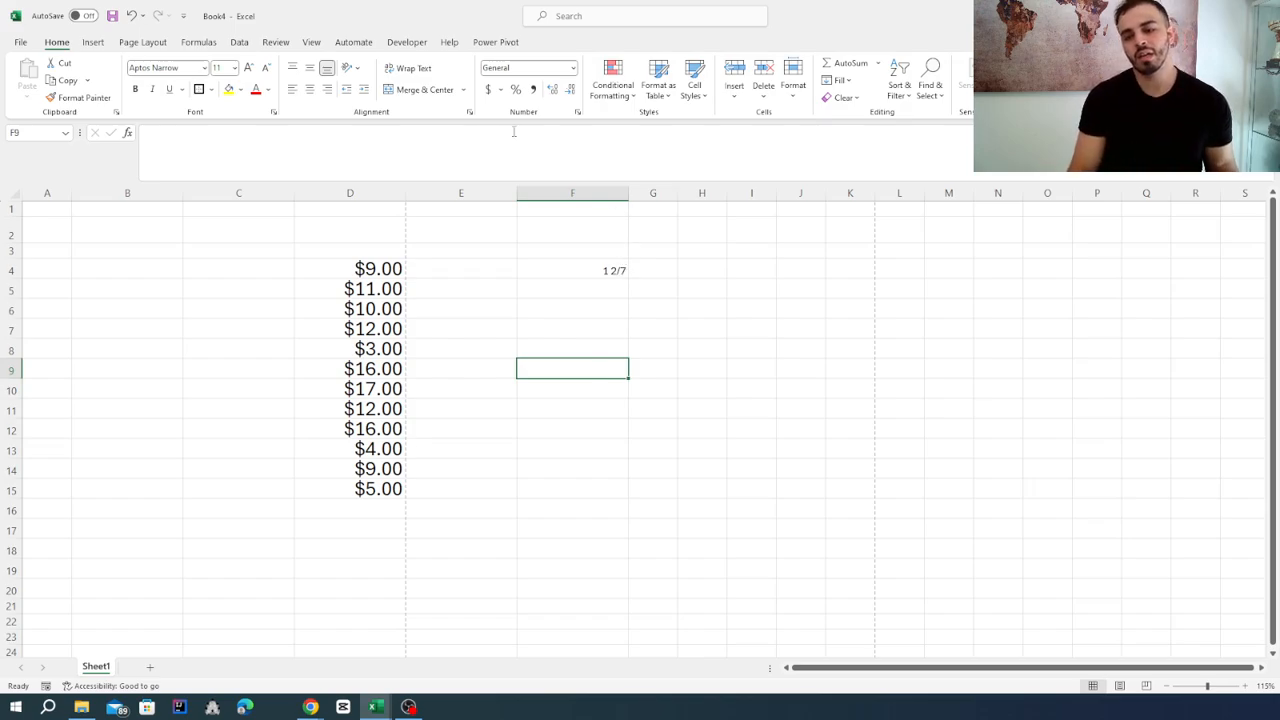
Apply the Percentage number format to cell F4, and delete the cell's content.
{"action": "left_click", "coordinate": [574, 68]}
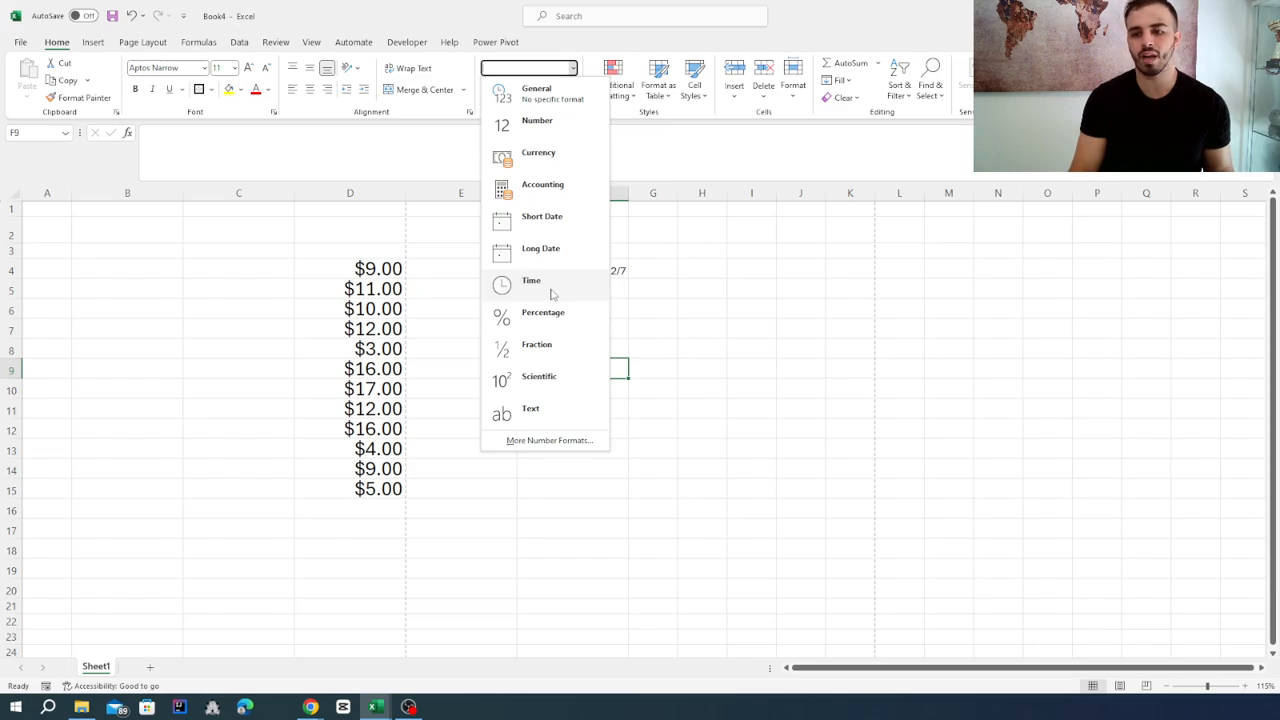
{"action": "left_click", "coordinate": [658, 325]}
{"action": "left_click", "coordinate": [615, 272]}
{"action": "left_click", "coordinate": [573, 67]}
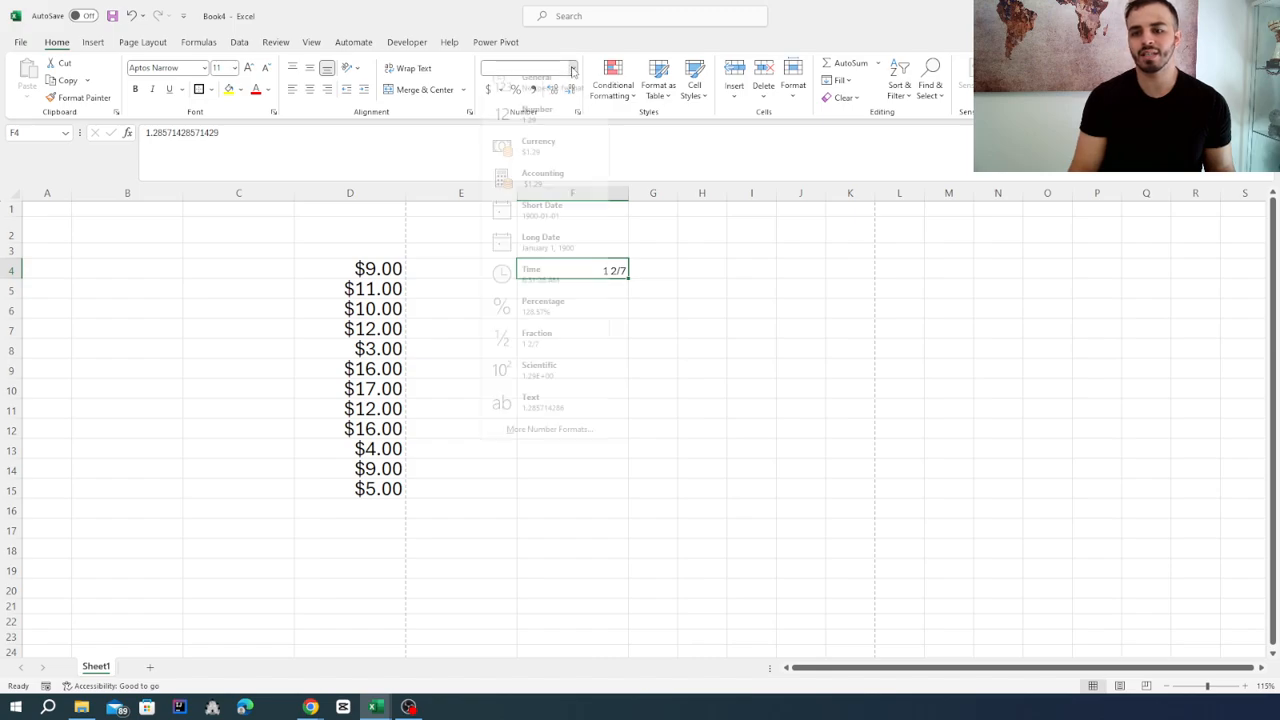
{"action": "left_click", "coordinate": [572, 323]}
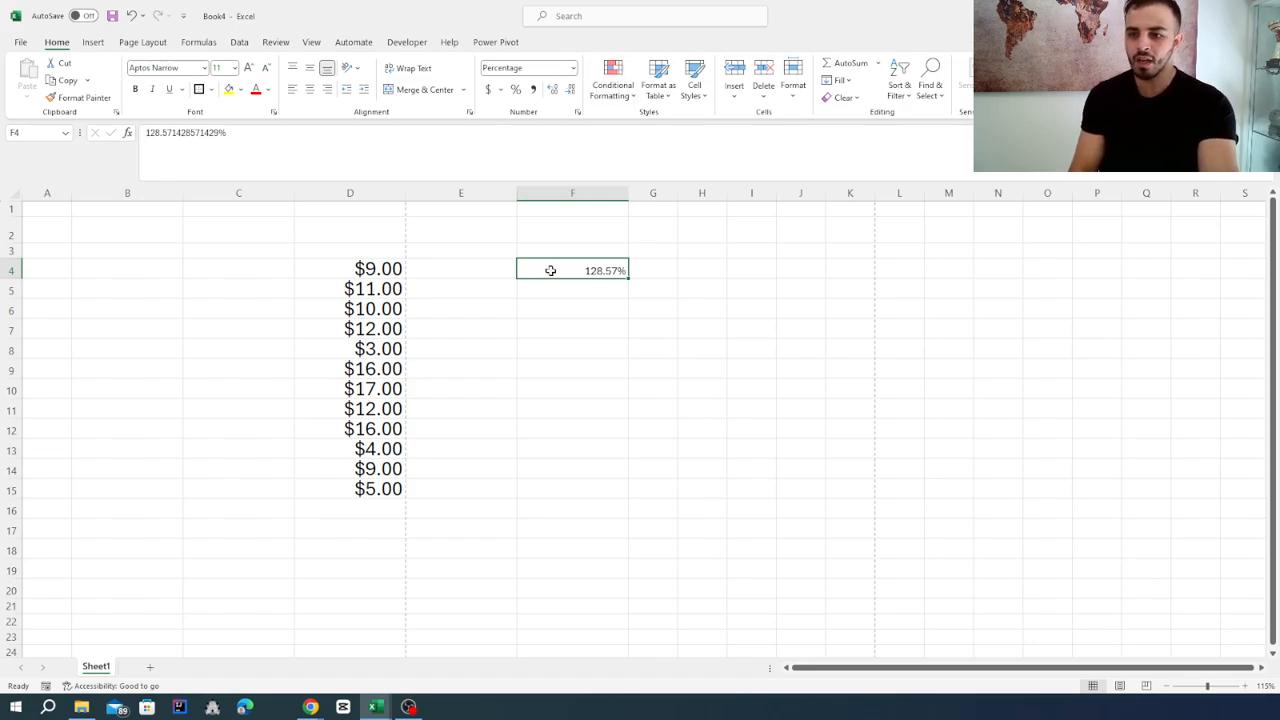
{"action": "key", "text": "Delete"}
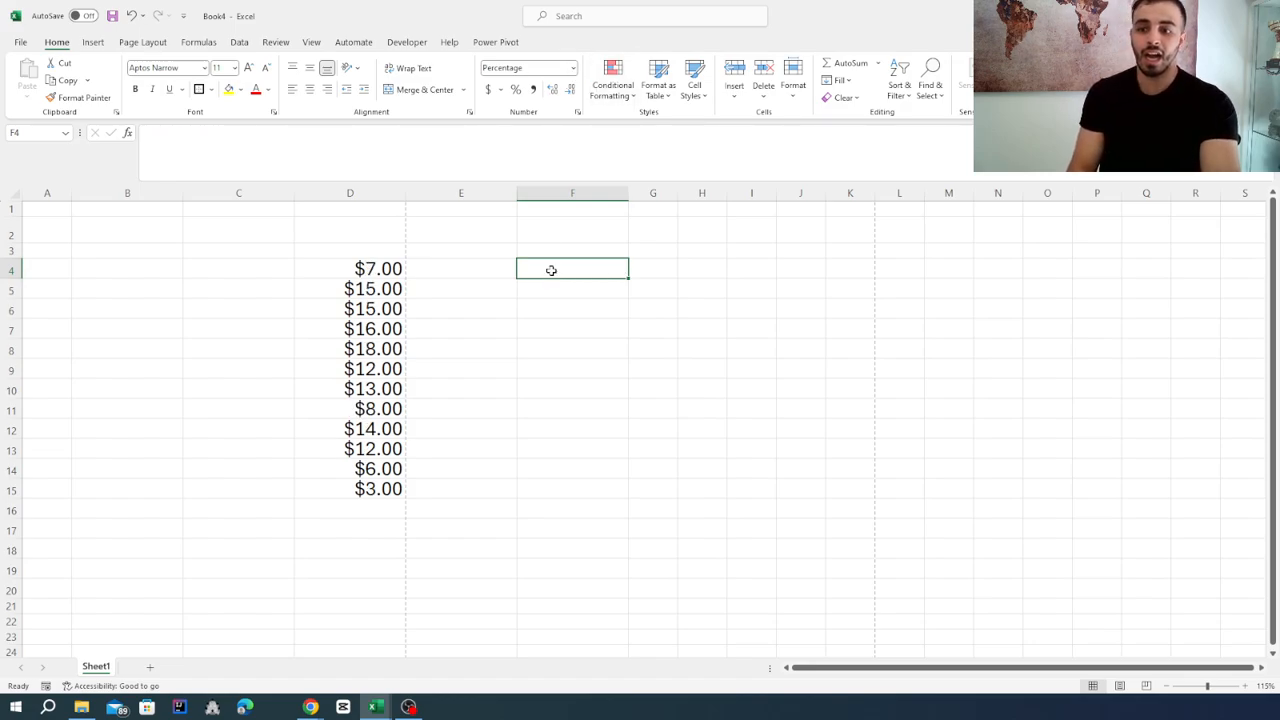
Enter the heading "price" in cell D3 above the currency values.
{"action": "left_click", "coordinate": [94, 44]}
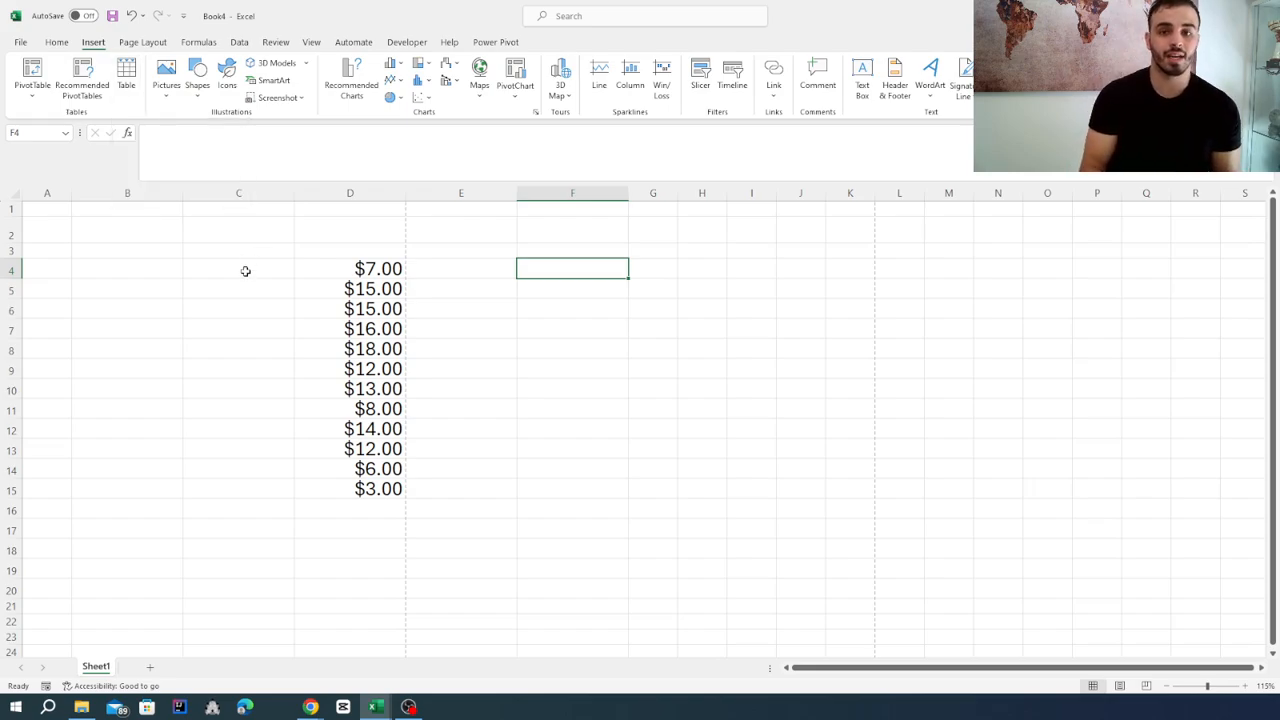
{"action": "left_click", "coordinate": [324, 249]}
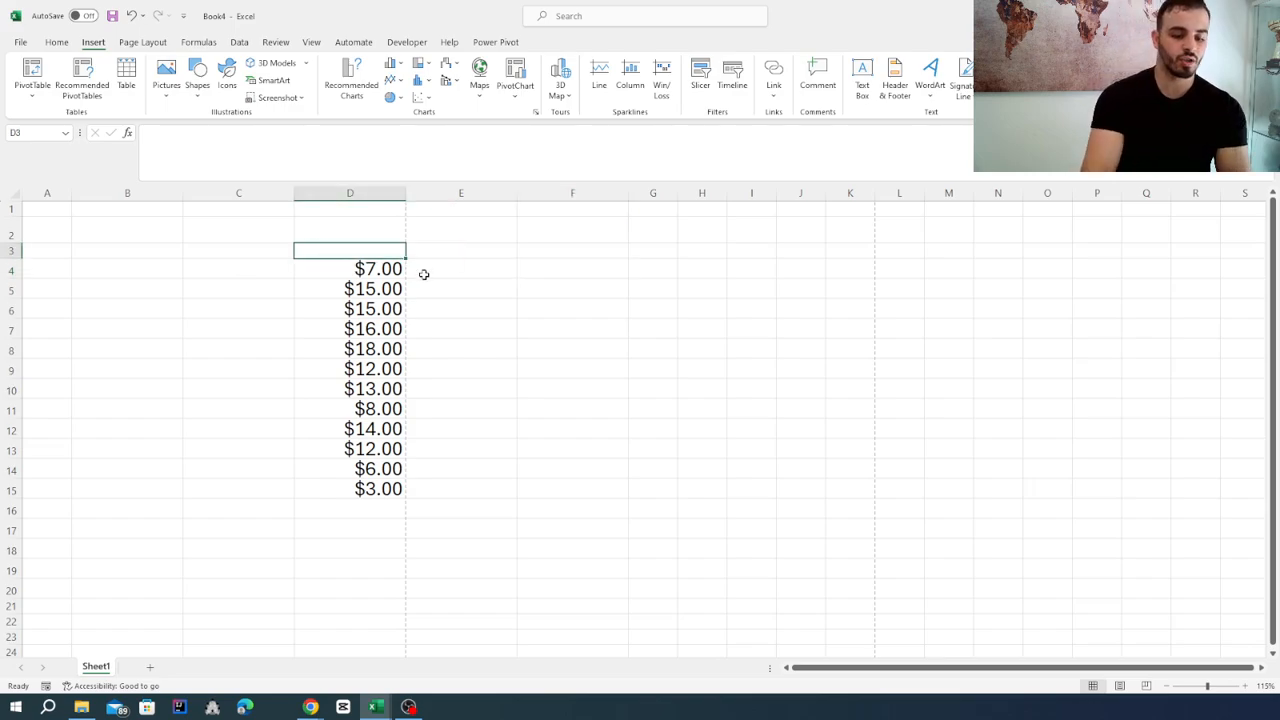
{"action": "type", "text": "pri"}
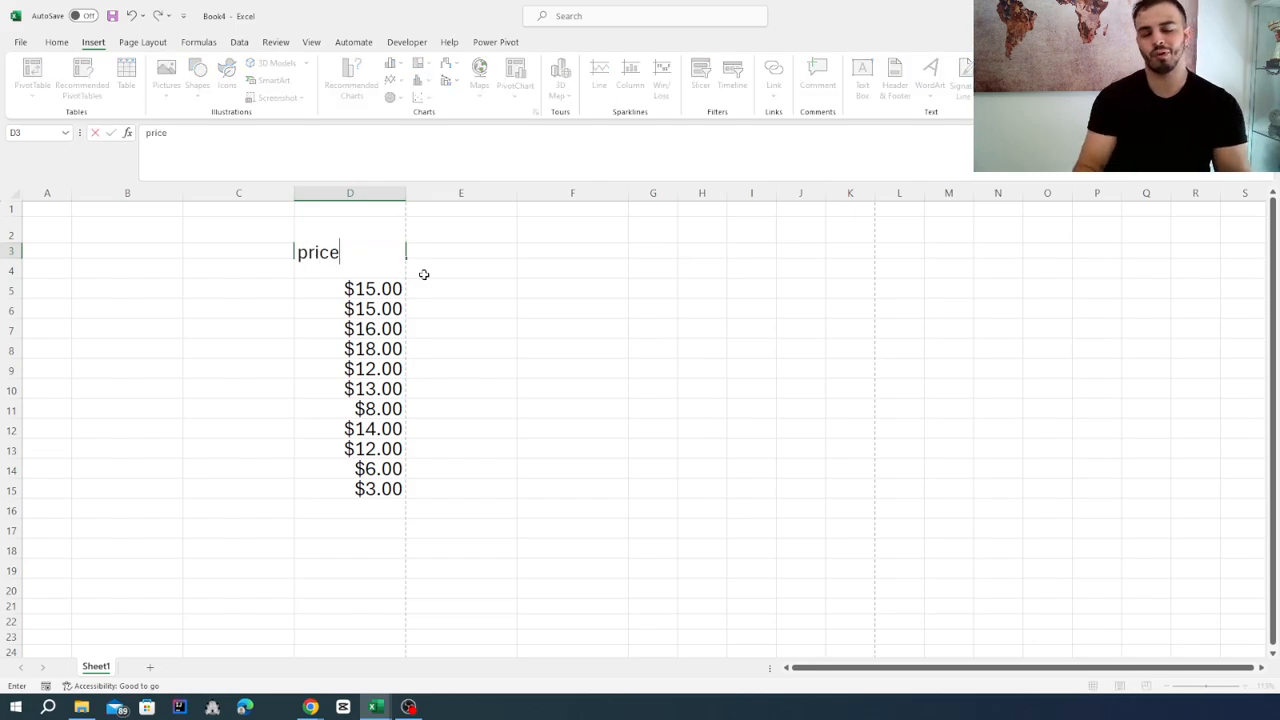
{"action": "type", "text": "ce"}
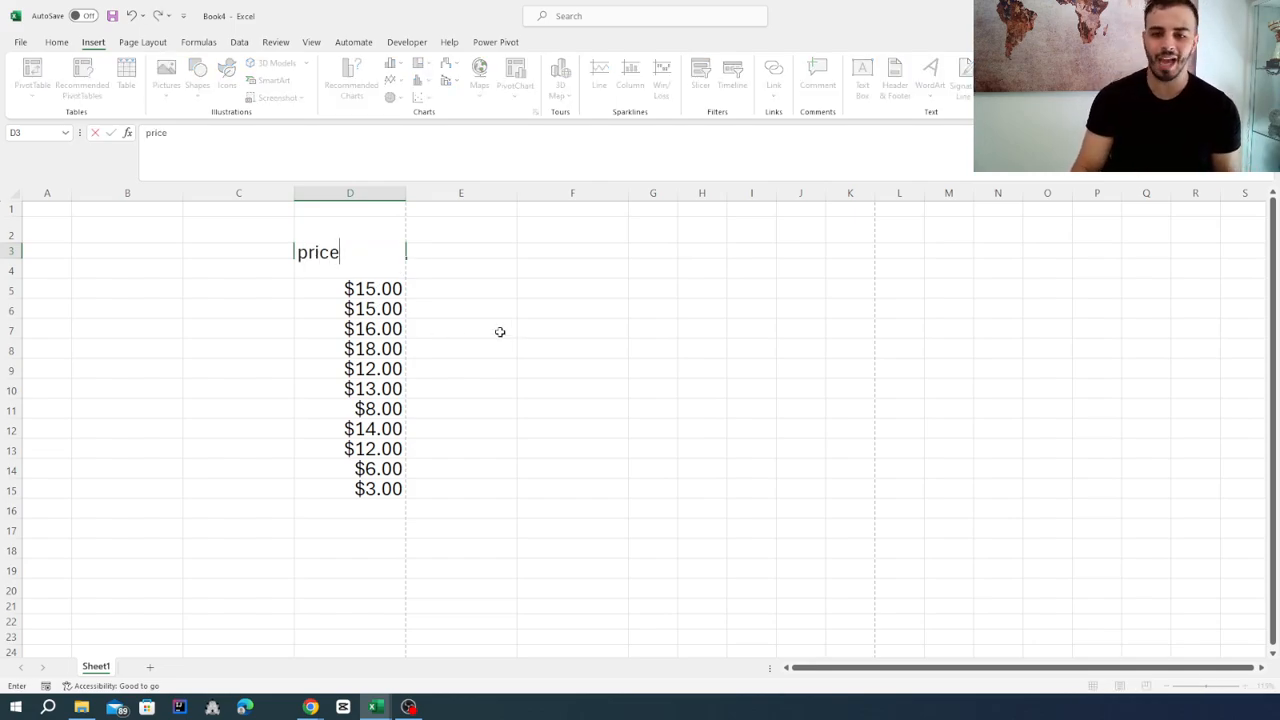
{"action": "left_click", "coordinate": [500, 331]}
Center the "price" heading horizontally in cell D3 and make row 3 slightly taller so the text fits.
{"action": "left_click", "coordinate": [336, 251]}
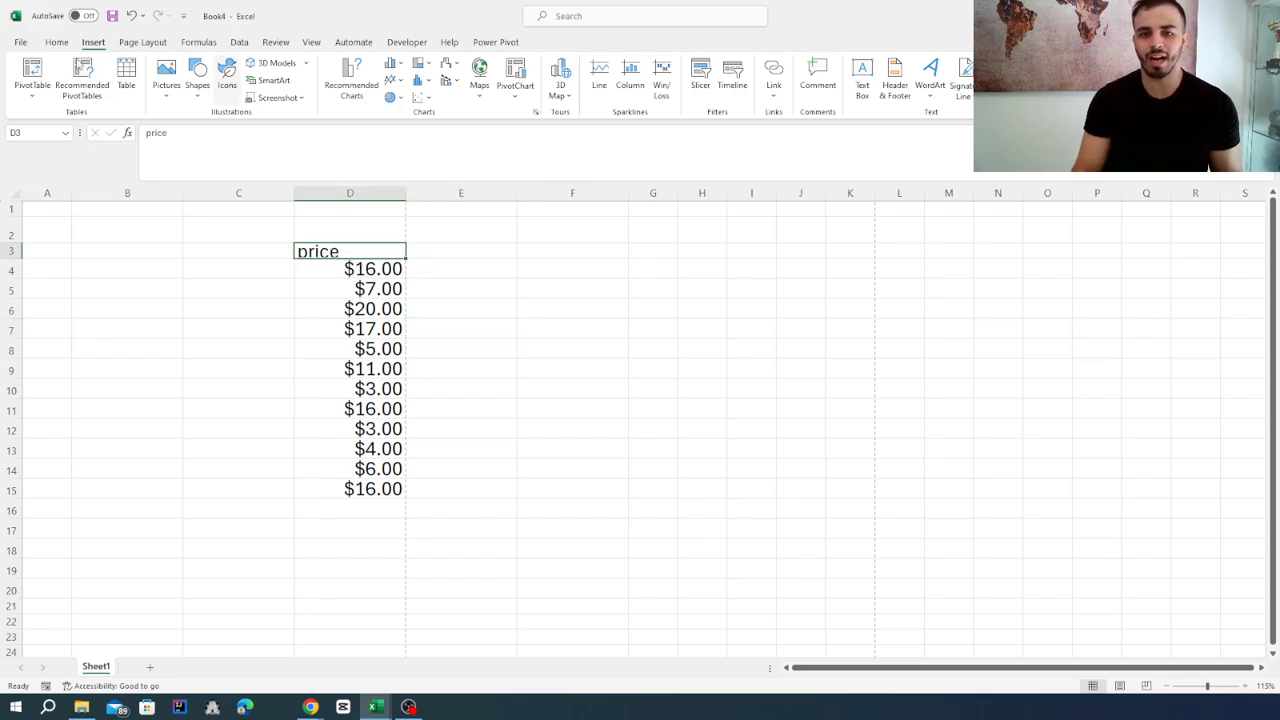
{"action": "left_click", "coordinate": [56, 42]}
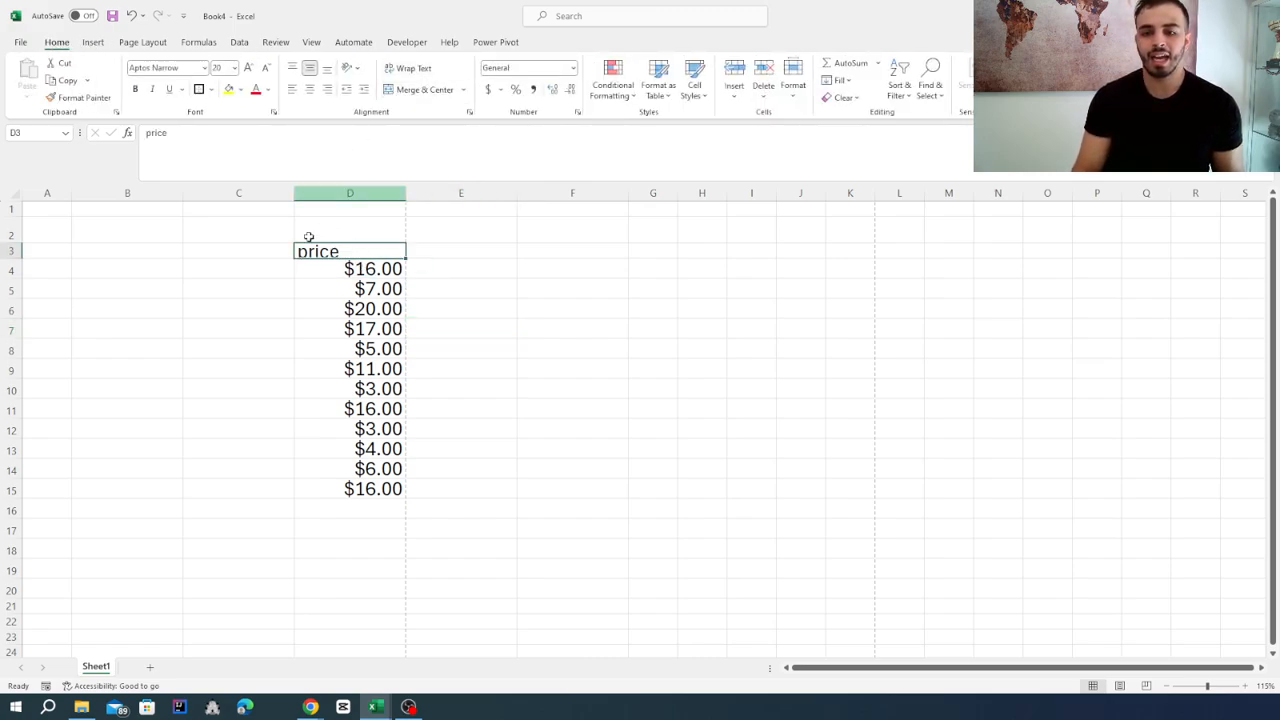
{"action": "left_click", "coordinate": [251, 272]}
{"action": "left_click", "coordinate": [320, 250]}
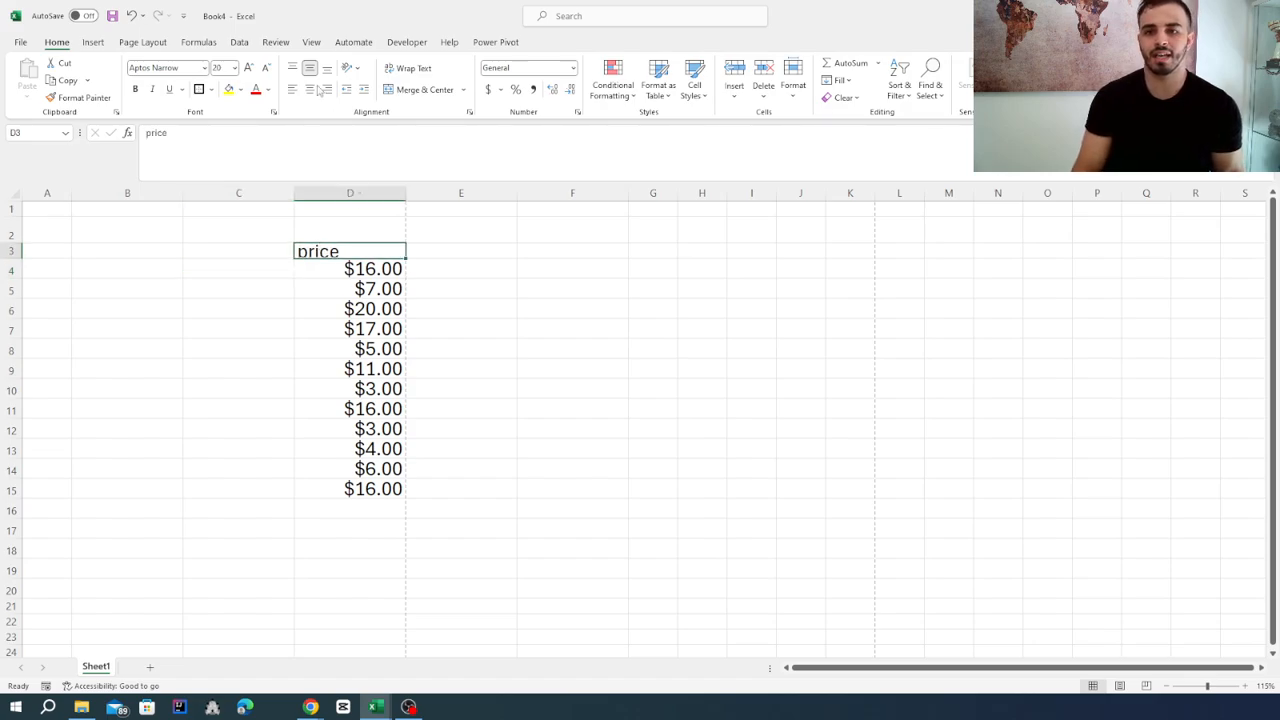
{"action": "left_click", "coordinate": [309, 89]}
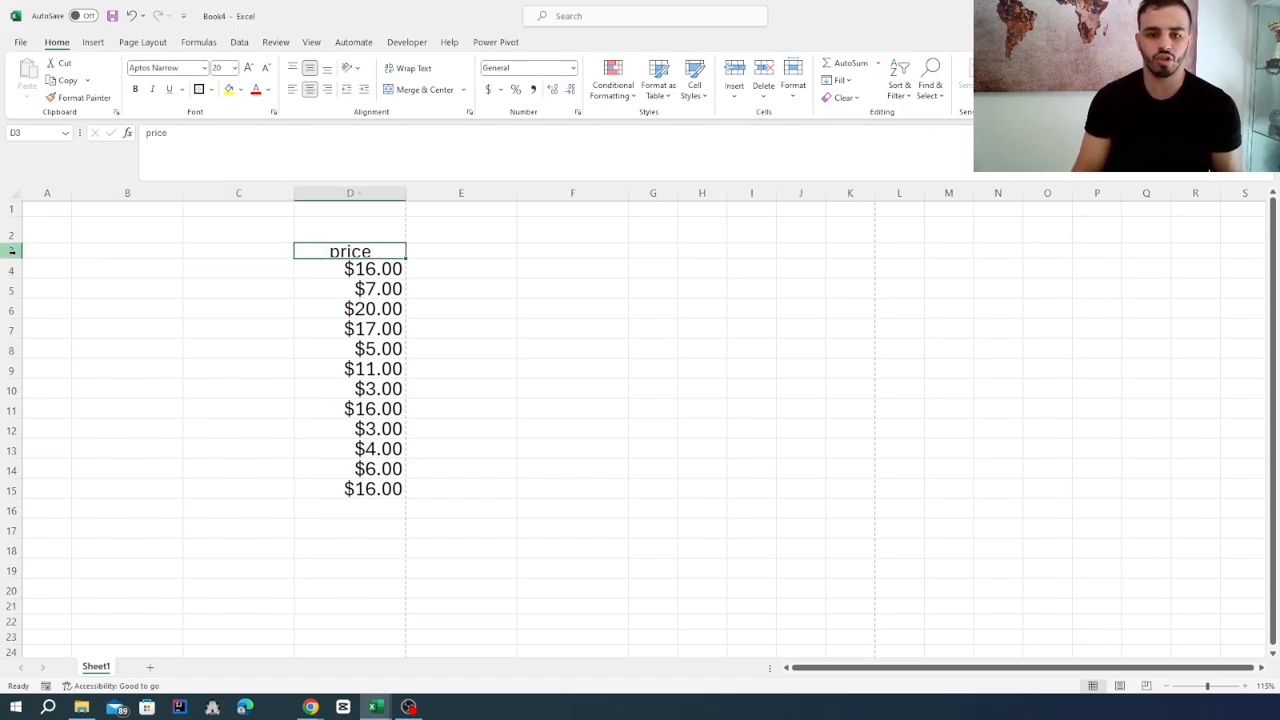
{"action": "left_click_drag", "start_coordinate": [15, 258], "coordinate": [15, 264]}
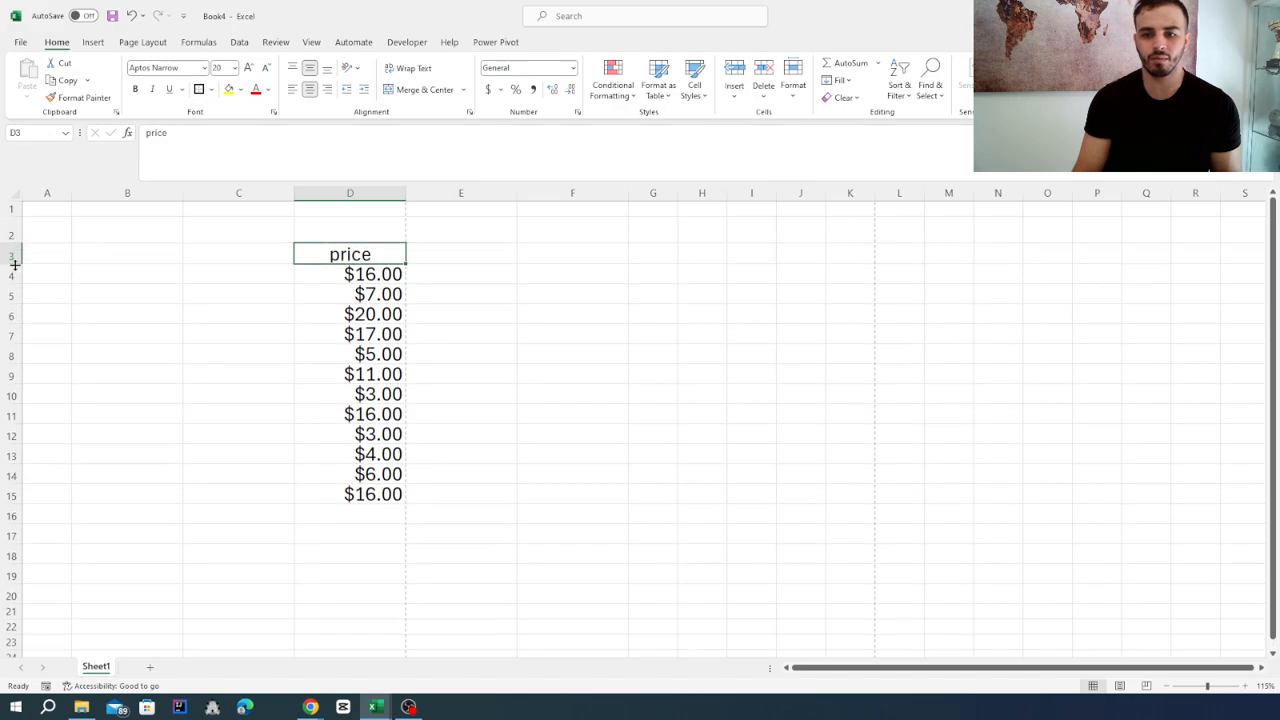
Enter the fruit names apple, apple, banana and grappe in cells C4 to C7 beside the prices.
{"action": "left_click", "coordinate": [218, 274]}
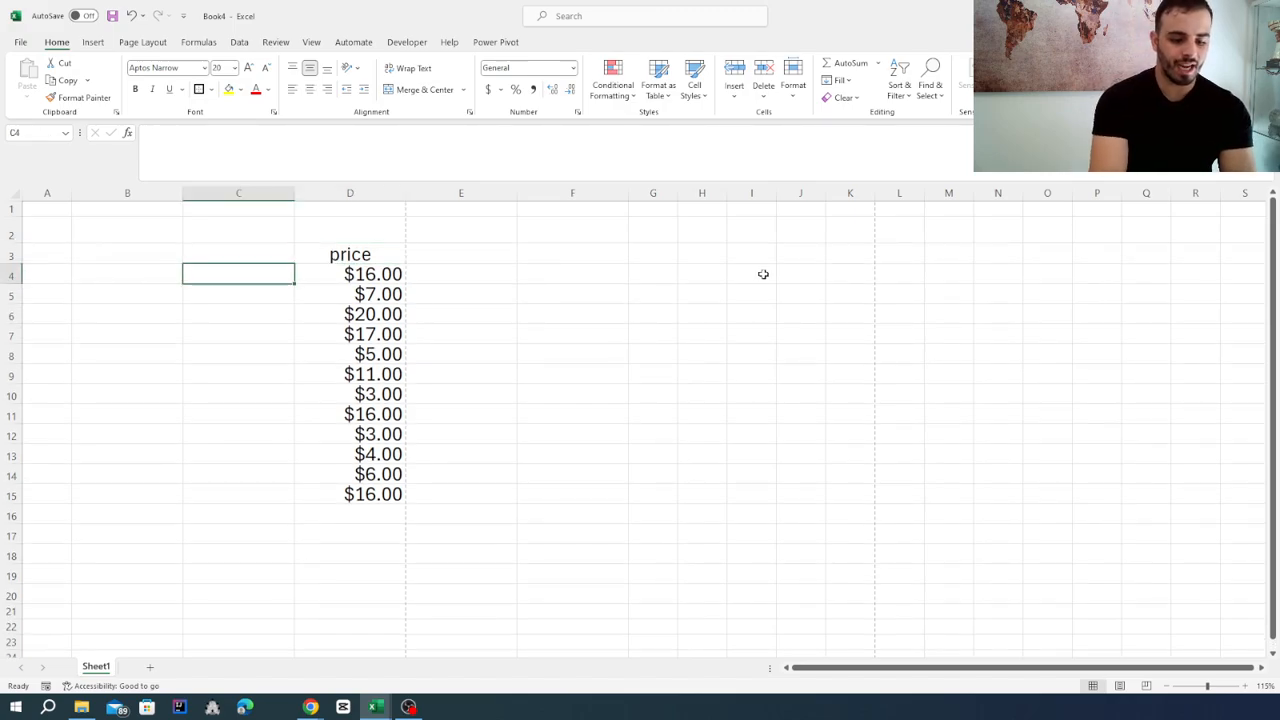
{"action": "type", "text": "apple"}
{"action": "key", "text": "Return"}
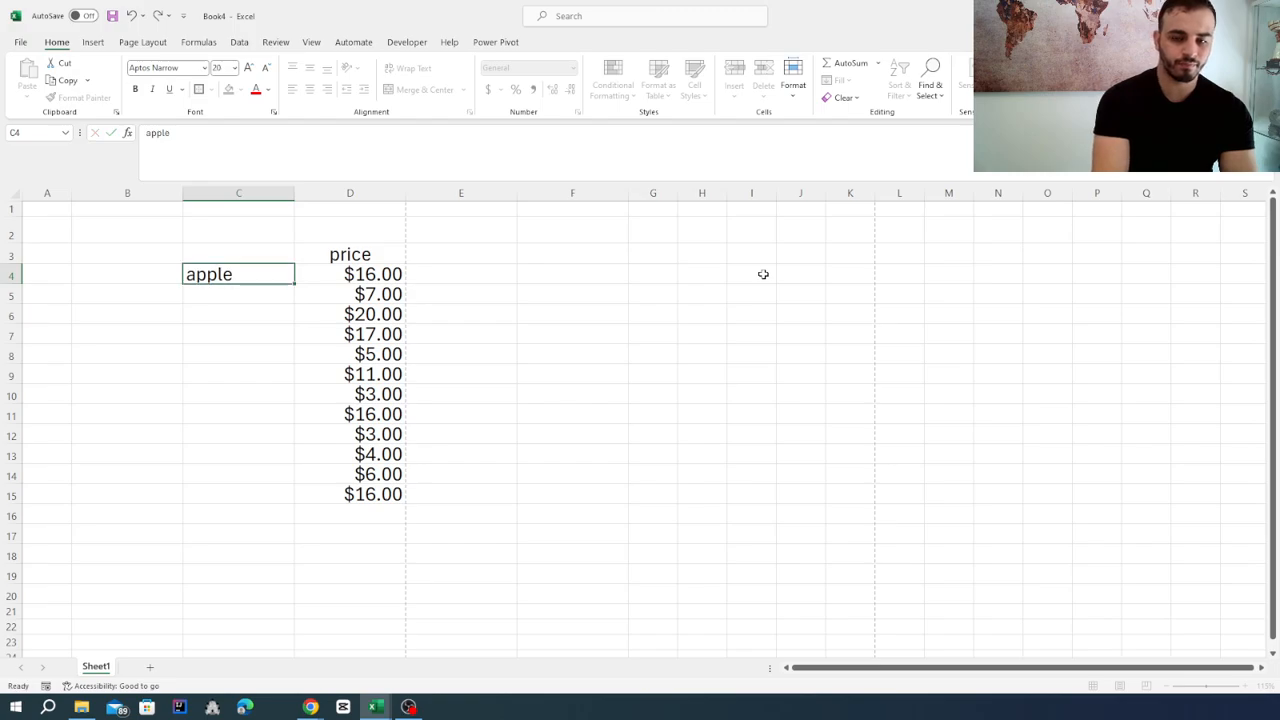
{"action": "type", "text": "apple"}
{"action": "key", "text": "Return"}
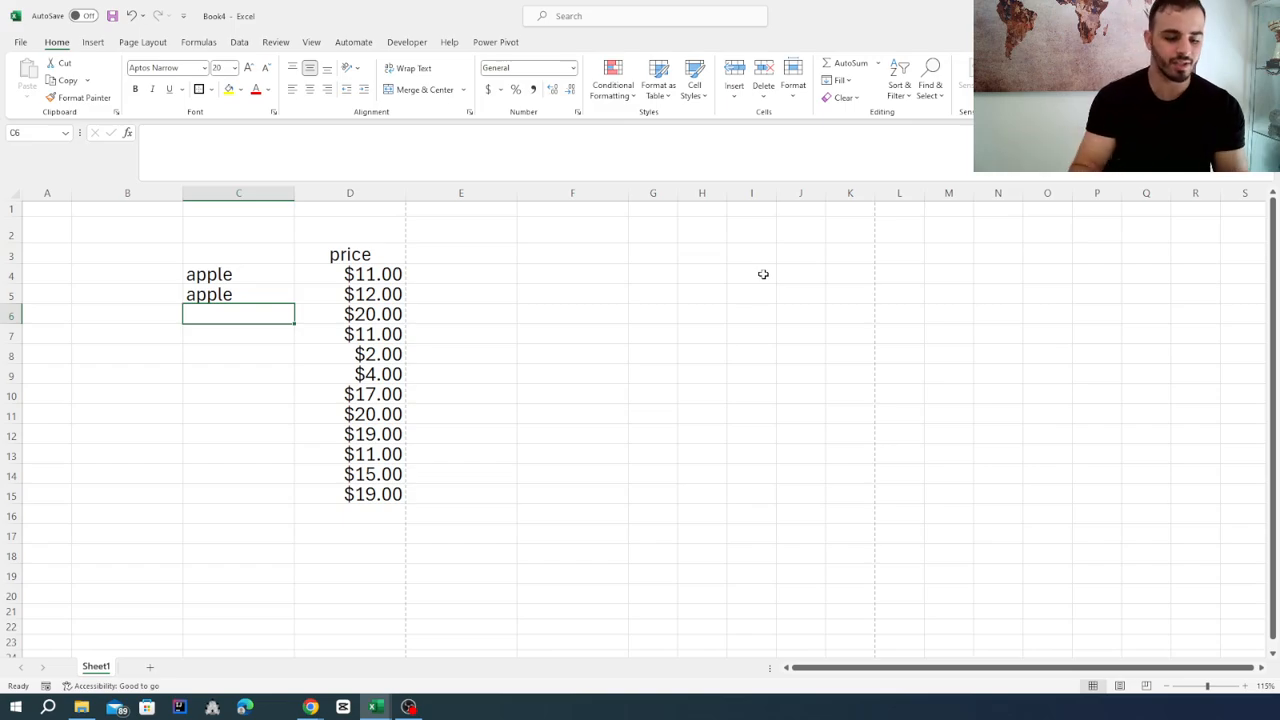
{"action": "type", "text": "bana"}
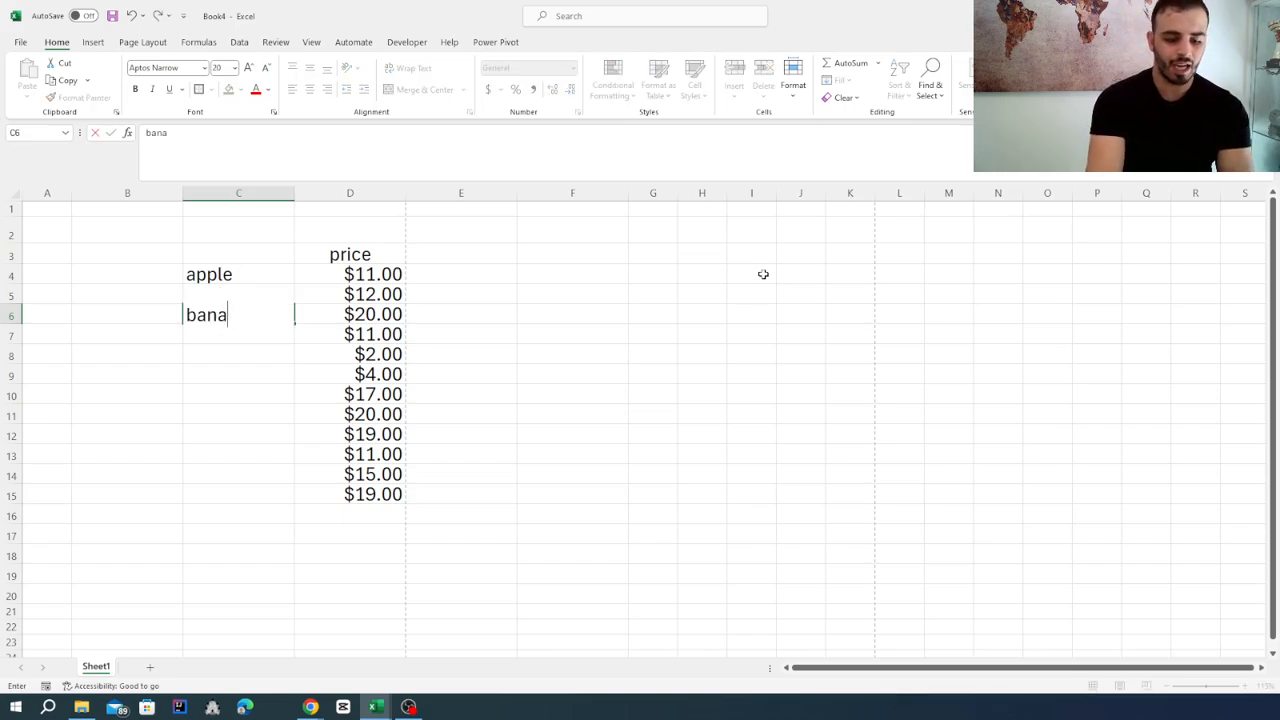
{"action": "type", "text": "na"}
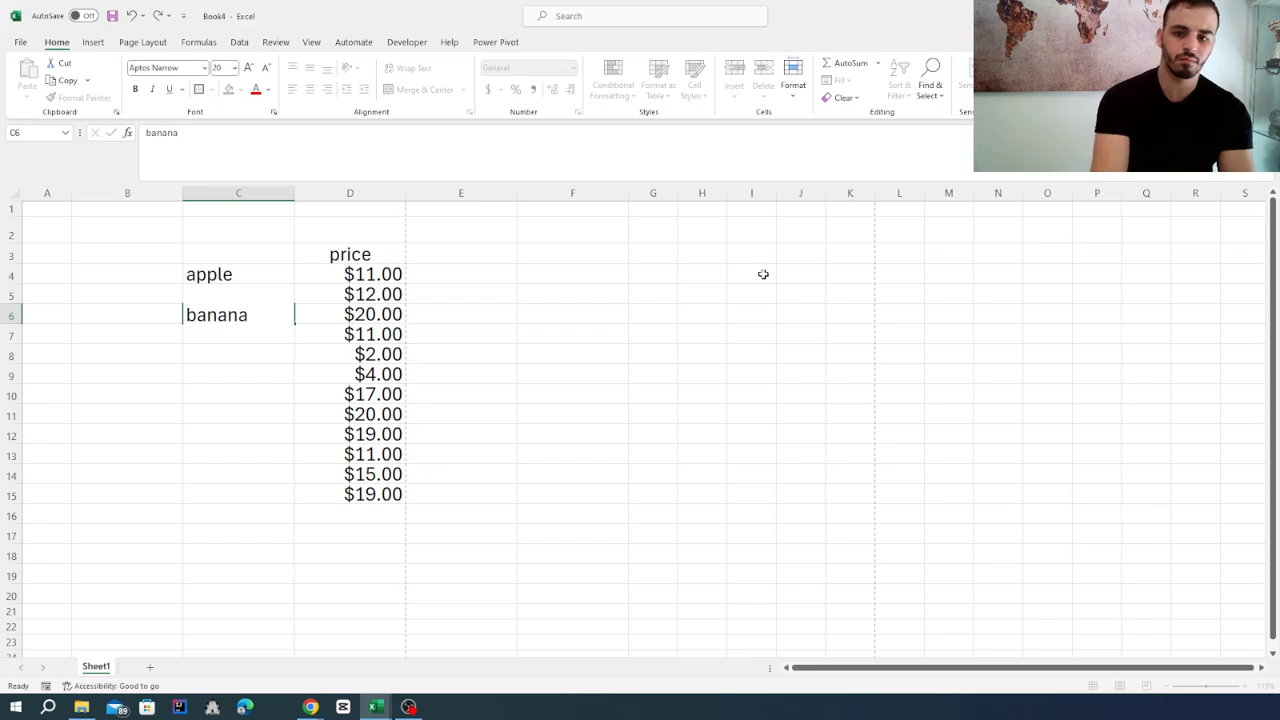
{"action": "key", "text": "Return"}
{"action": "type", "text": "grappe"}
{"action": "key", "text": "Return"}
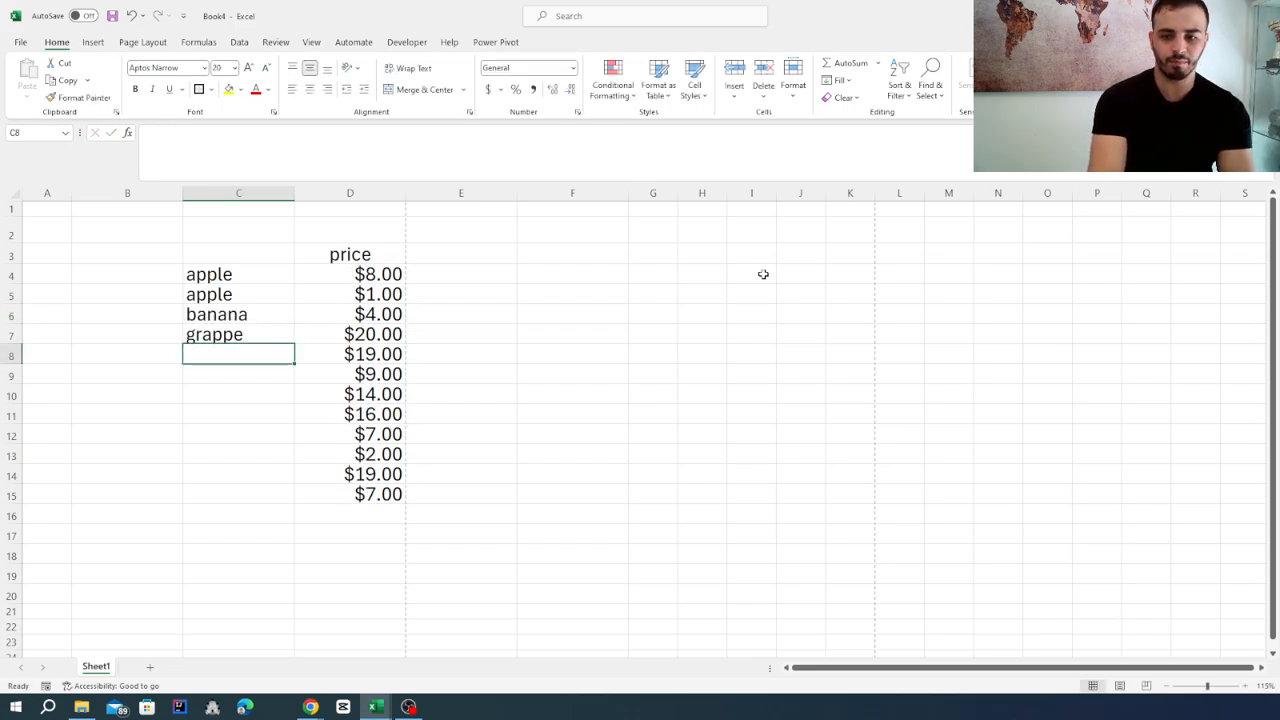
Continue the fruit list with grappe, cherry, banana and apple in cells C8 to C11.
{"action": "type", "text": "grappe"}
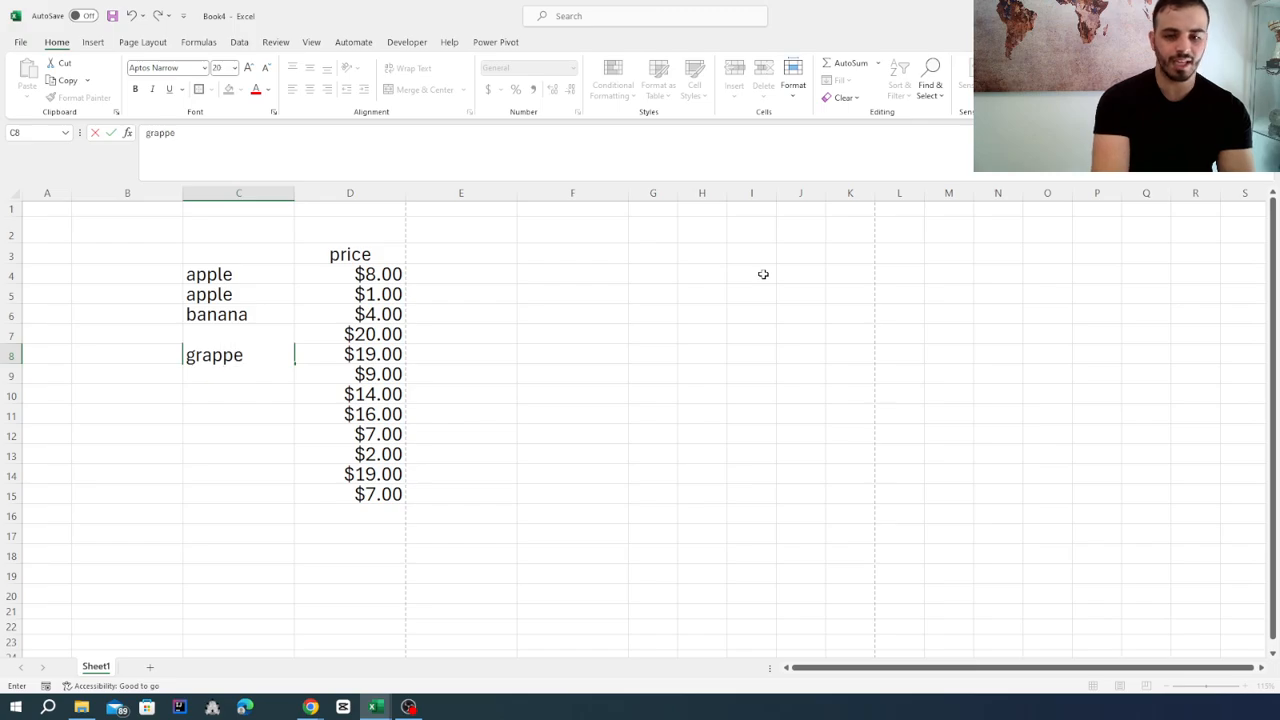
{"action": "key", "text": "Return"}
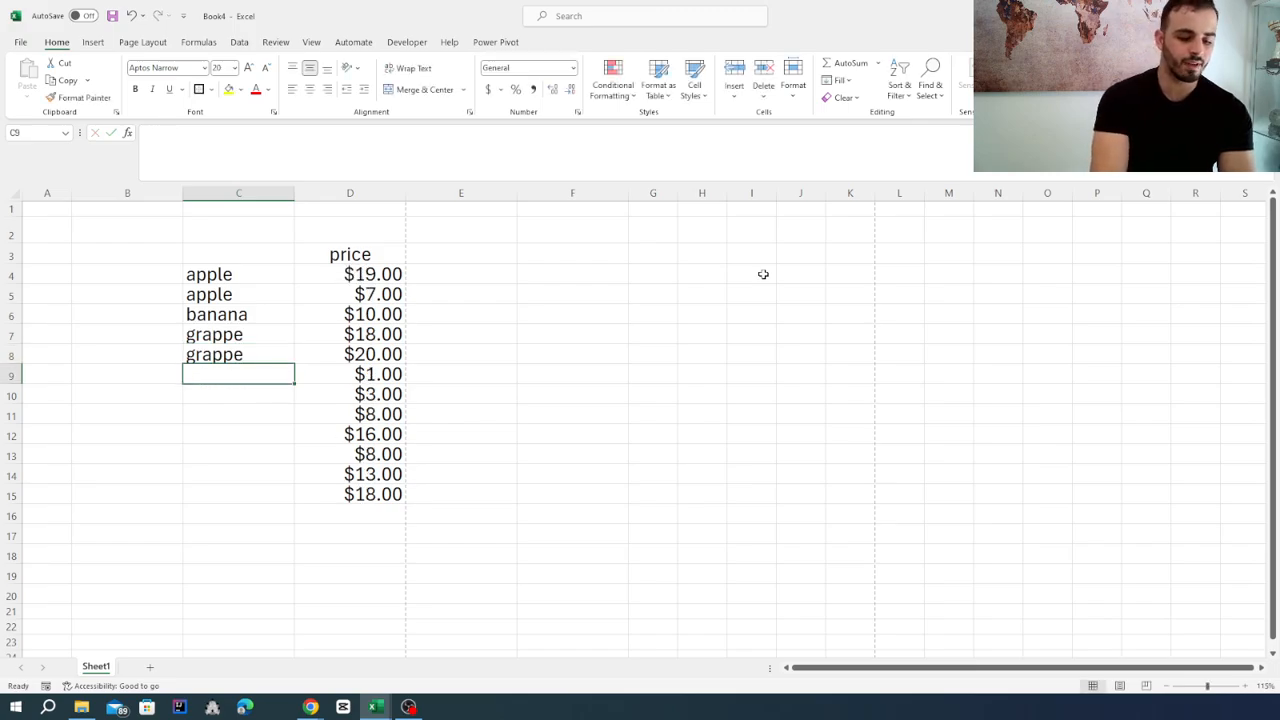
{"action": "type", "text": "cherry"}
{"action": "key", "text": "Return"}
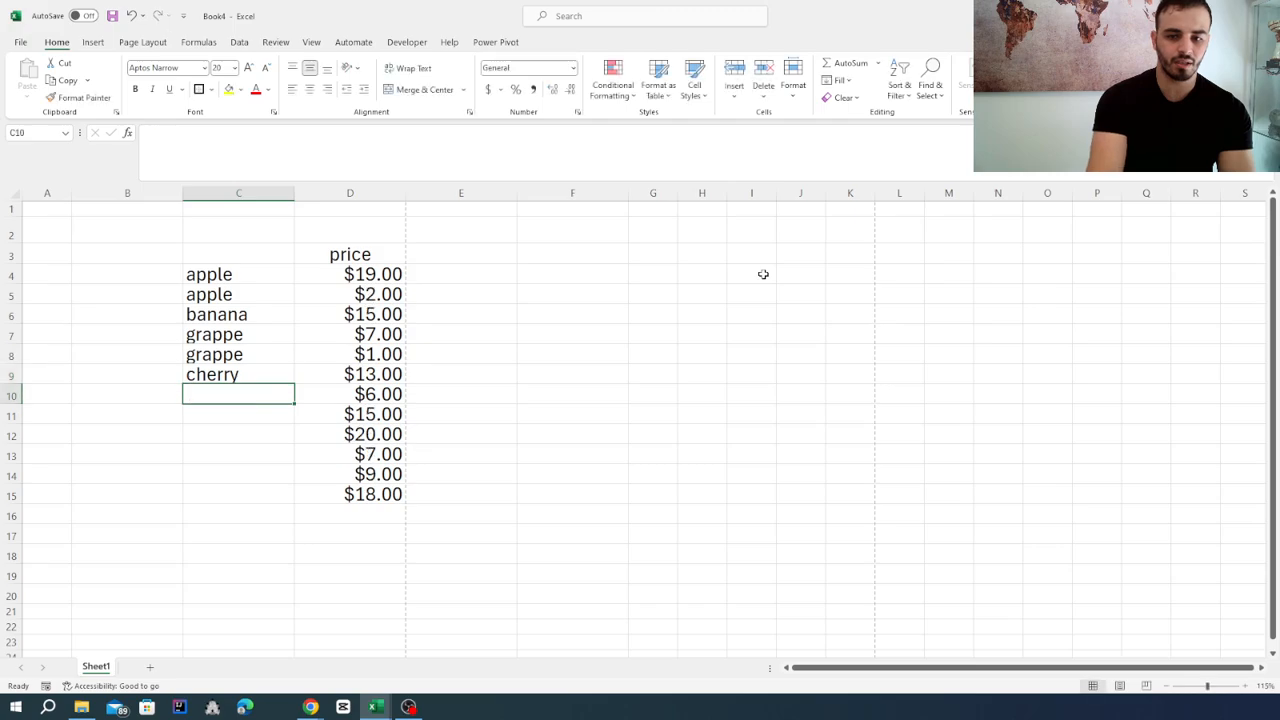
{"action": "type", "text": "banana"}
{"action": "key", "text": "Return"}
{"action": "type", "text": "a"}
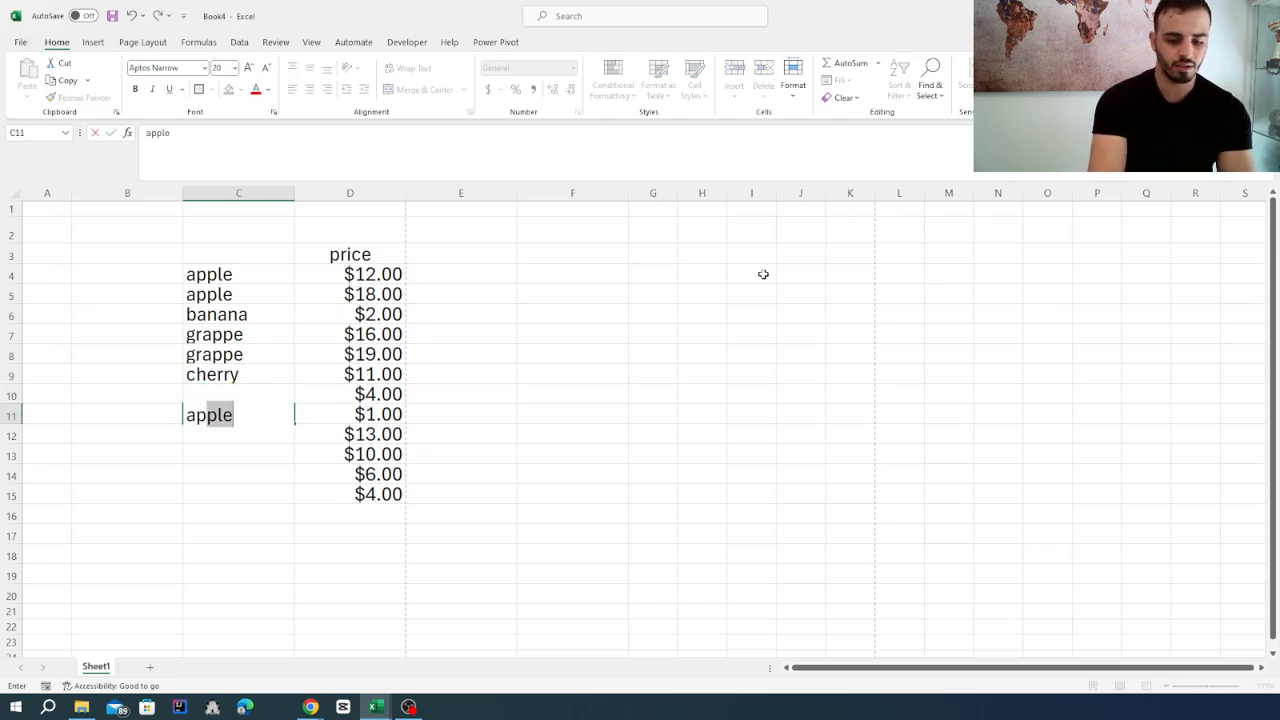
{"action": "type", "text": "pple"}
{"action": "key", "text": "Return"}
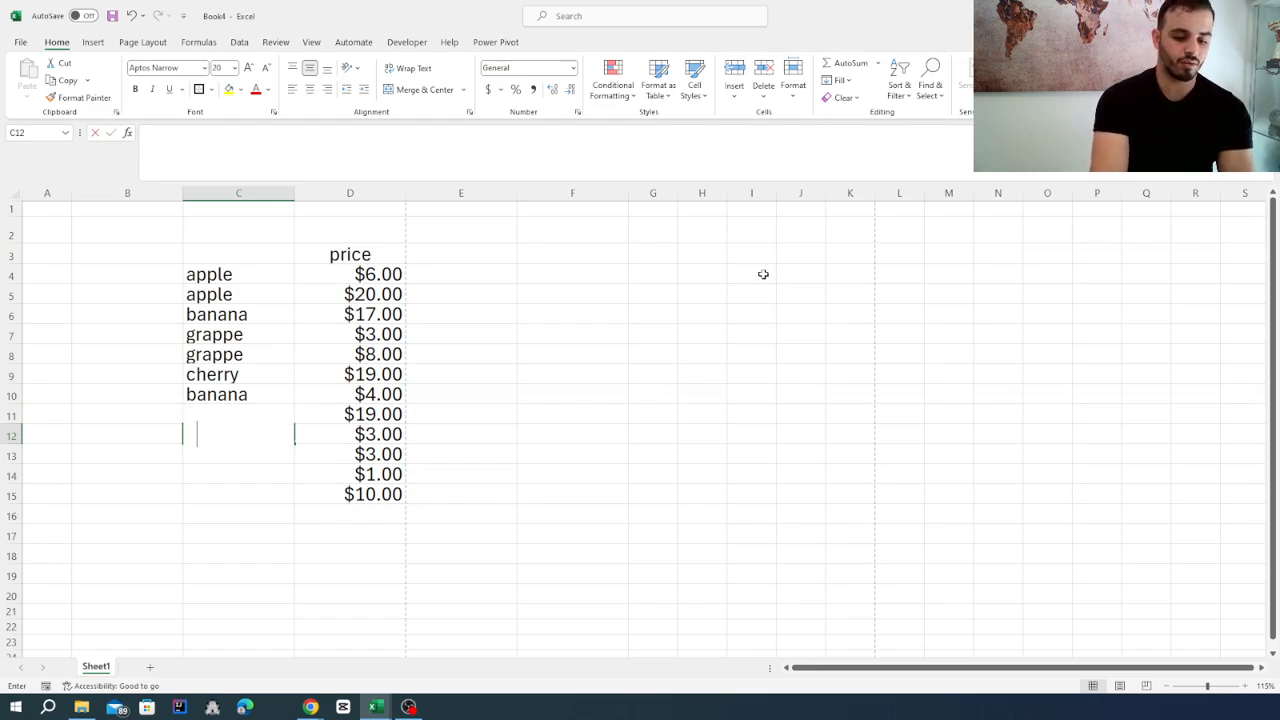
Complete the fruit list with melon, apple, banana and grappe in cells C12 to C15.
{"action": "type", "text": "pinapl"}
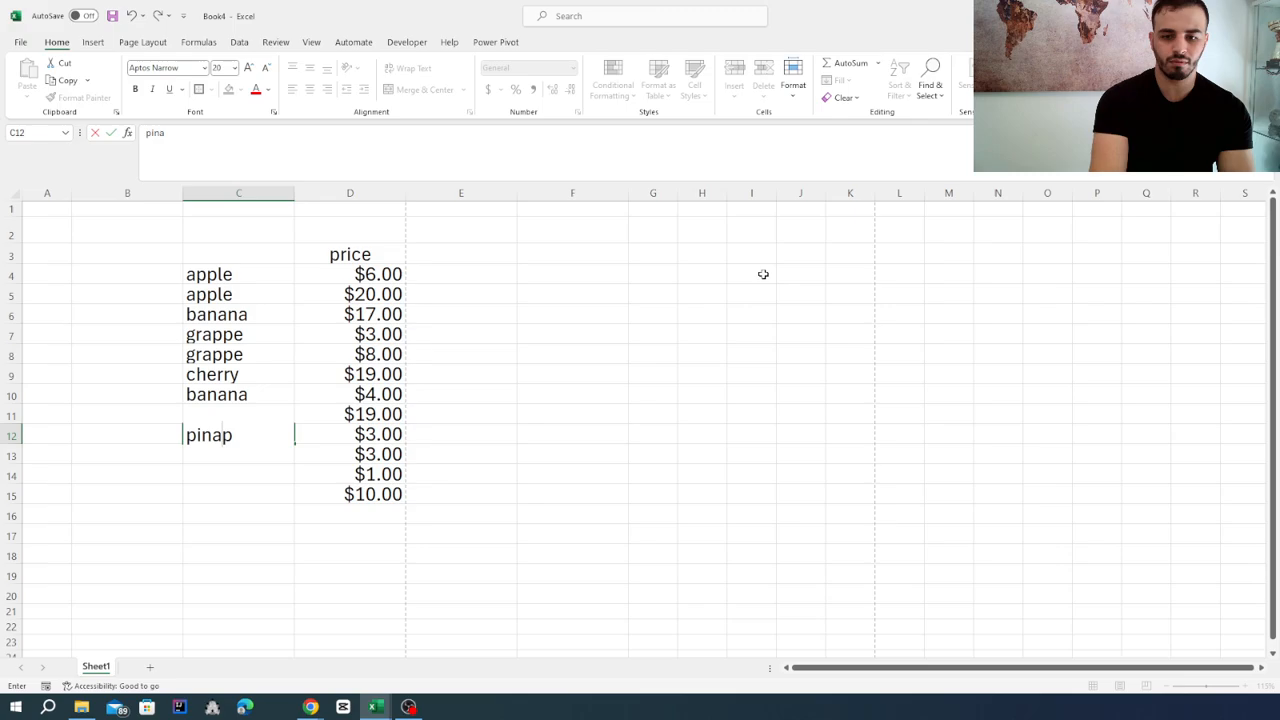
{"action": "key", "text": "BackSpace"}
{"action": "key", "text": "BackSpace"}
{"action": "key", "text": "BackSpace"}
{"action": "key", "text": "BackSpace"}
{"action": "key", "text": "BackSpace"}
{"action": "type", "text": "m"}
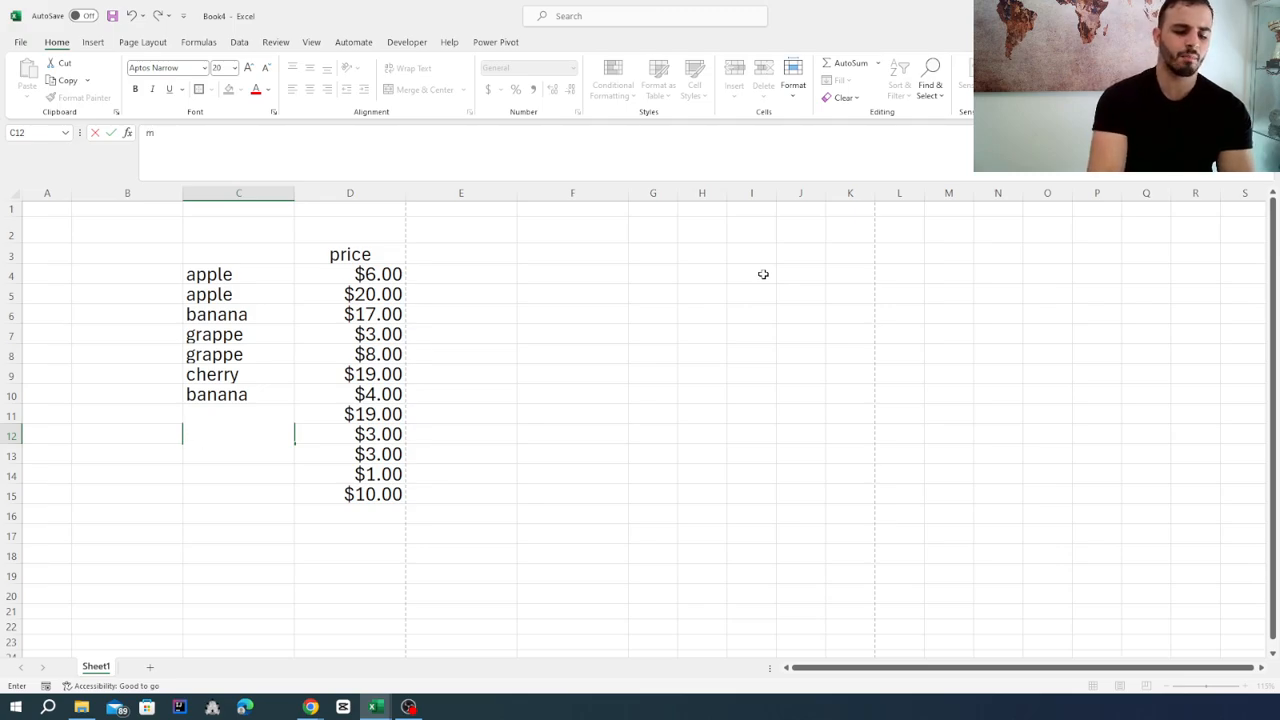
{"action": "type", "text": "elon"}
{"action": "key", "text": "Return"}
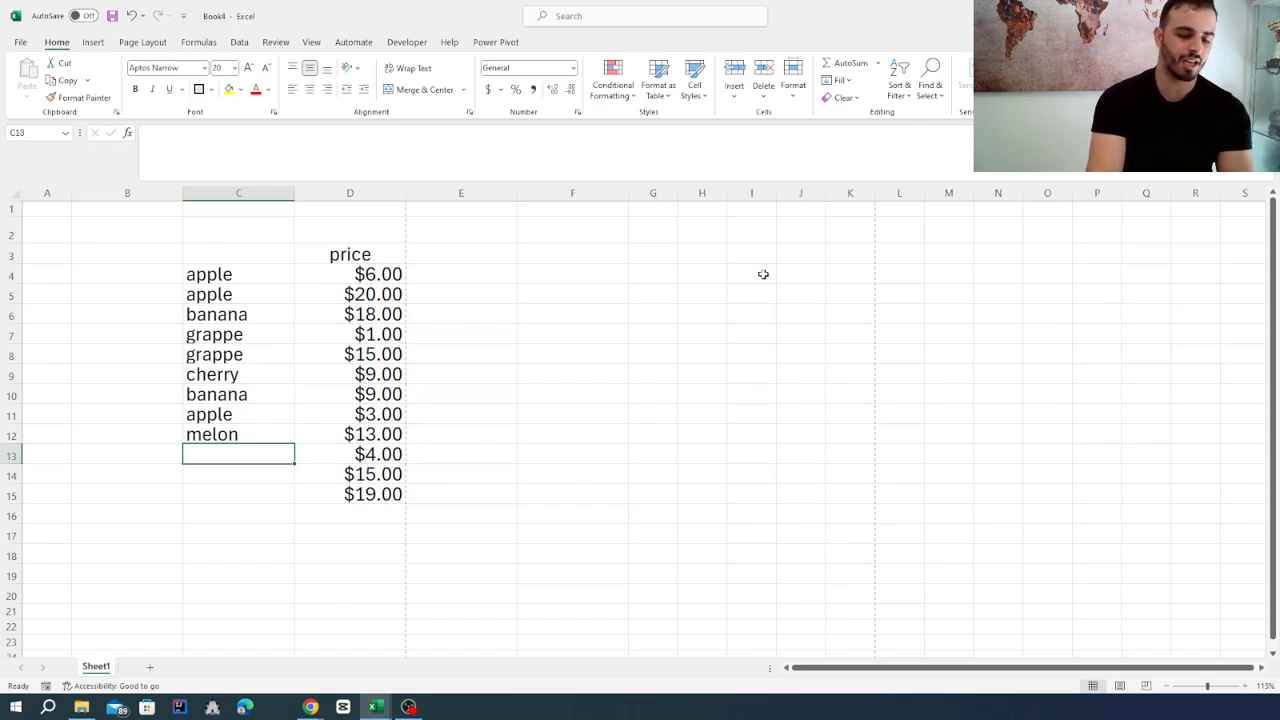
{"action": "type", "text": "apple"}
{"action": "key", "text": "Return"}
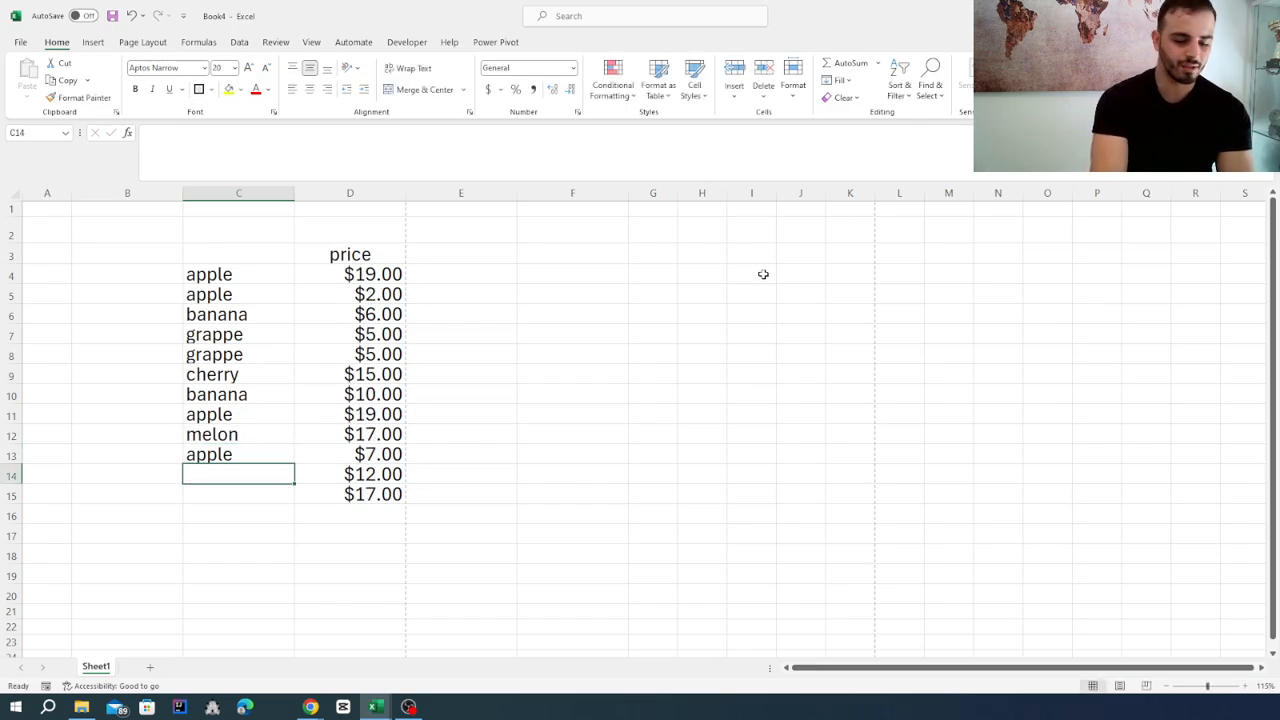
{"action": "type", "text": "bana"}
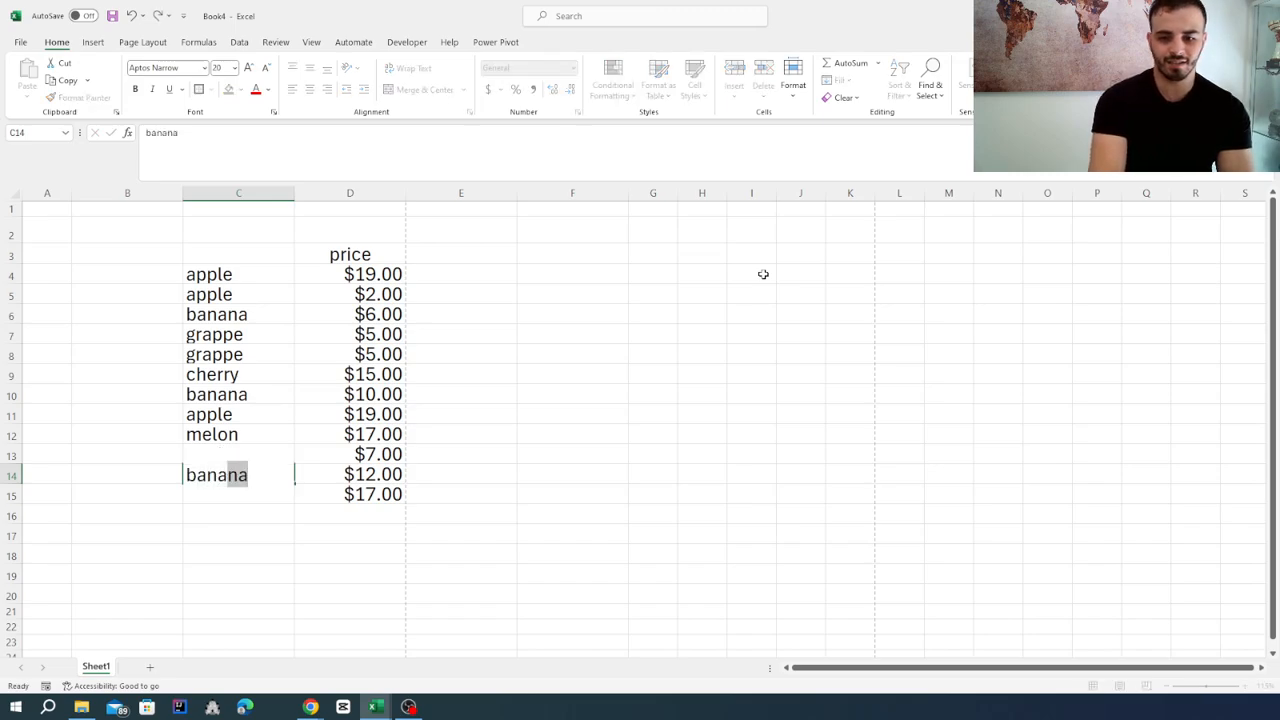
{"action": "key", "text": "Return"}
{"action": "type", "text": "grappe"}
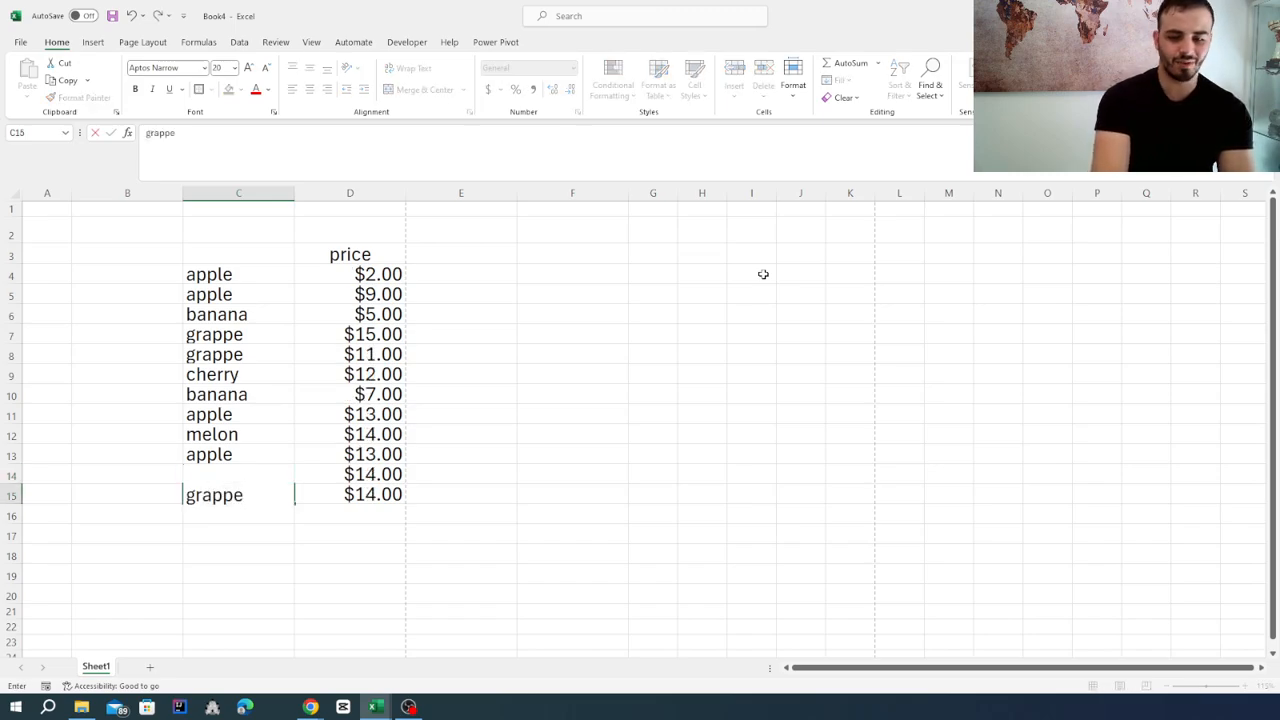
{"action": "key", "text": "Return"}
Enter the heading "fruits" in cell C3 above the fruit names.
{"action": "left_click", "coordinate": [242, 251]}
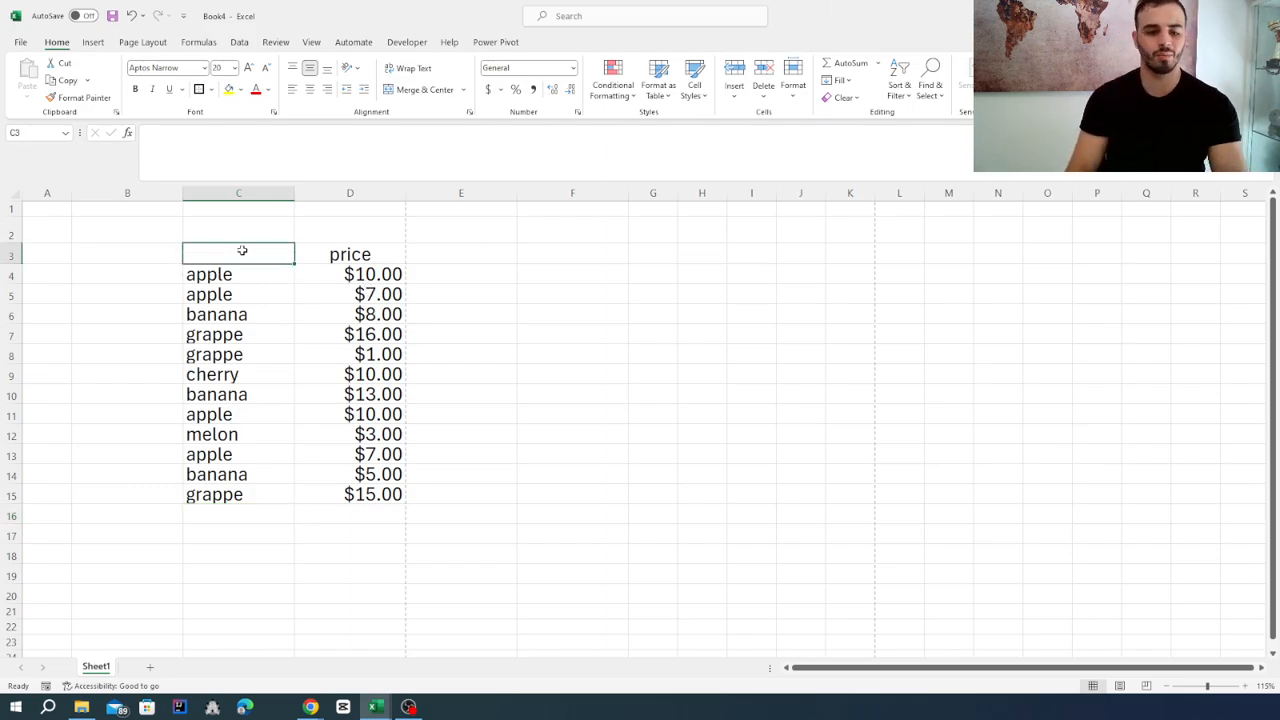
{"action": "type", "text": "fryu"}
{"action": "key", "text": "BackSpace"}
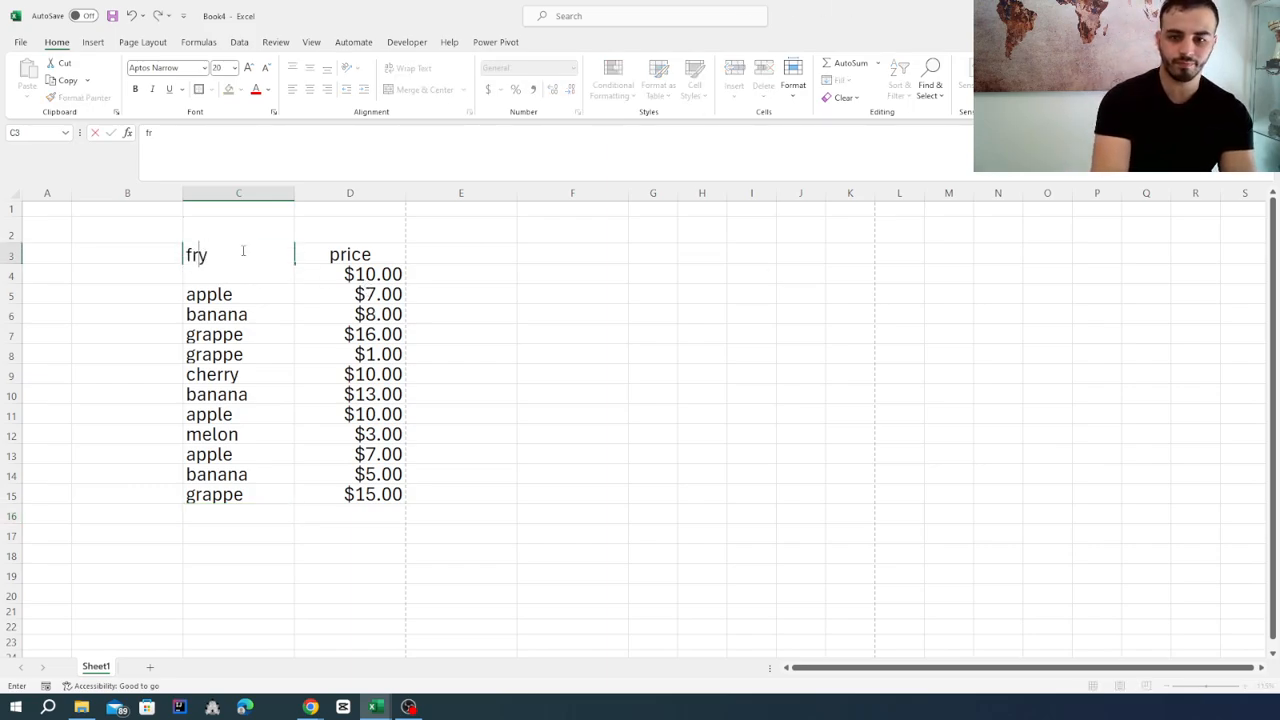
{"action": "type", "text": "uites"}
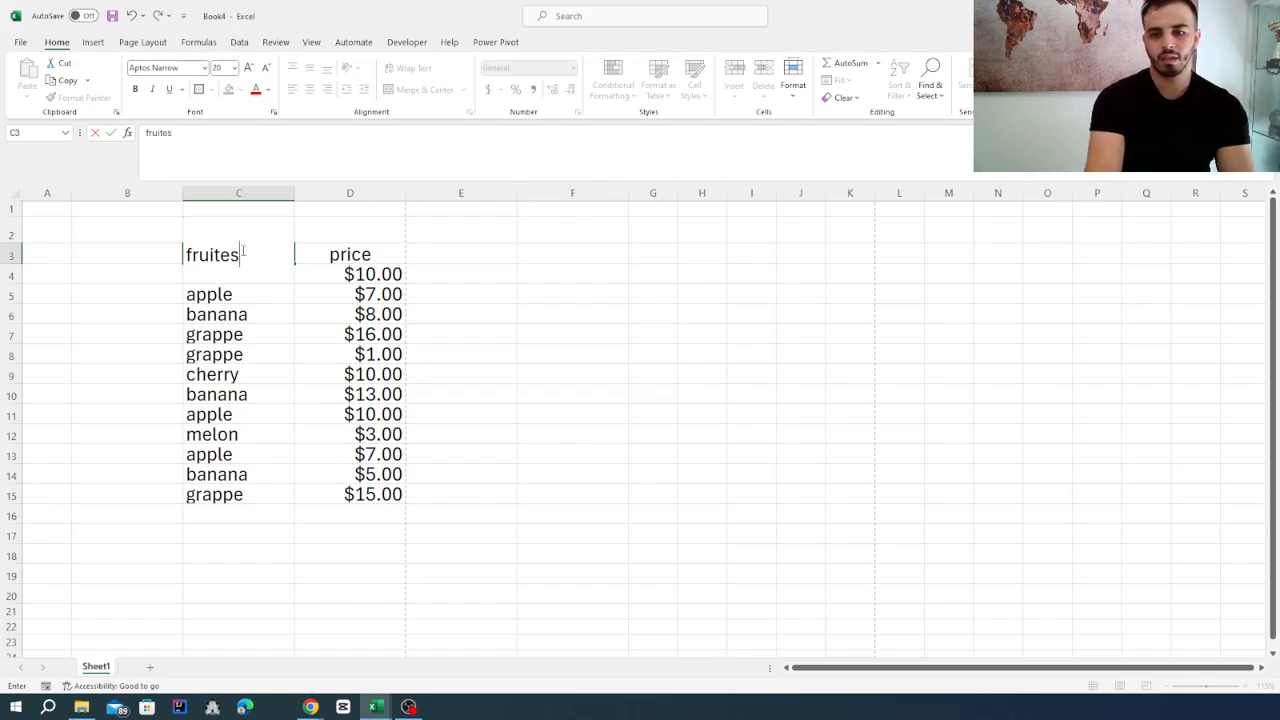
{"action": "key", "text": "BackSpace"}
{"action": "key", "text": "BackSpace"}
{"action": "key", "text": "BackSpace"}
{"action": "type", "text": "s"}
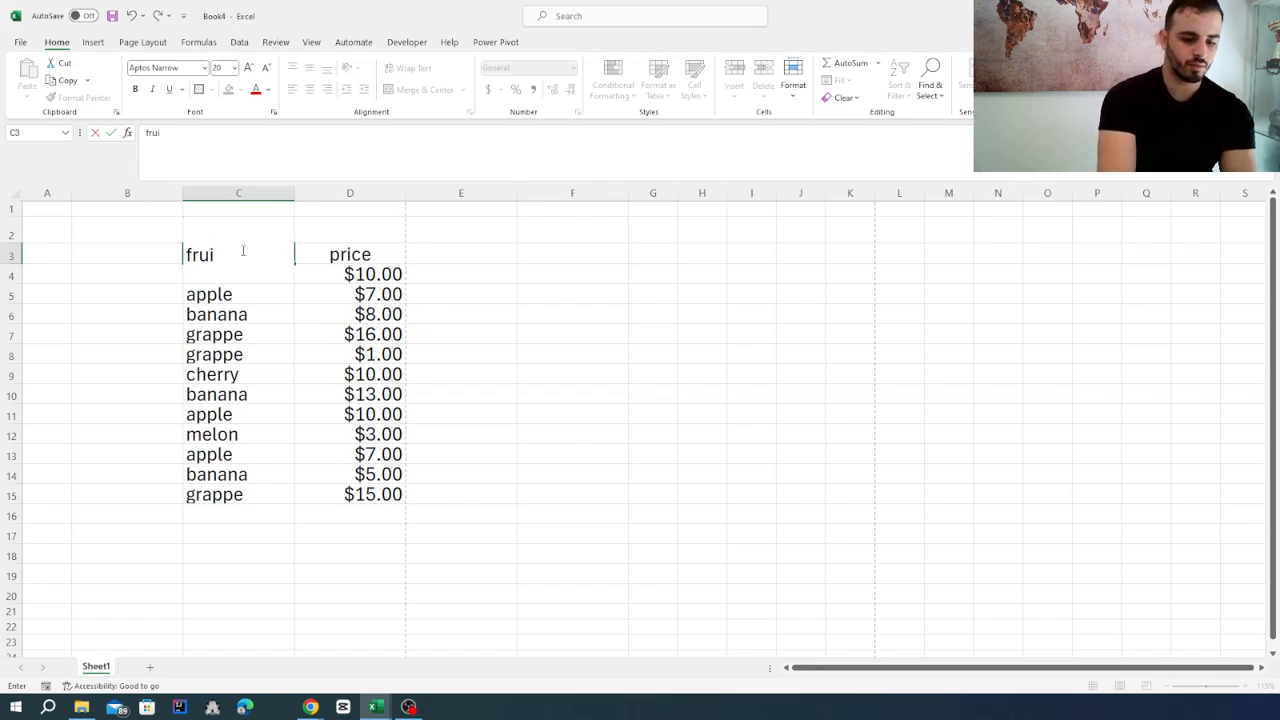
{"action": "type", "text": "ts"}
{"action": "key", "text": "Return"}
Convert the range C3:D15 into a table with the fruits and price headings as its header row.
{"action": "left_click_drag", "start_coordinate": [242, 251], "coordinate": [380, 495]}
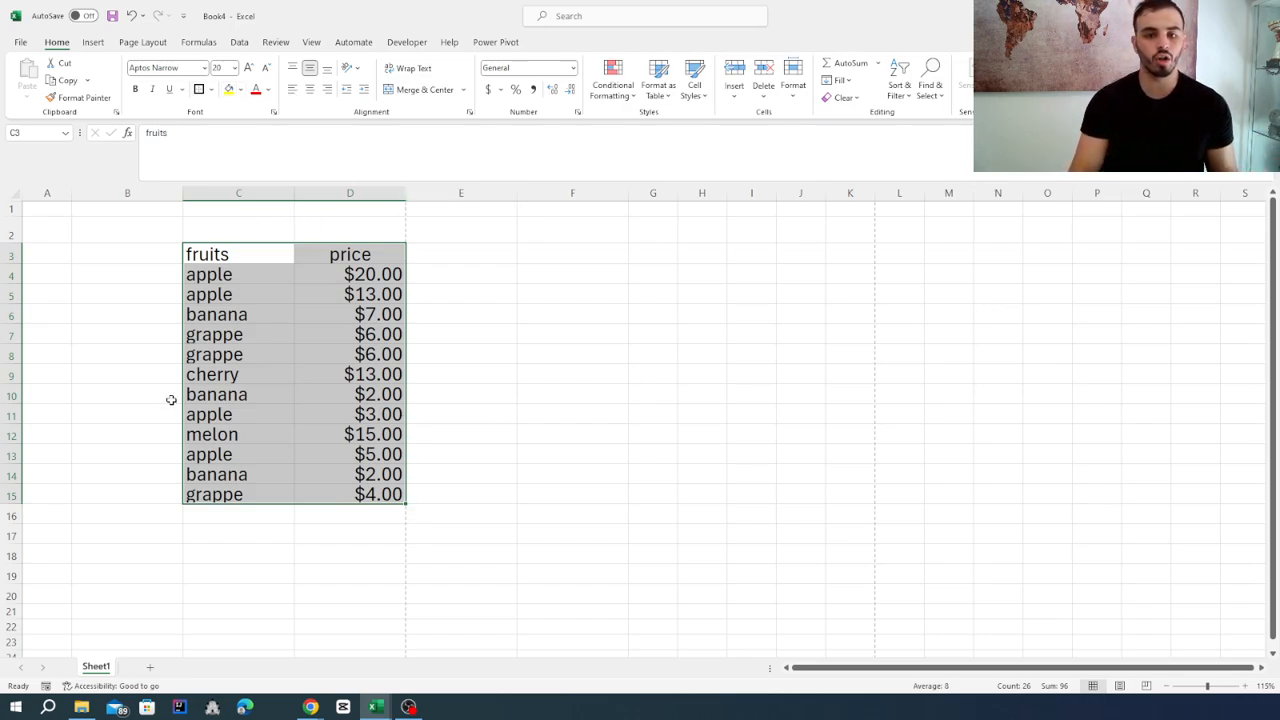
{"action": "left_click", "coordinate": [92, 42]}
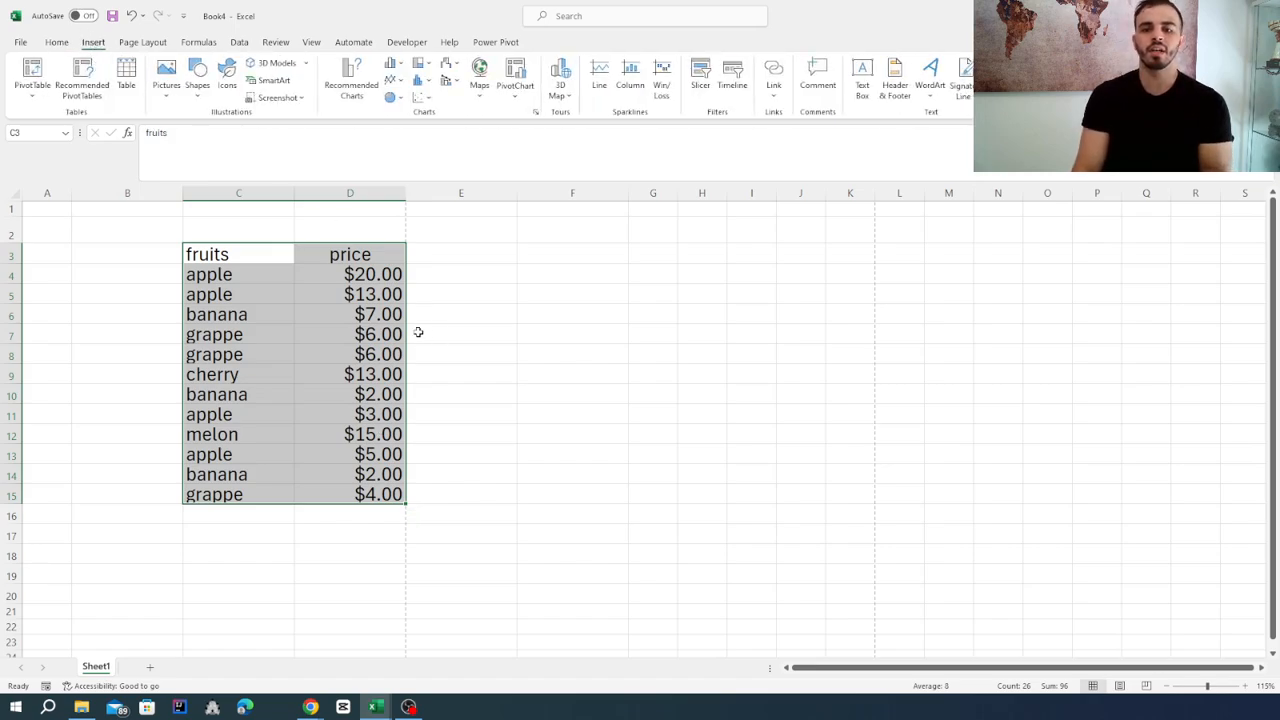
{"action": "left_click", "coordinate": [125, 88]}
{"action": "left_click", "coordinate": [602, 290]}
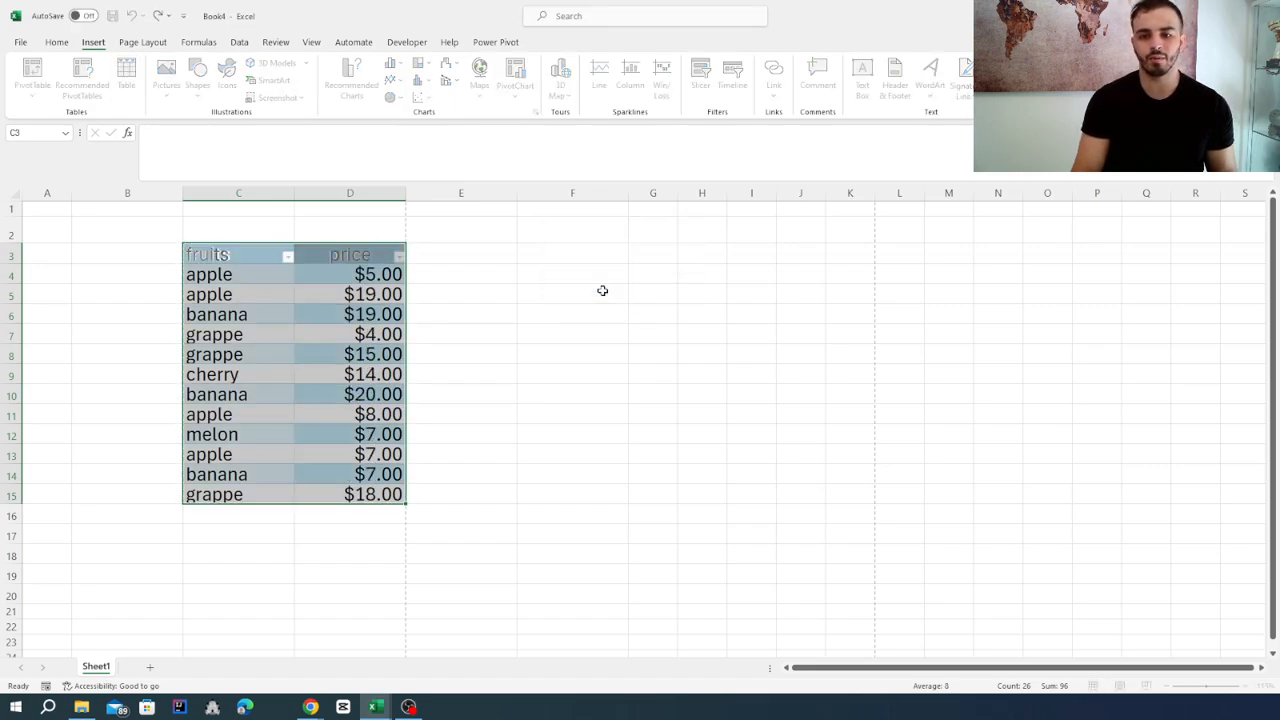
{"action": "left_click", "coordinate": [546, 373]}
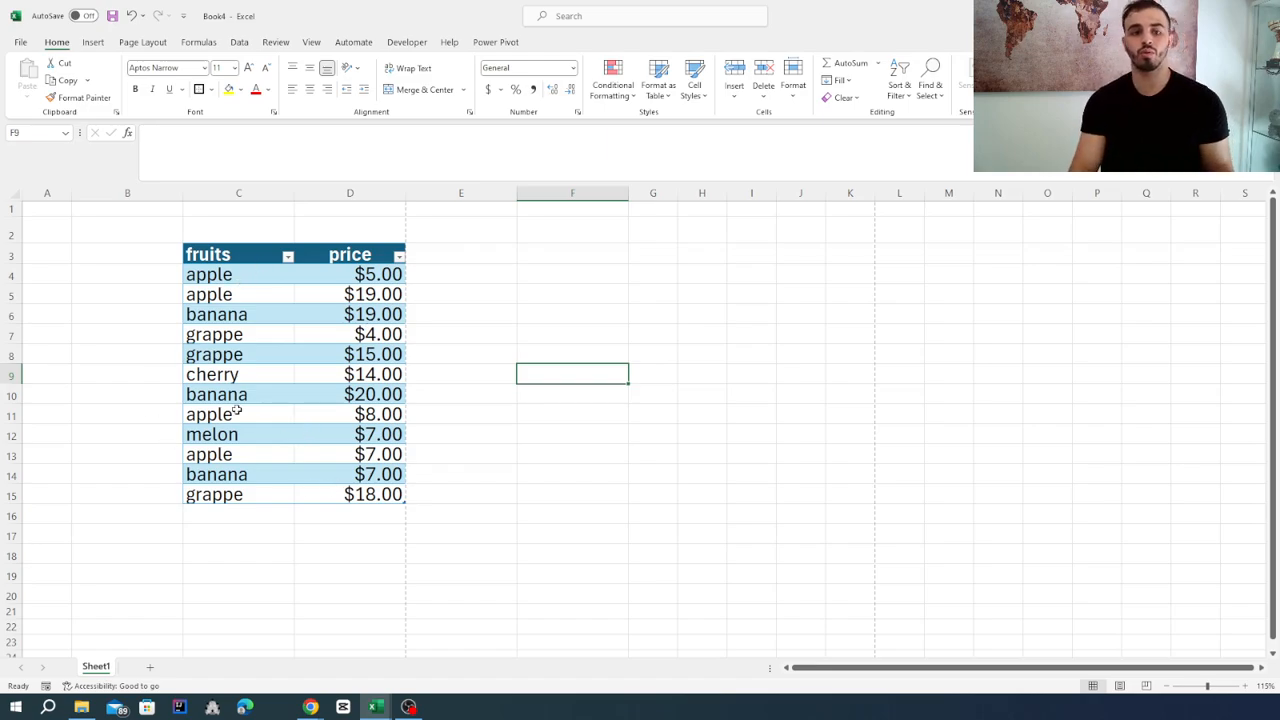
Filter the table's fruits column to show only apple, excluding banana, cherry, grappe and melon.
{"action": "left_click", "coordinate": [288, 257]}
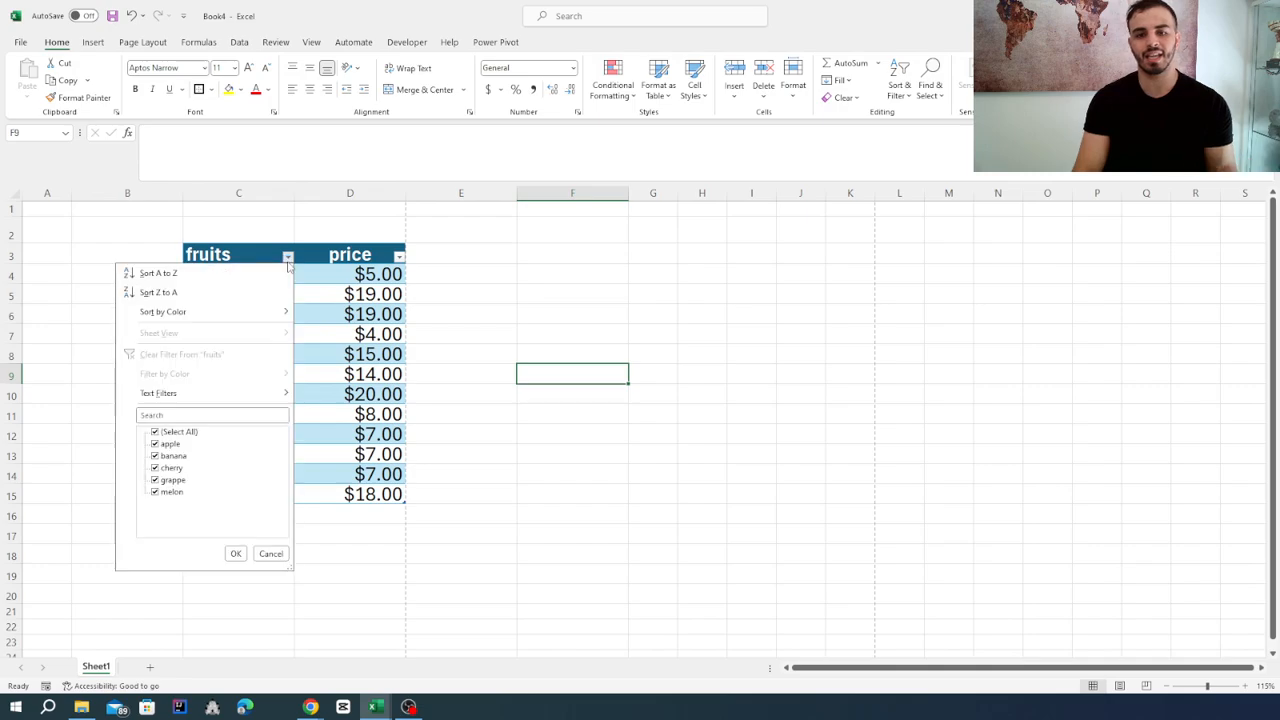
{"action": "left_click", "coordinate": [155, 456]}
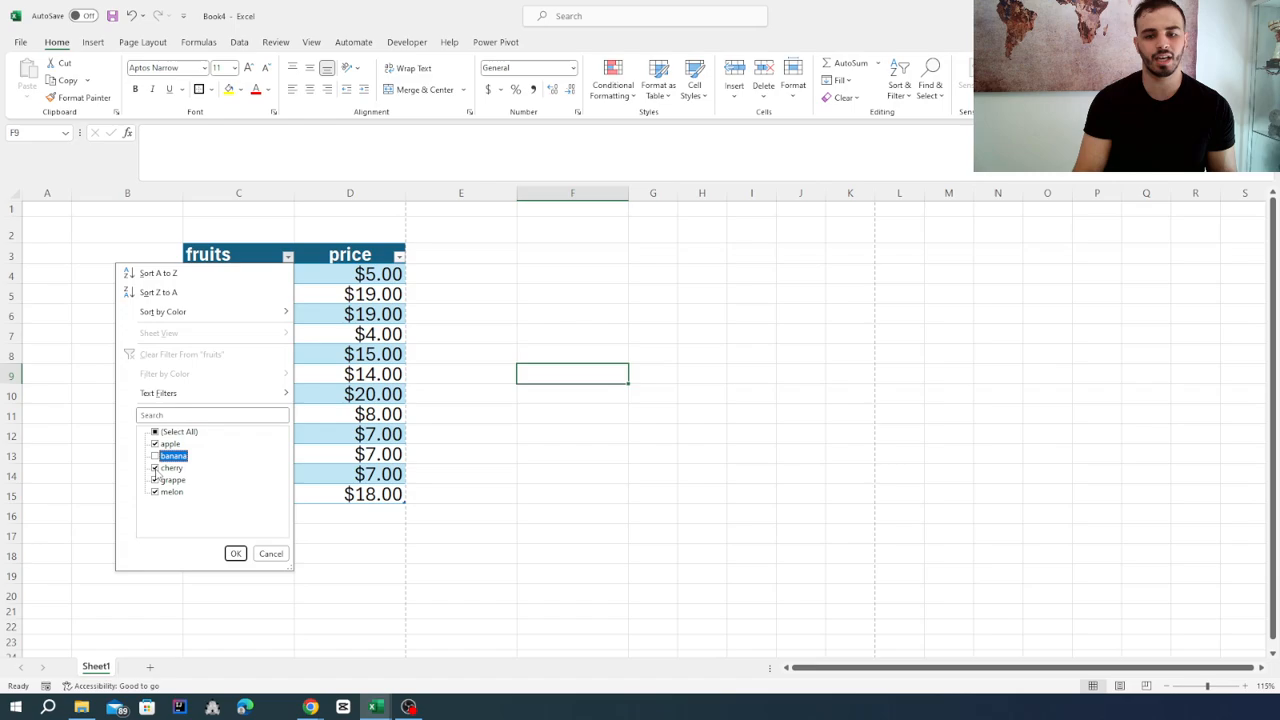
{"action": "left_click", "coordinate": [155, 468]}
{"action": "left_click", "coordinate": [155, 480]}
{"action": "left_click", "coordinate": [155, 492]}
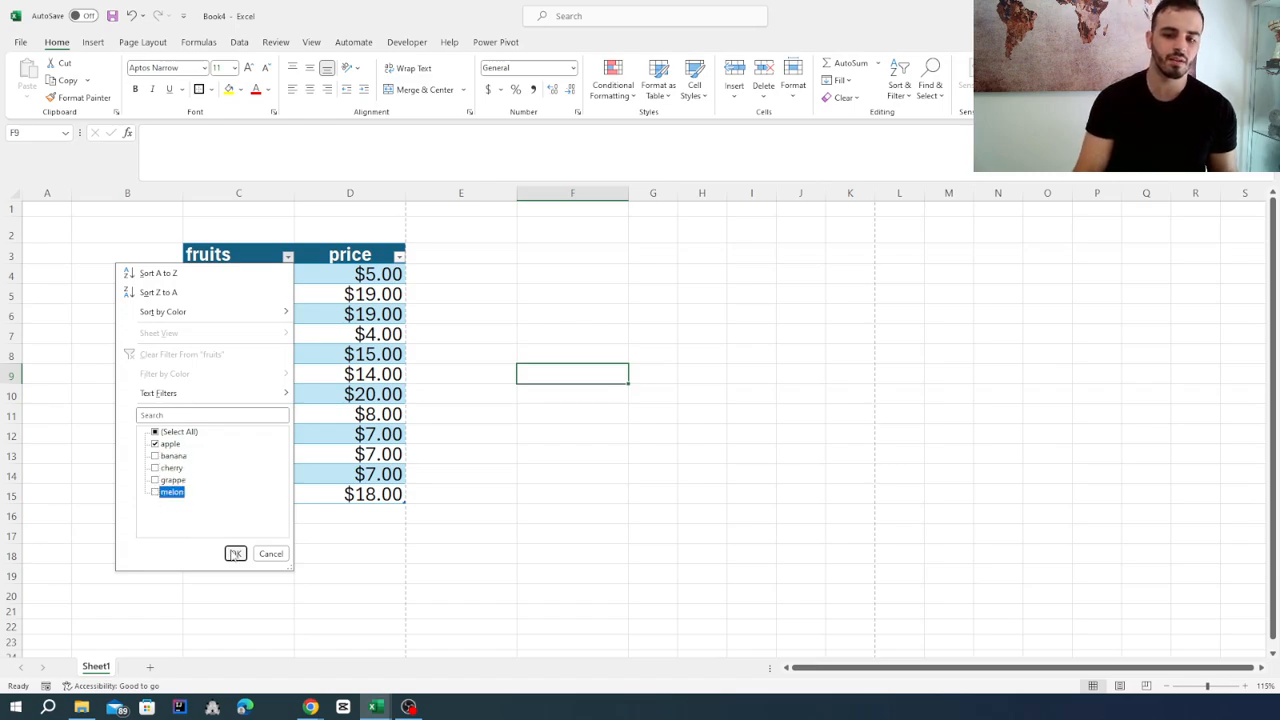
{"action": "left_click", "coordinate": [235, 553]}
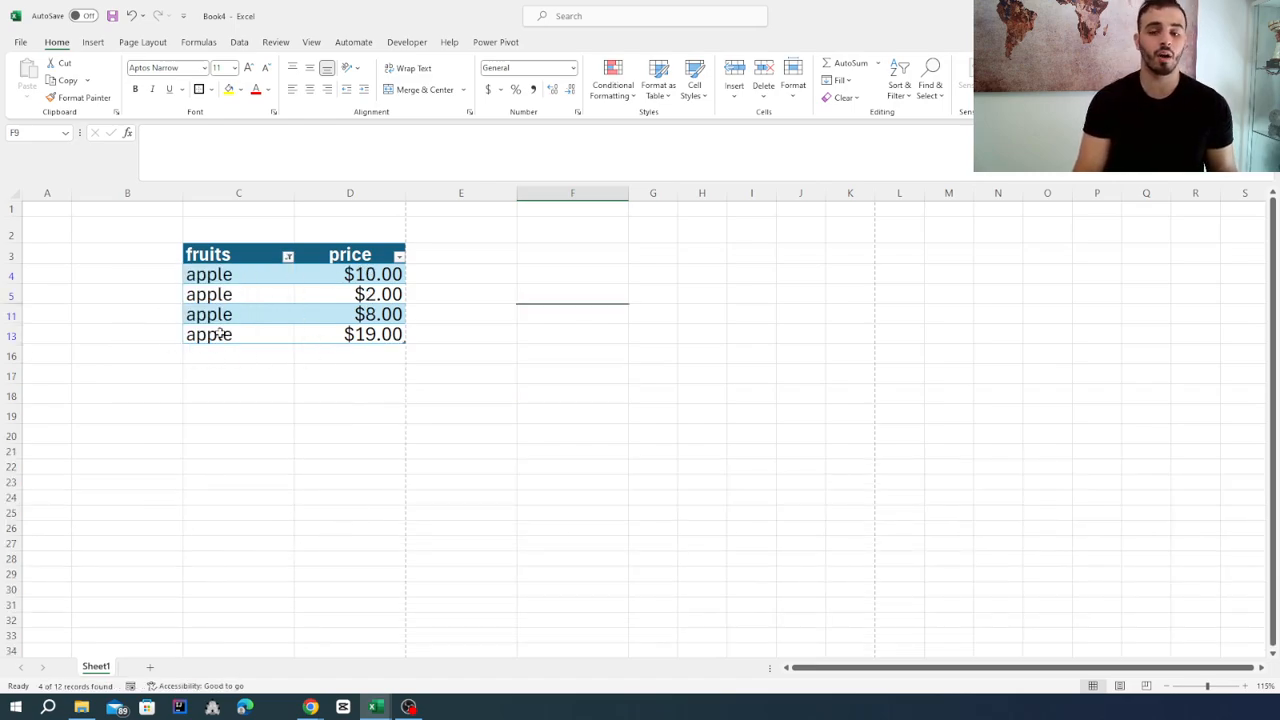
Change the fruits column filter to show only banana, excluding apple.
{"action": "left_click", "coordinate": [288, 257]}
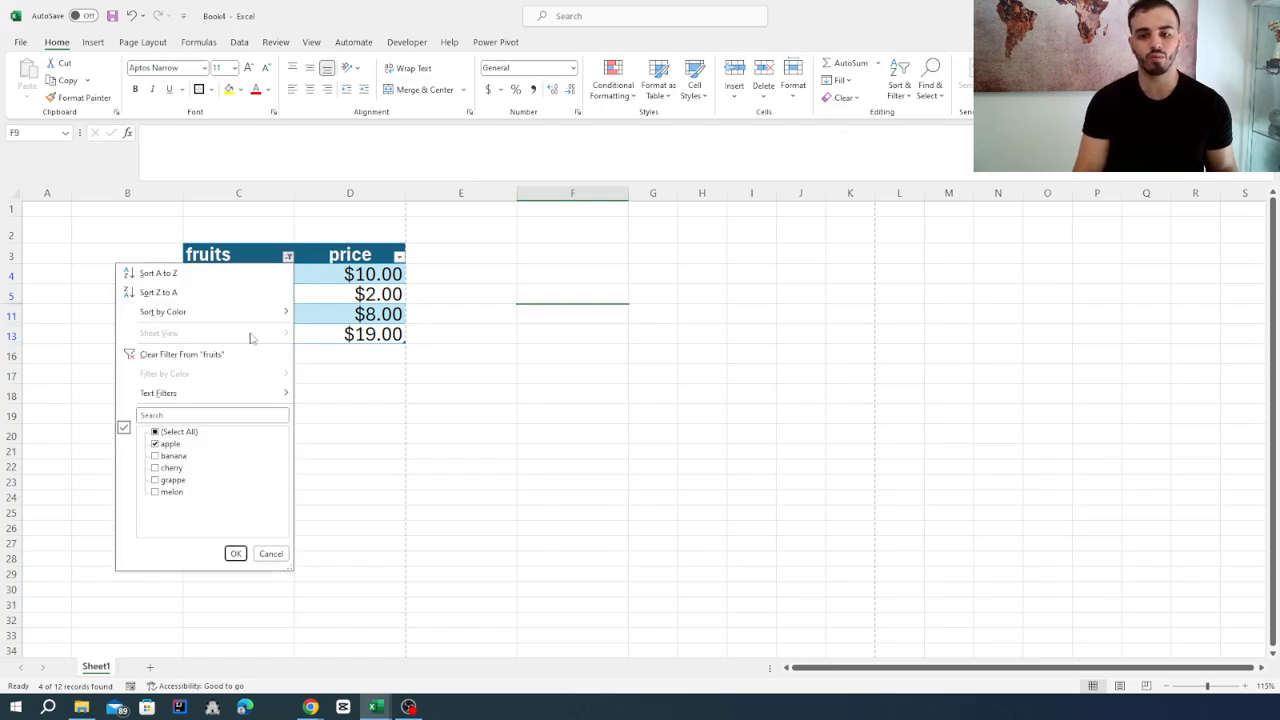
{"action": "left_click", "coordinate": [155, 456]}
{"action": "left_click", "coordinate": [155, 444]}
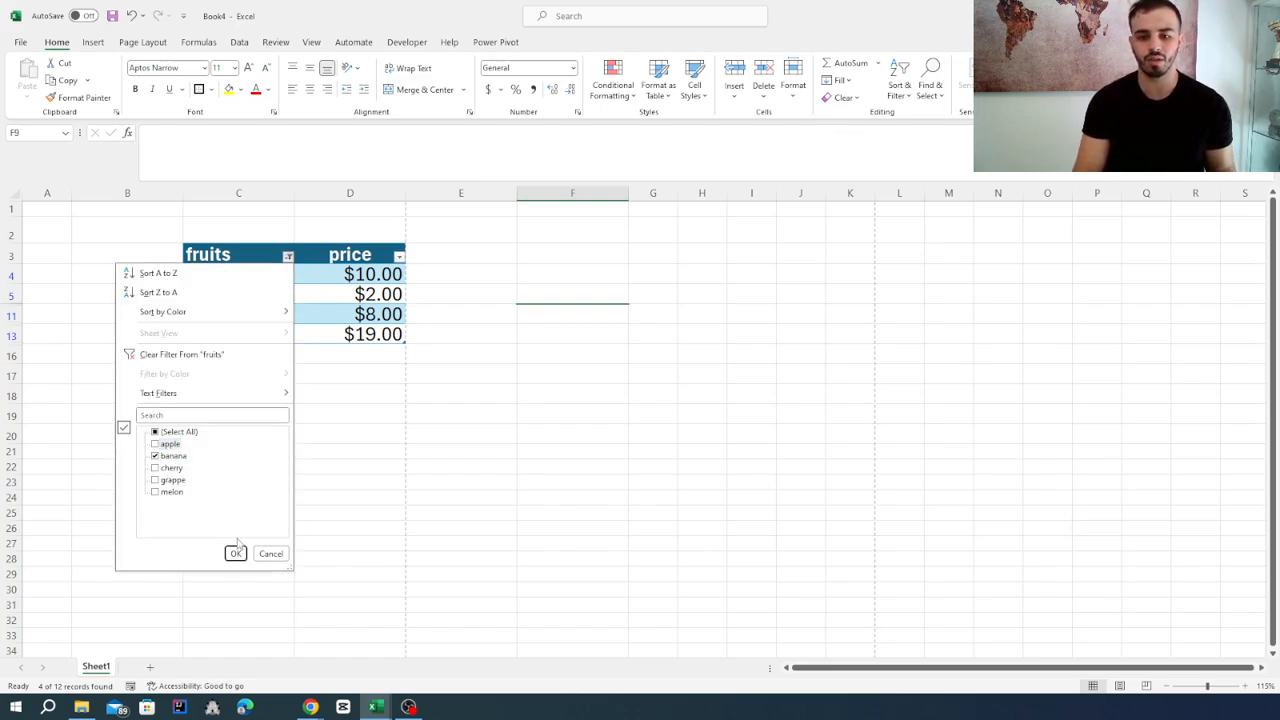
{"action": "left_click", "coordinate": [235, 553]}
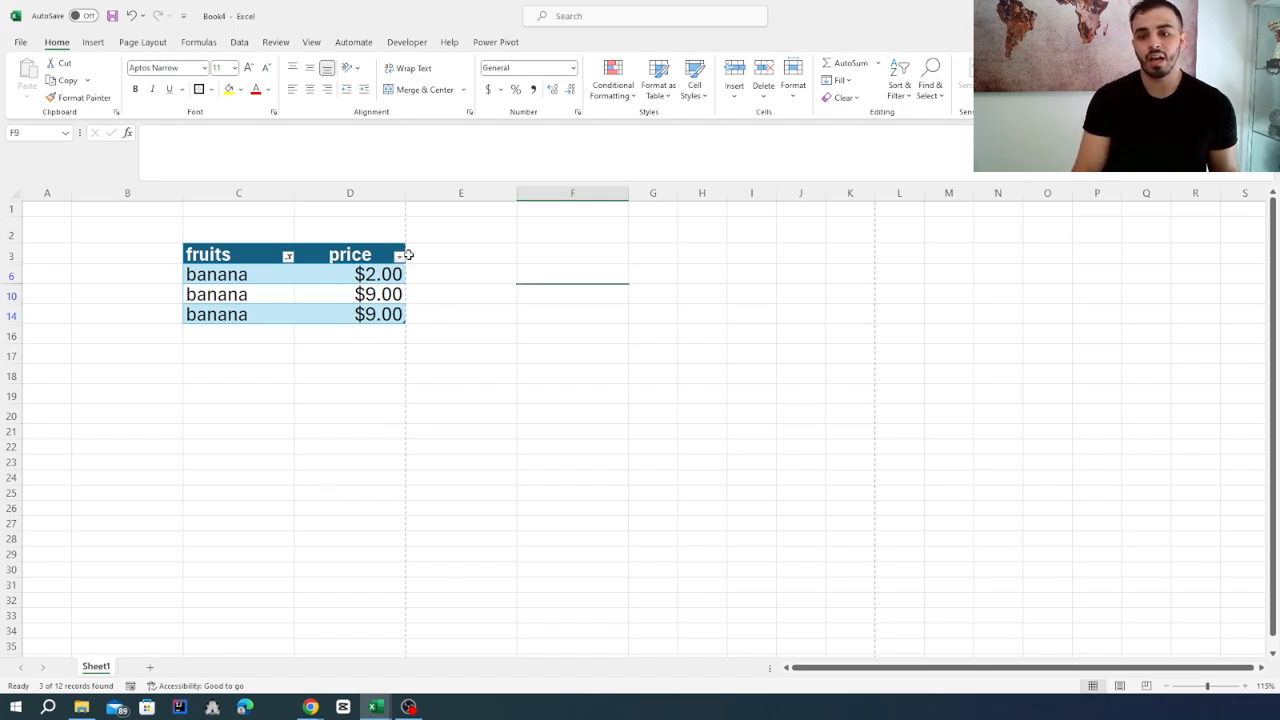
Check the price column's filter options and recalculate the random prices in the filtered table.
{"action": "left_click", "coordinate": [399, 256]}
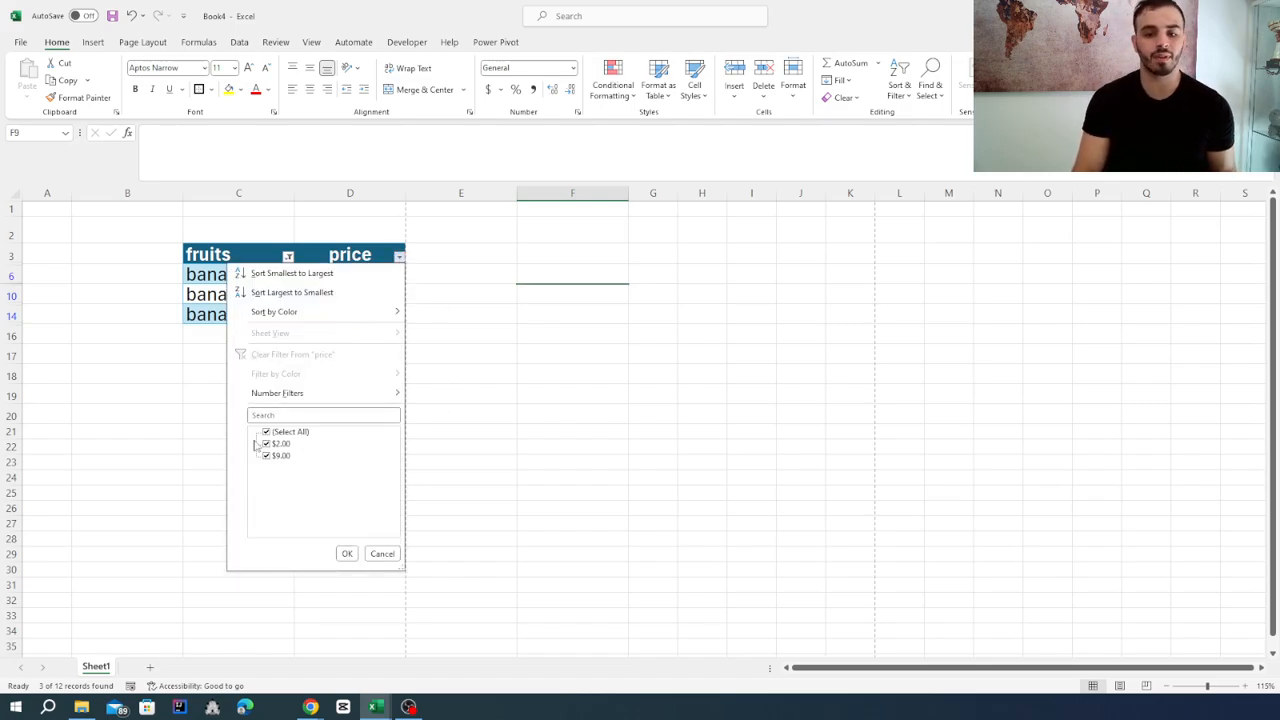
{"action": "left_click", "coordinate": [399, 257]}
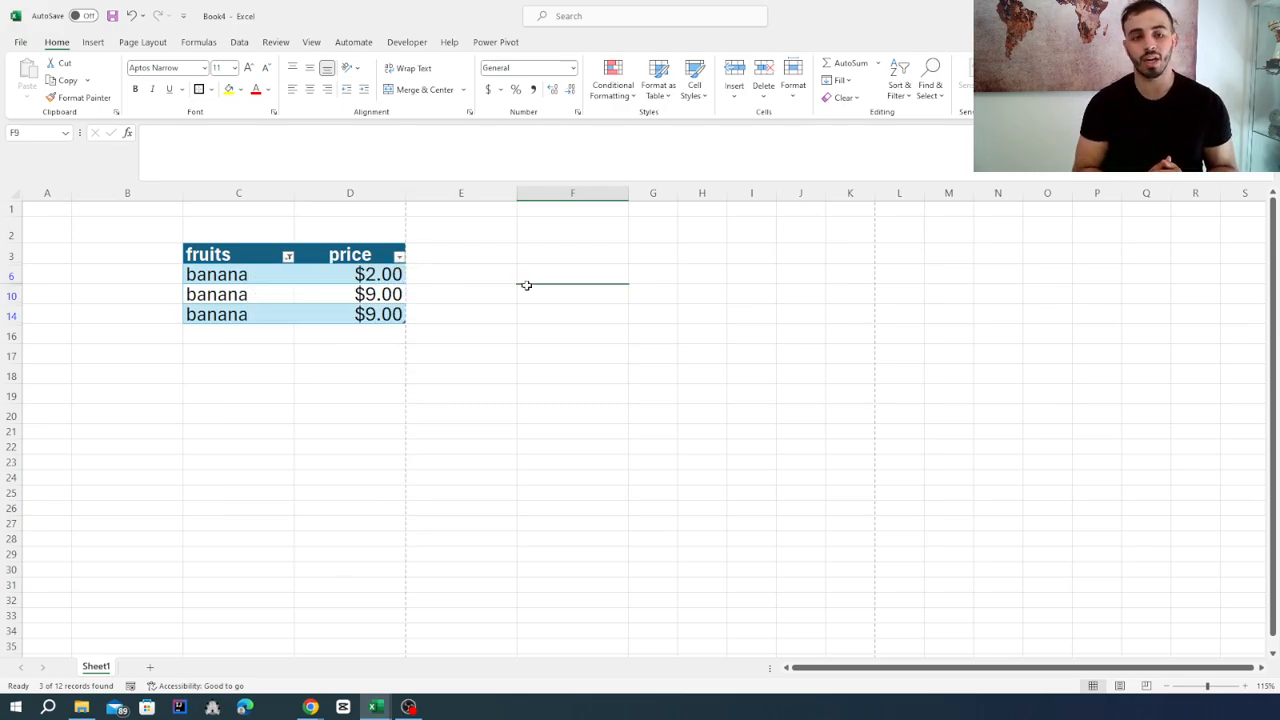
{"action": "left_click", "coordinate": [364, 318]}
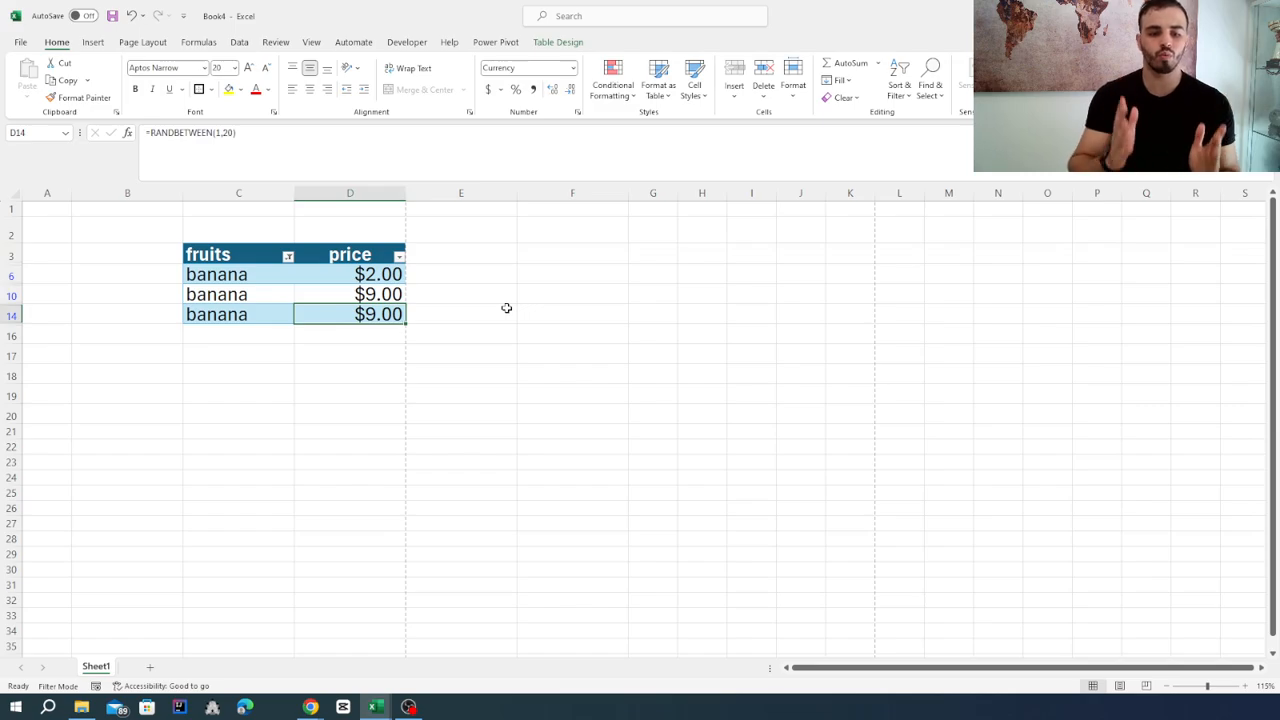
{"action": "left_click", "coordinate": [543, 290]}
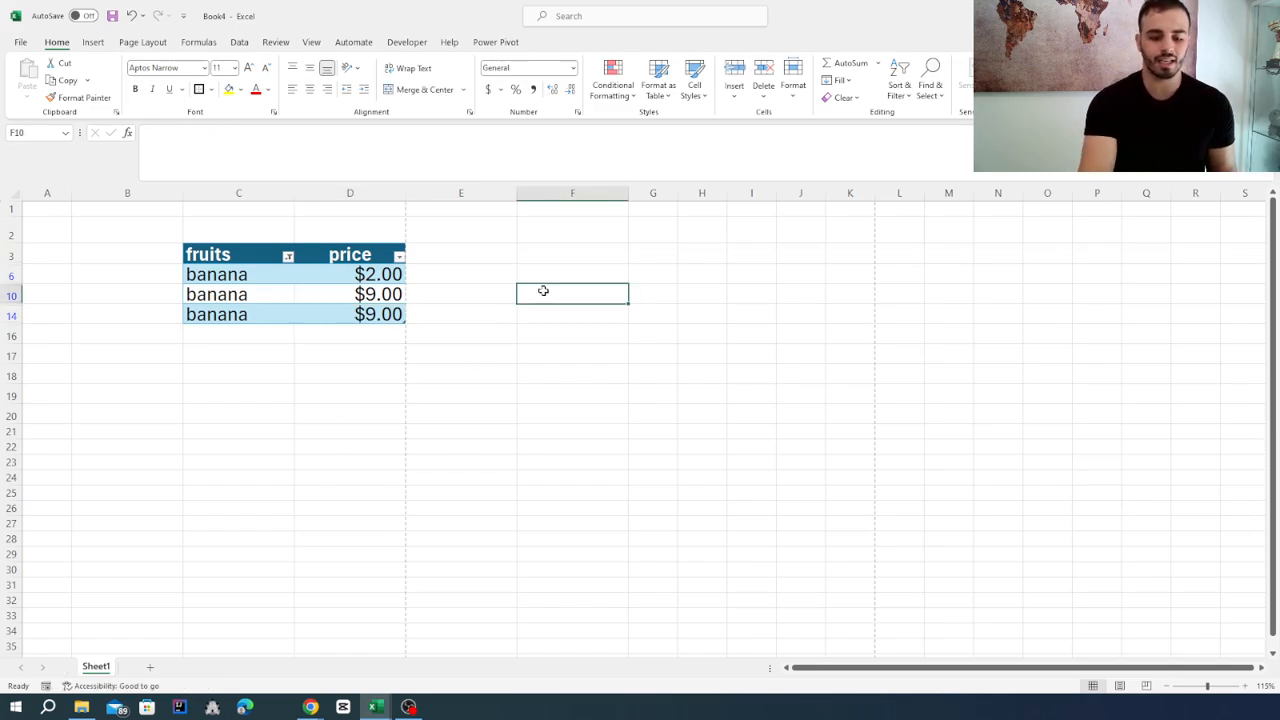
{"action": "key", "text": "F9"}
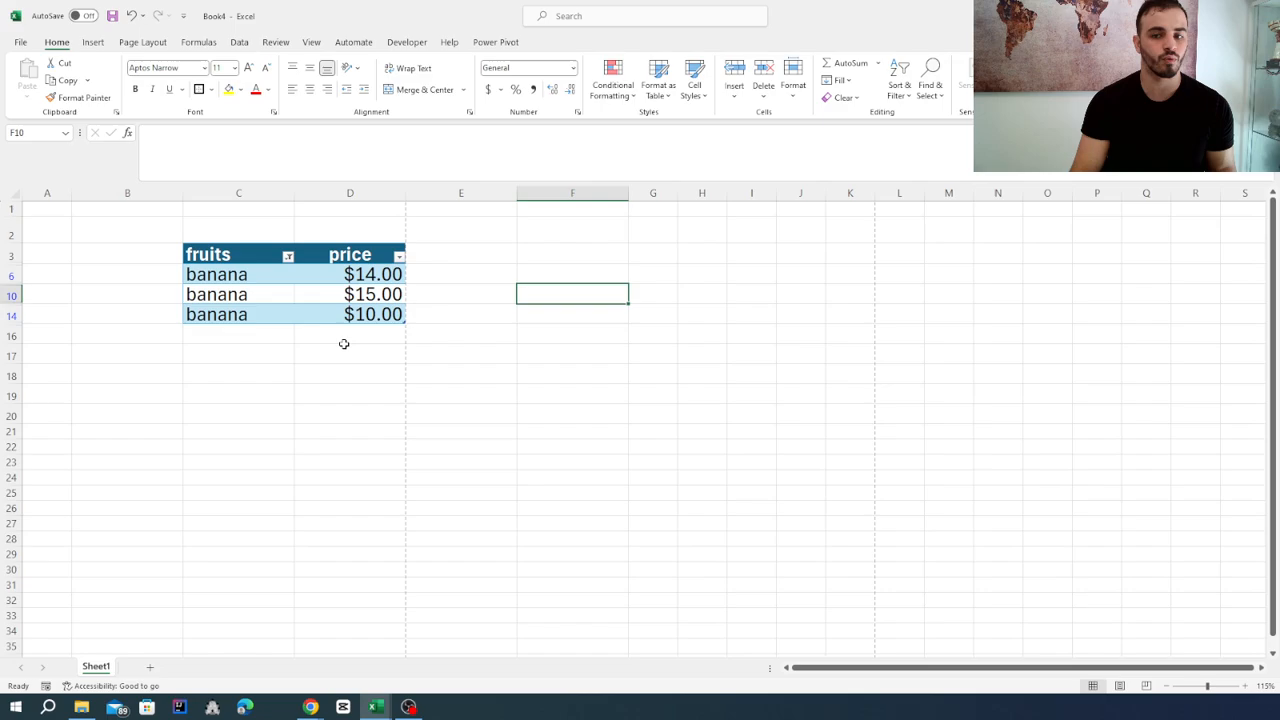
Reset the fruits column filter so that all fruits are included again.
{"action": "left_click", "coordinate": [289, 257]}
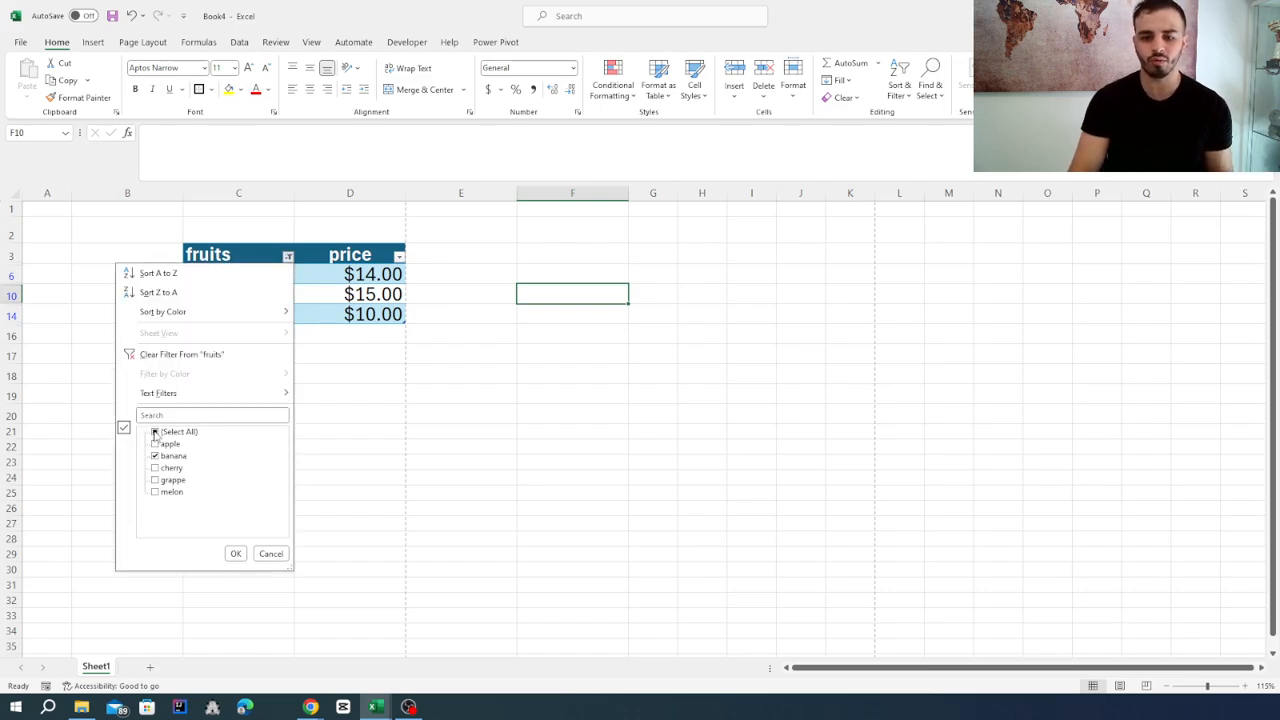
{"action": "left_click", "coordinate": [235, 553]}
{"action": "left_click", "coordinate": [508, 414]}
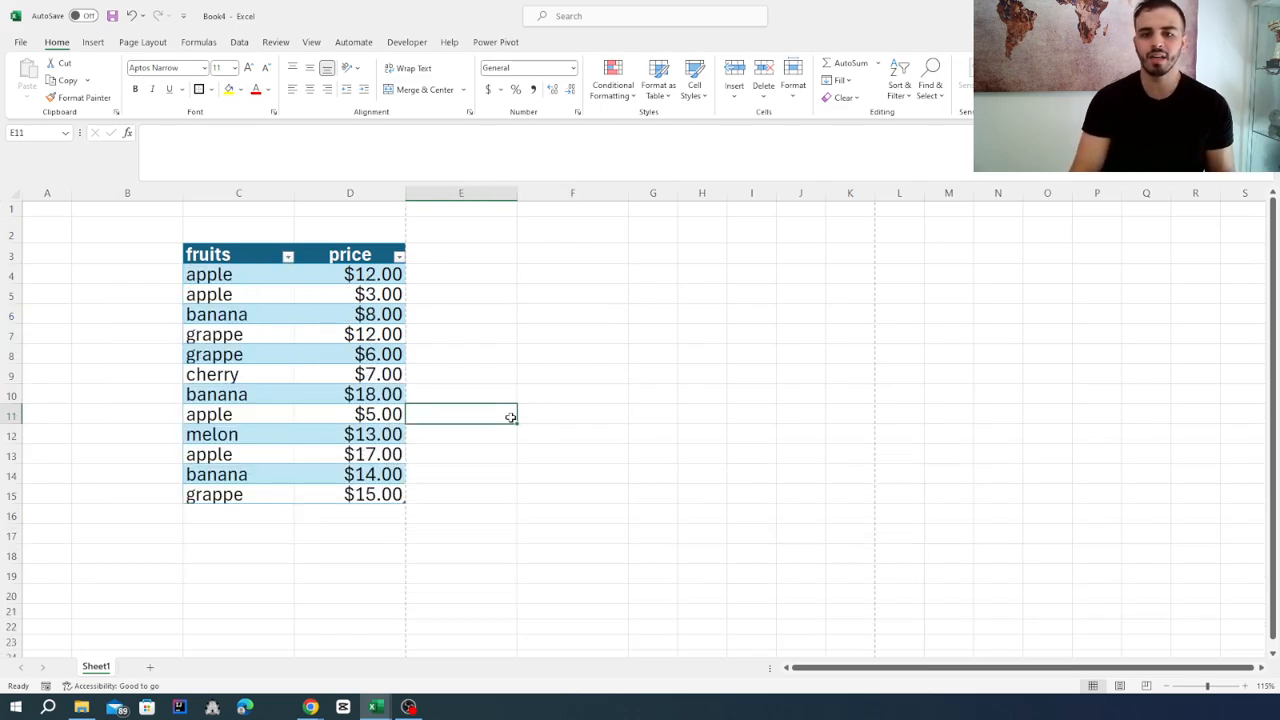
Insert an online picture from the Apple category, the red apple on a teal background, into cell E11.
{"action": "left_click", "coordinate": [93, 43]}
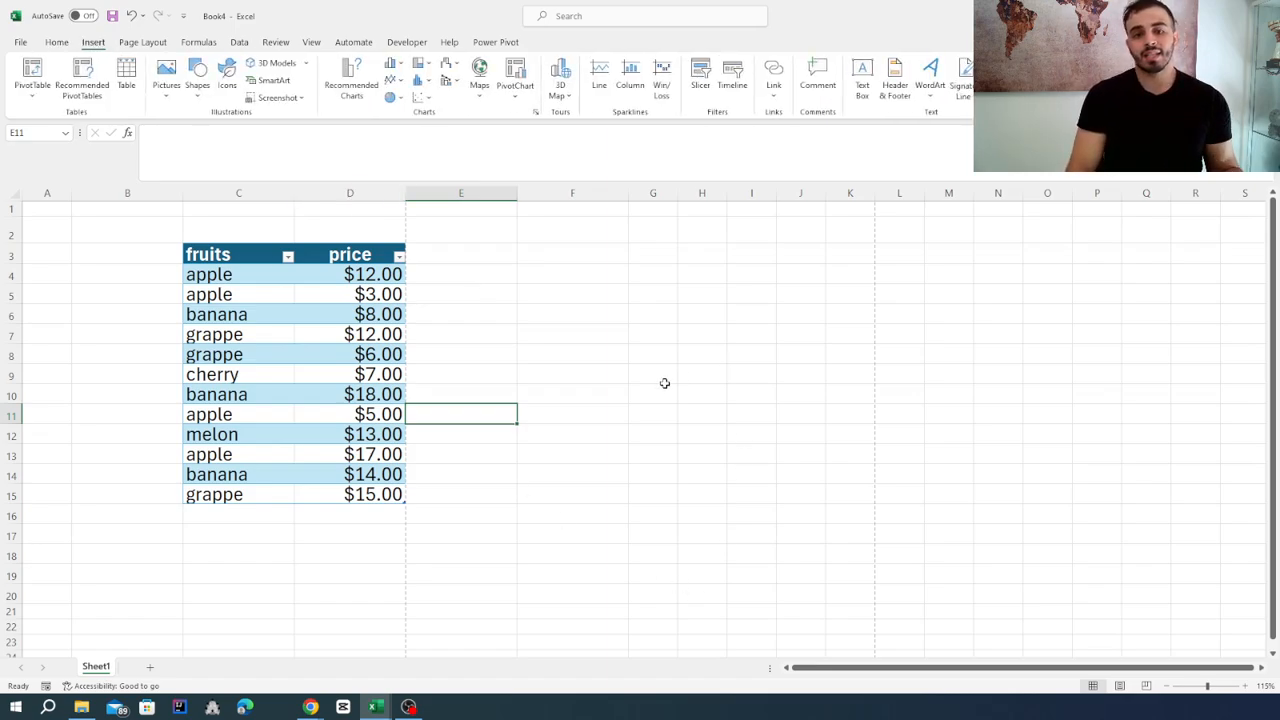
{"action": "left_click", "coordinate": [167, 100]}
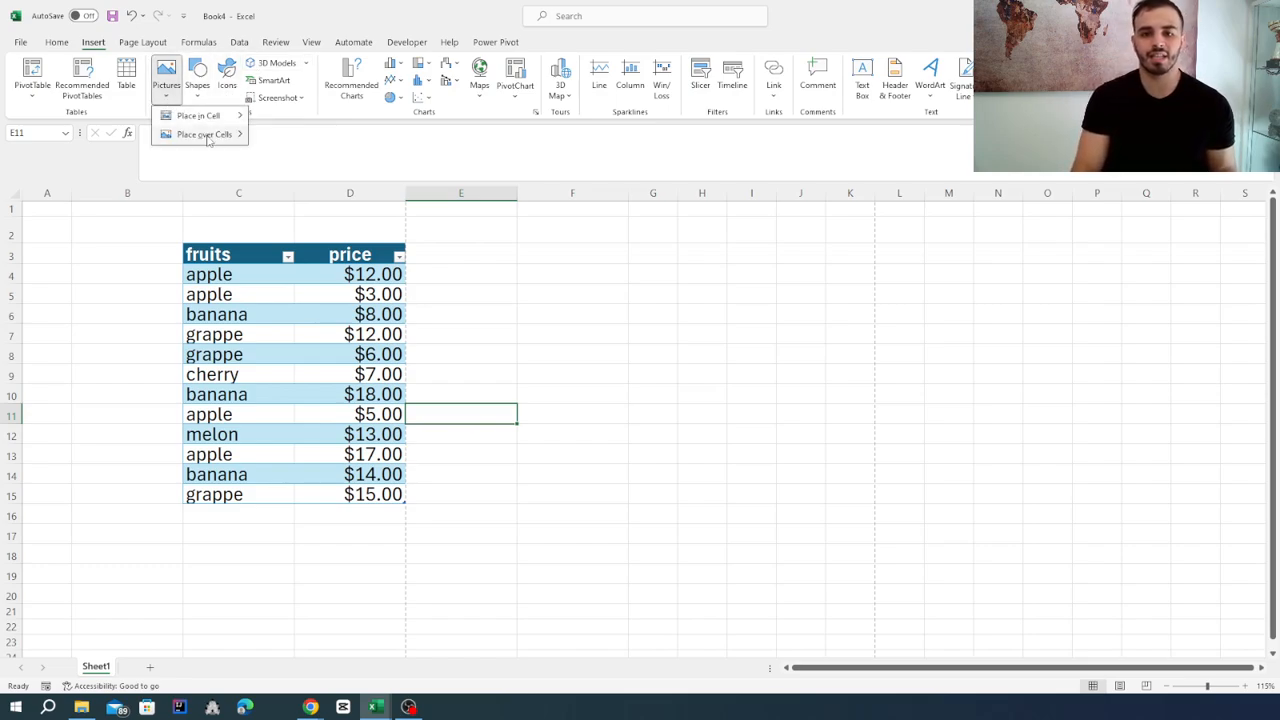
{"action": "mouse_move", "coordinate": [222, 120]}
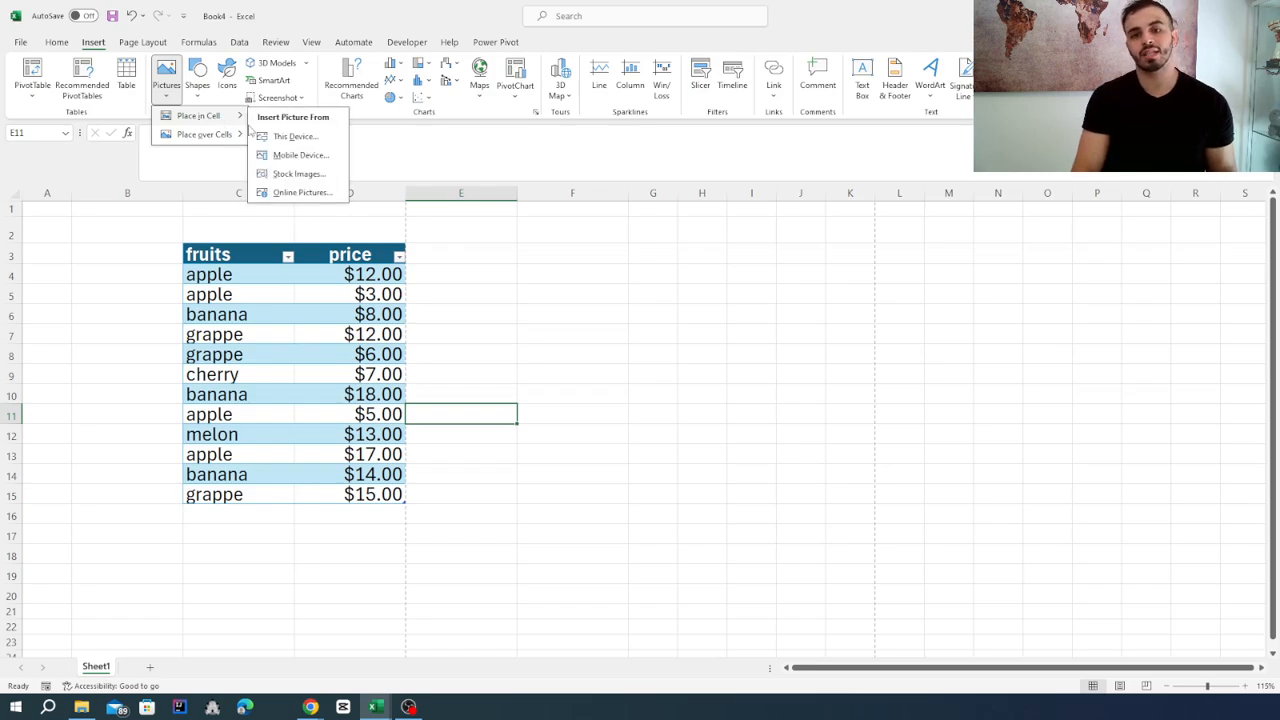
{"action": "left_click", "coordinate": [296, 193]}
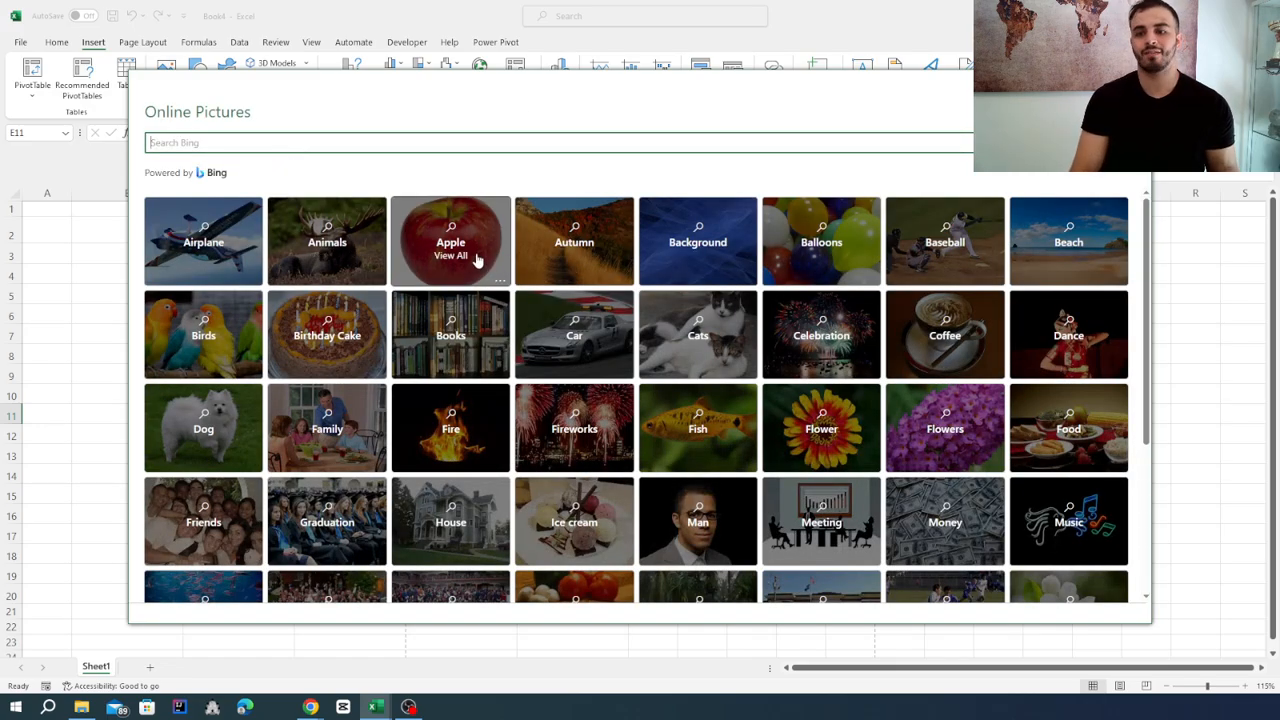
{"action": "left_click", "coordinate": [476, 259]}
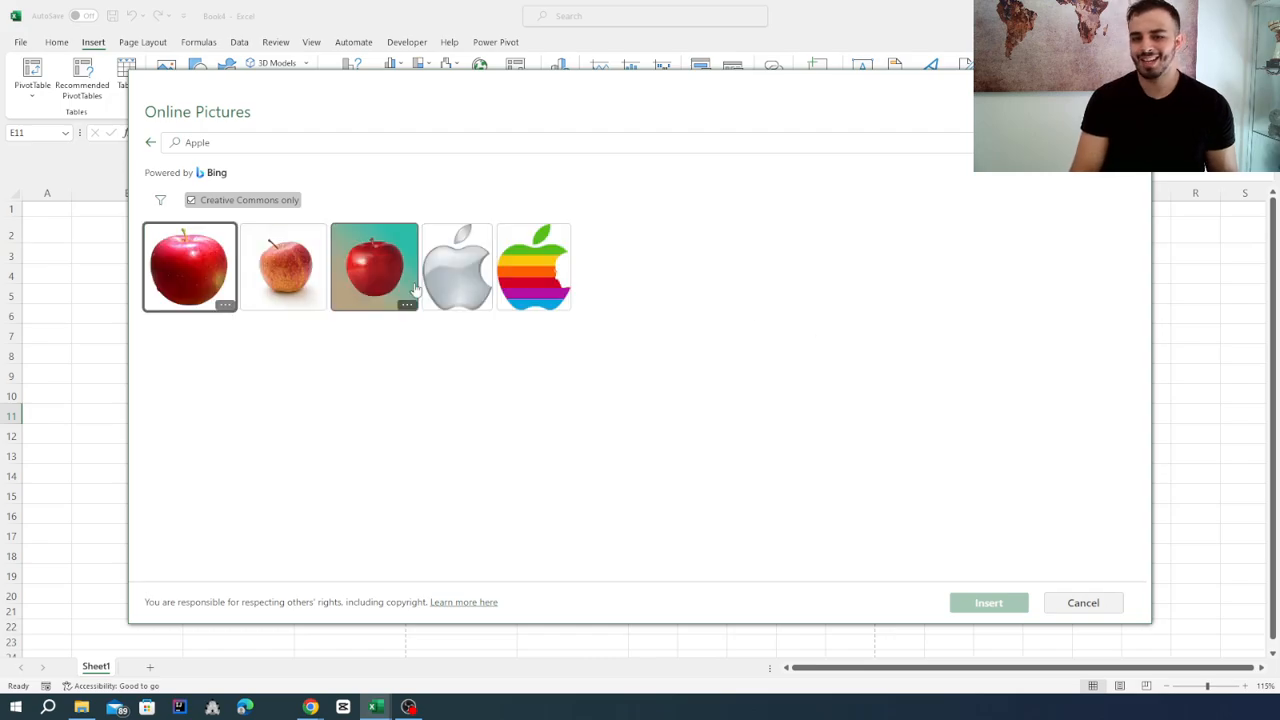
{"action": "left_click", "coordinate": [365, 274]}
{"action": "left_click", "coordinate": [975, 605]}
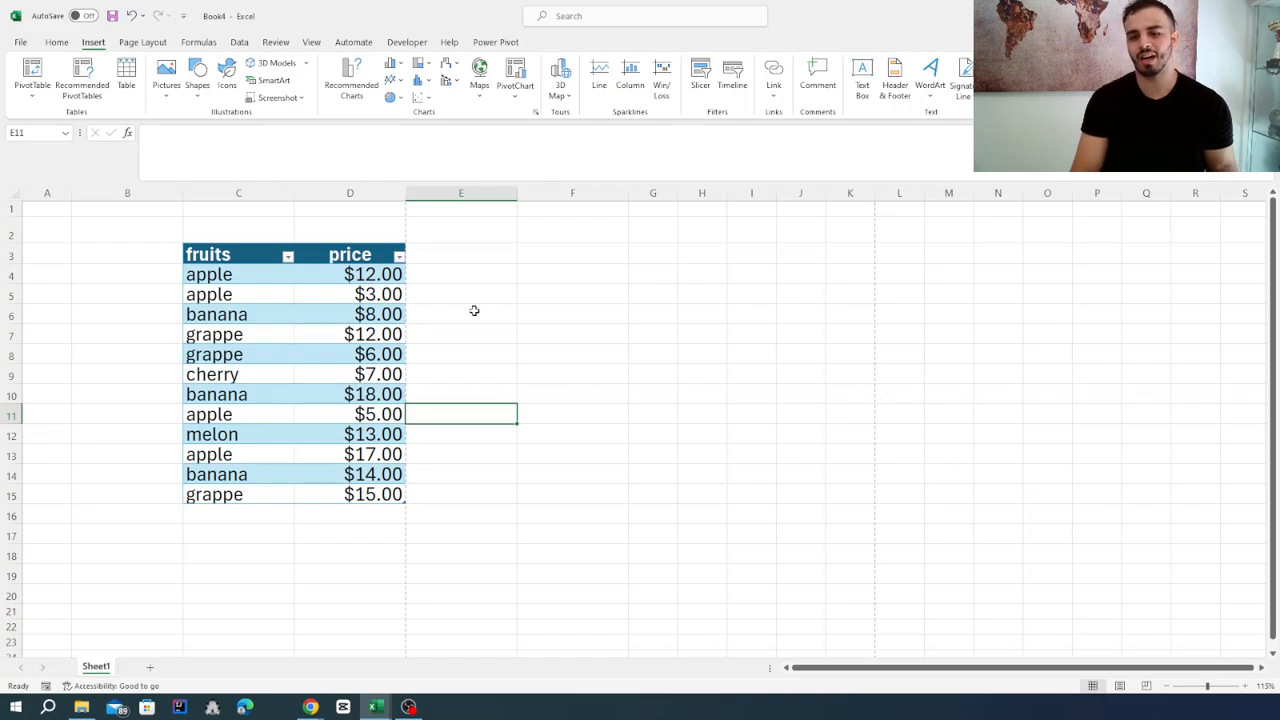
{"action": "left_click", "coordinate": [419, 417]}
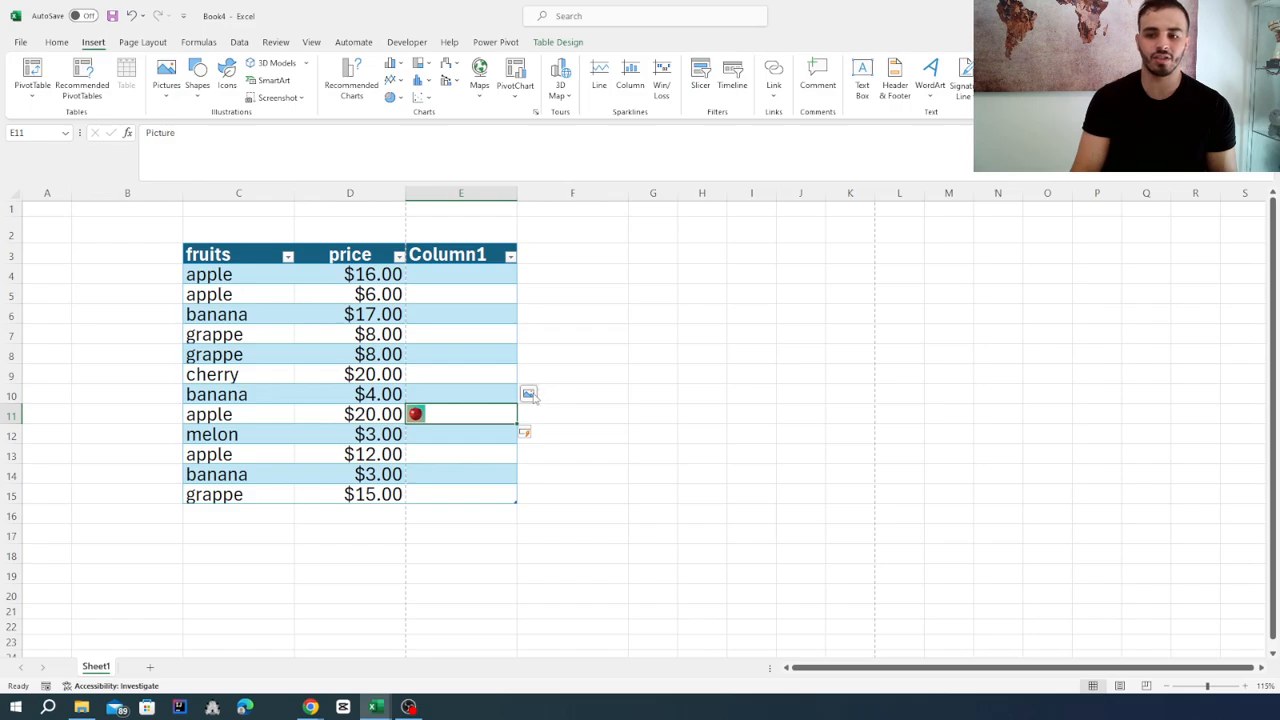
Try to open the apple picture inside cell E11 for editing.
{"action": "left_click", "coordinate": [708, 232]}
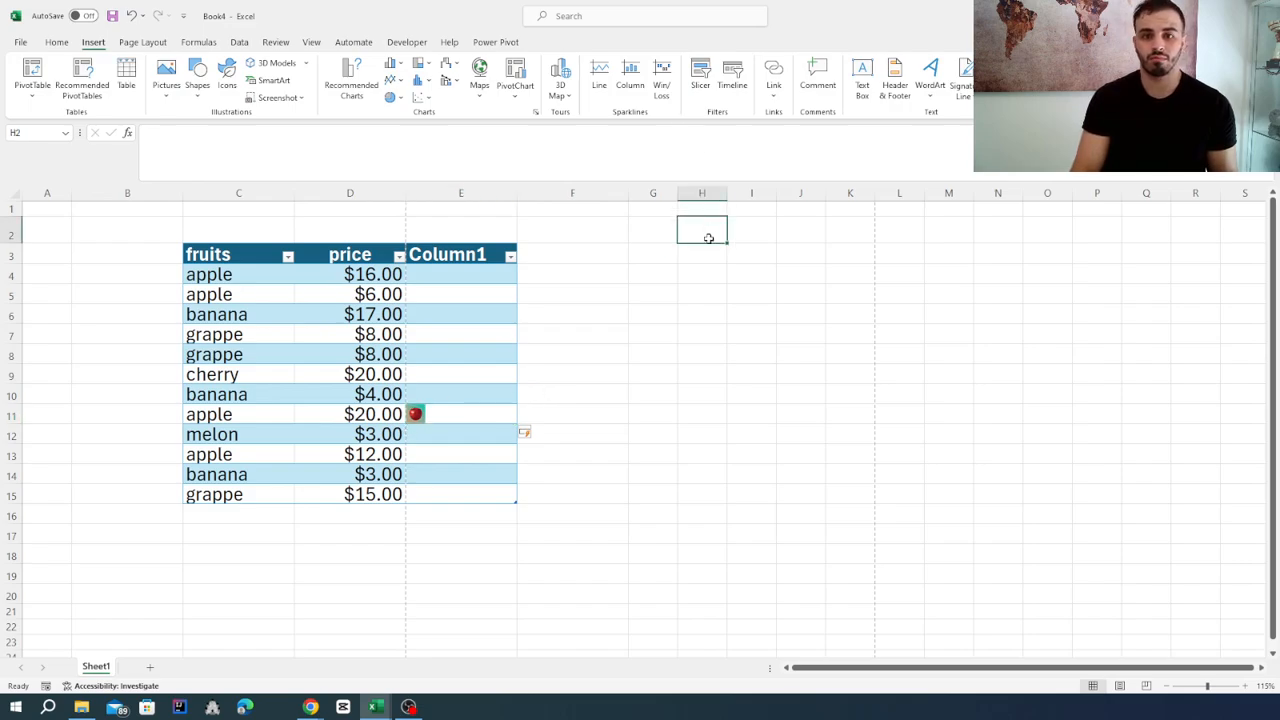
{"action": "left_click", "coordinate": [650, 256]}
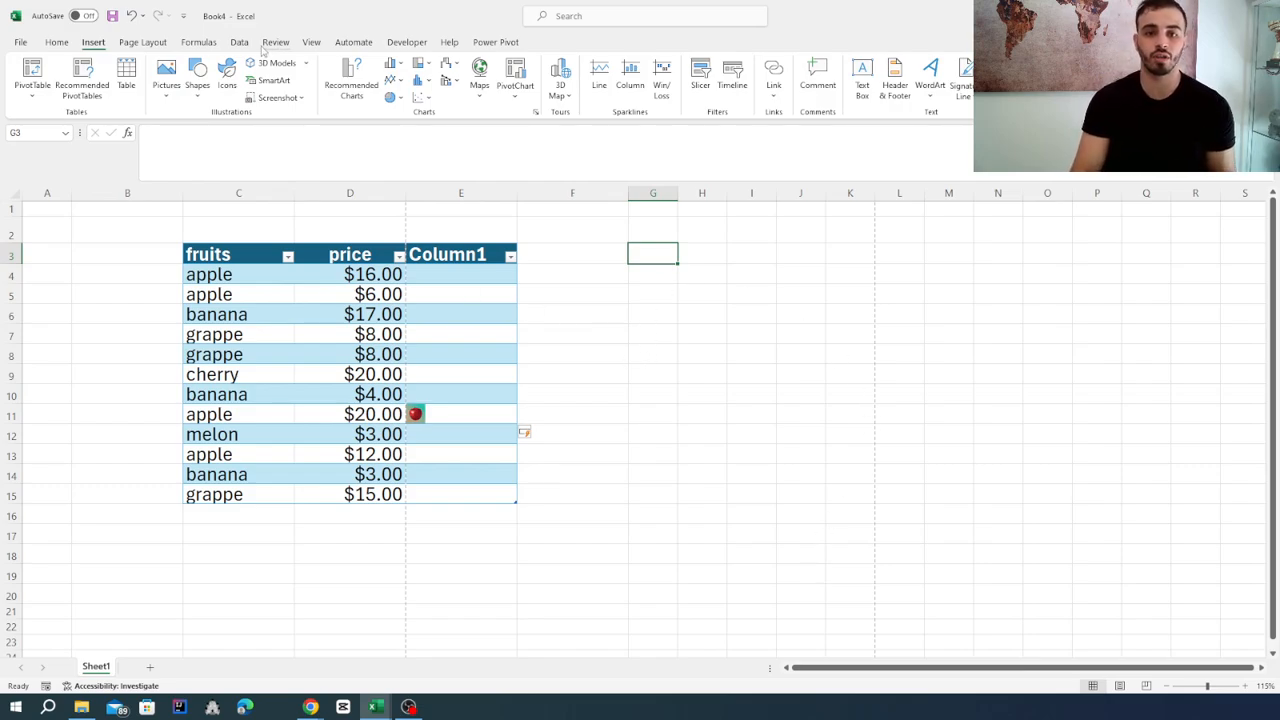
{"action": "double_click", "coordinate": [420, 416]}
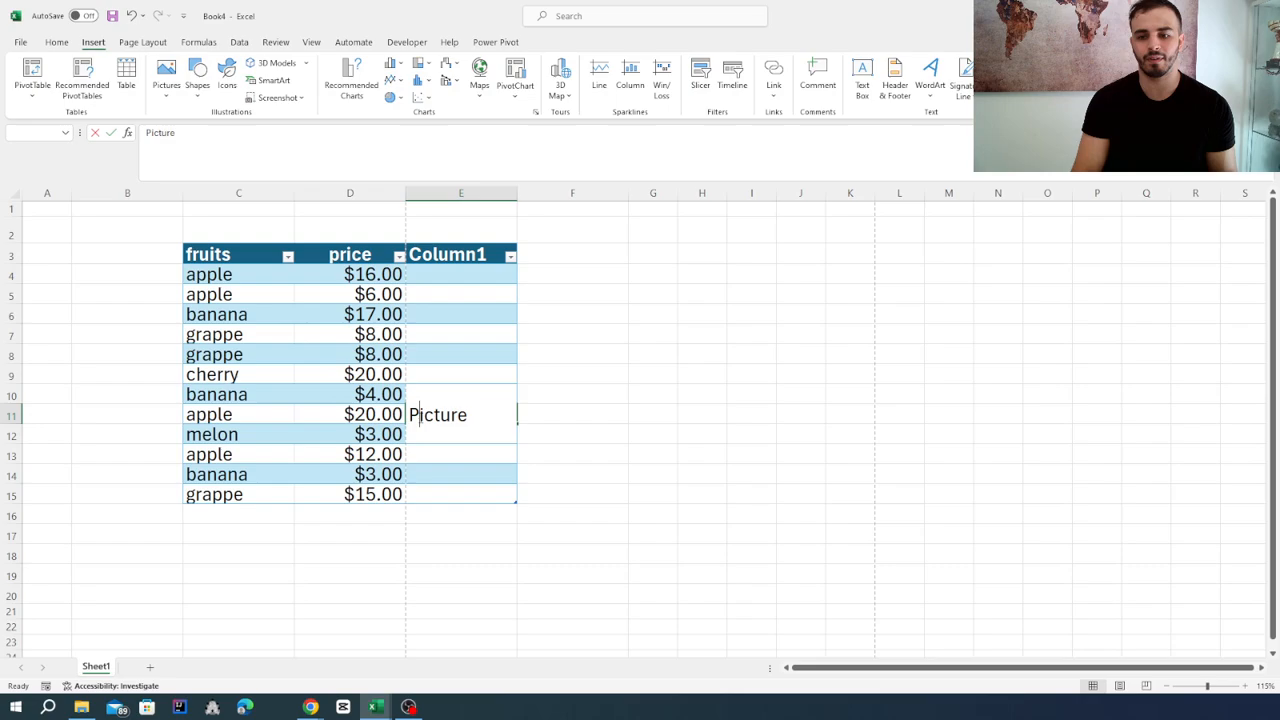
{"action": "left_click", "coordinate": [618, 434]}
{"action": "double_click", "coordinate": [490, 415]}
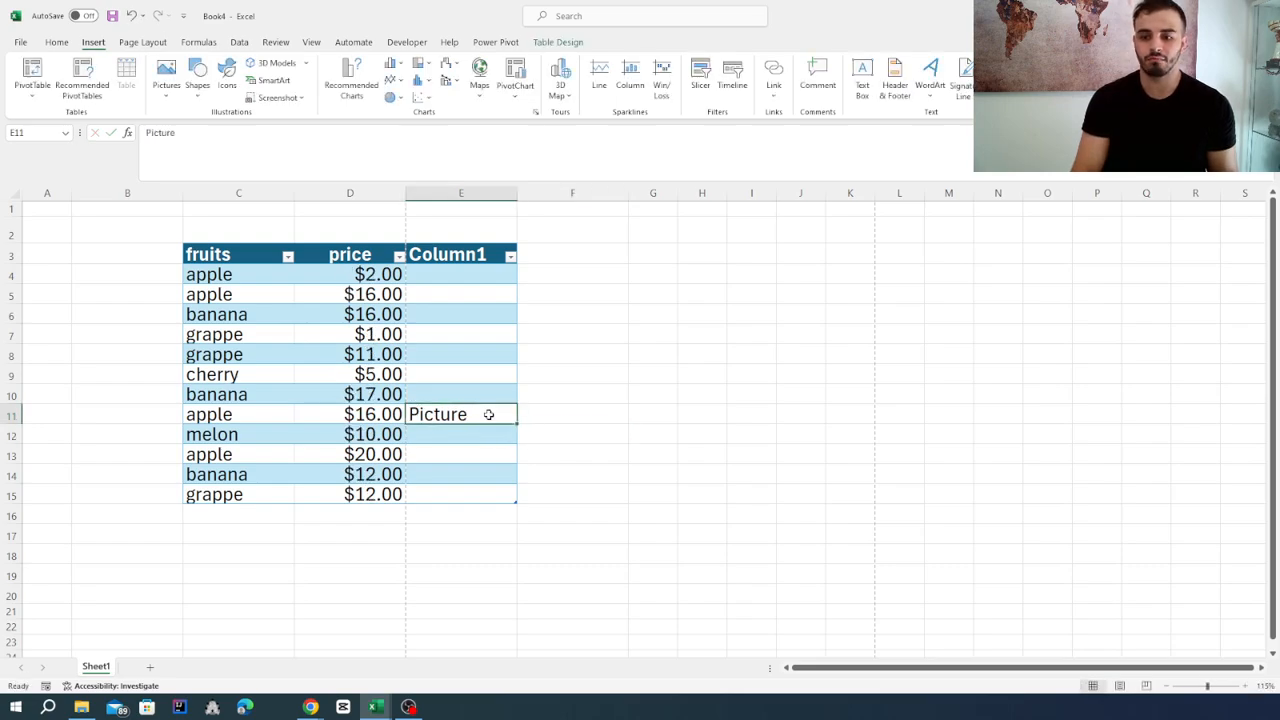
{"action": "left_click", "coordinate": [627, 430]}
{"action": "left_click", "coordinate": [482, 414]}
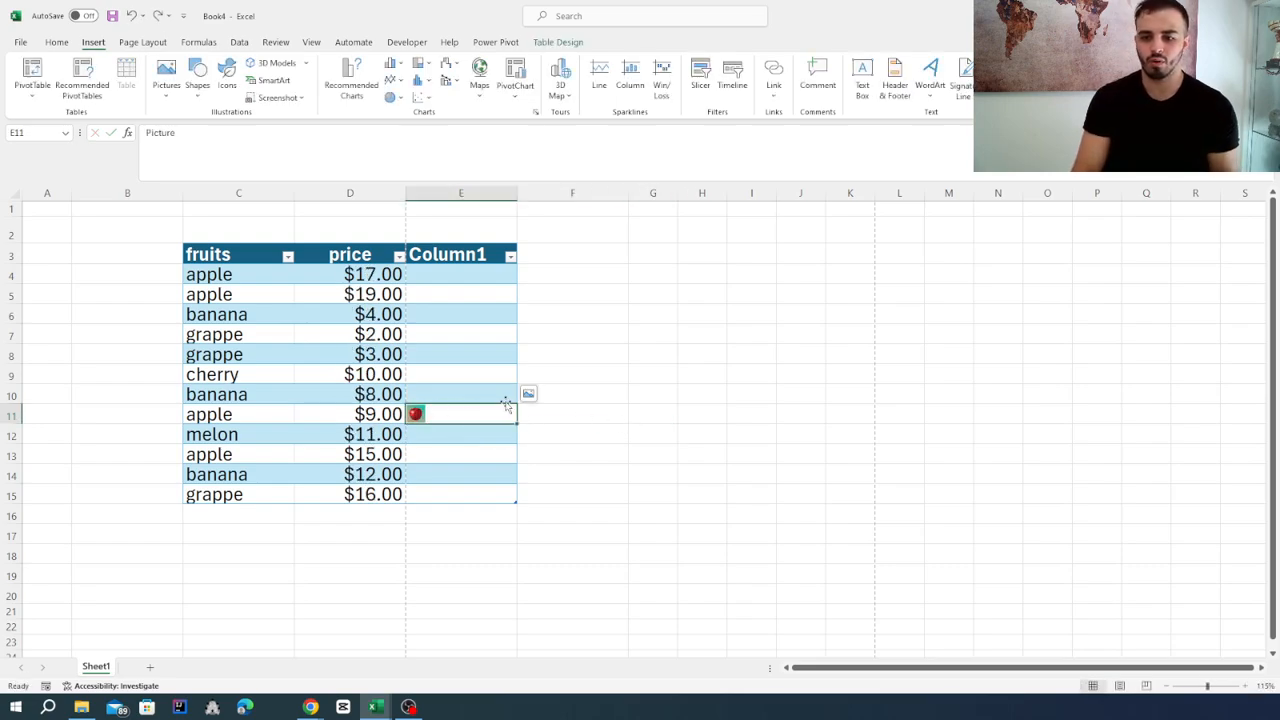
Place the apple picture over the cells, then move and shrink it beside the table to span about columns F to M.
{"action": "left_click", "coordinate": [528, 396]}
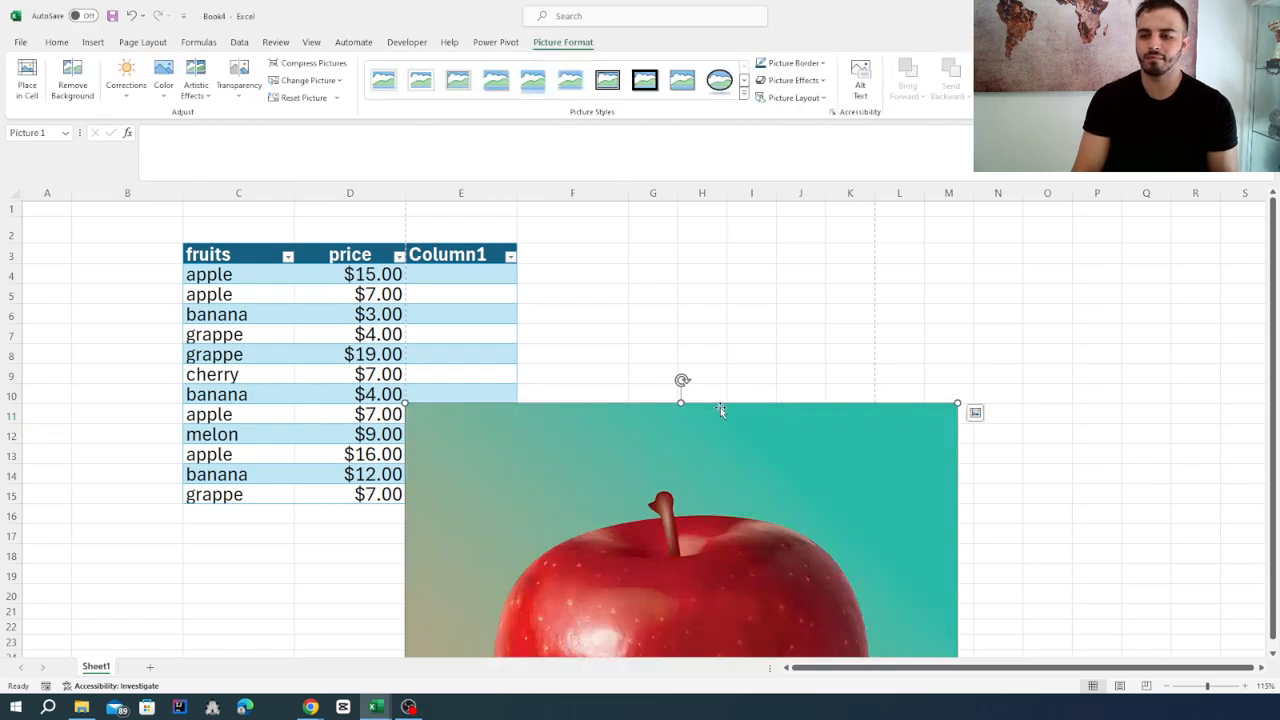
{"action": "left_click_drag", "start_coordinate": [720, 409], "coordinate": [787, 240]}
{"action": "scroll", "coordinate": [1174, 466], "scroll_direction": "down", "scroll_amount": 1}
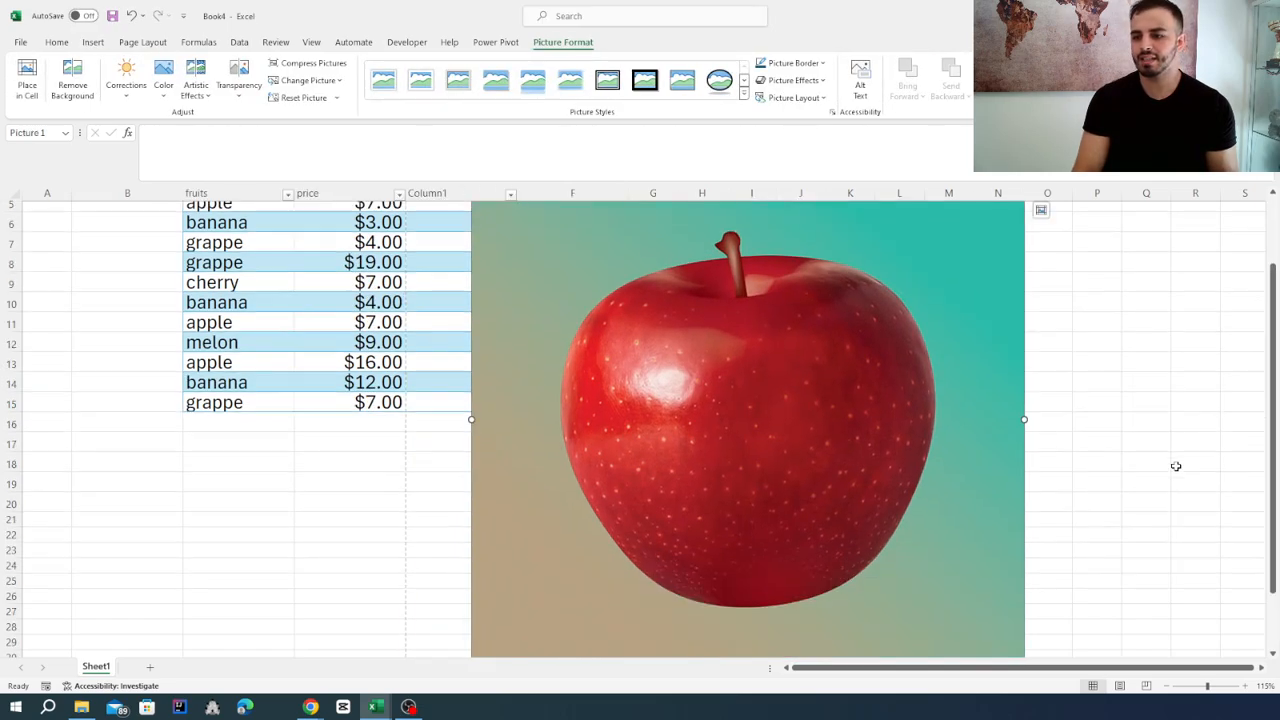
{"action": "scroll", "coordinate": [853, 436], "scroll_direction": "down", "scroll_amount": 1, "text": "ctrl"}
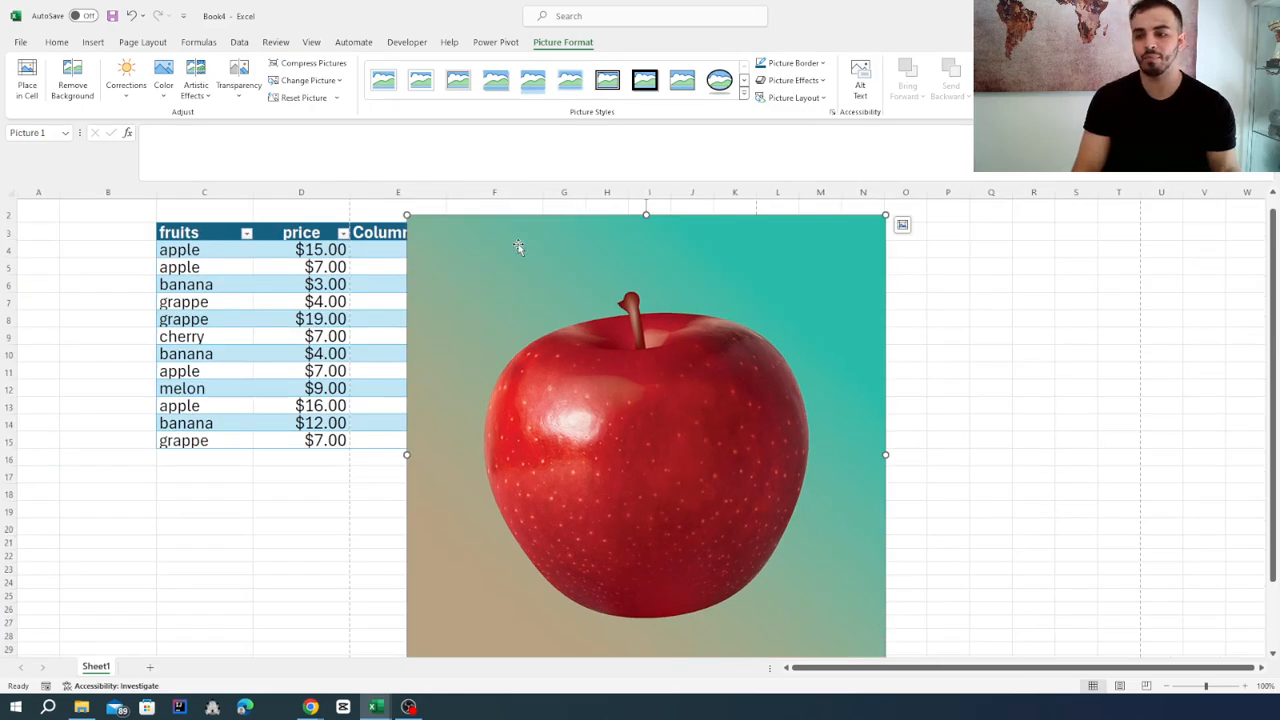
{"action": "left_click_drag", "start_coordinate": [407, 215], "coordinate": [633, 248]}
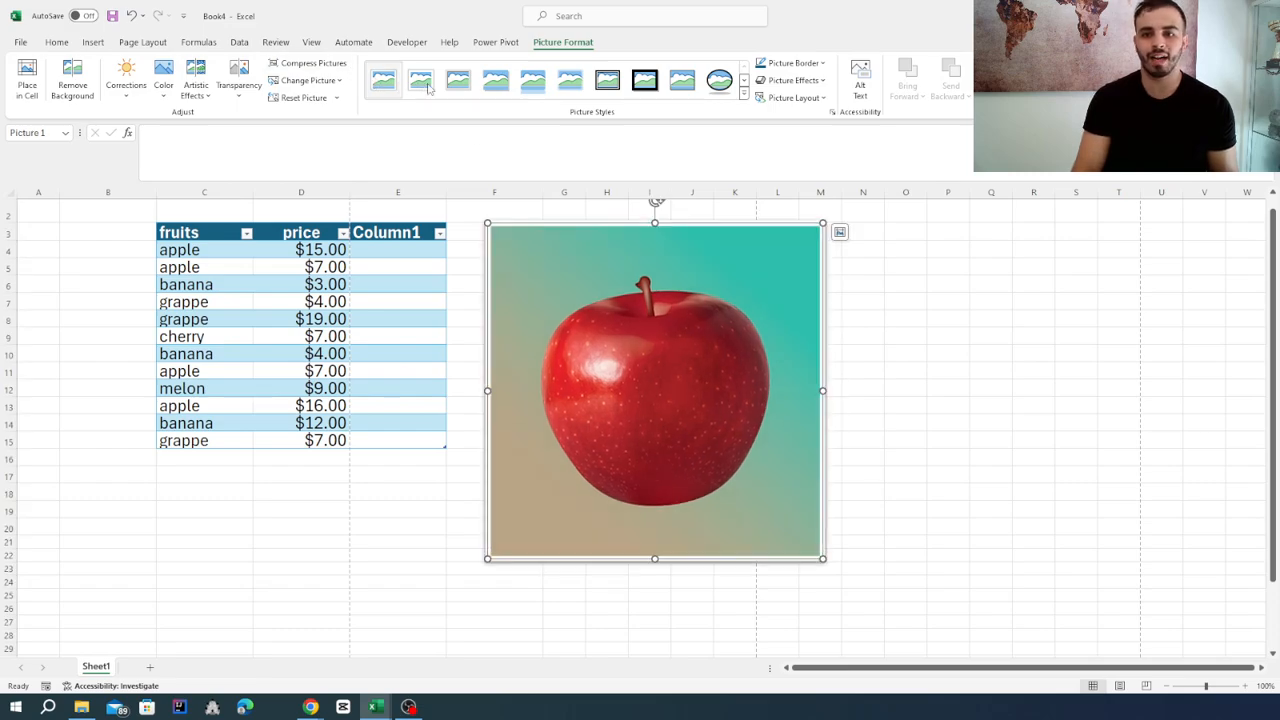
Try a black-framed picture style on the apple picture and delete the picture from the sheet.
{"action": "left_click", "coordinate": [640, 84]}
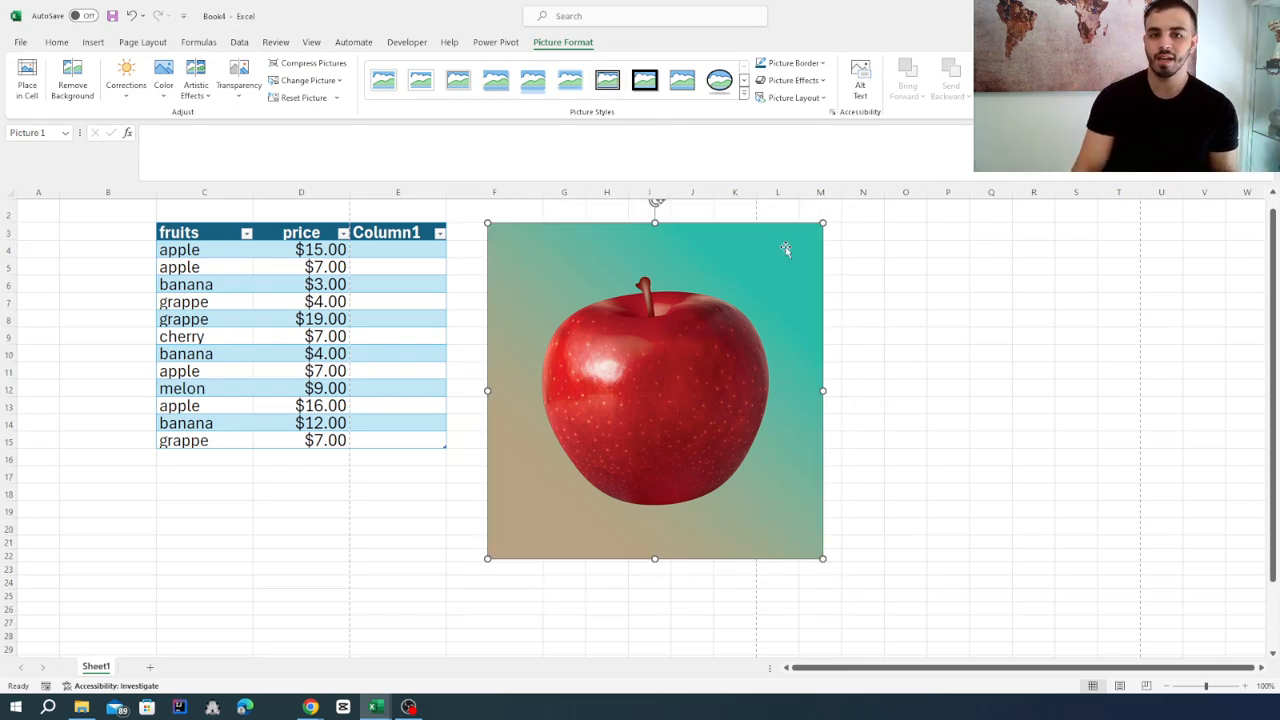
{"action": "key", "text": "Delete"}
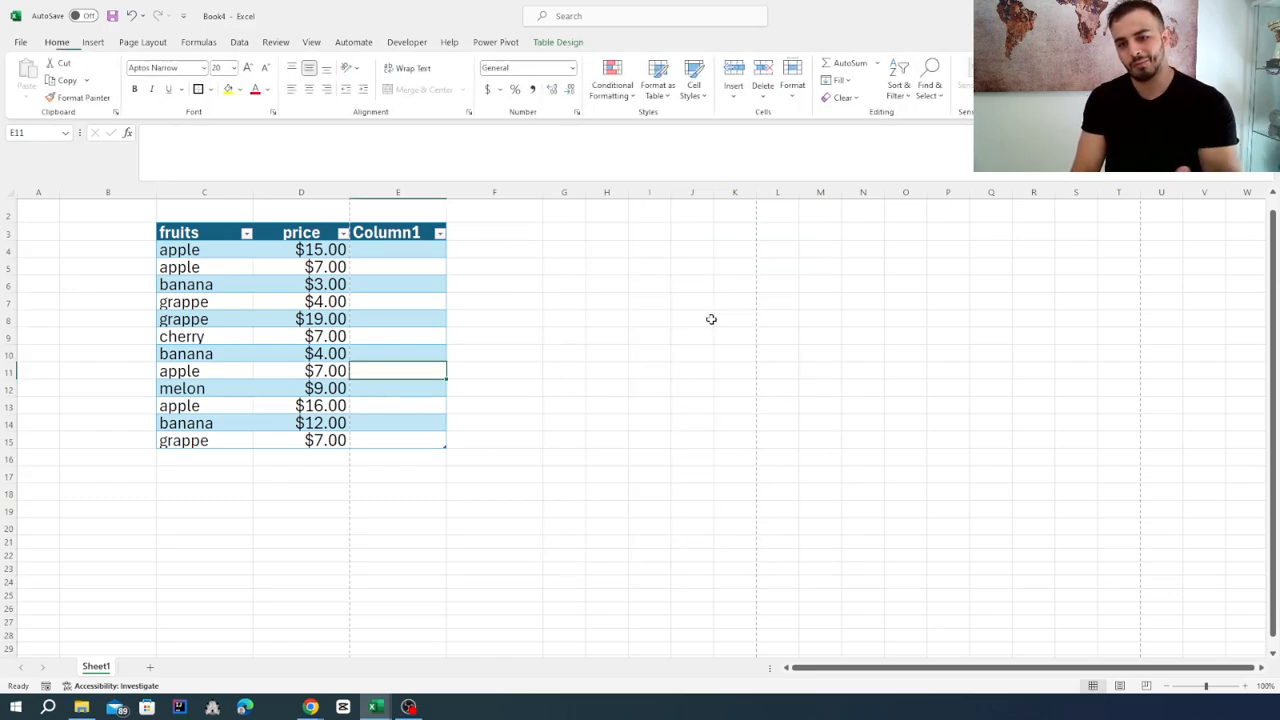
Browse the available shapes and the stock icon library without inserting anything.
{"action": "left_click", "coordinate": [90, 43]}
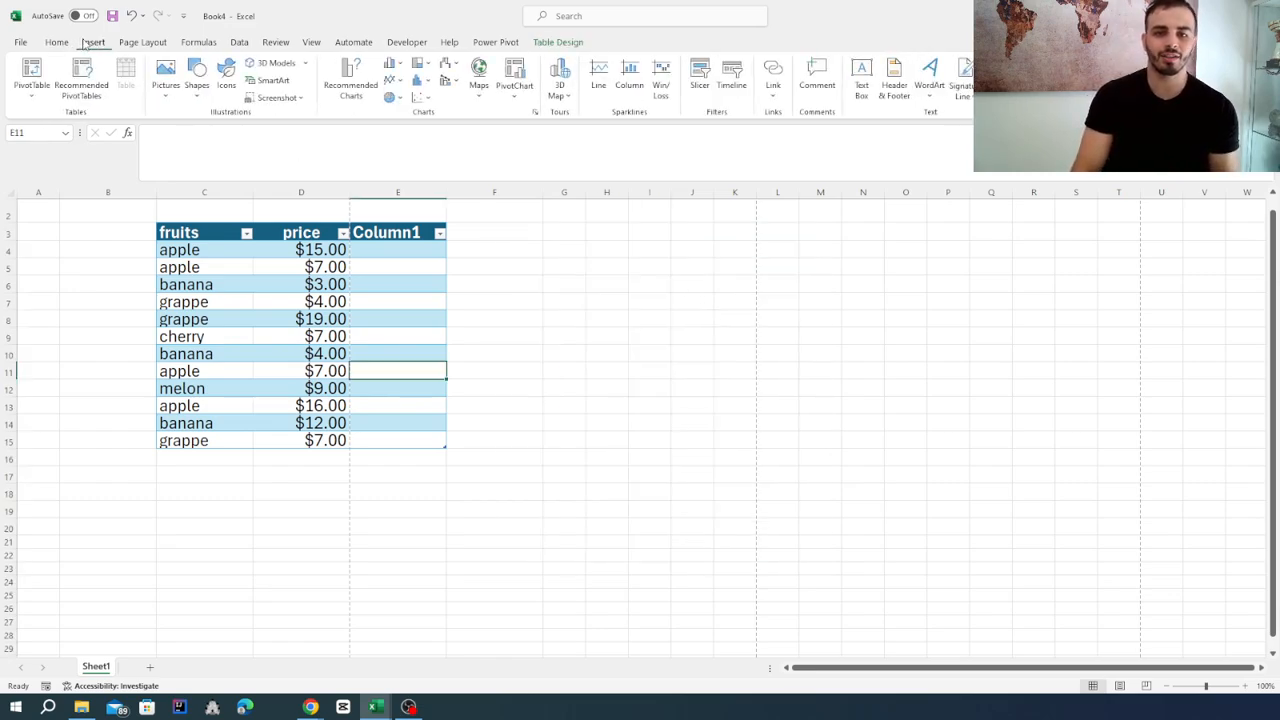
{"action": "left_click", "coordinate": [198, 100]}
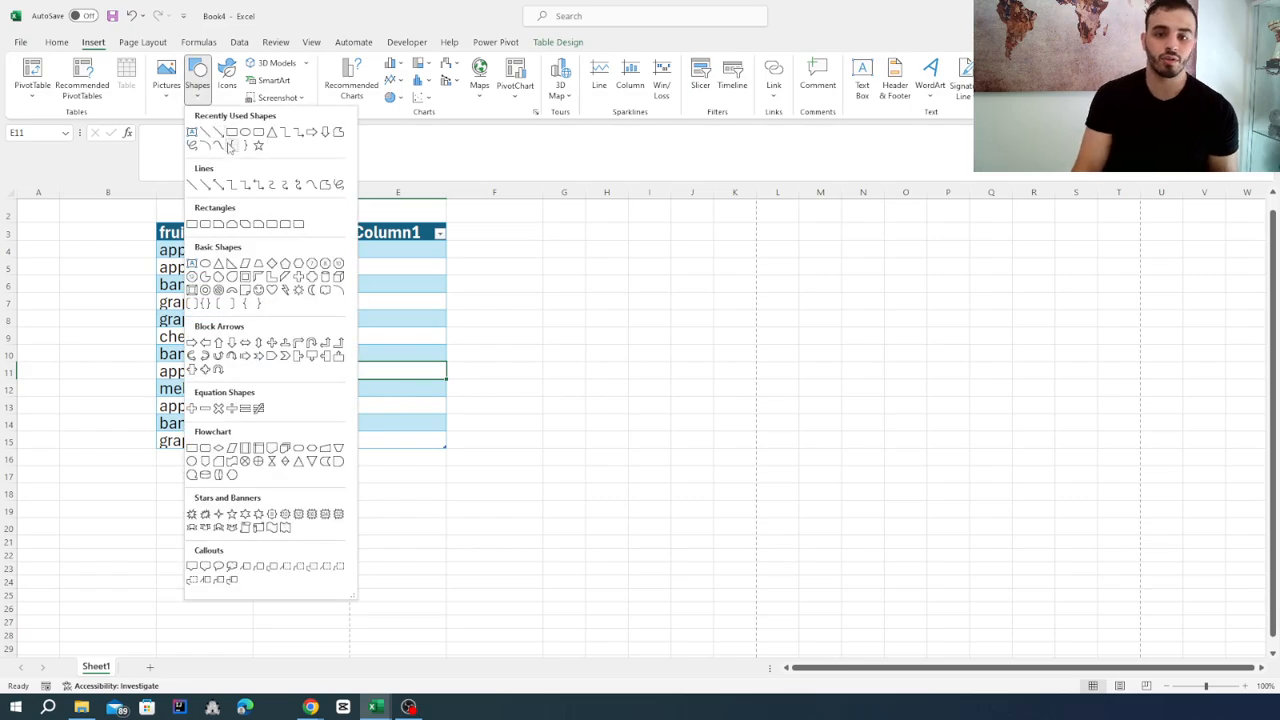
{"action": "left_click", "coordinate": [232, 86]}
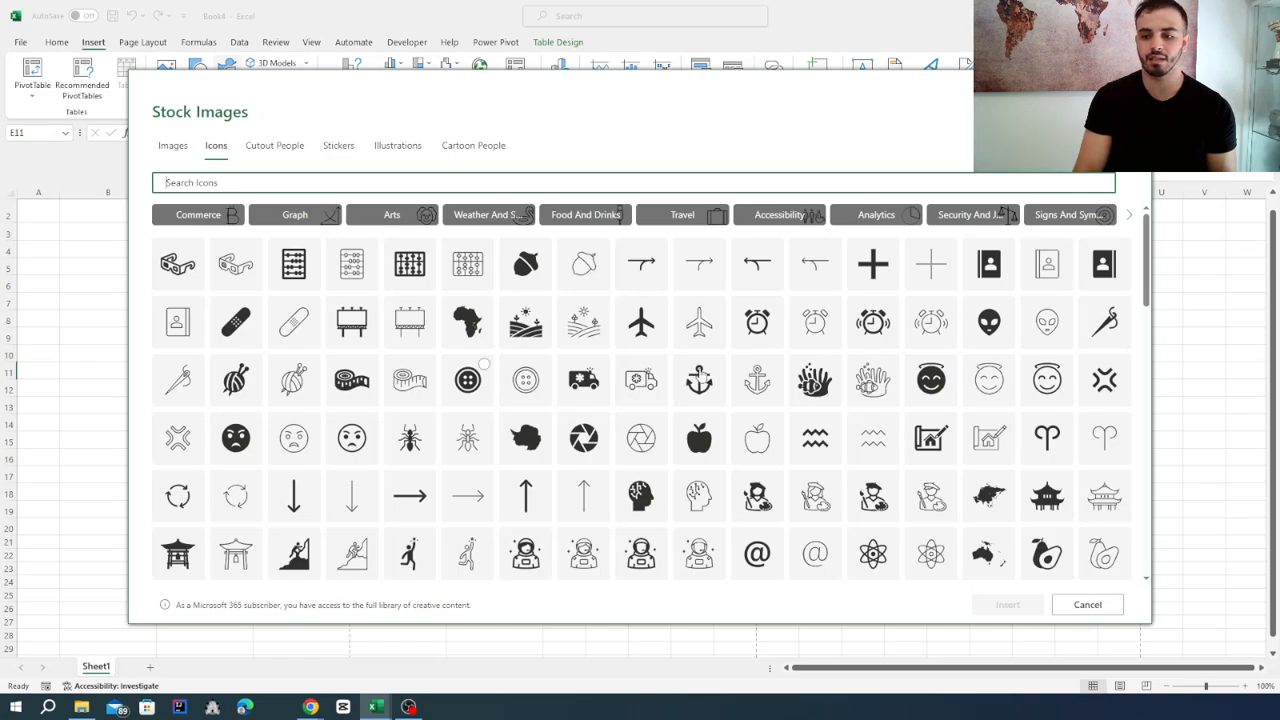
{"action": "scroll", "coordinate": [719, 353], "scroll_direction": "down", "scroll_amount": 3}
{"action": "left_click", "coordinate": [1136, 84]}
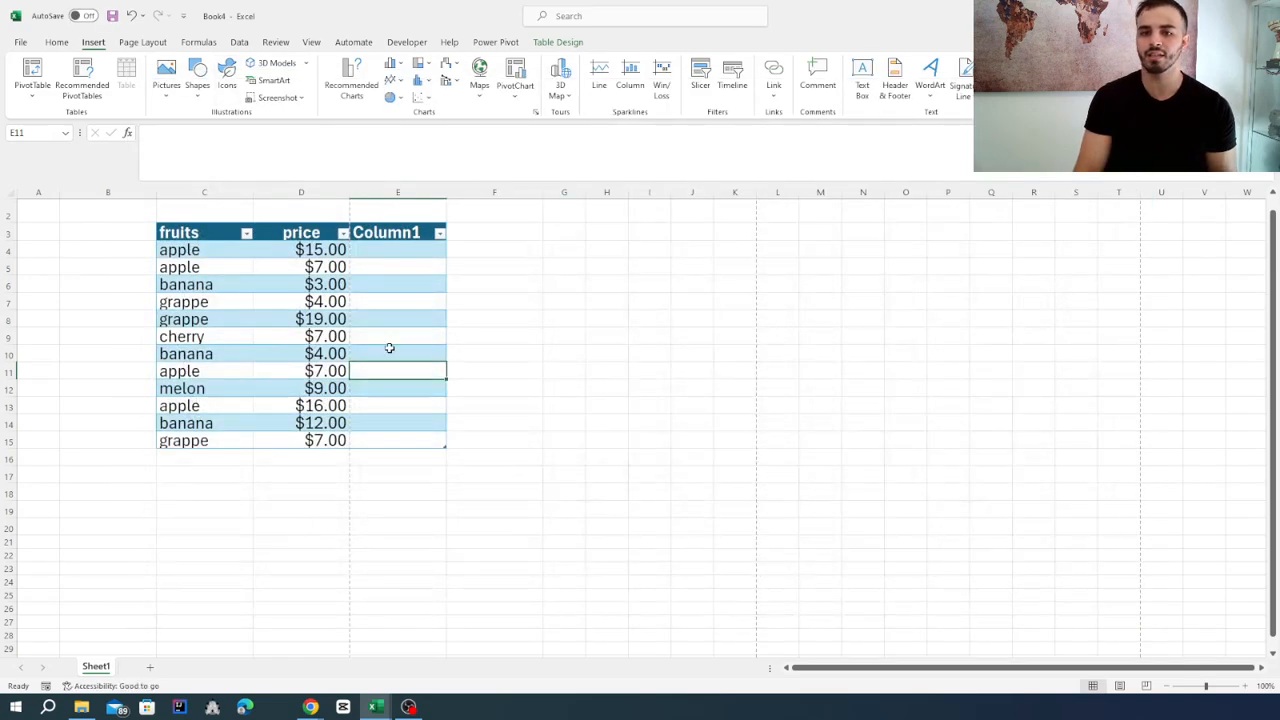
{"action": "left_click", "coordinate": [680, 454]}
{"action": "left_click", "coordinate": [649, 316]}
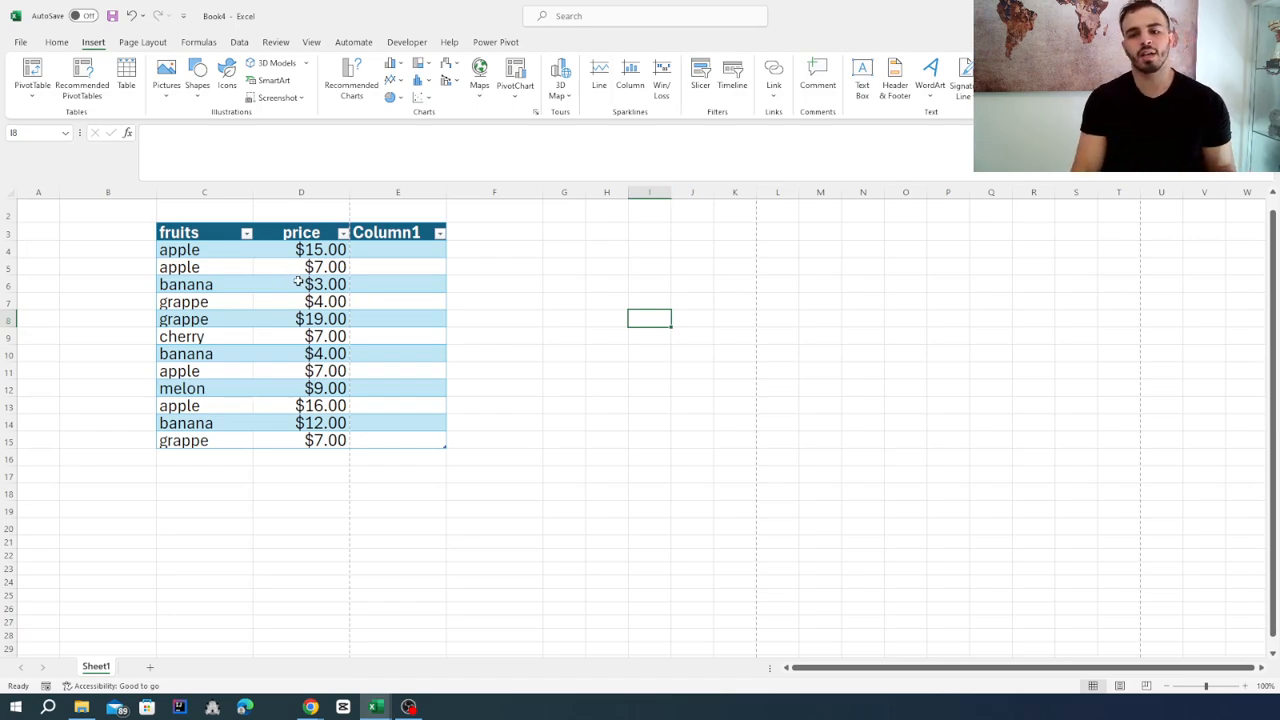
Delete the whole column E to remove the extra Column1 from the fruits and price table.
{"action": "left_click", "coordinate": [402, 192]}
{"action": "right_click", "coordinate": [404, 194]}
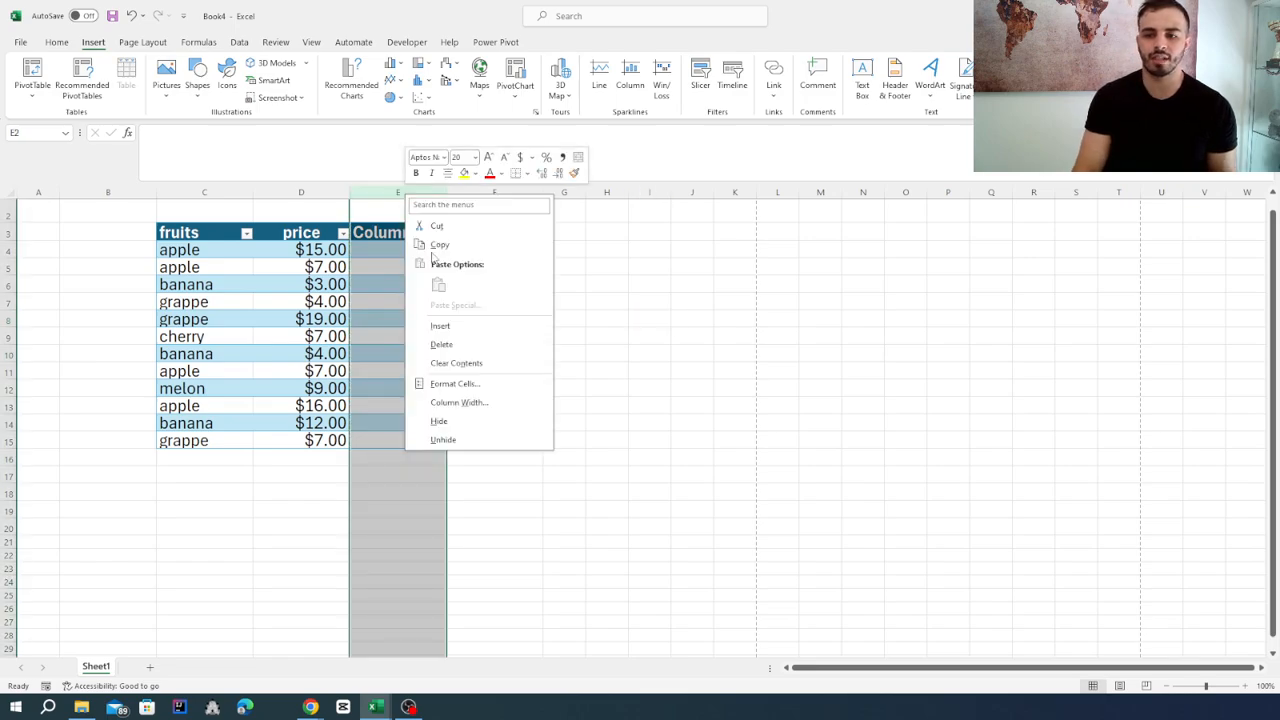
{"action": "left_click", "coordinate": [441, 344]}
{"action": "left_click", "coordinate": [492, 302]}
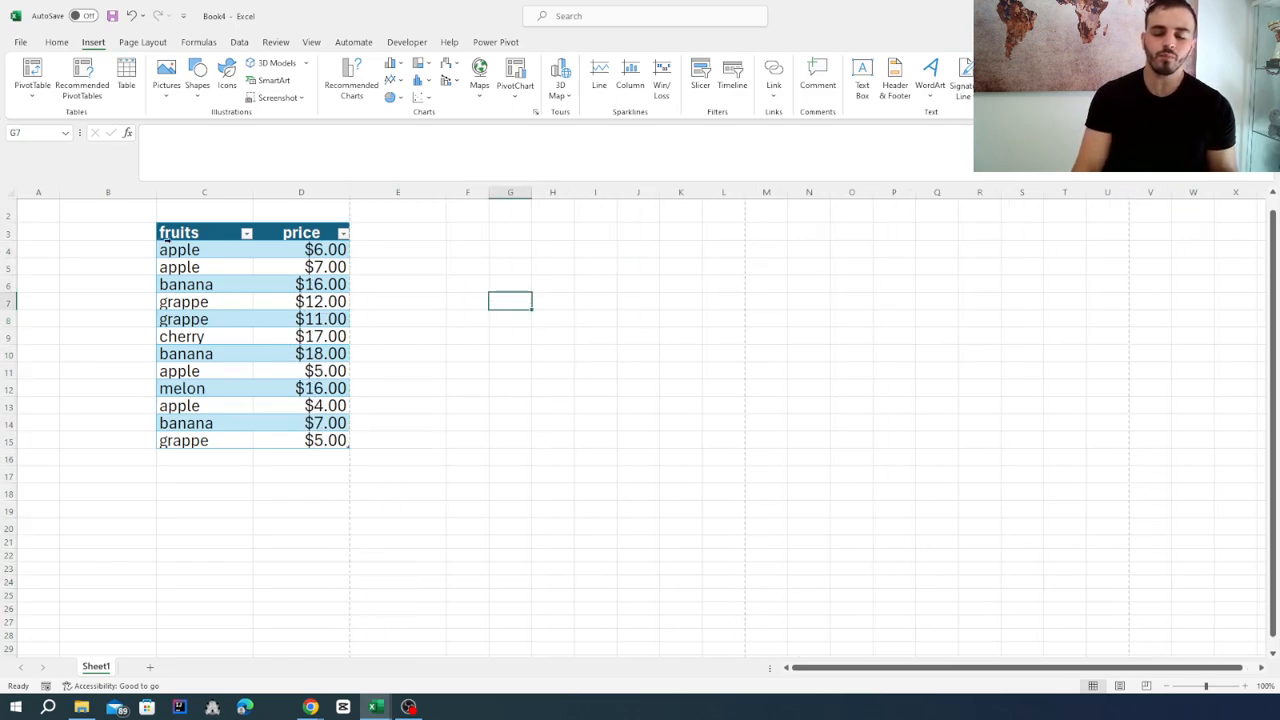
Insert the recommended Clustered Column chart of individual prices from the fruits and price table C3:D15, after previewing the Sum of price by fruits variant.
{"action": "left_click_drag", "start_coordinate": [185, 232], "coordinate": [324, 440]}
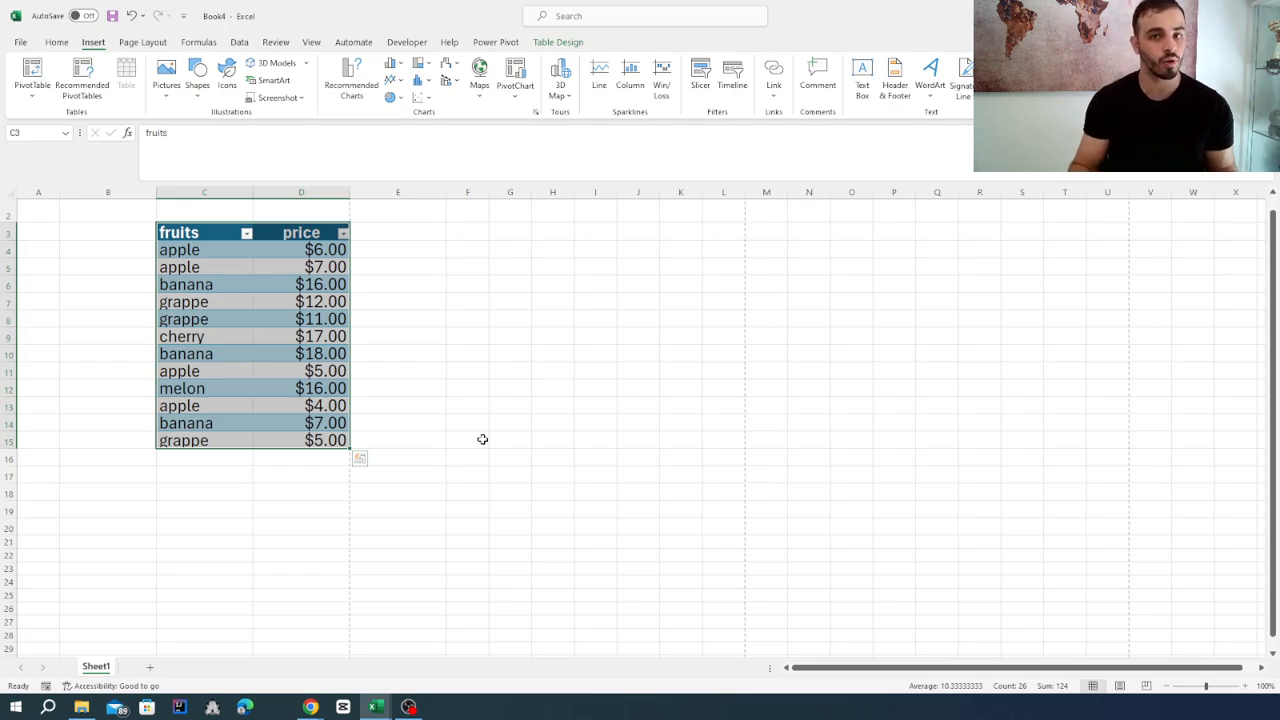
{"action": "left_click", "coordinate": [350, 92]}
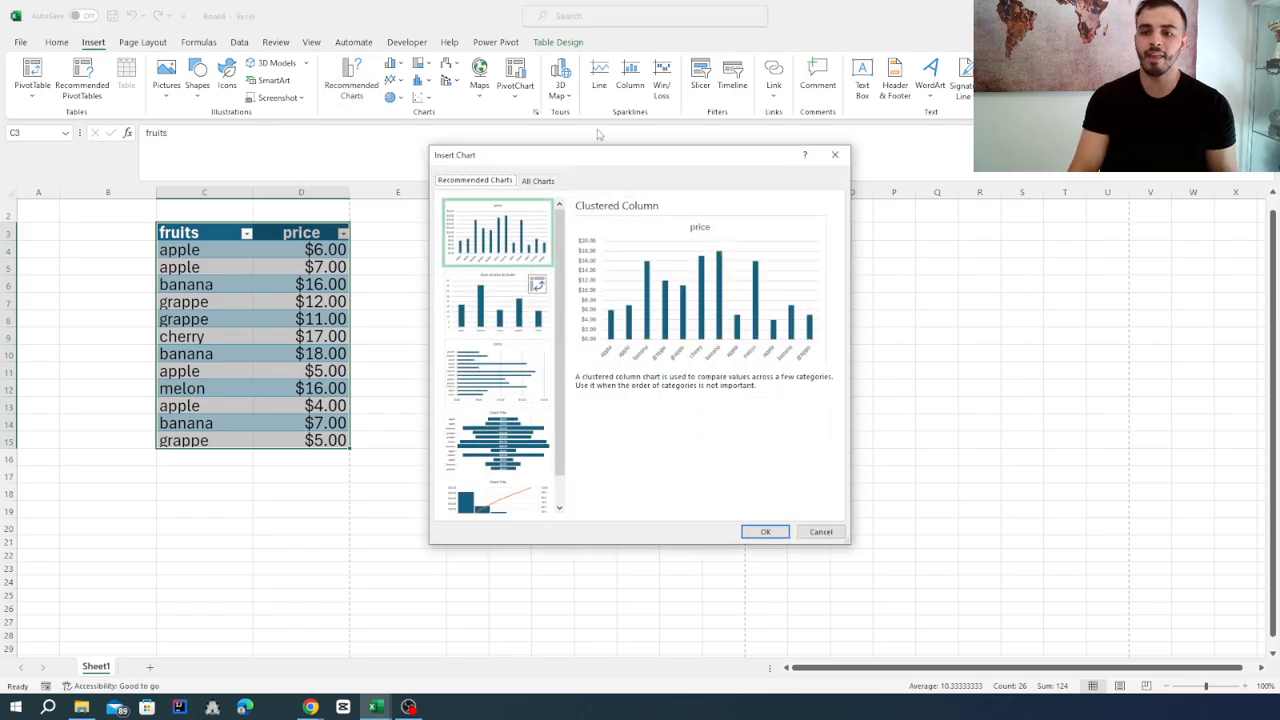
{"action": "left_click_drag", "start_coordinate": [599, 148], "coordinate": [560, 195]}
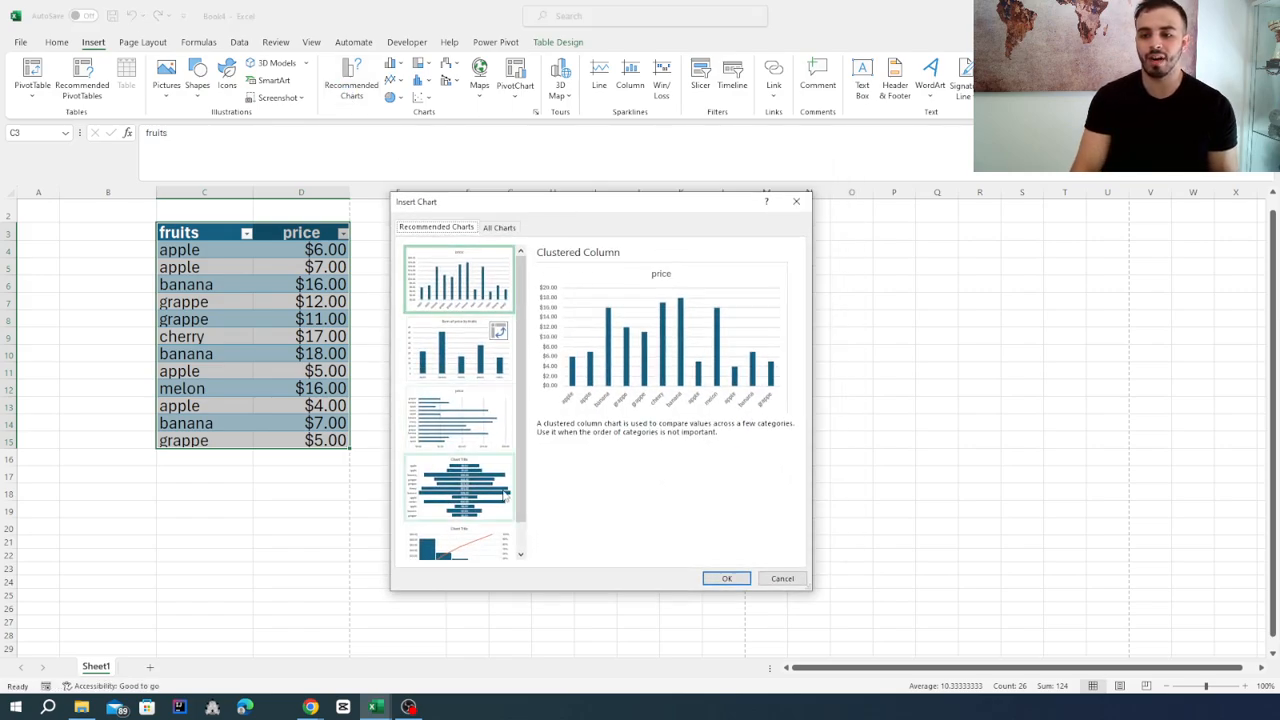
{"action": "left_click", "coordinate": [427, 344]}
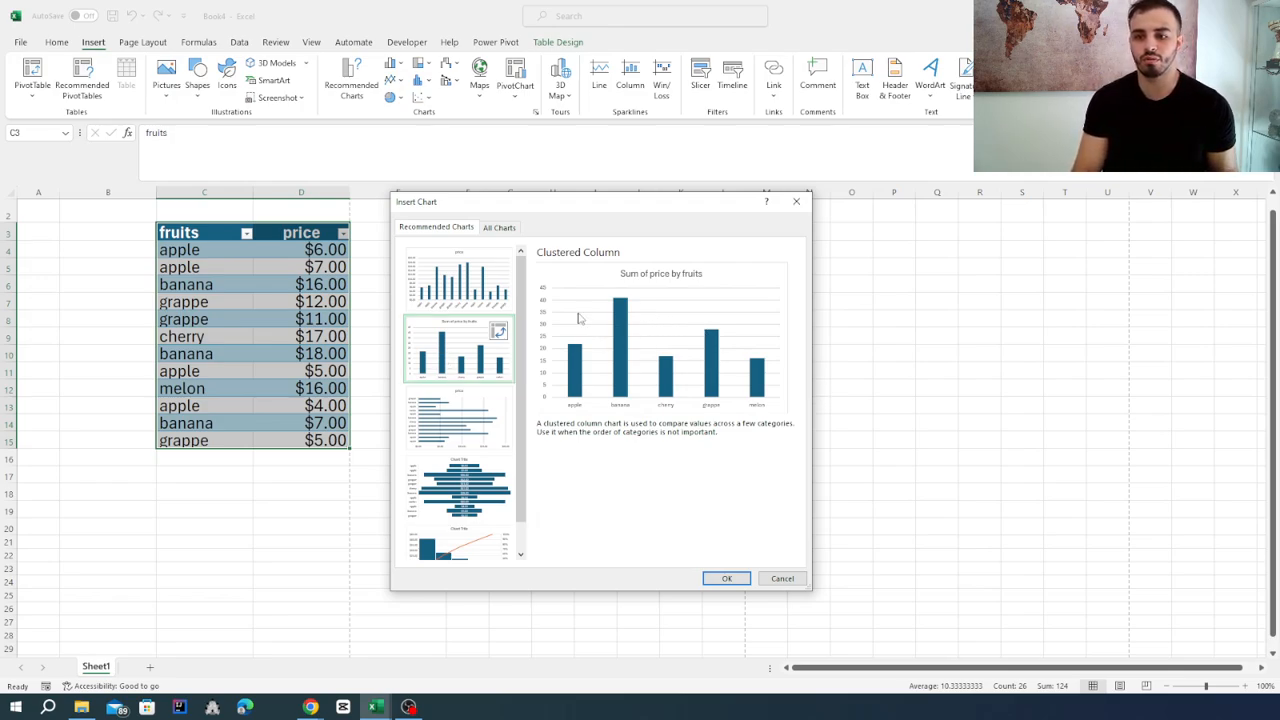
{"action": "left_click", "coordinate": [459, 280]}
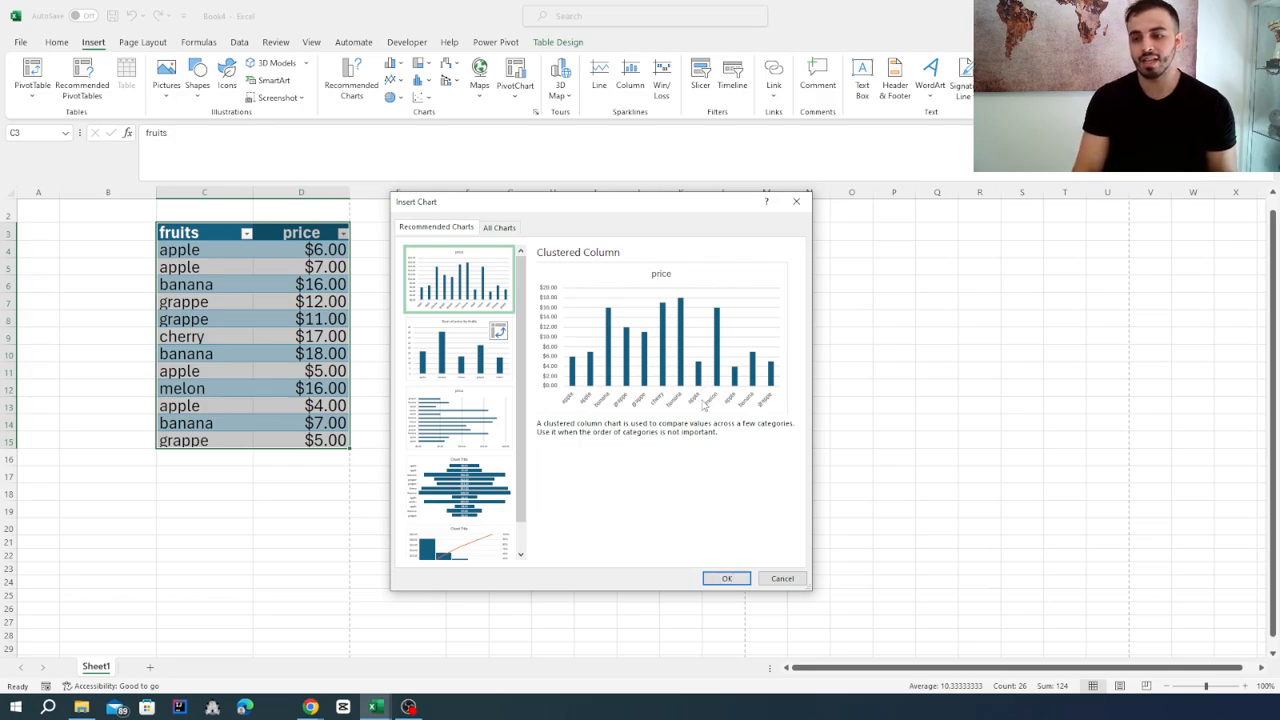
{"action": "left_click", "coordinate": [727, 578]}
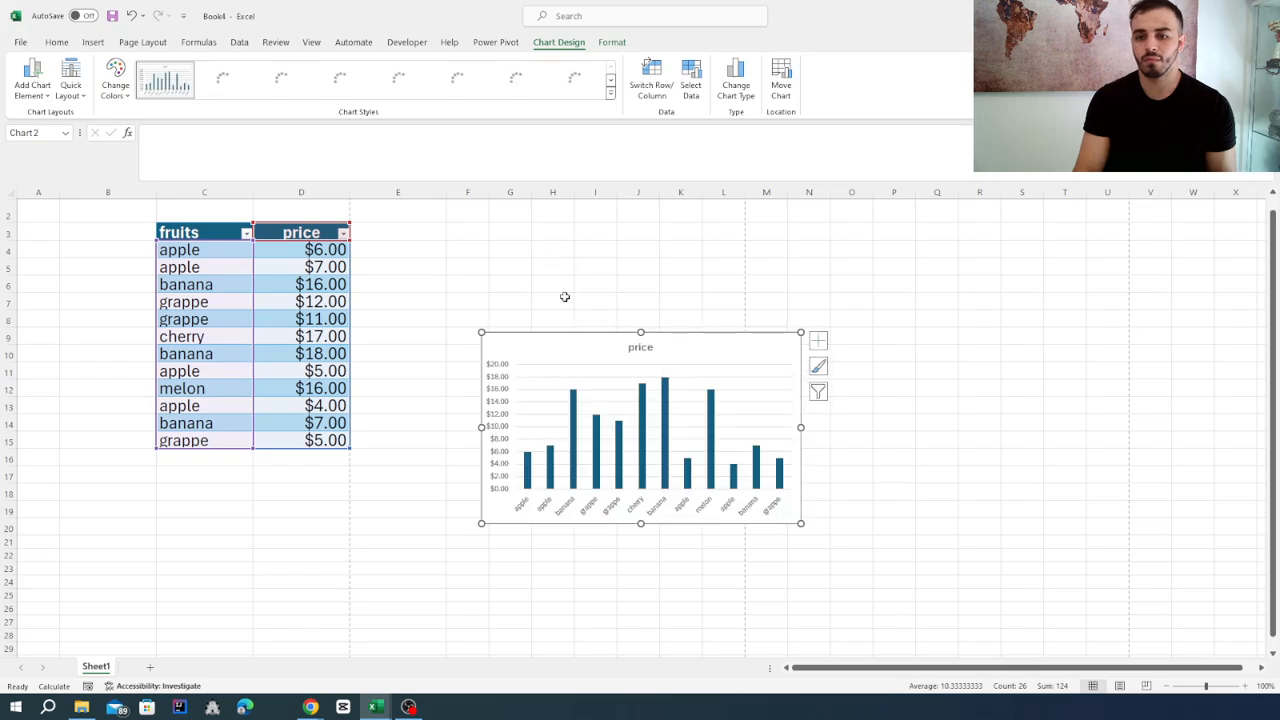
Move the price chart up beside the table and enlarge it to span about columns F to Q and rows 4 to 20.
{"action": "left_click_drag", "start_coordinate": [603, 337], "coordinate": [581, 246]}
{"action": "left_click", "coordinate": [790, 437]}
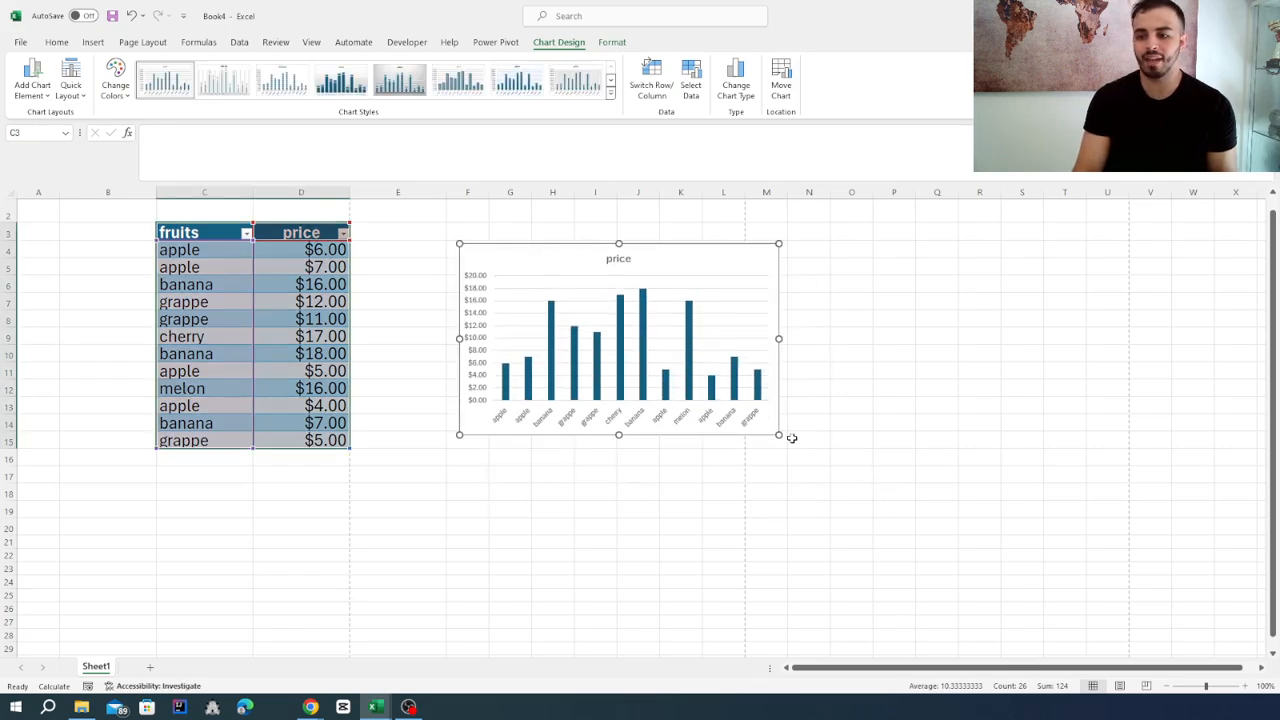
{"action": "left_click_drag", "start_coordinate": [780, 436], "coordinate": [950, 536]}
{"action": "left_click", "coordinate": [729, 406]}
{"action": "left_click", "coordinate": [782, 436]}
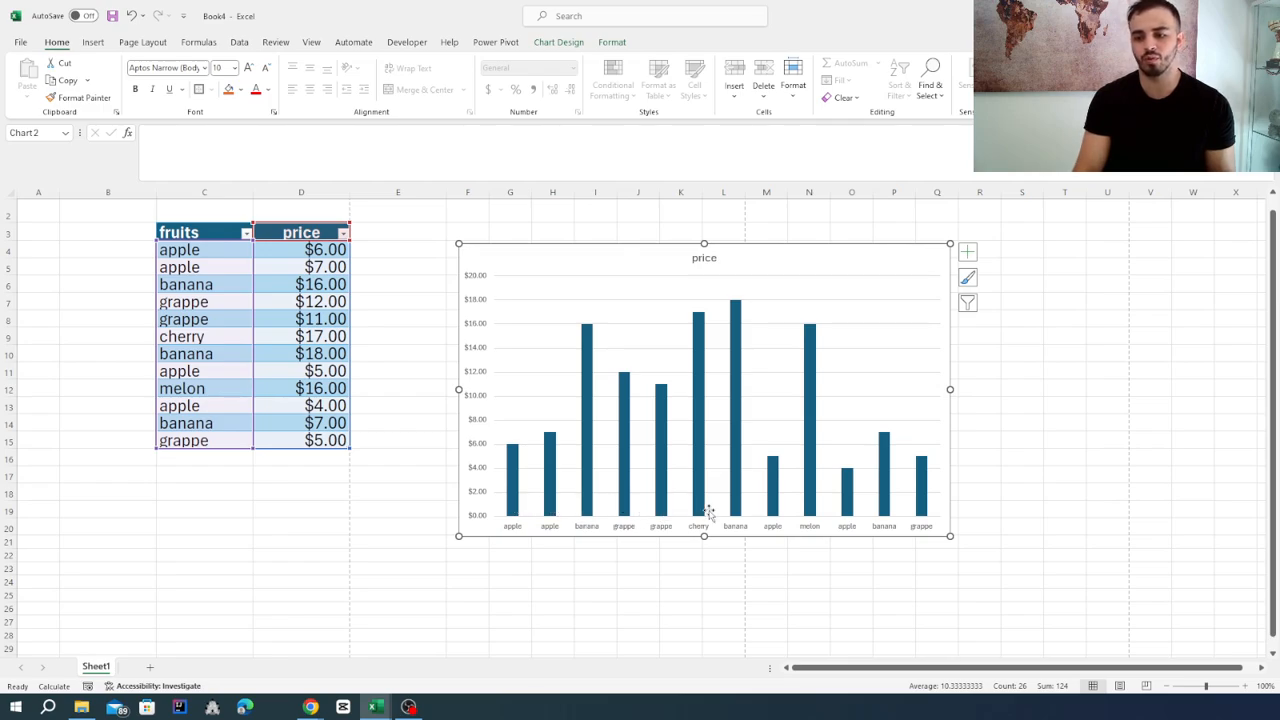
Recalculate the random prices several times with empty cells selected to refresh the chart, and delete the price chart.
{"action": "left_click", "coordinate": [271, 507]}
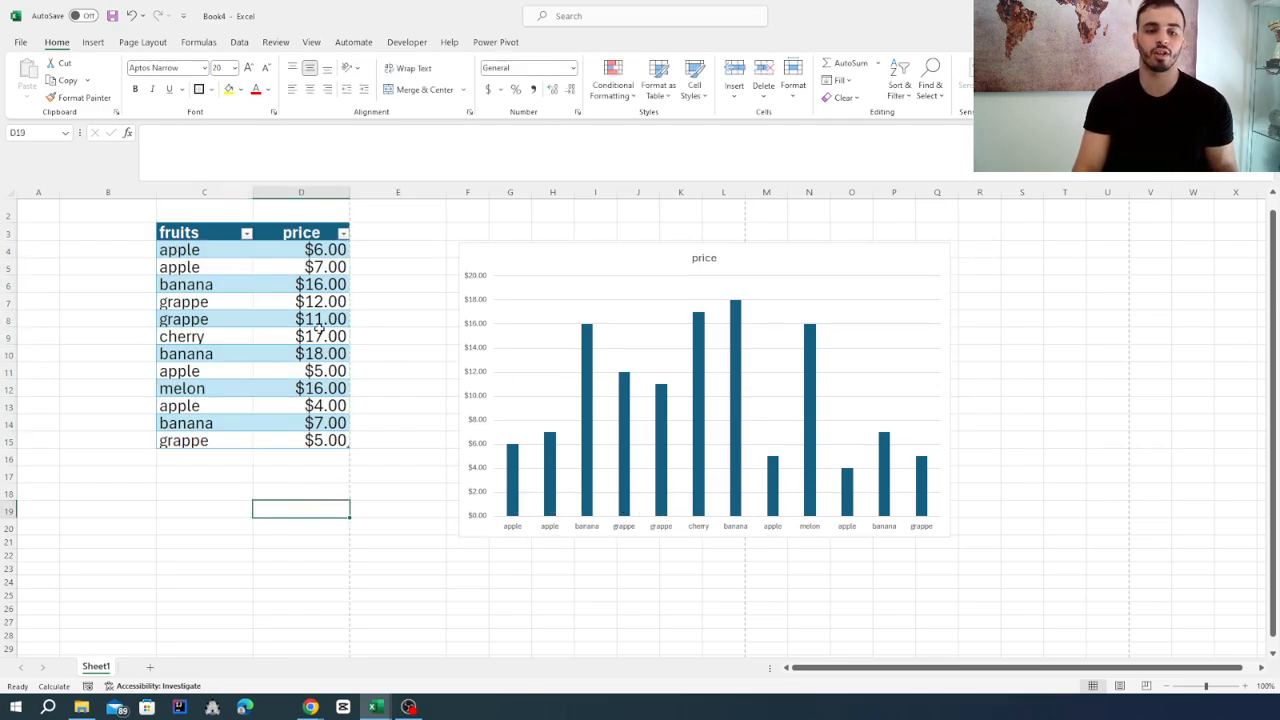
{"action": "left_click", "coordinate": [185, 514]}
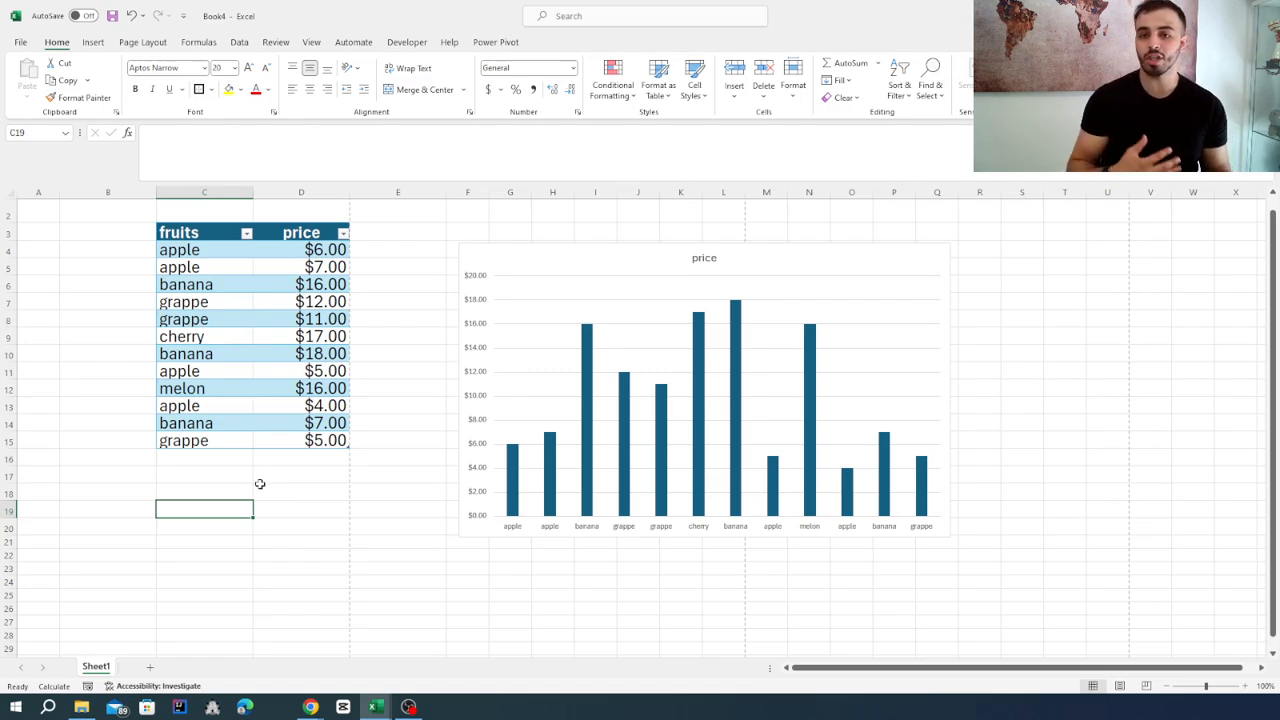
{"action": "key", "text": "F9"}
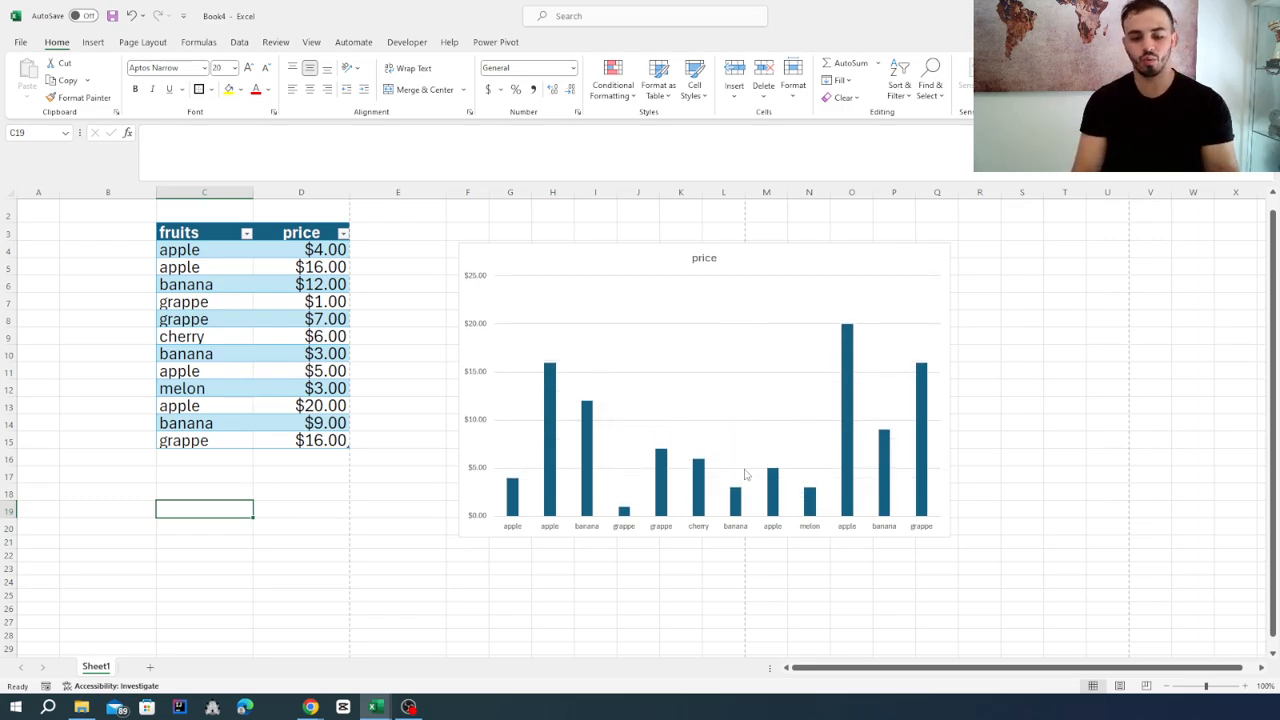
{"action": "key", "text": "F9"}
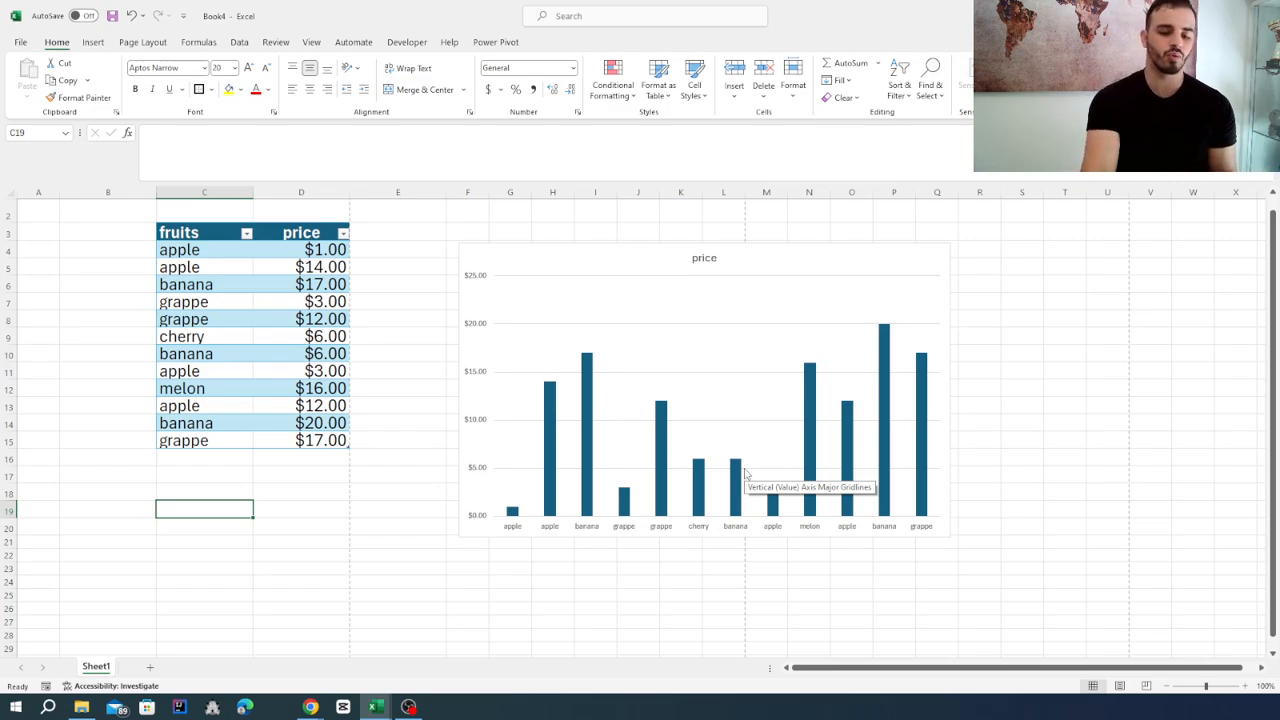
{"action": "key", "text": "F9"}
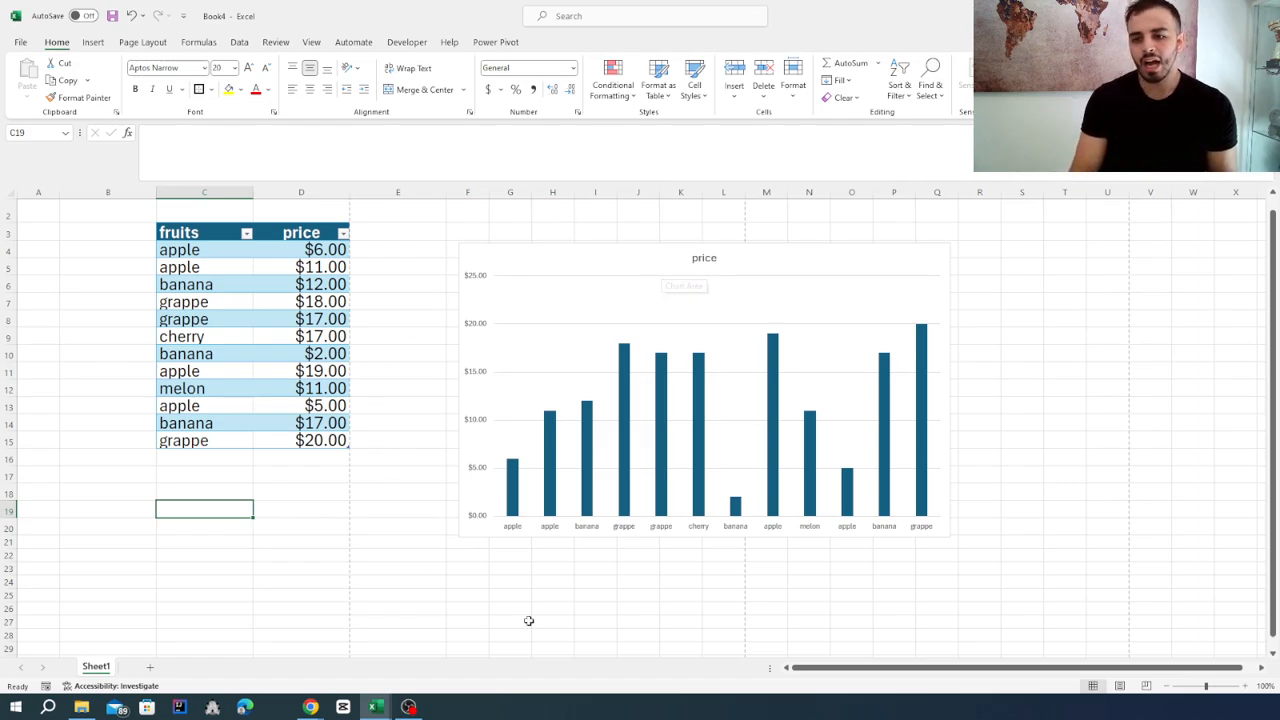
{"action": "left_click", "coordinate": [198, 553]}
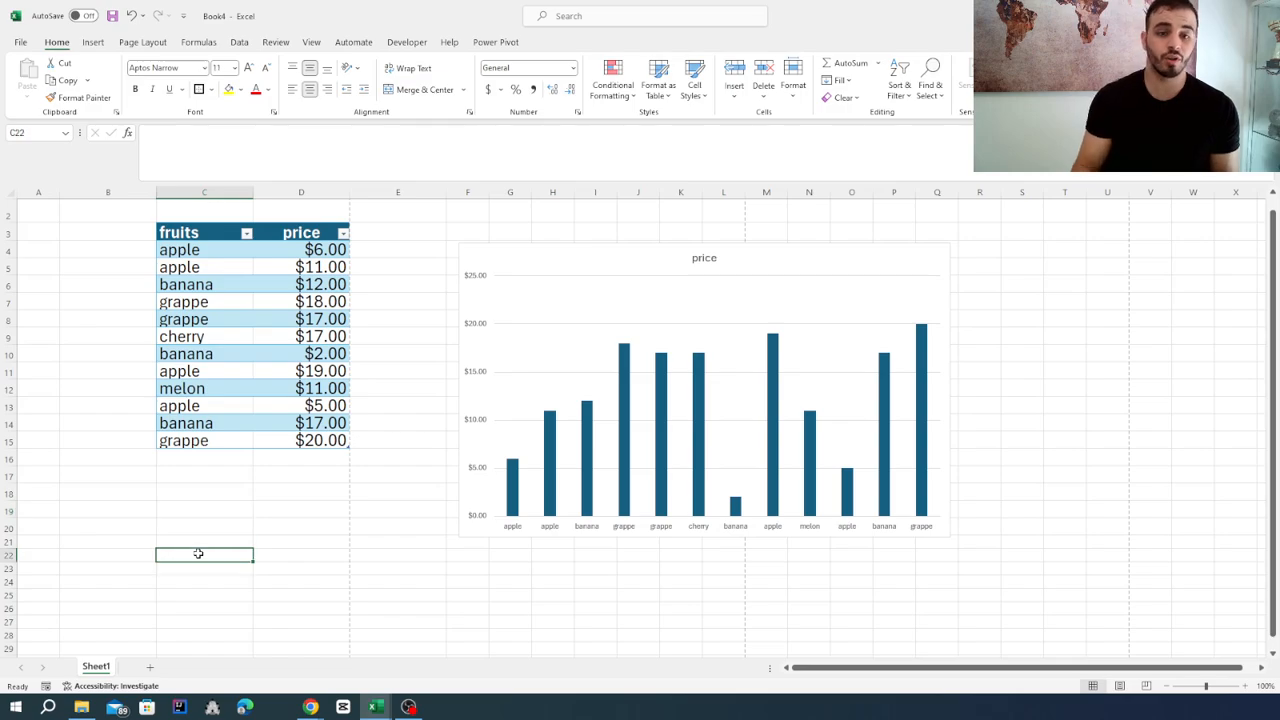
{"action": "key", "text": "F9"}
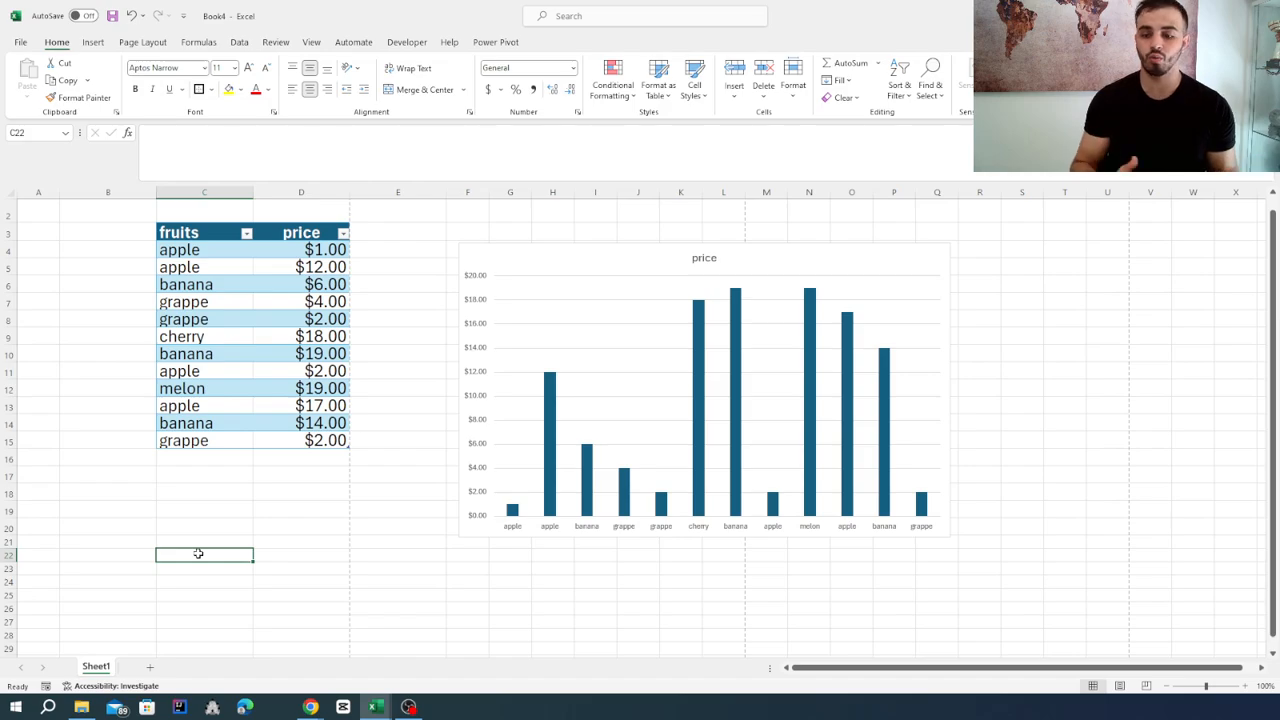
{"action": "key", "text": "F9"}
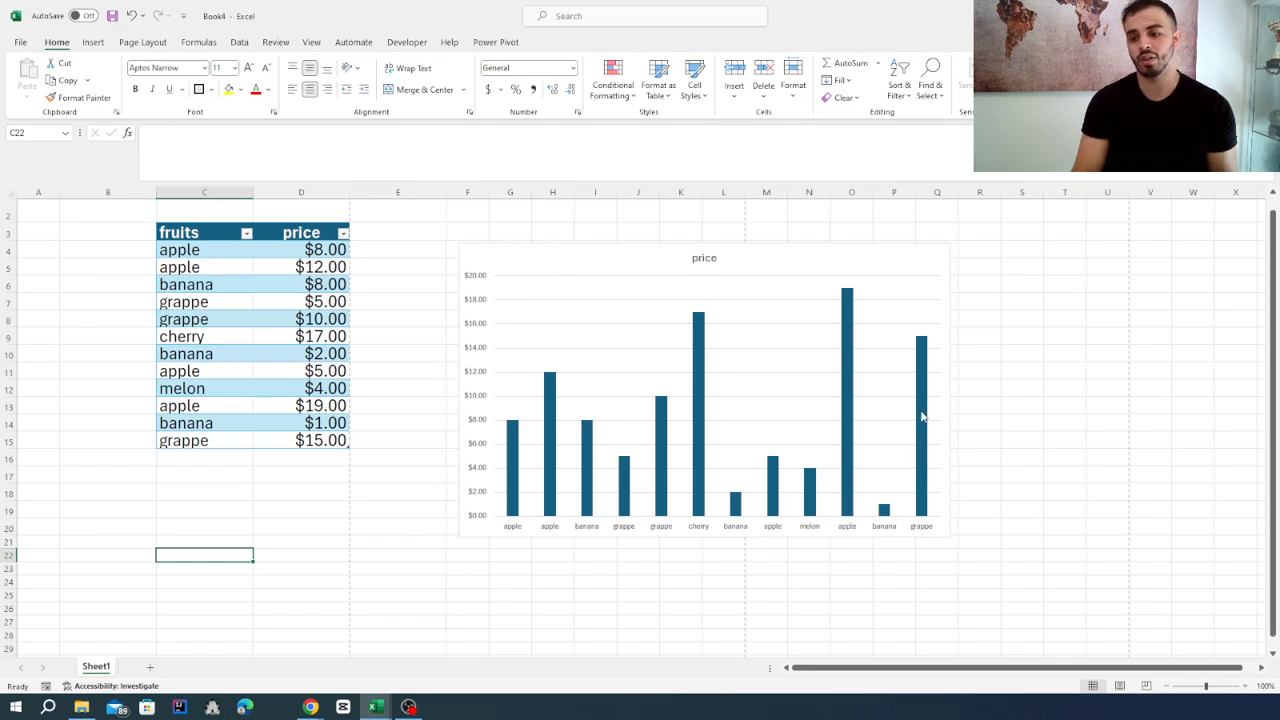
{"action": "left_click", "coordinate": [546, 265]}
{"action": "key", "text": "Delete"}
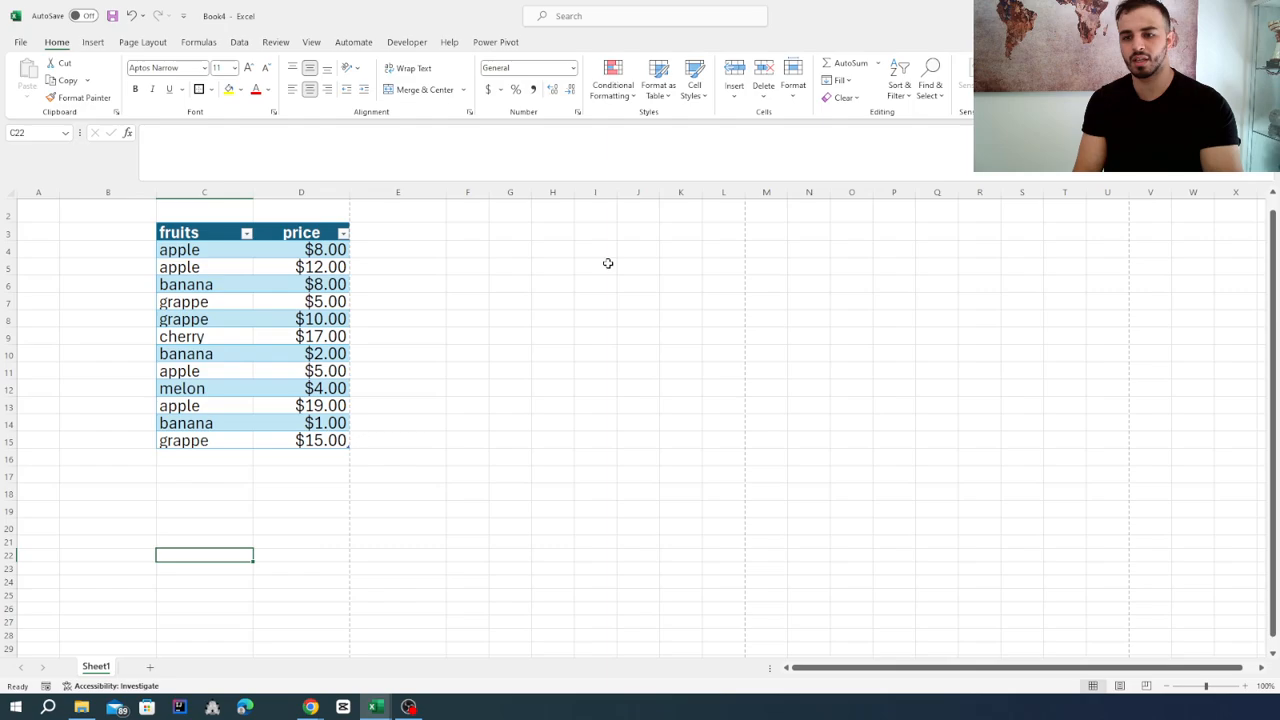
Look through the conditional formatting options for a price cell, including the highlight cells rules and the color scales.
{"action": "left_click", "coordinate": [334, 372]}
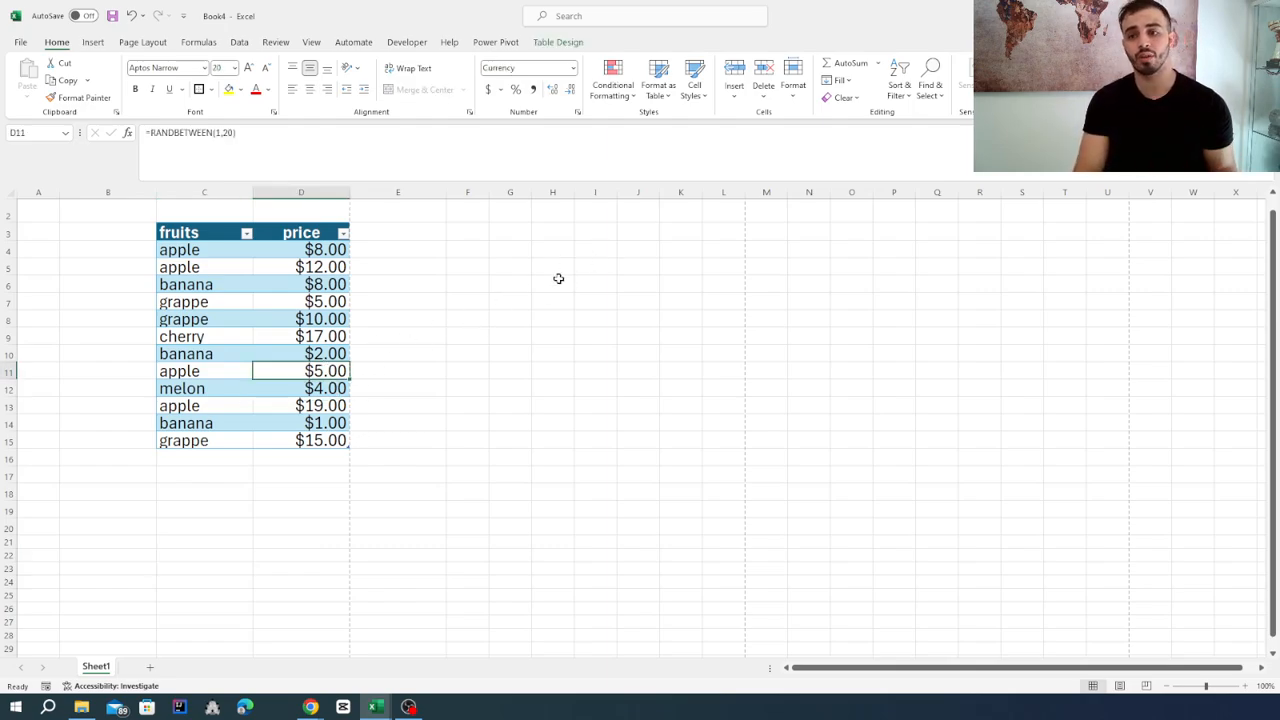
{"action": "left_click", "coordinate": [622, 104]}
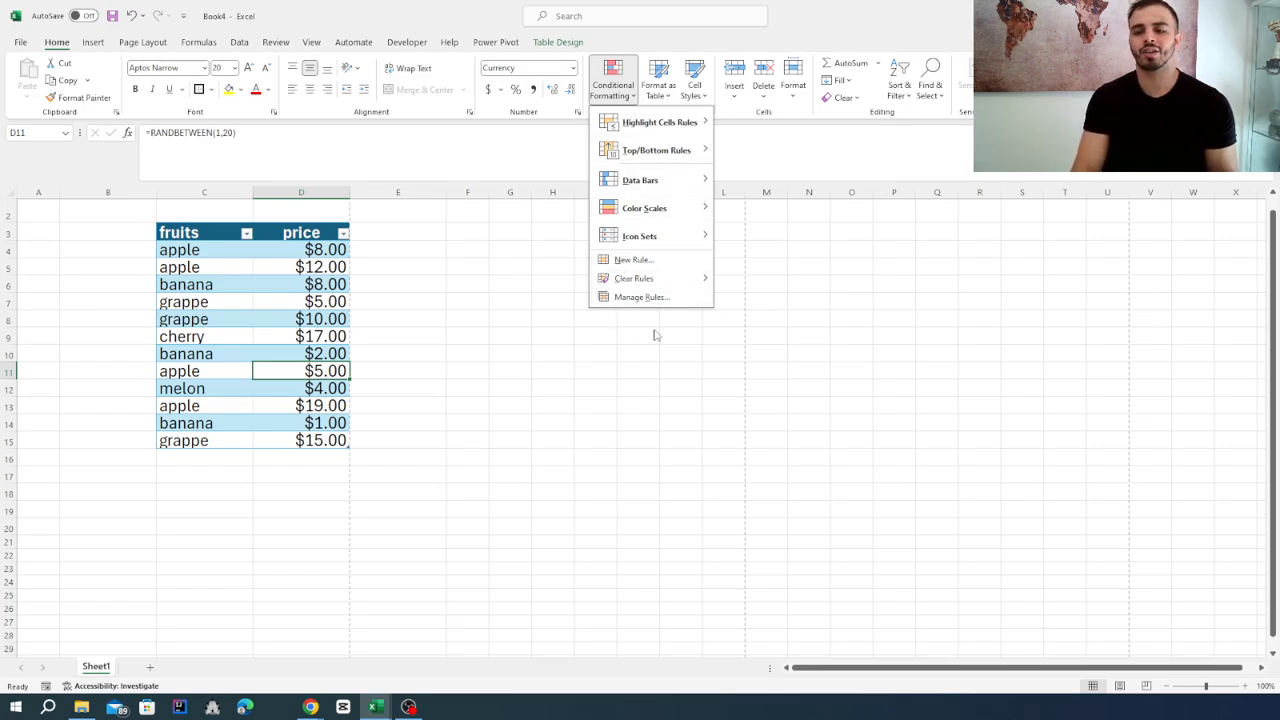
{"action": "left_click", "coordinate": [454, 345]}
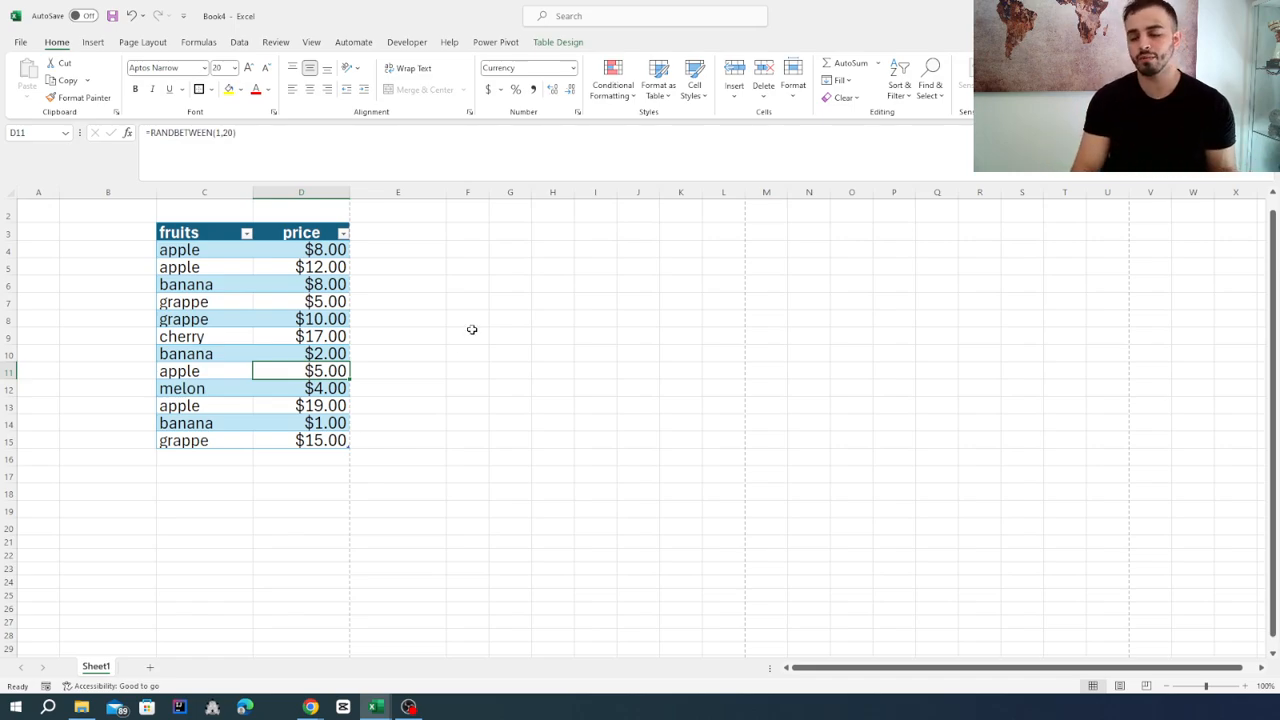
{"action": "left_click", "coordinate": [616, 90]}
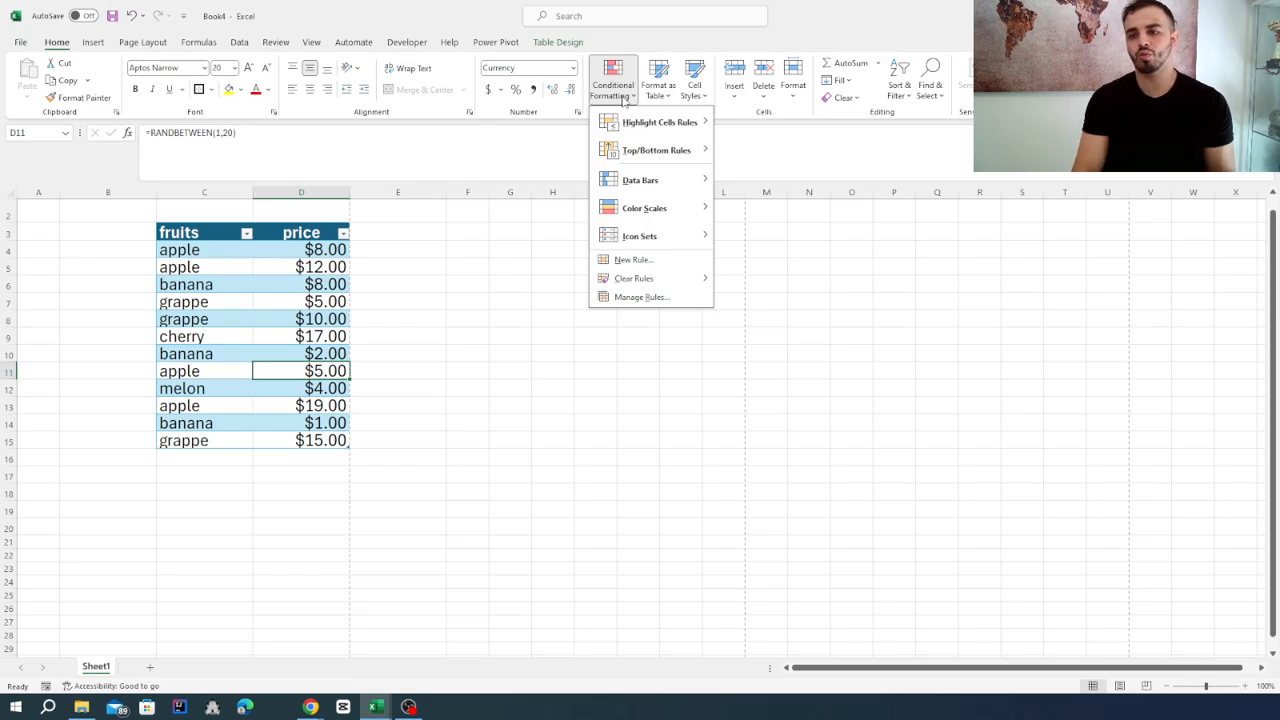
{"action": "mouse_move", "coordinate": [633, 131]}
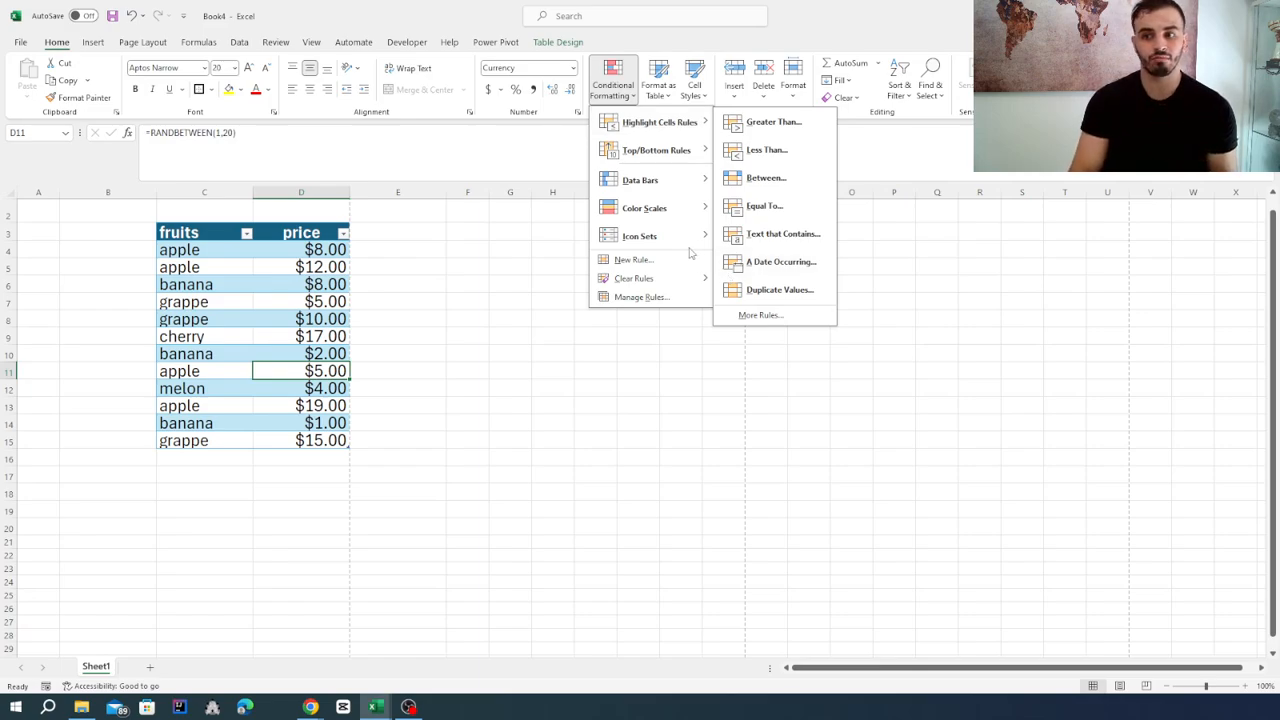
{"action": "mouse_move", "coordinate": [659, 222]}
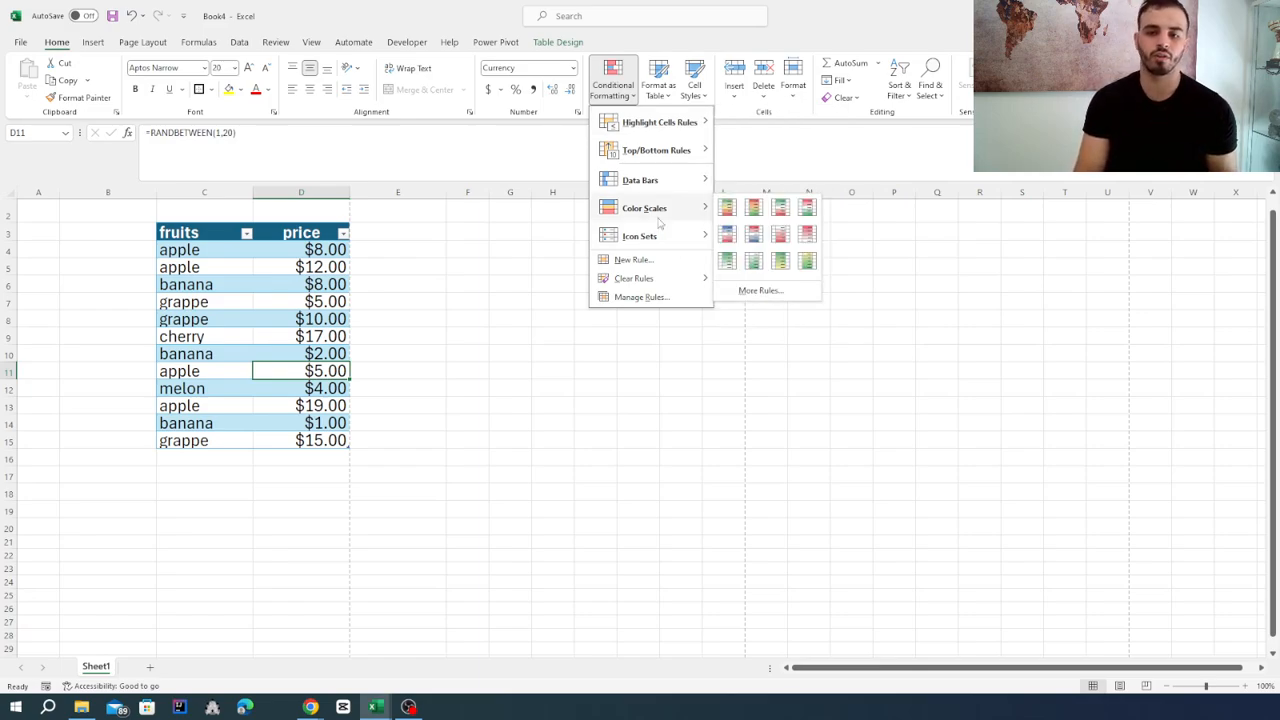
Copy the prices in D4:D15 to G4 and widen column G to about the width of the price column.
{"action": "left_click", "coordinate": [308, 248]}
{"action": "left_click_drag", "start_coordinate": [308, 248], "coordinate": [307, 434]}
{"action": "key", "text": "ctrl+c"}
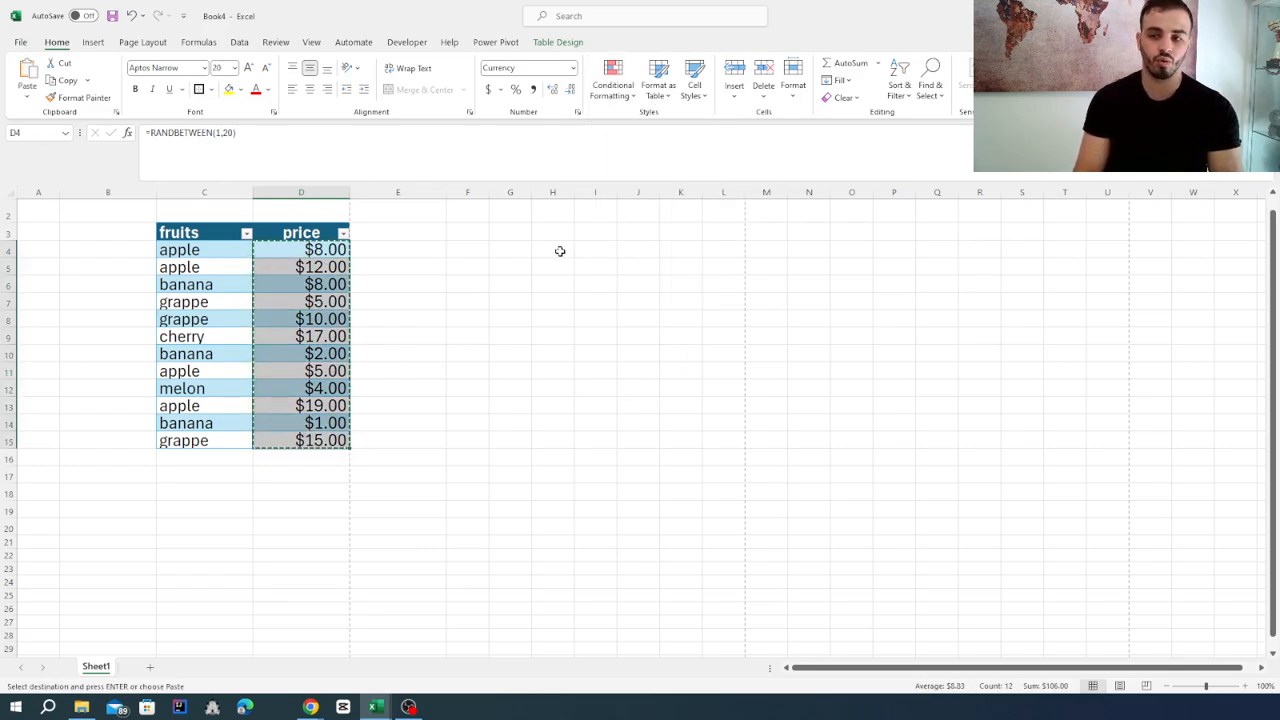
{"action": "left_click", "coordinate": [503, 248]}
{"action": "key", "text": "ctrl+v"}
{"action": "left_click", "coordinate": [594, 318]}
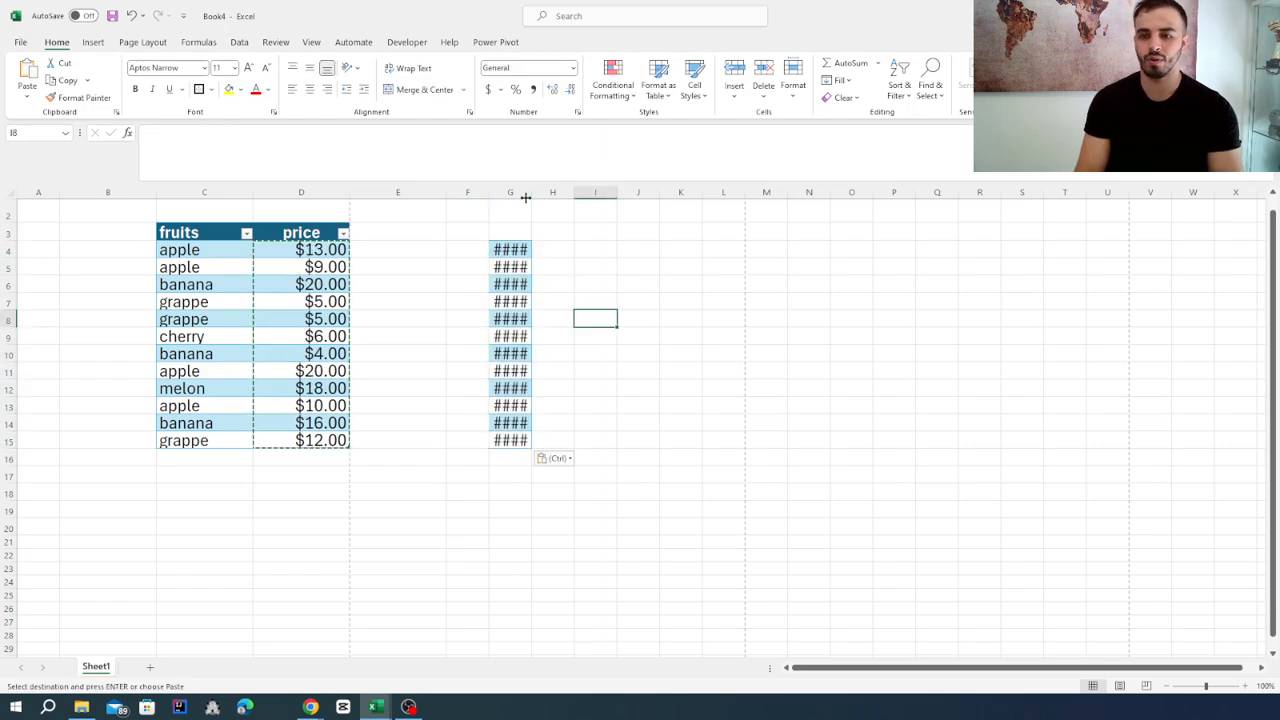
{"action": "left_click_drag", "start_coordinate": [527, 197], "coordinate": [584, 201]}
Apply the green-yellow-red color scale to the copied prices in G4:G15, with the highest values in green.
{"action": "left_click_drag", "start_coordinate": [556, 250], "coordinate": [560, 442]}
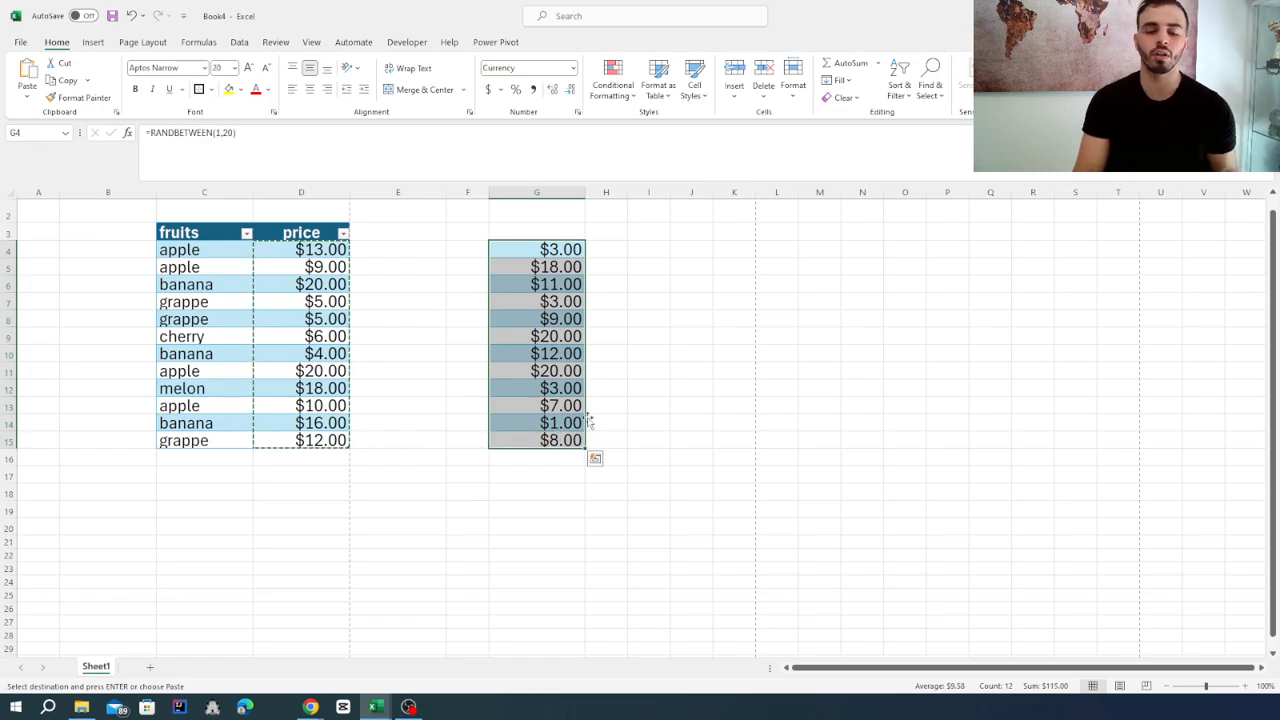
{"action": "left_click", "coordinate": [618, 92]}
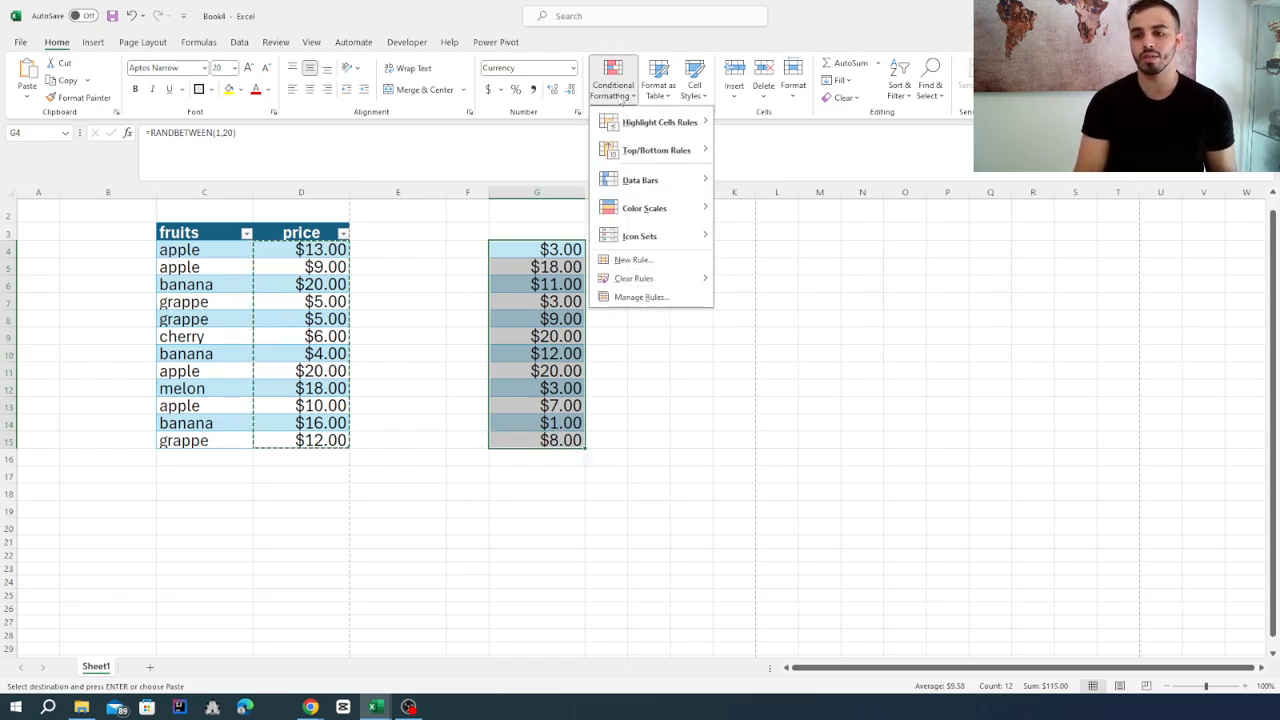
{"action": "mouse_move", "coordinate": [641, 214]}
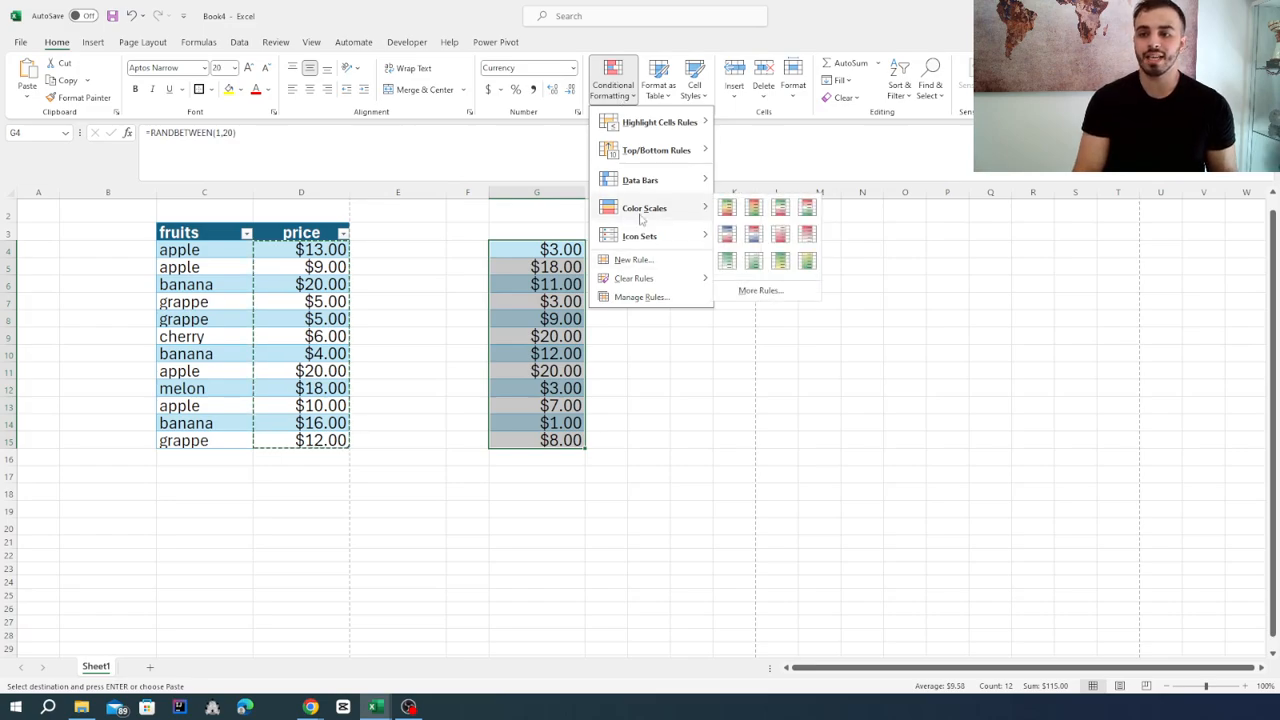
{"action": "left_click", "coordinate": [727, 207]}
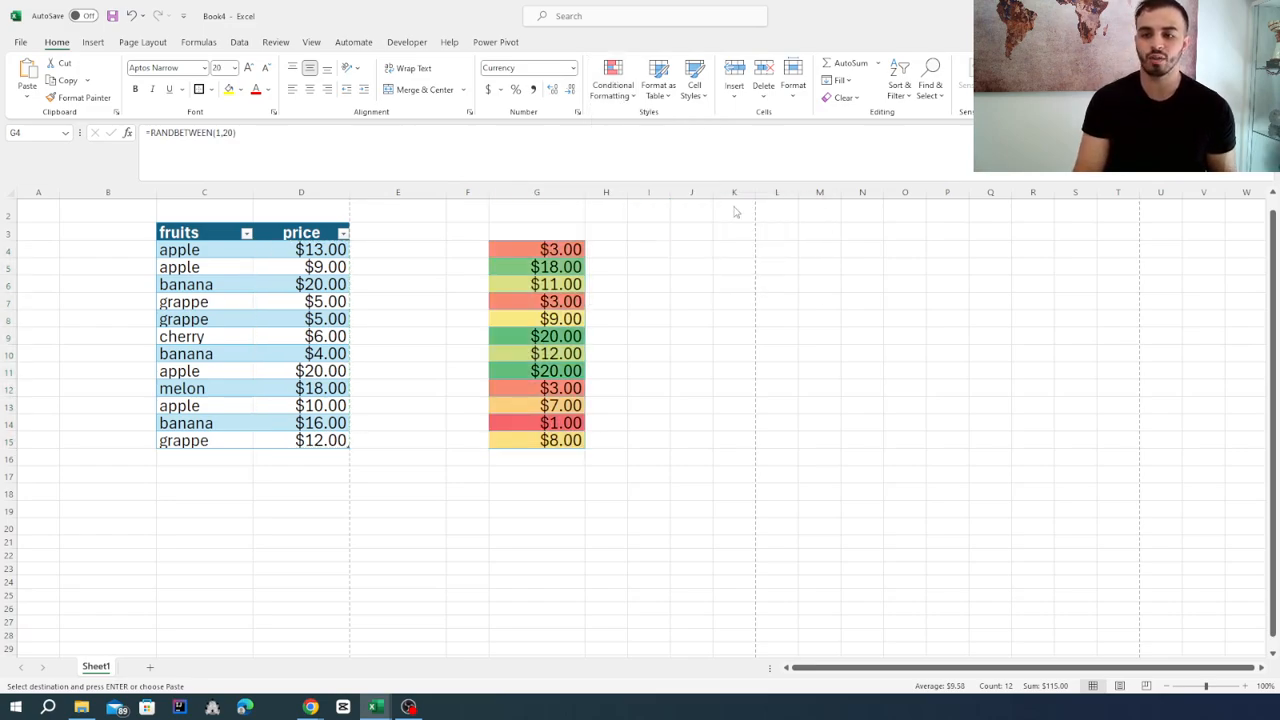
{"action": "left_click", "coordinate": [660, 333]}
{"action": "left_click", "coordinate": [566, 257]}
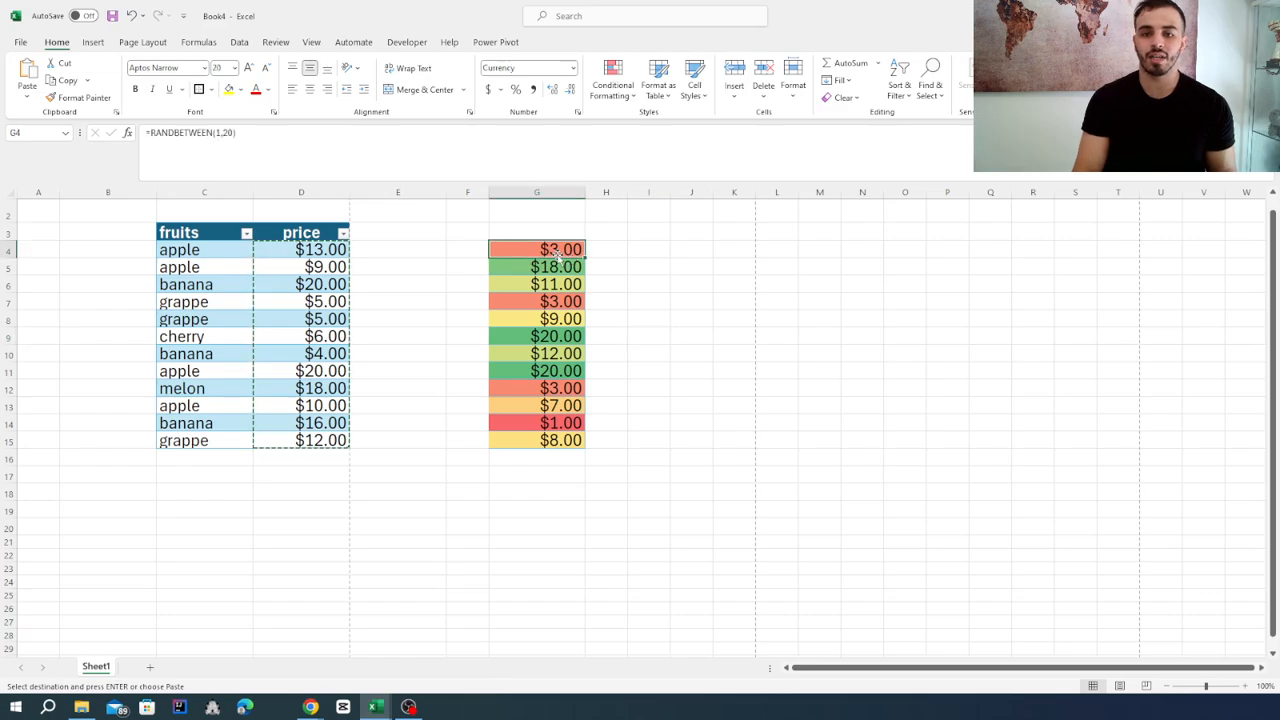
{"action": "left_click", "coordinate": [554, 451]}
{"action": "left_click", "coordinate": [561, 425]}
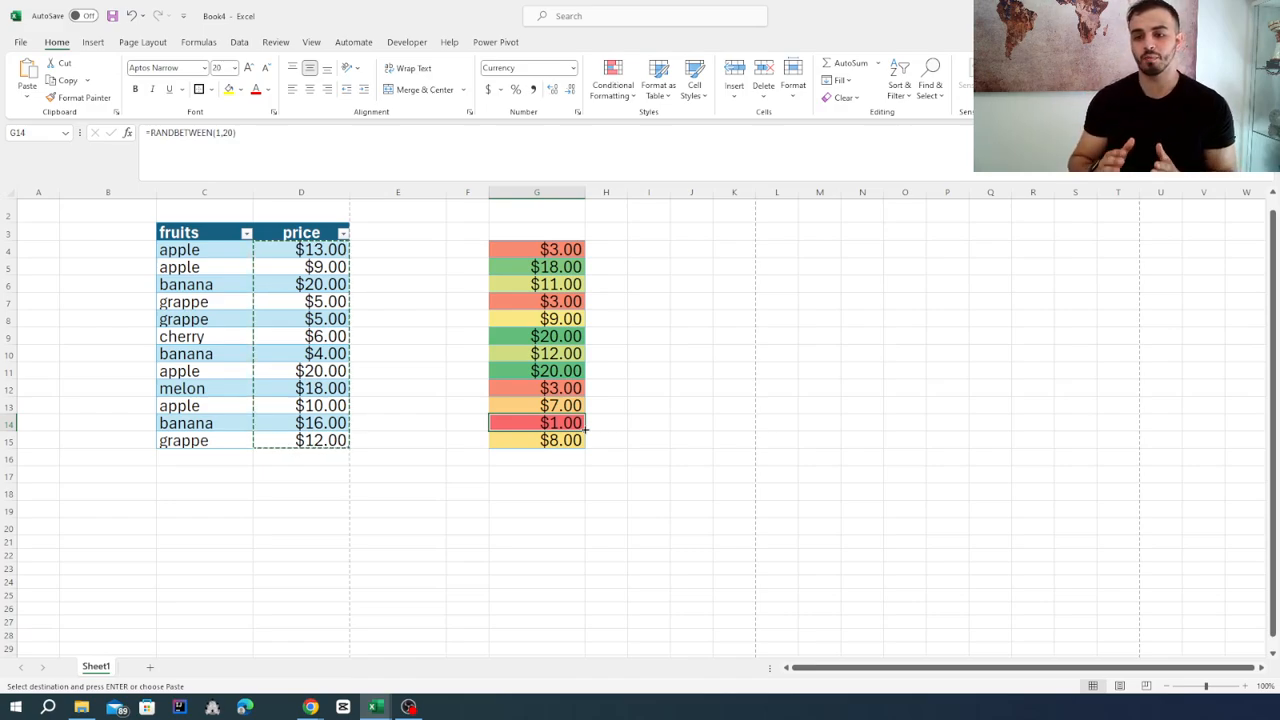
Cancel the copy selection and recalculate the random prices several times to refresh the color scale in column G.
{"action": "left_click", "coordinate": [651, 305]}
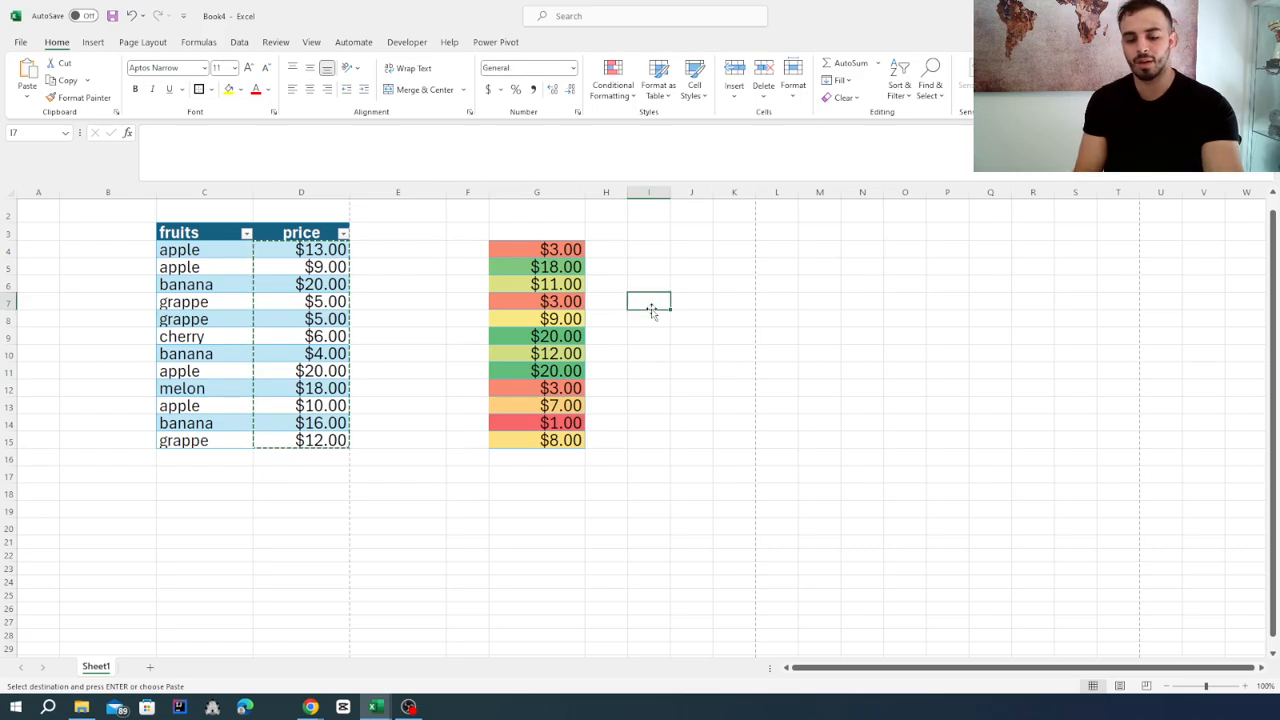
{"action": "key", "text": "Escape"}
{"action": "key", "text": "F9"}
{"action": "key", "text": "F9"}
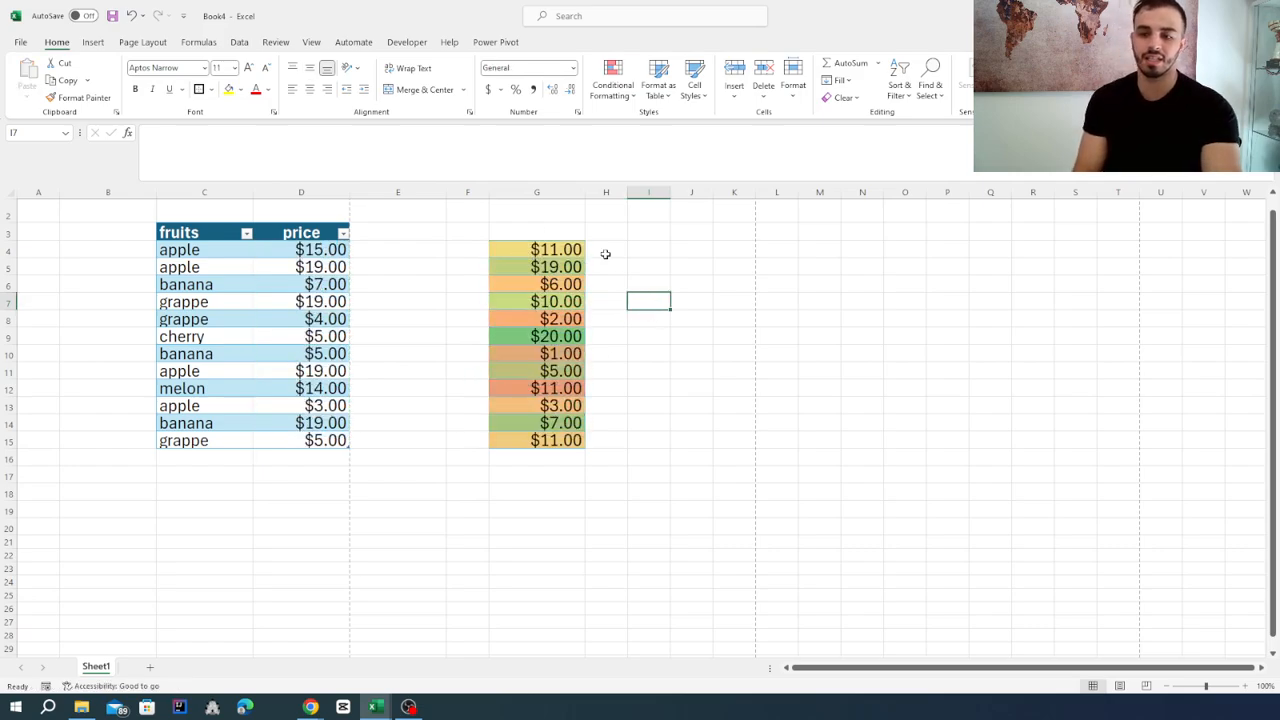
{"action": "key", "text": "F9"}
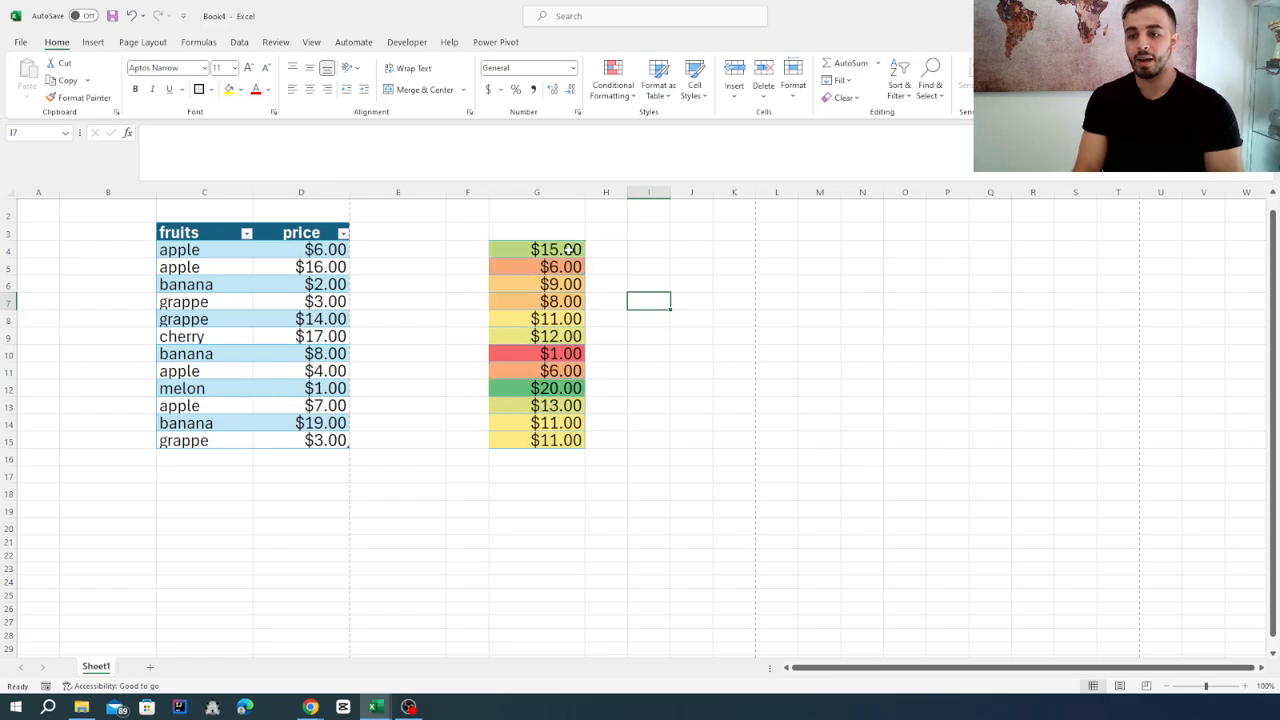
{"action": "key", "text": "BackSpace"}
{"action": "left_click", "coordinate": [655, 390]}
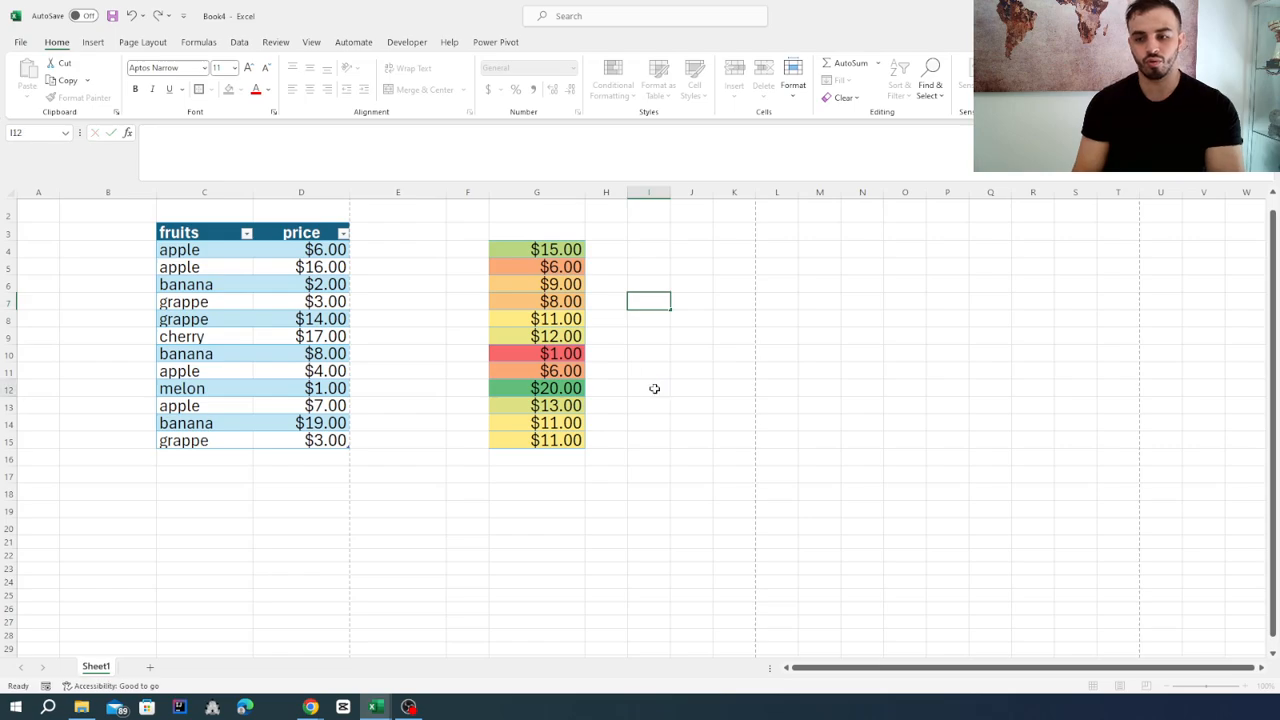
Format the prices in G4:G15 that are greater than 10 with Light Red Fill with Dark Red Text.
{"action": "left_click_drag", "start_coordinate": [540, 250], "coordinate": [543, 451]}
{"action": "left_click", "coordinate": [612, 80]}
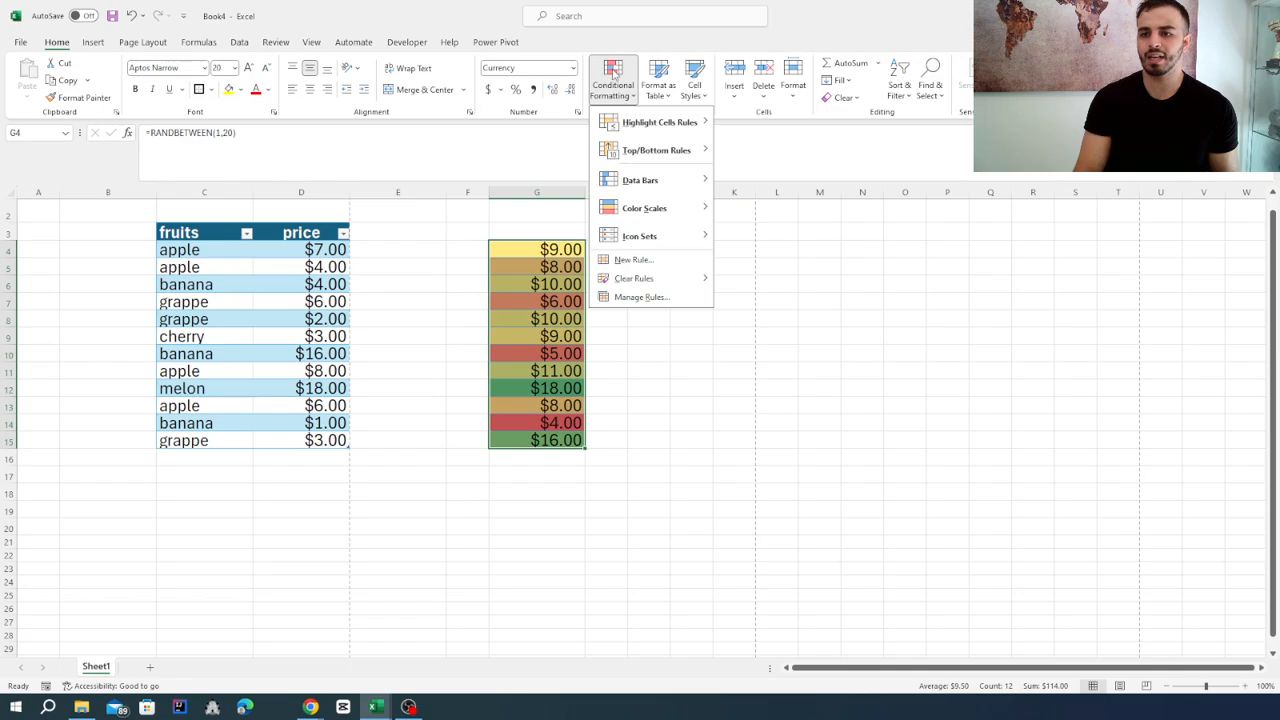
{"action": "mouse_move", "coordinate": [669, 210]}
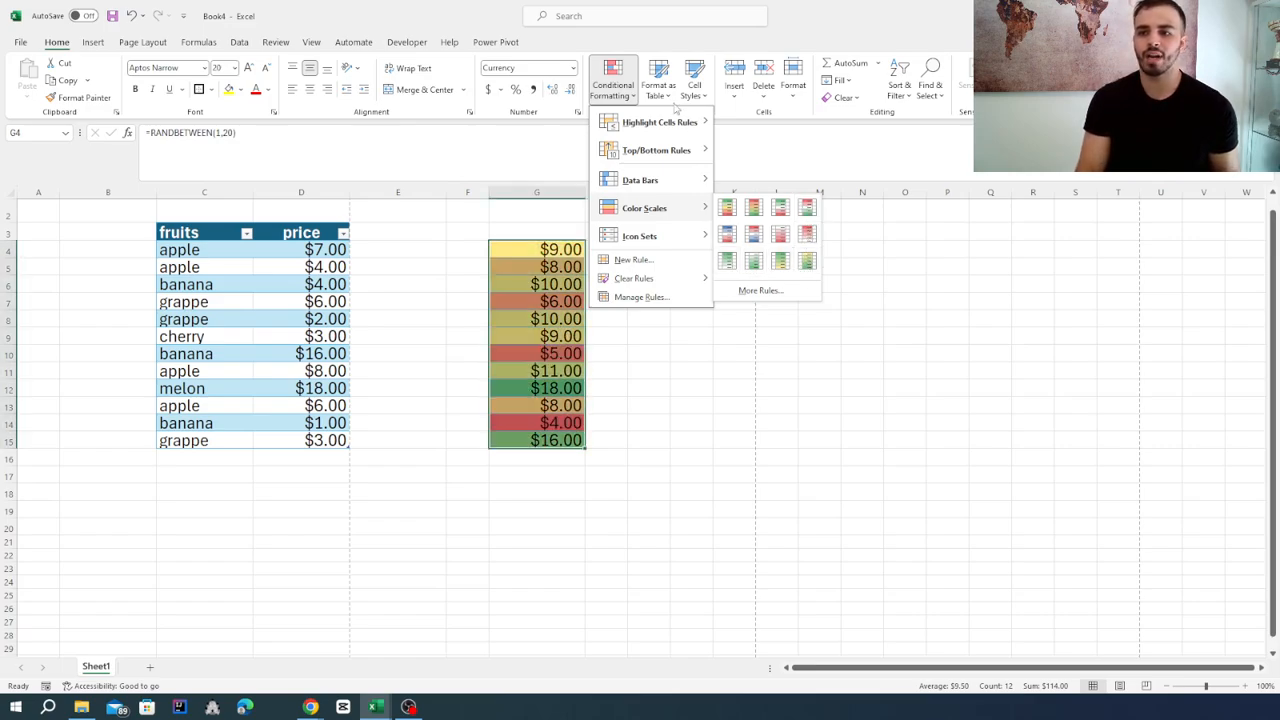
{"action": "mouse_move", "coordinate": [680, 122]}
{"action": "left_click", "coordinate": [752, 124]}
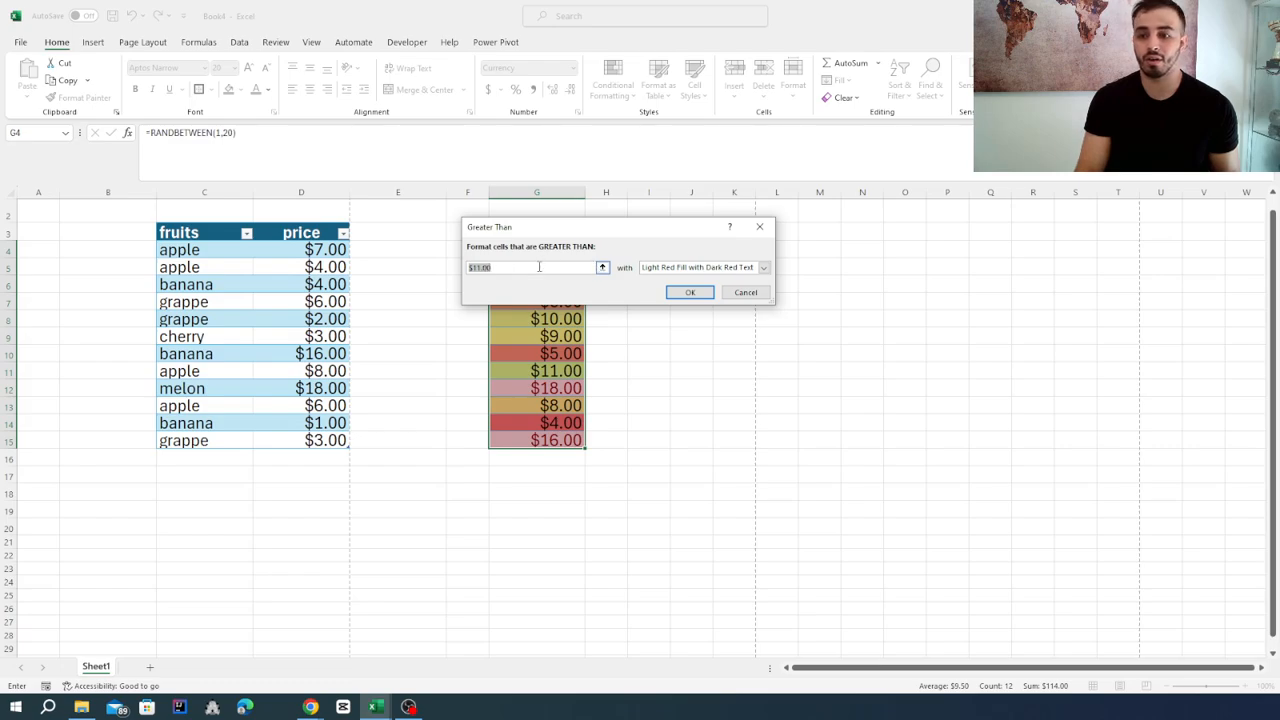
{"action": "double_click", "coordinate": [539, 267]}
{"action": "left_click", "coordinate": [539, 267]}
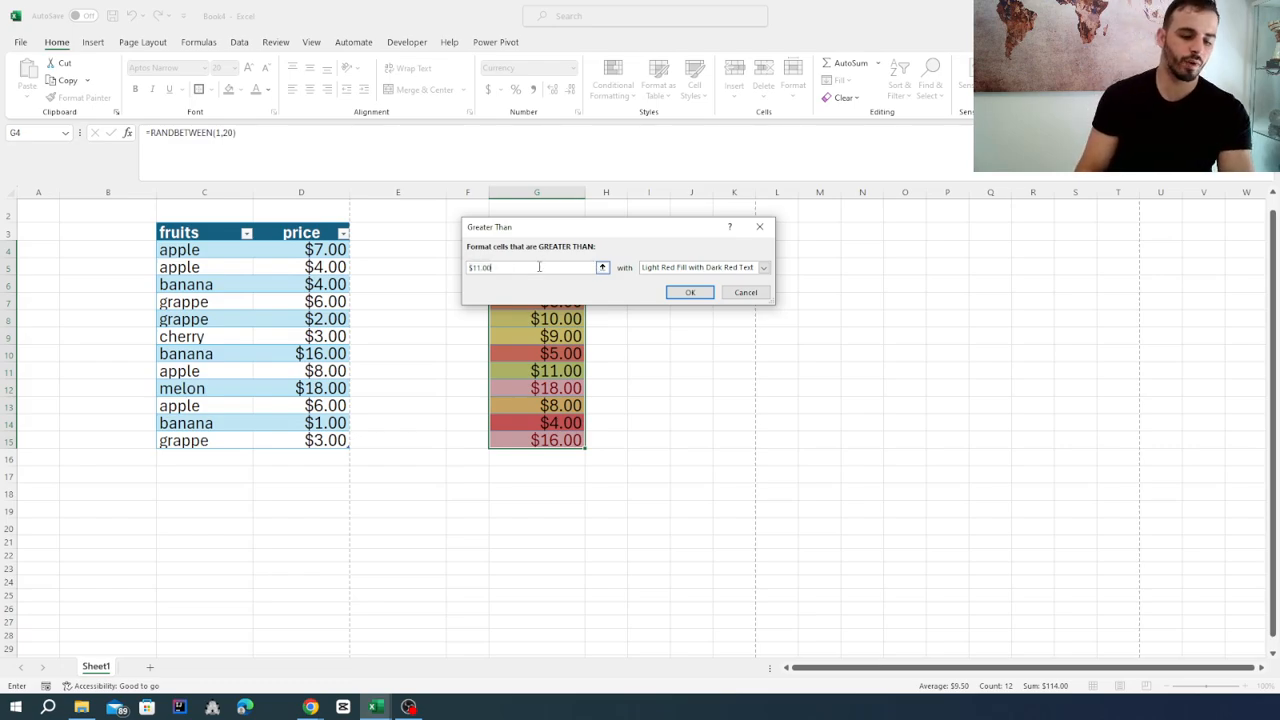
{"action": "type", "text": "10"}
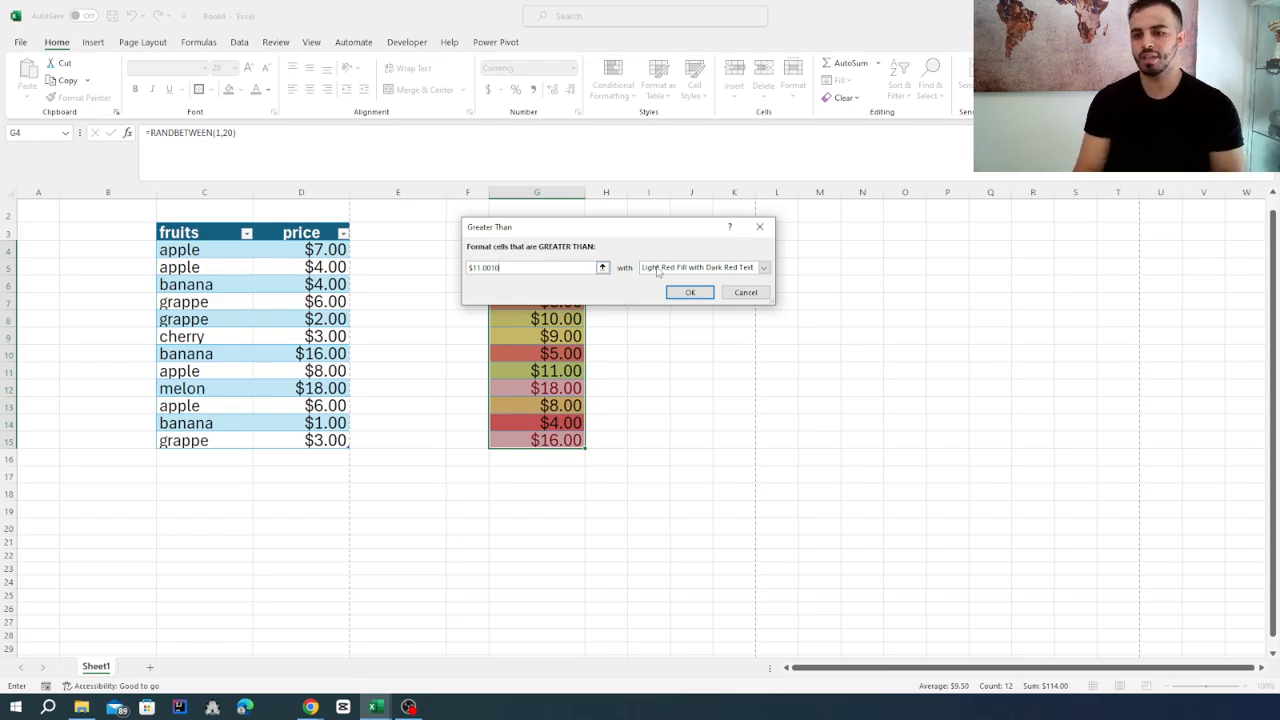
{"action": "double_click", "coordinate": [512, 268]}
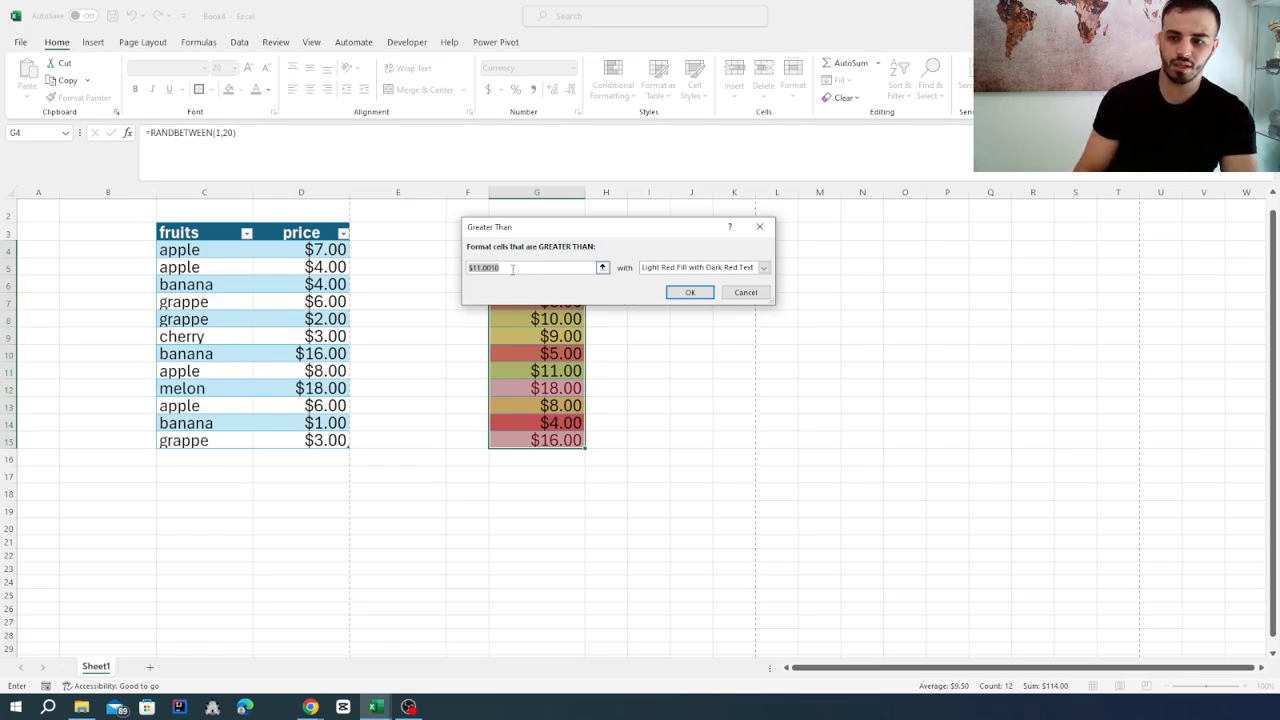
{"action": "type", "text": "10"}
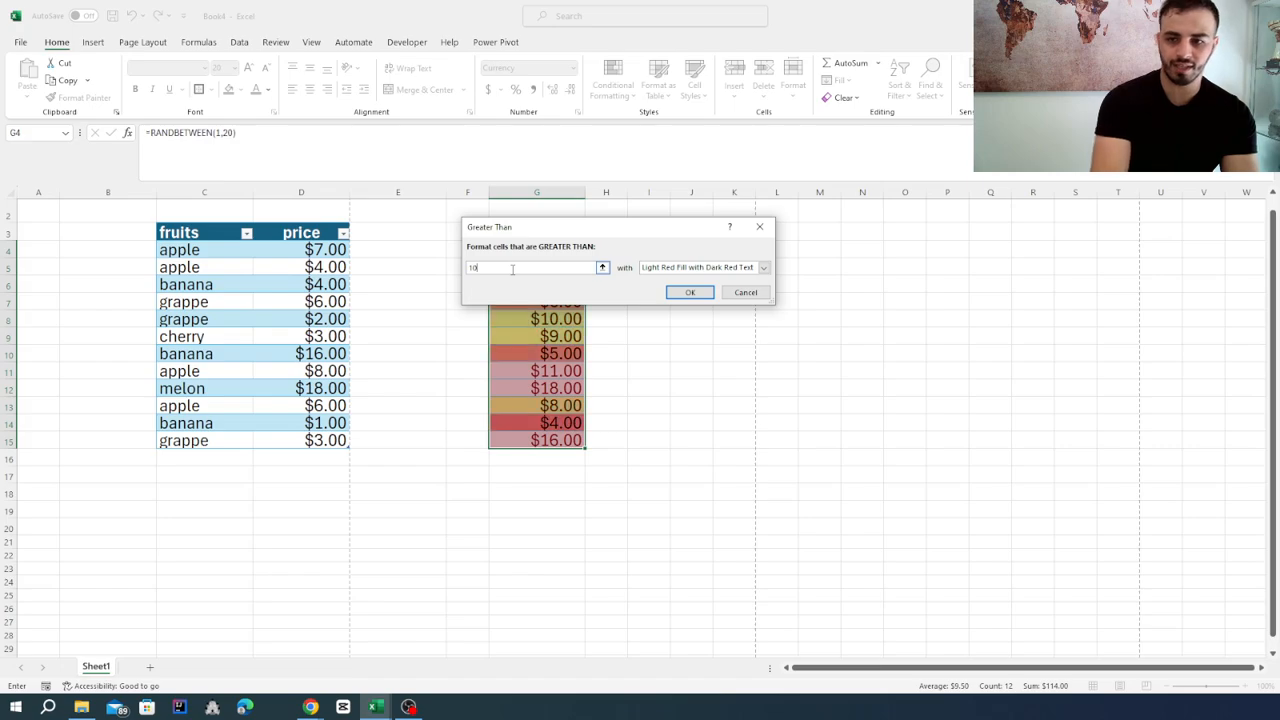
{"action": "left_click", "coordinate": [690, 292]}
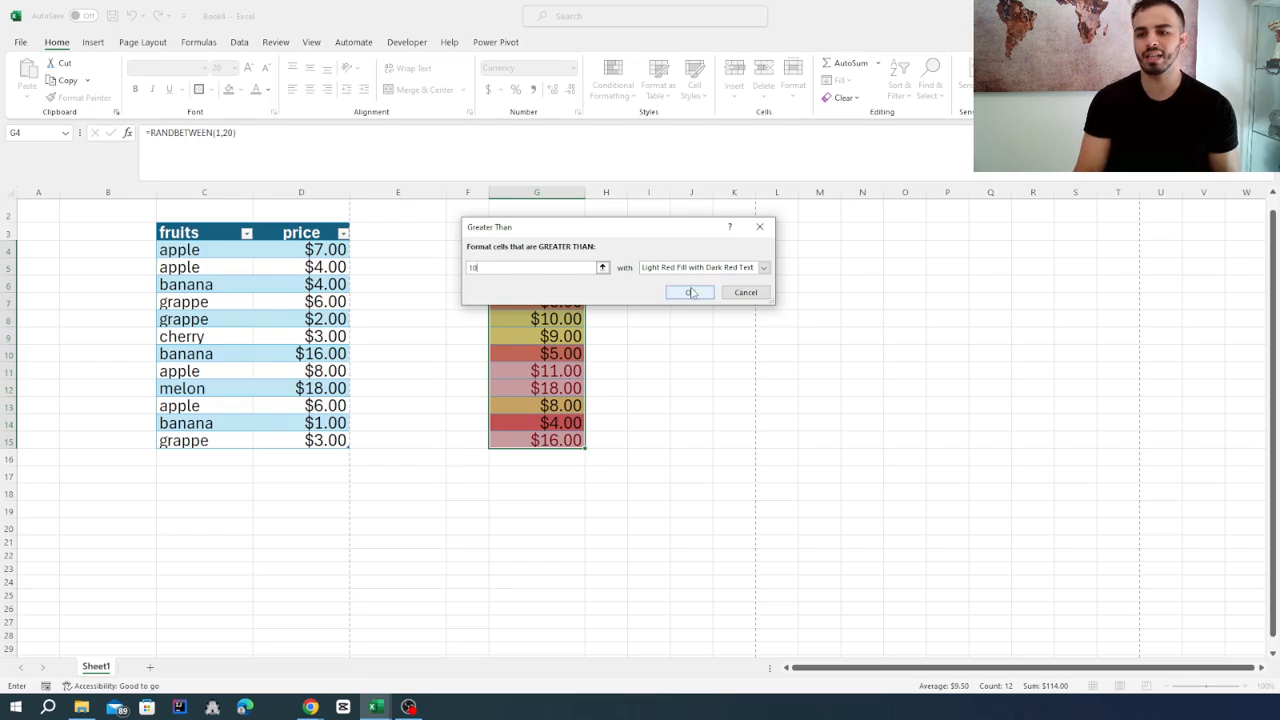
{"action": "left_click", "coordinate": [675, 387]}
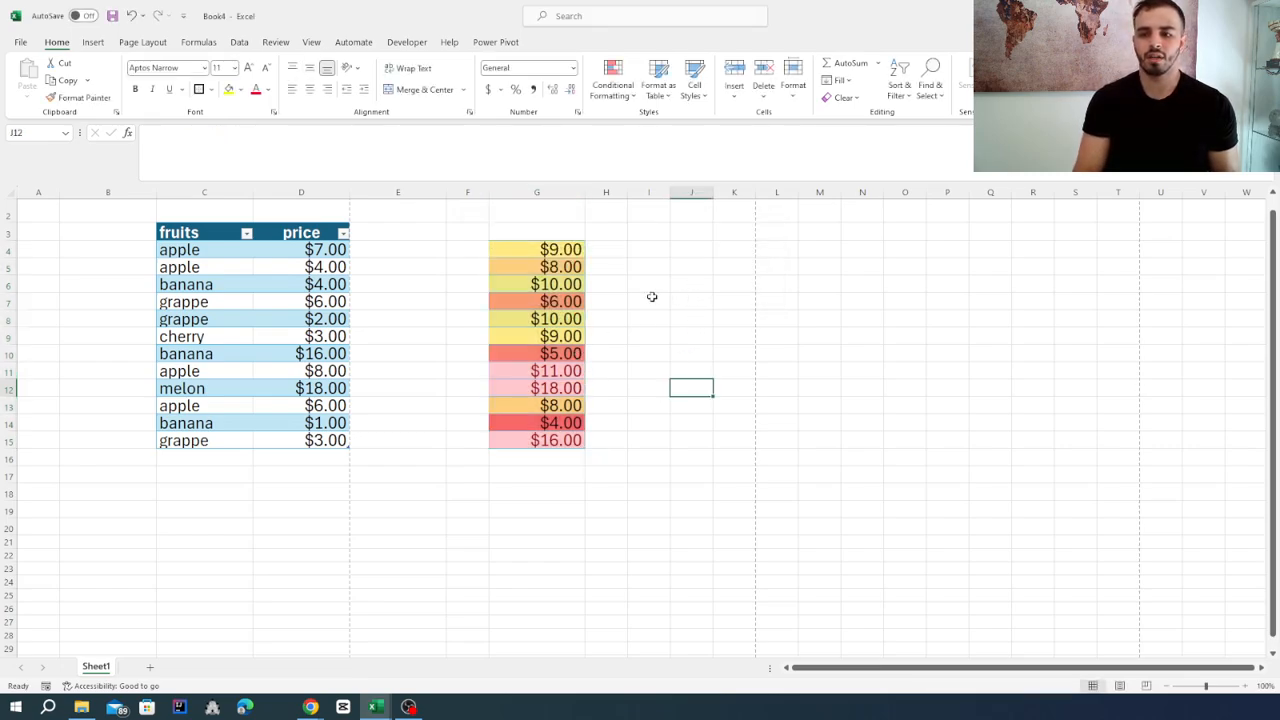
Inspect a highlighted price in column G and recalculate the random values to refresh the greater-than formatting.
{"action": "left_click", "coordinate": [556, 388]}
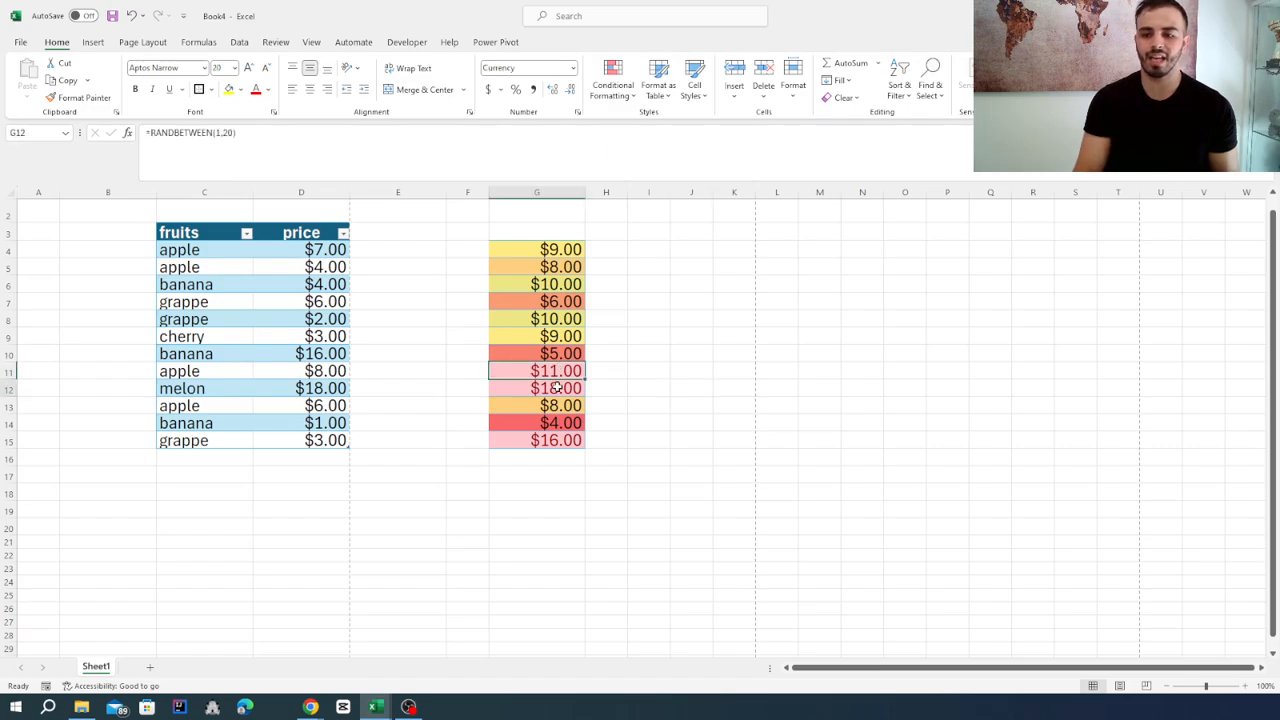
{"action": "left_click", "coordinate": [648, 337]}
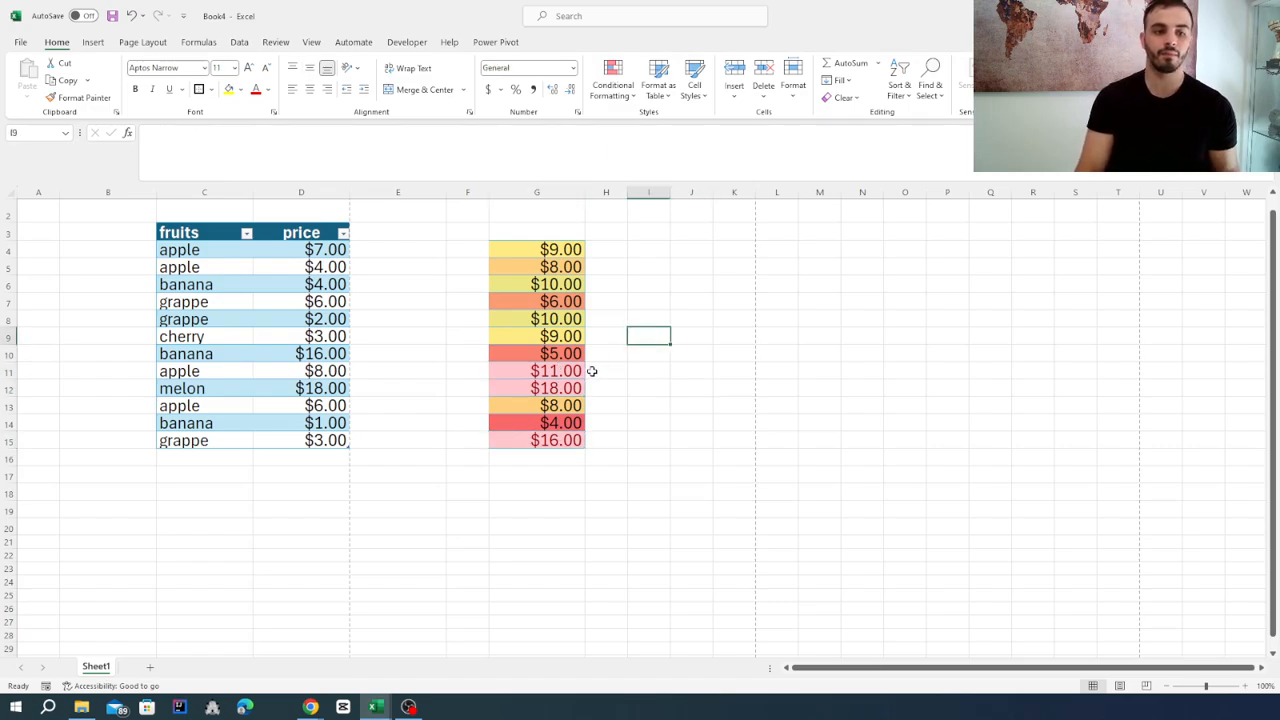
{"action": "key", "text": "F9"}
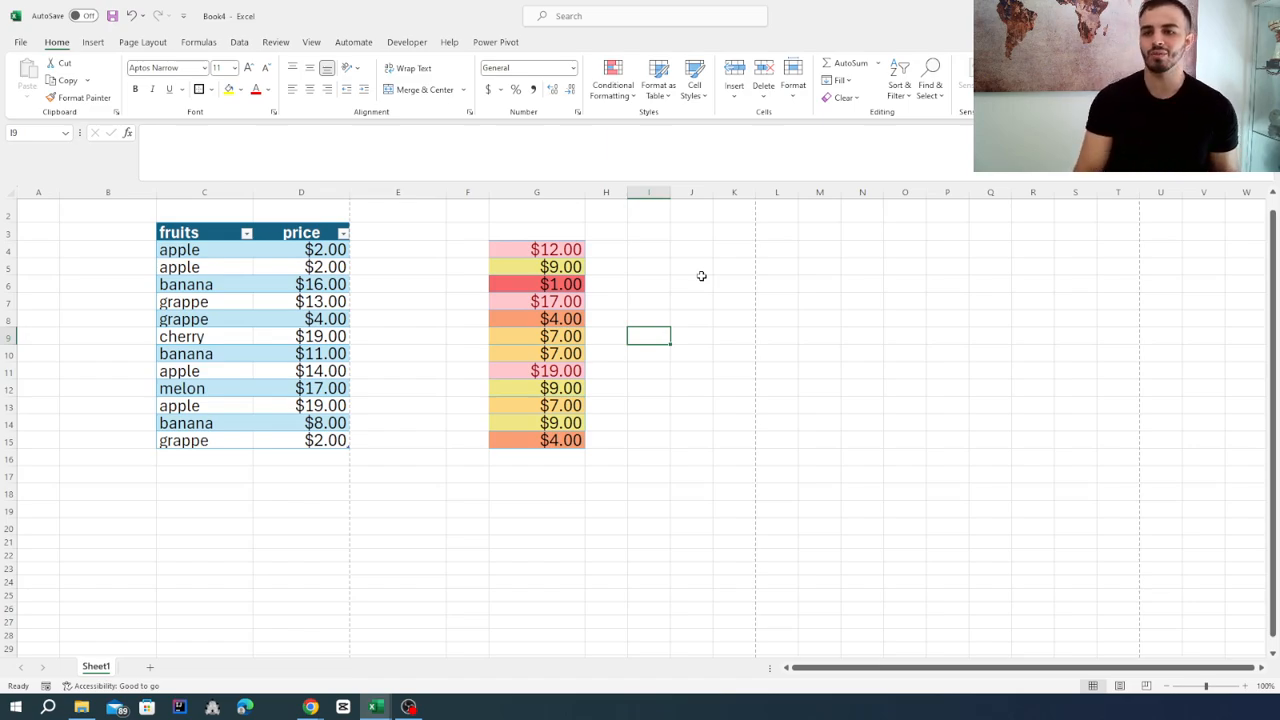
{"action": "left_click", "coordinate": [613, 94]}
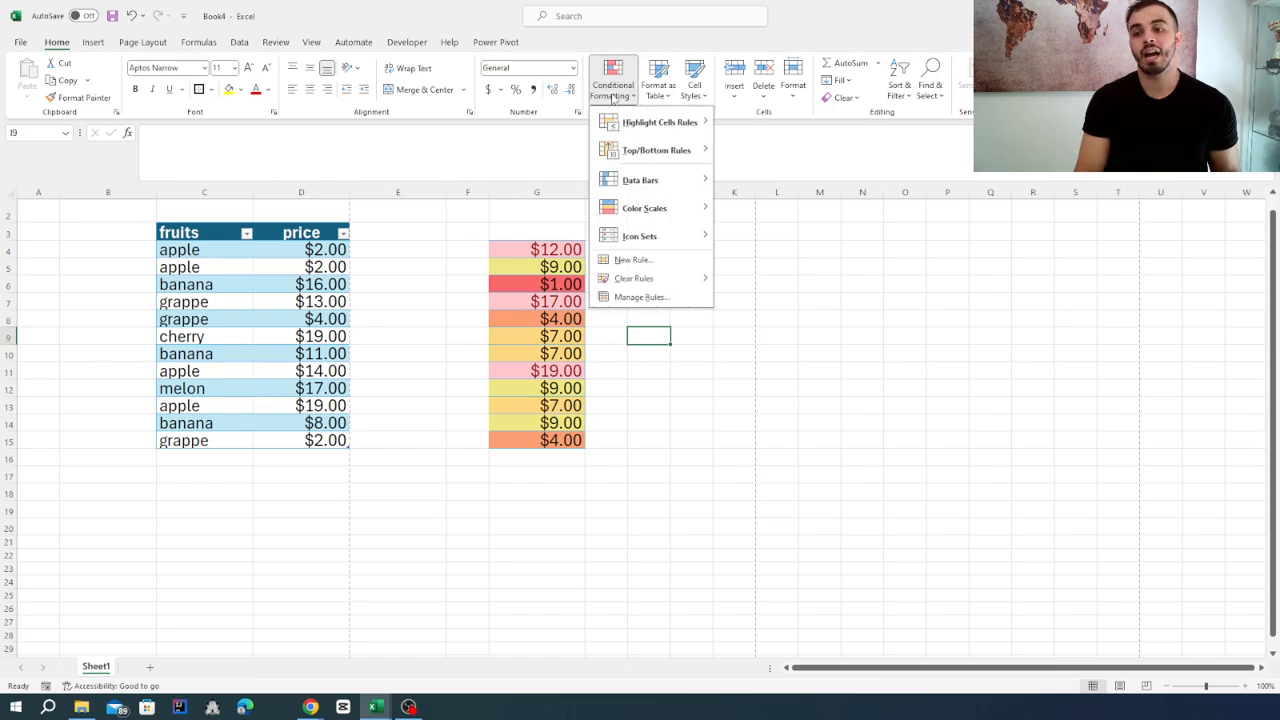
{"action": "left_click", "coordinate": [657, 430]}
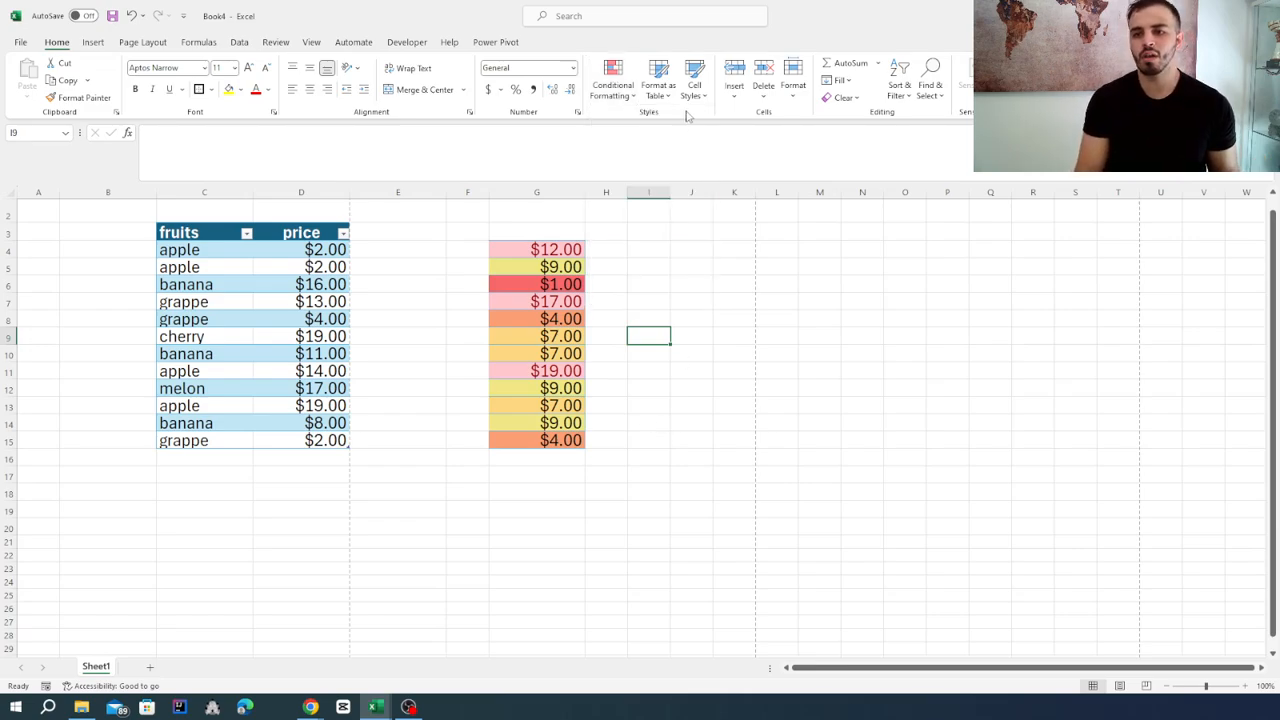
{"action": "left_click", "coordinate": [553, 192]}
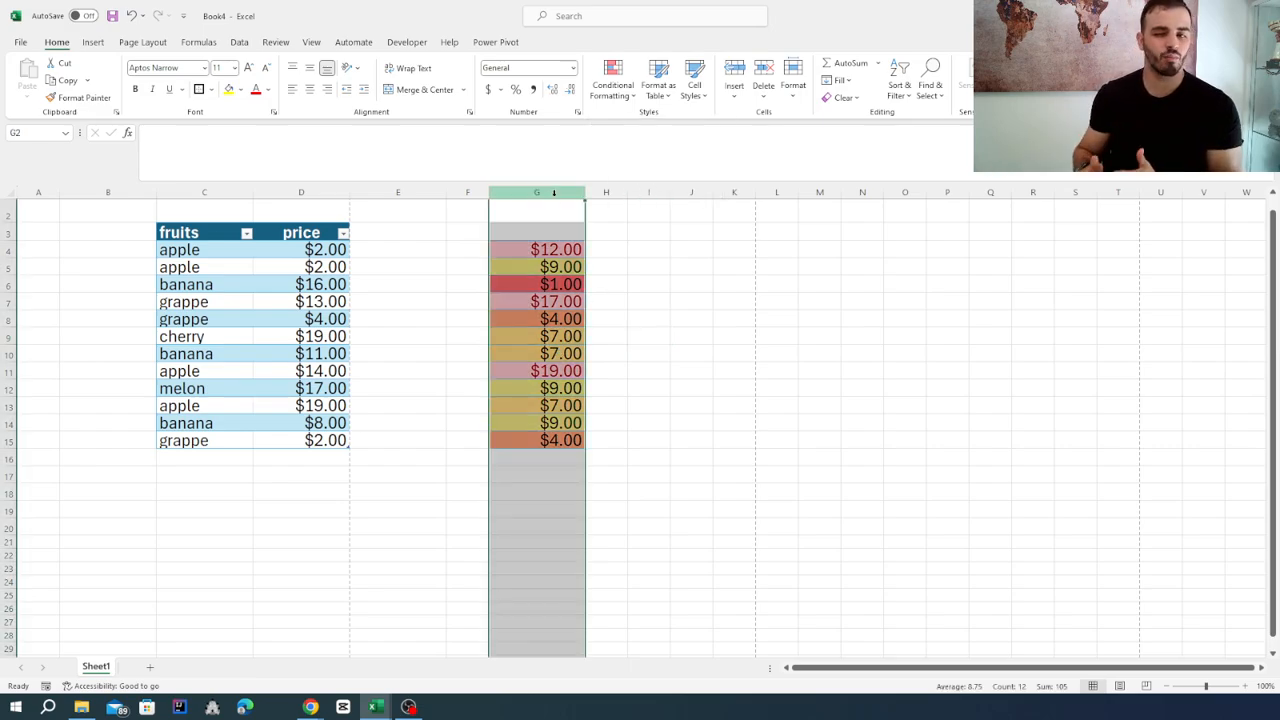
{"action": "right_click", "coordinate": [554, 196]}
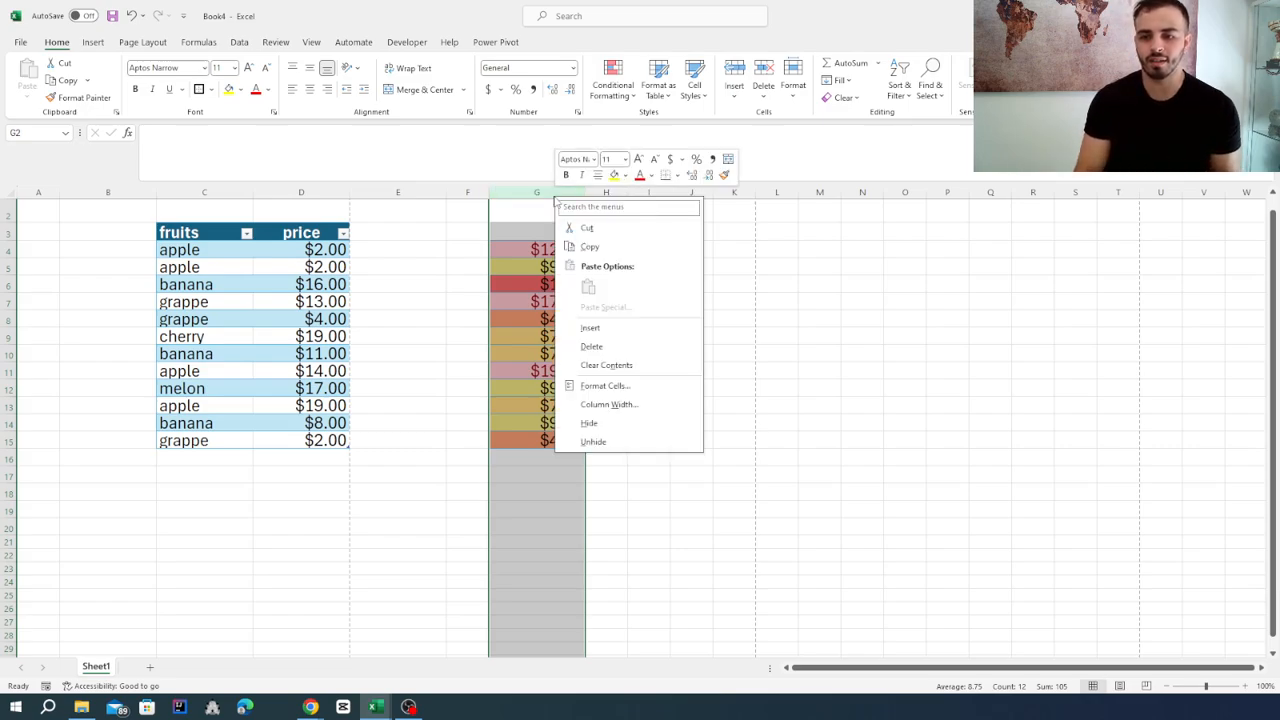
{"action": "key", "text": "Escape"}
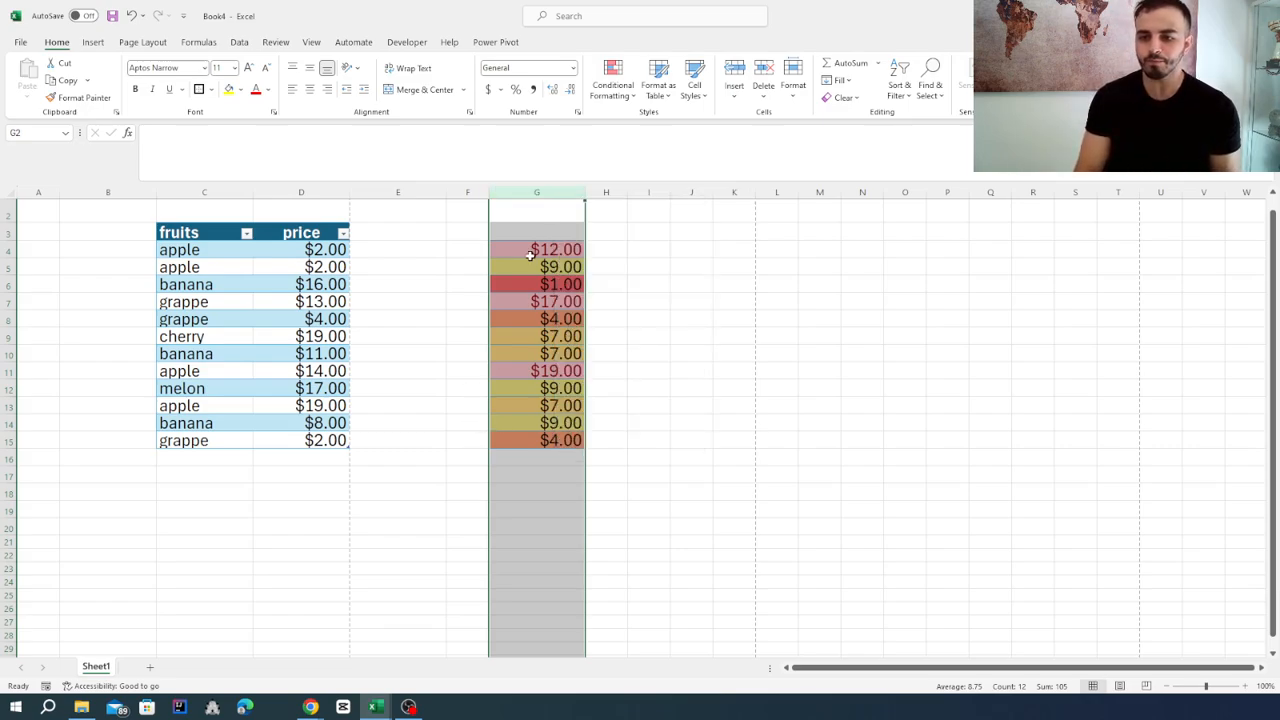
{"action": "left_click", "coordinate": [531, 252]}
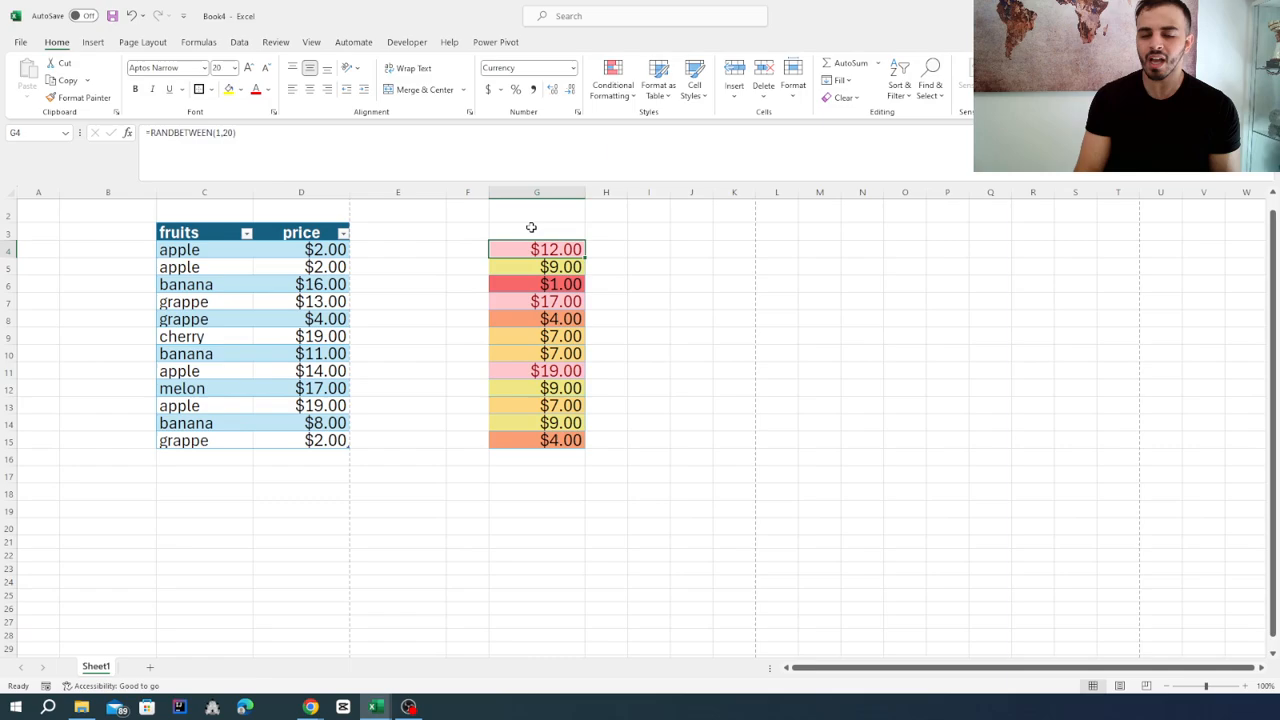
{"action": "left_click", "coordinate": [92, 43]}
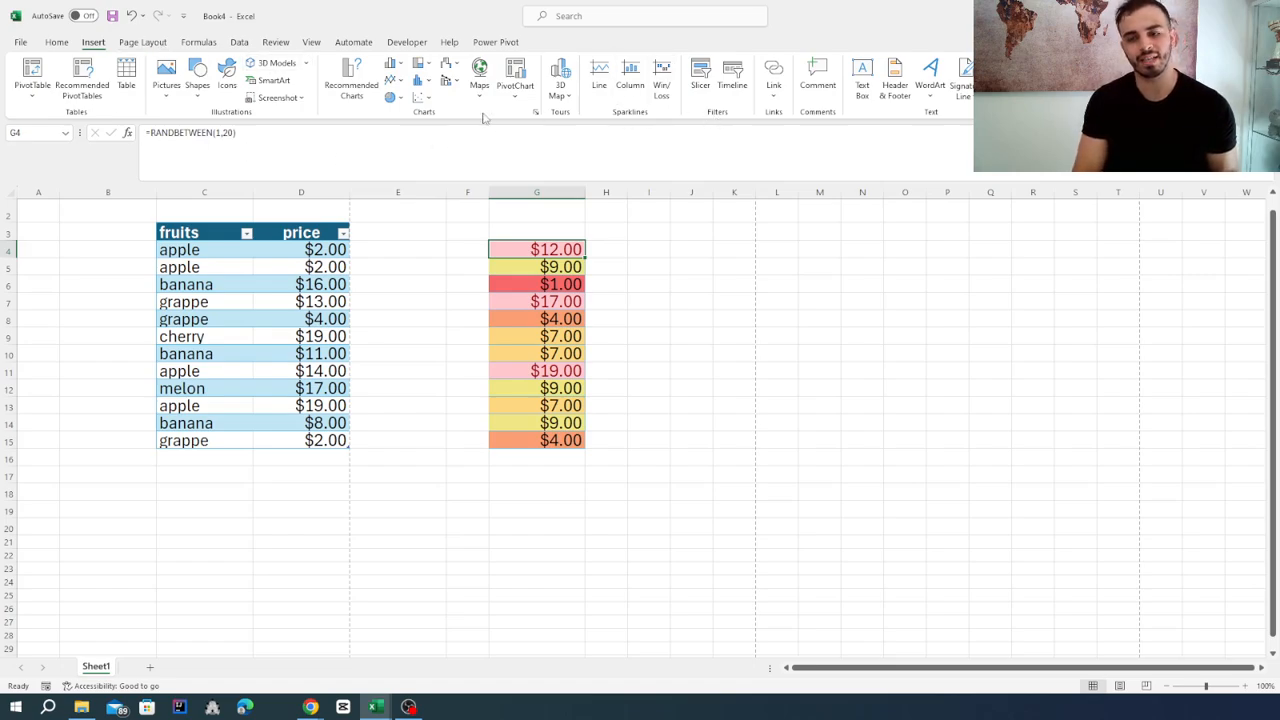
{"action": "left_click", "coordinate": [137, 42]}
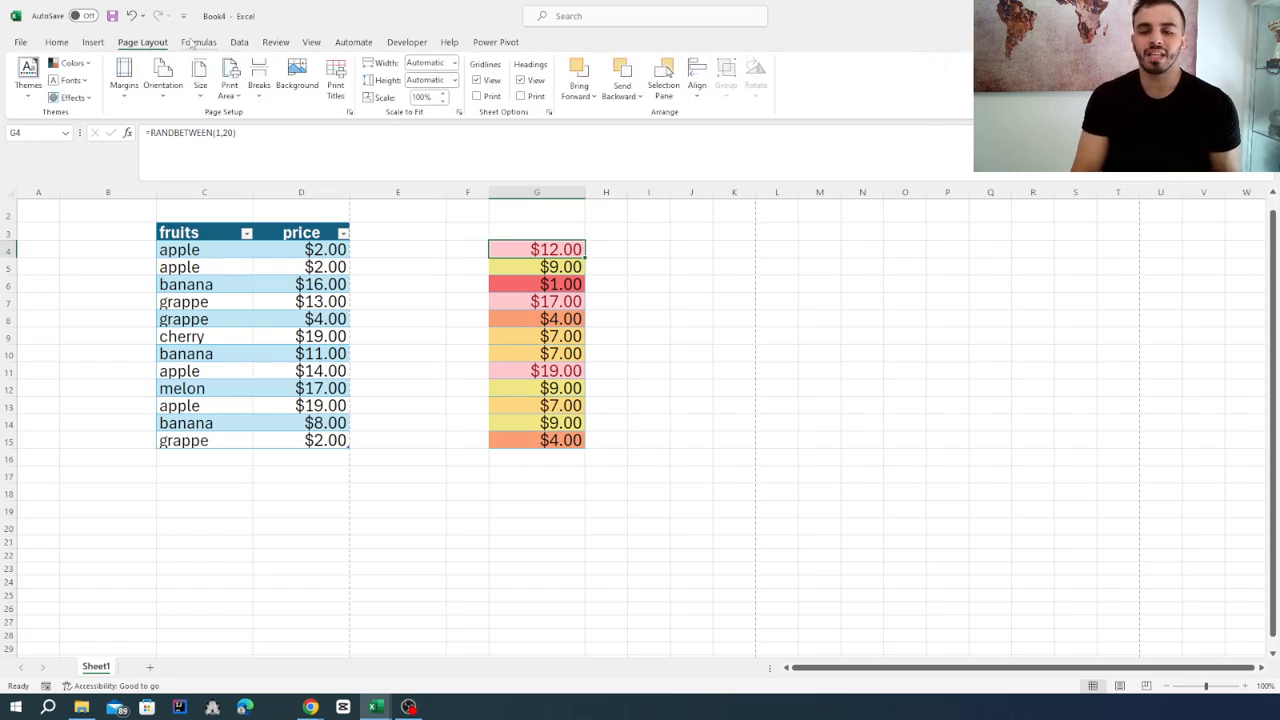
Clear the copied prices in G4:G15 and delete the whole column G from the sheet.
{"action": "mouse_move", "coordinate": [497, 248]}
{"action": "left_mouse_down"}
{"action": "mouse_move", "coordinate": [606, 337]}
{"action": "mouse_move", "coordinate": [630, 451]}
{"action": "left_mouse_up"}
{"action": "key", "text": "Delete"}
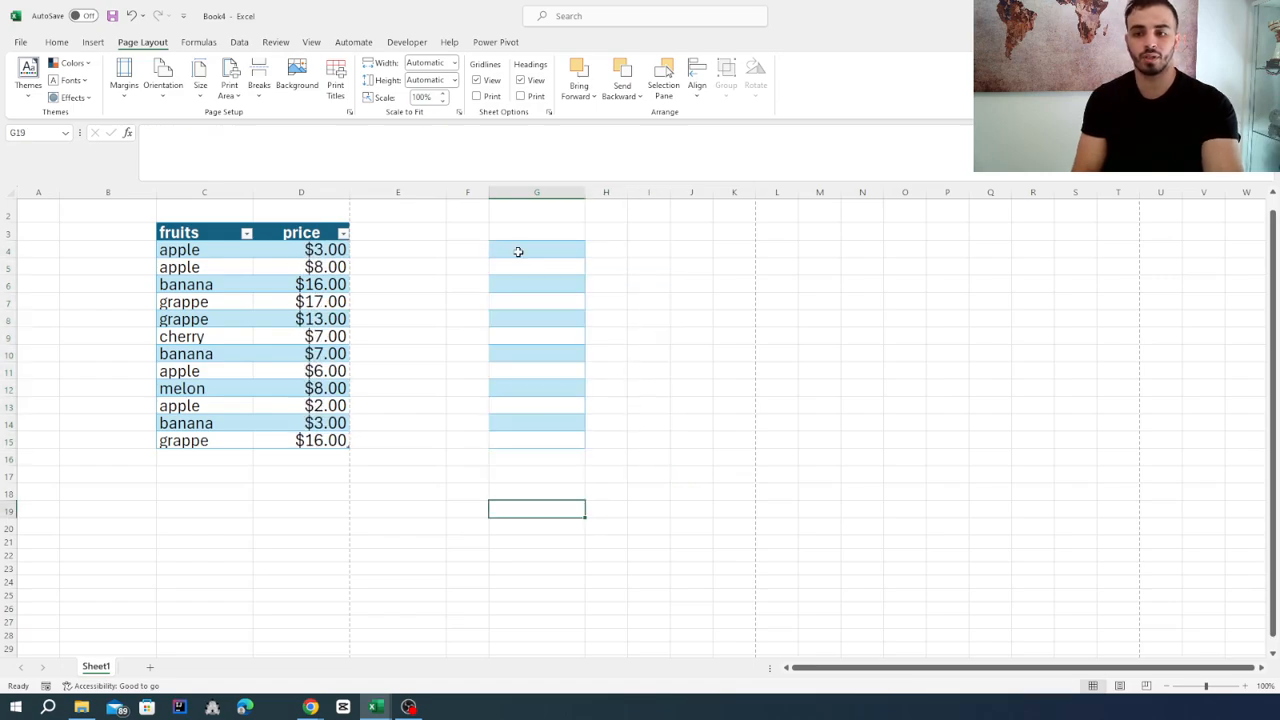
{"action": "left_click", "coordinate": [519, 192]}
{"action": "right_click", "coordinate": [519, 192]}
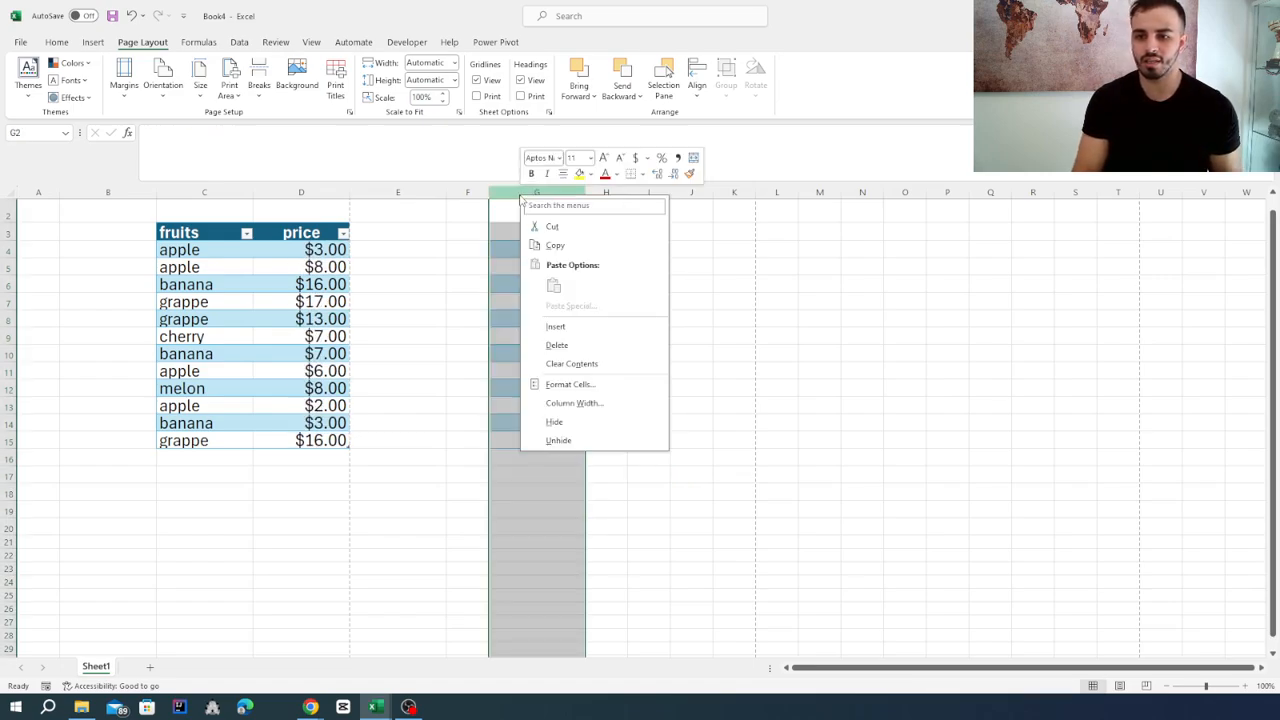
{"action": "left_click", "coordinate": [586, 345]}
{"action": "left_click", "coordinate": [600, 337]}
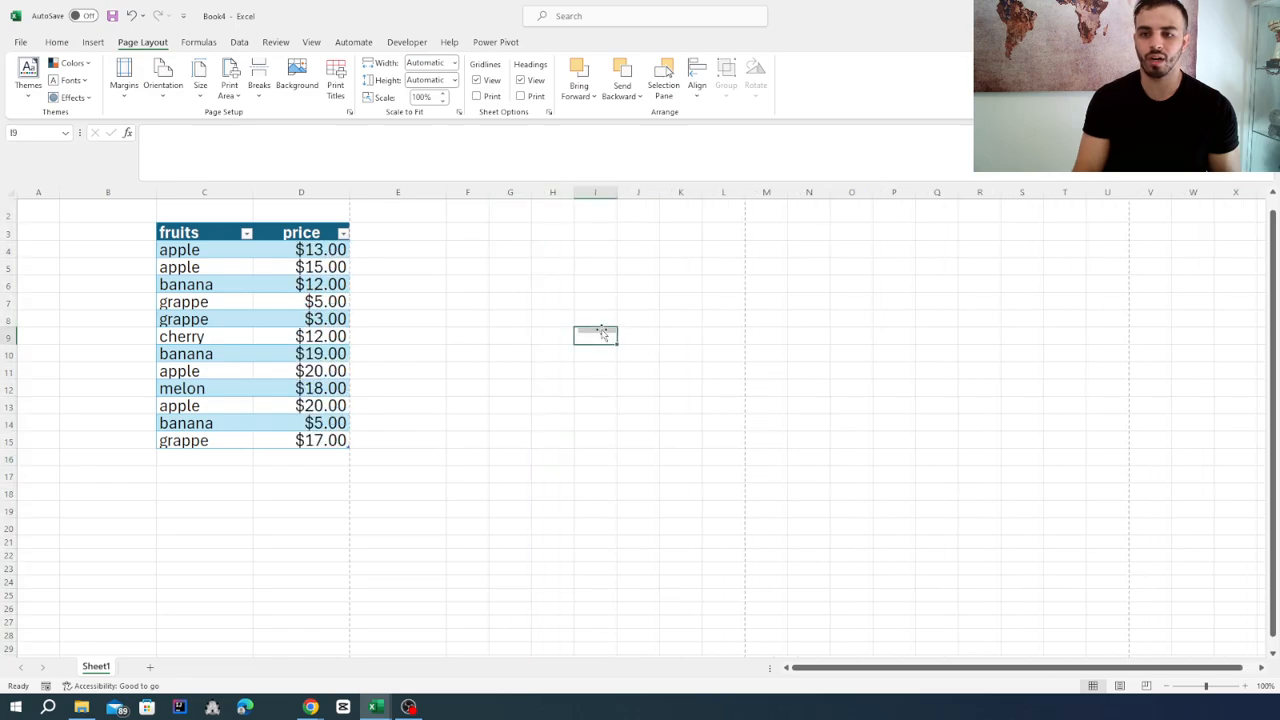
{"action": "left_click", "coordinate": [545, 283]}
{"action": "left_click", "coordinate": [499, 233]}
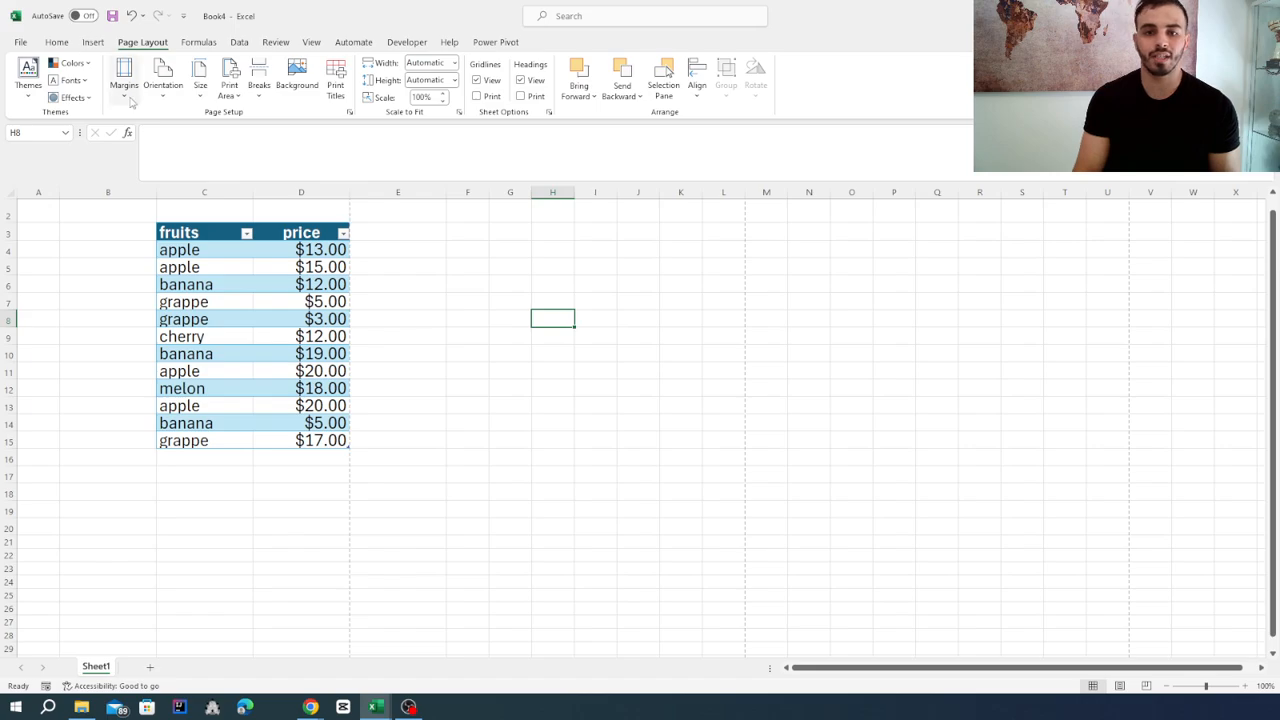
Set the page orientation to Landscape and look over the page break lines around the fruits table.
{"action": "left_click", "coordinate": [162, 88]}
{"action": "left_click", "coordinate": [543, 434]}
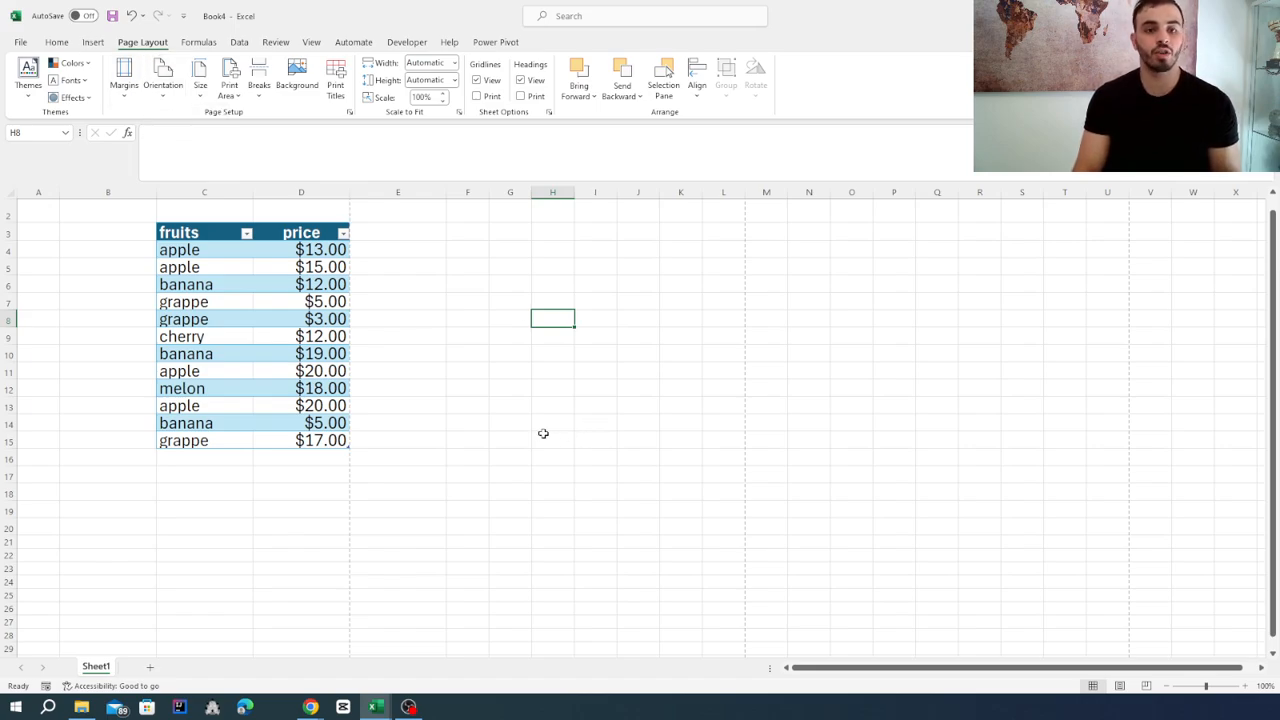
{"action": "left_click", "coordinate": [161, 100]}
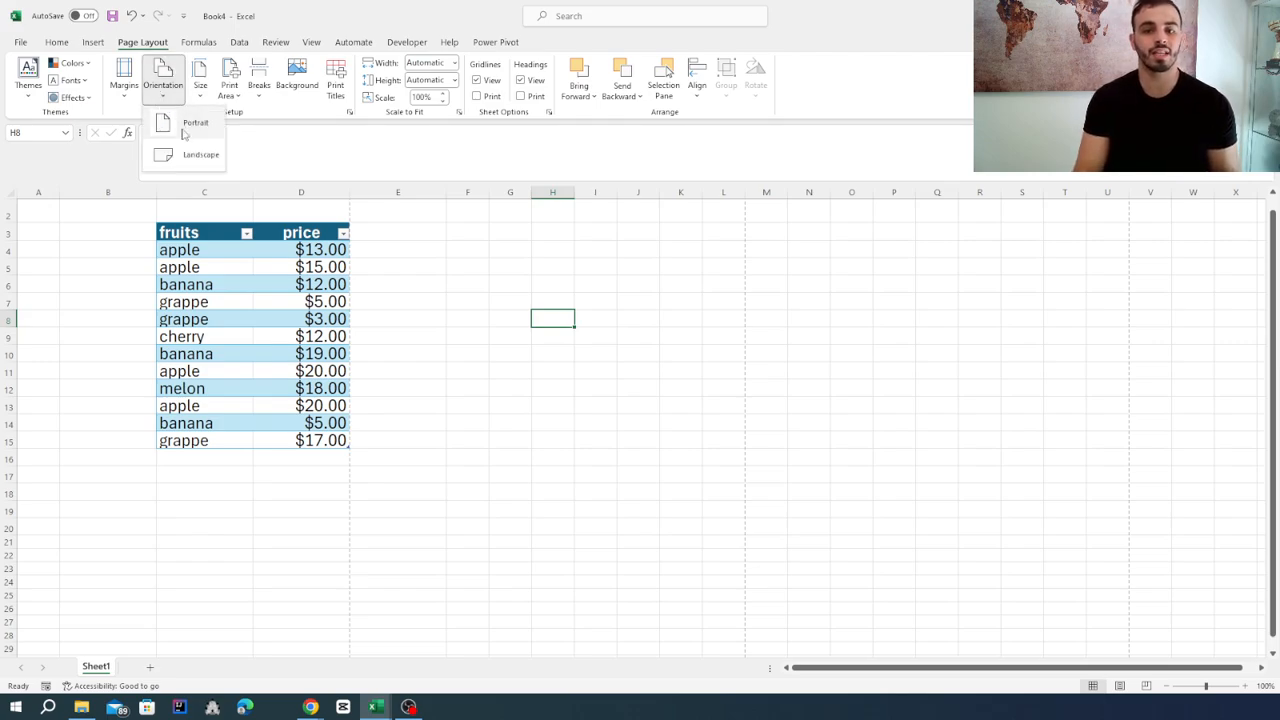
{"action": "left_click", "coordinate": [185, 163]}
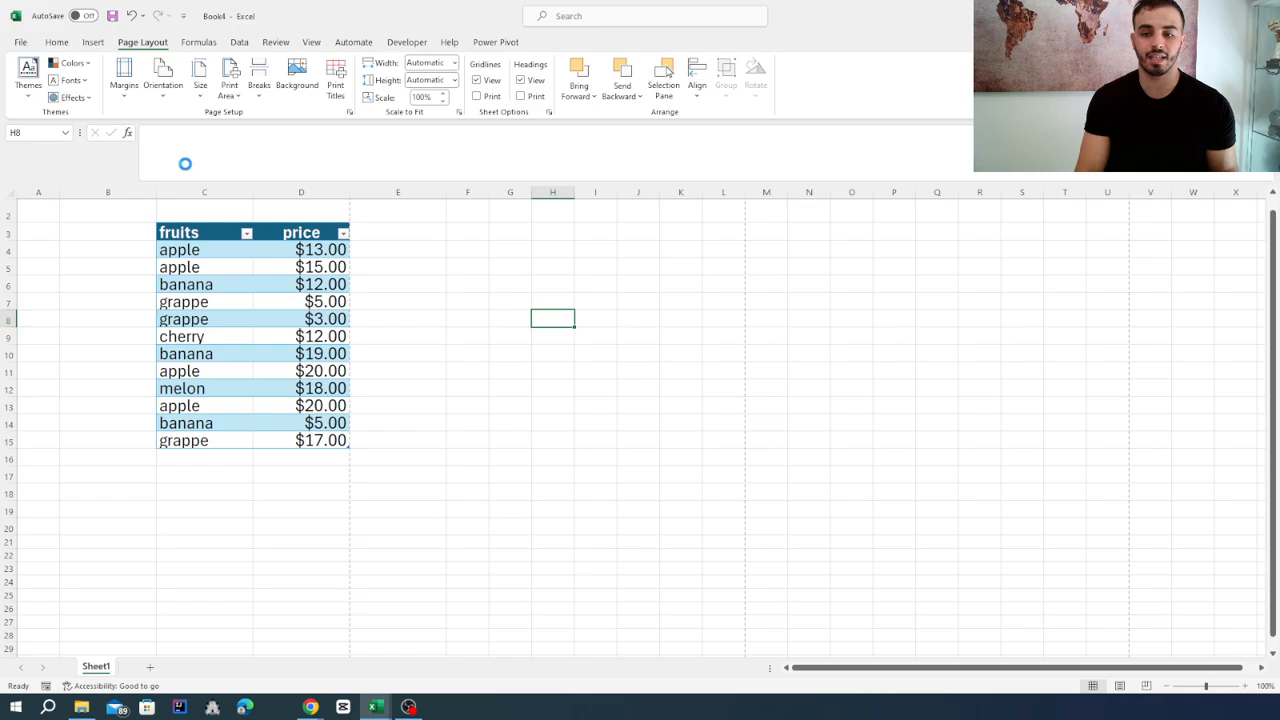
{"action": "scroll", "coordinate": [650, 360], "scroll_direction": "down", "scroll_amount": 2}
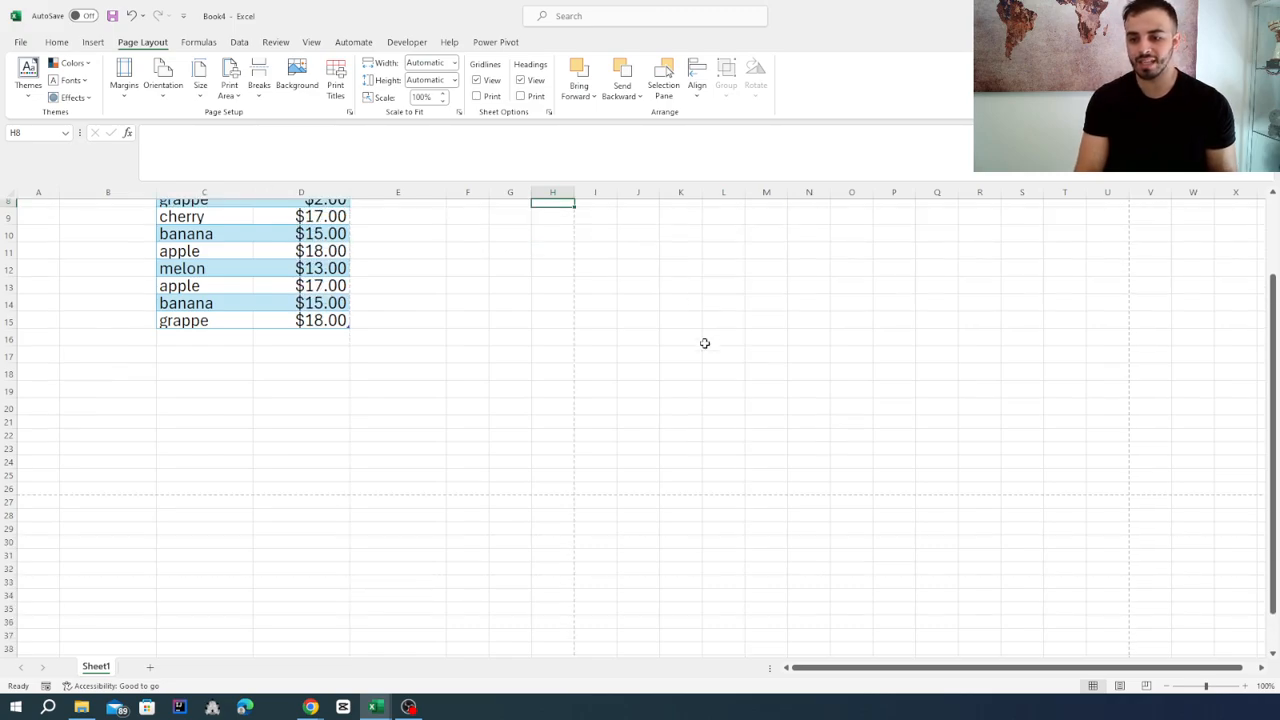
{"action": "scroll", "coordinate": [627, 416], "scroll_direction": "up", "scroll_amount": 1}
{"action": "scroll", "coordinate": [580, 300], "scroll_direction": "up", "scroll_amount": 2}
{"action": "scroll", "coordinate": [580, 294], "scroll_direction": "up", "scroll_amount": 1, "text": "ctrl"}
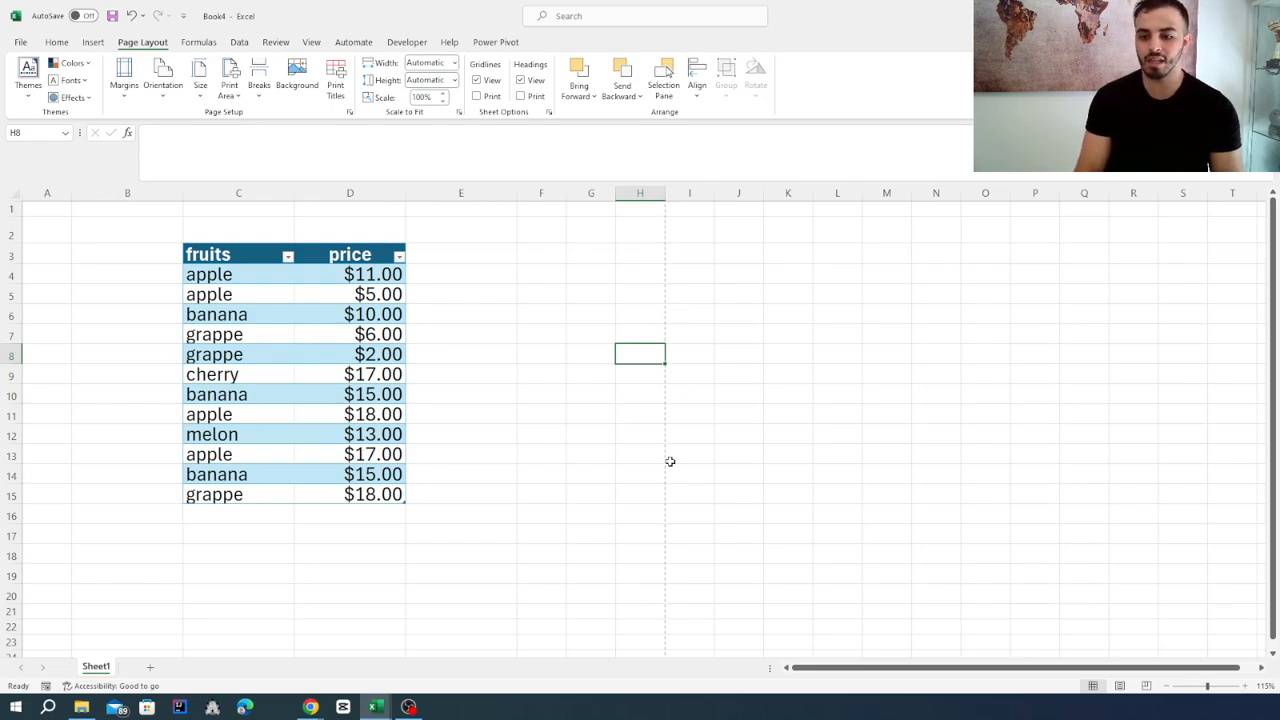
{"action": "scroll", "coordinate": [674, 529], "scroll_direction": "down", "scroll_amount": 2}
{"action": "scroll", "coordinate": [674, 529], "scroll_direction": "down", "scroll_amount": 2}
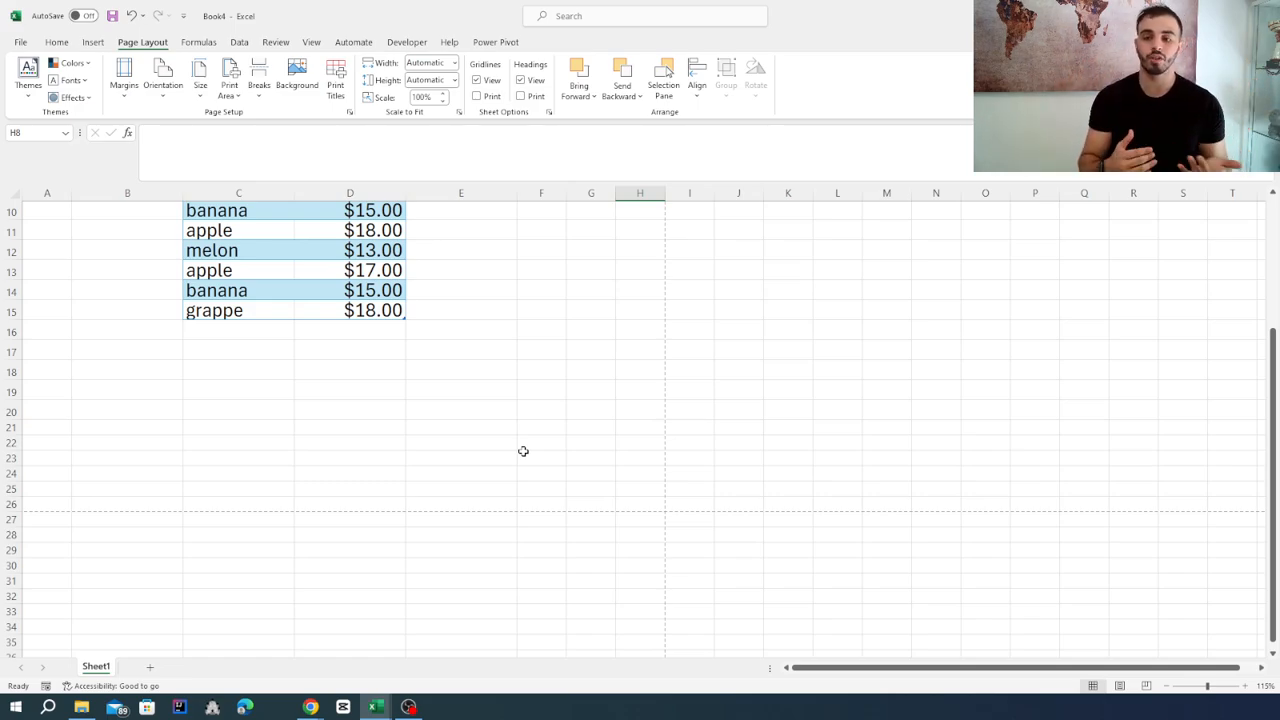
{"action": "scroll", "coordinate": [523, 451], "scroll_direction": "up", "scroll_amount": 3}
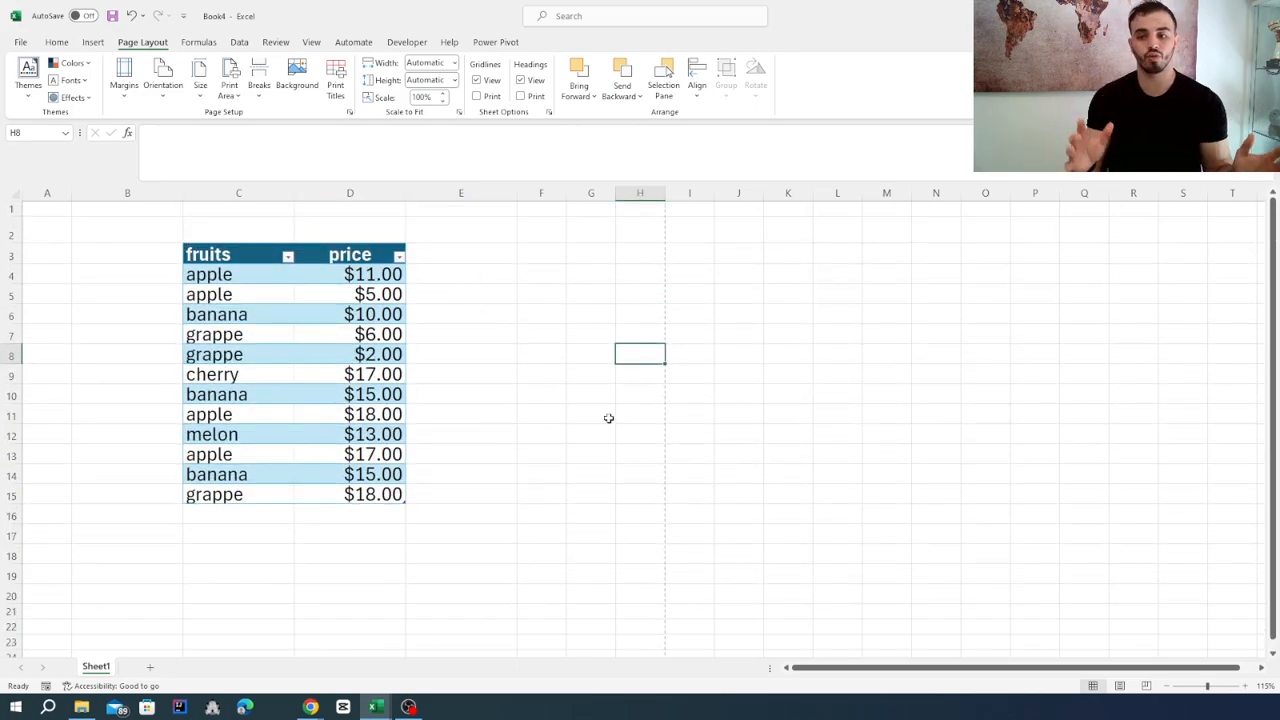
Set the page orientation back to Portrait and check where the page break lines fall.
{"action": "left_click", "coordinate": [168, 98]}
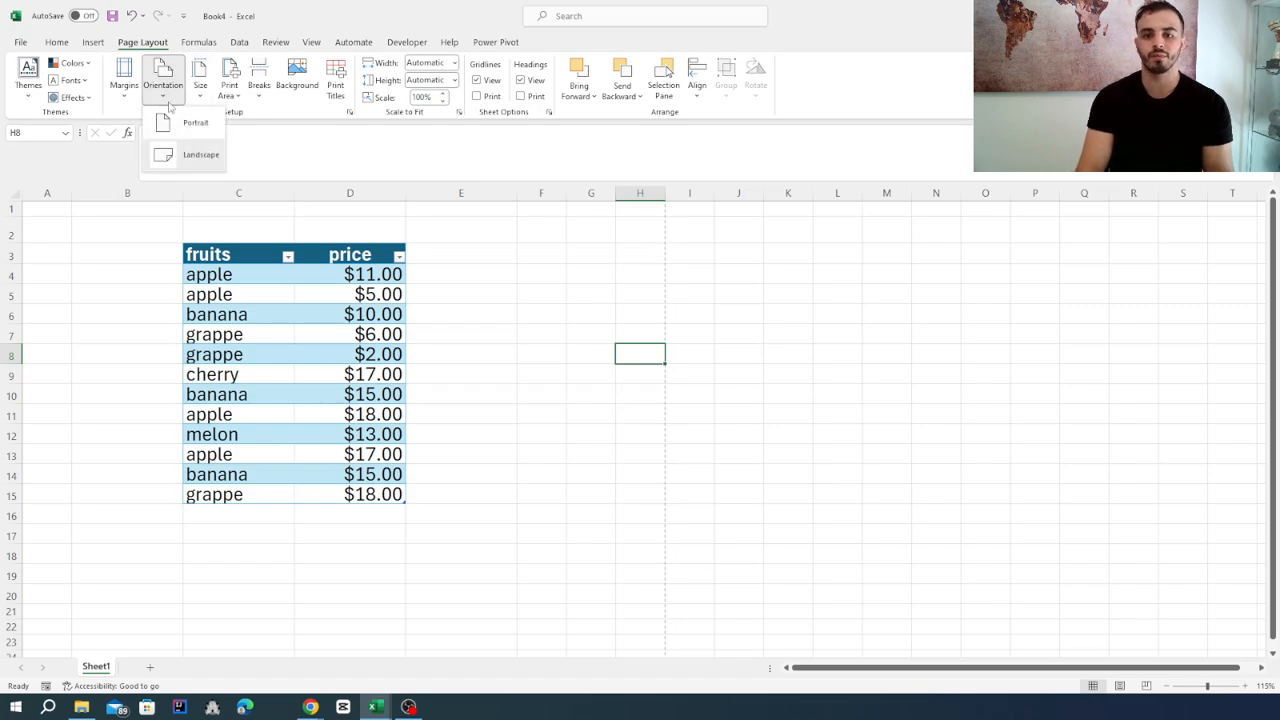
{"action": "left_click", "coordinate": [172, 121]}
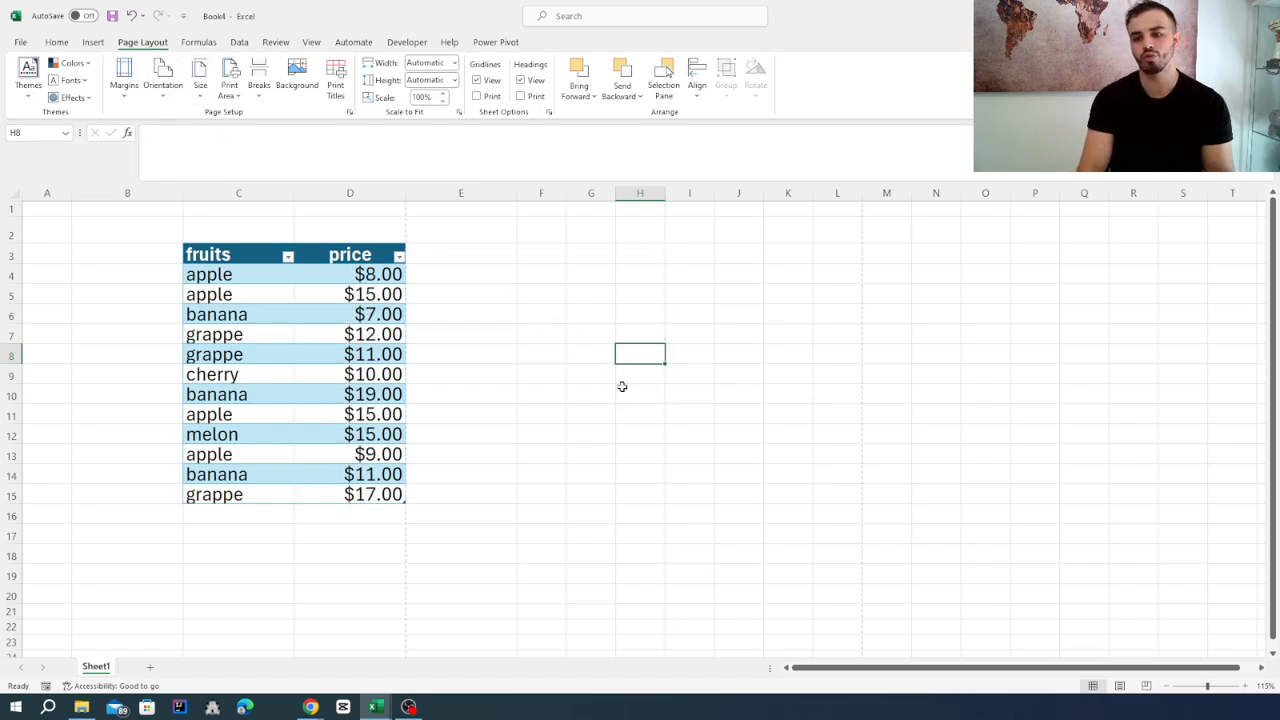
{"action": "scroll", "coordinate": [451, 343], "scroll_direction": "down", "scroll_amount": 1}
{"action": "scroll", "coordinate": [334, 457], "scroll_direction": "down", "scroll_amount": 1}
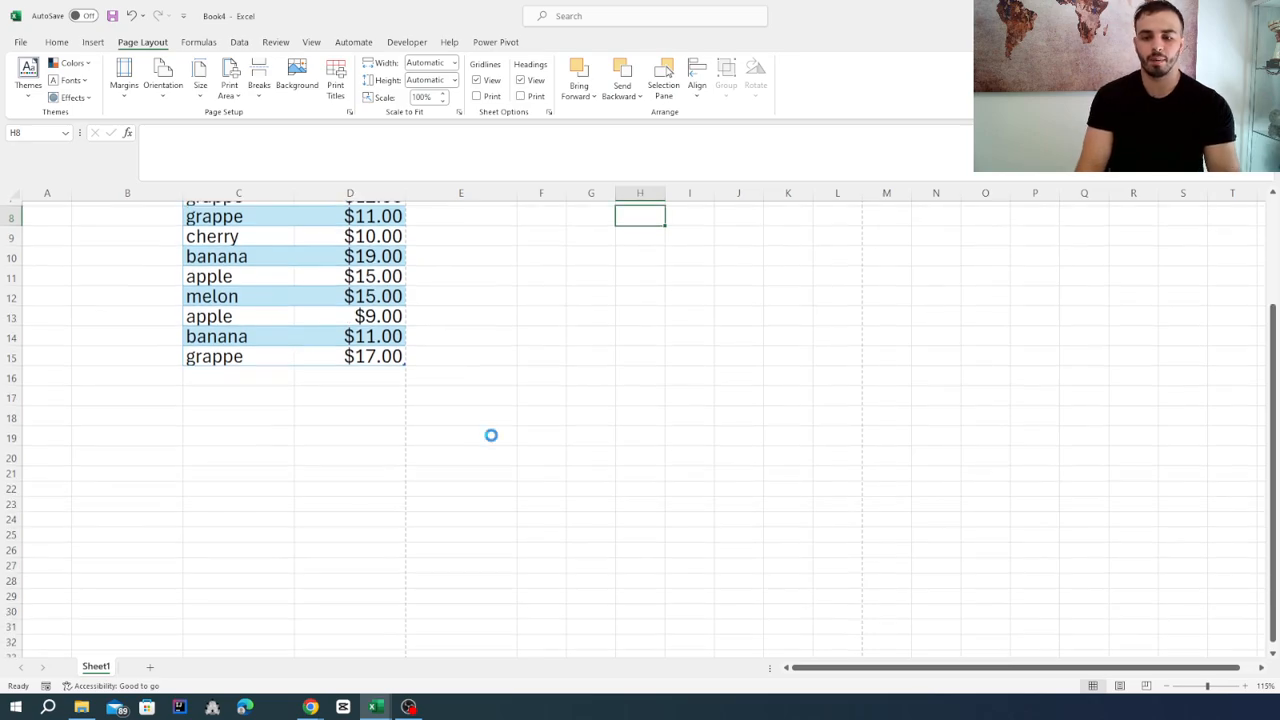
{"action": "scroll", "coordinate": [491, 435], "scroll_direction": "down", "scroll_amount": 1}
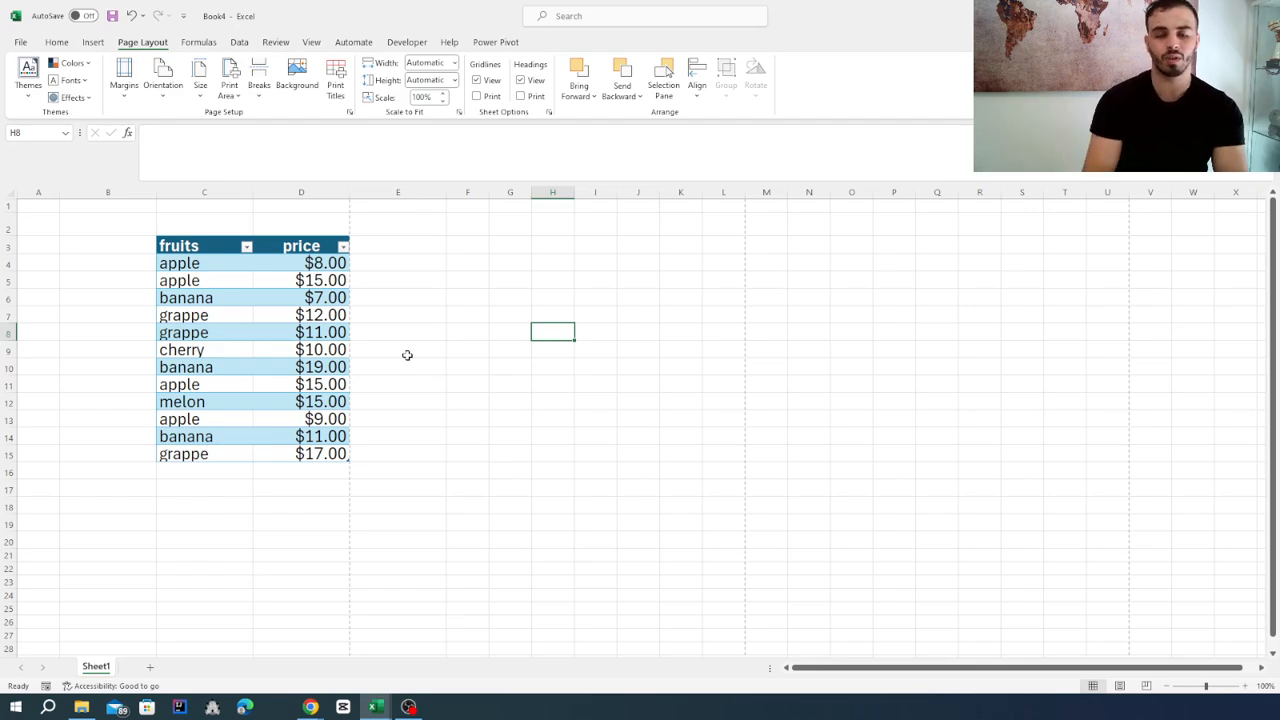
Preview the fruits and price table as a printed page, and widen column D slightly in the sheet.
{"action": "left_click", "coordinate": [21, 42]}
{"action": "left_click", "coordinate": [40, 273]}
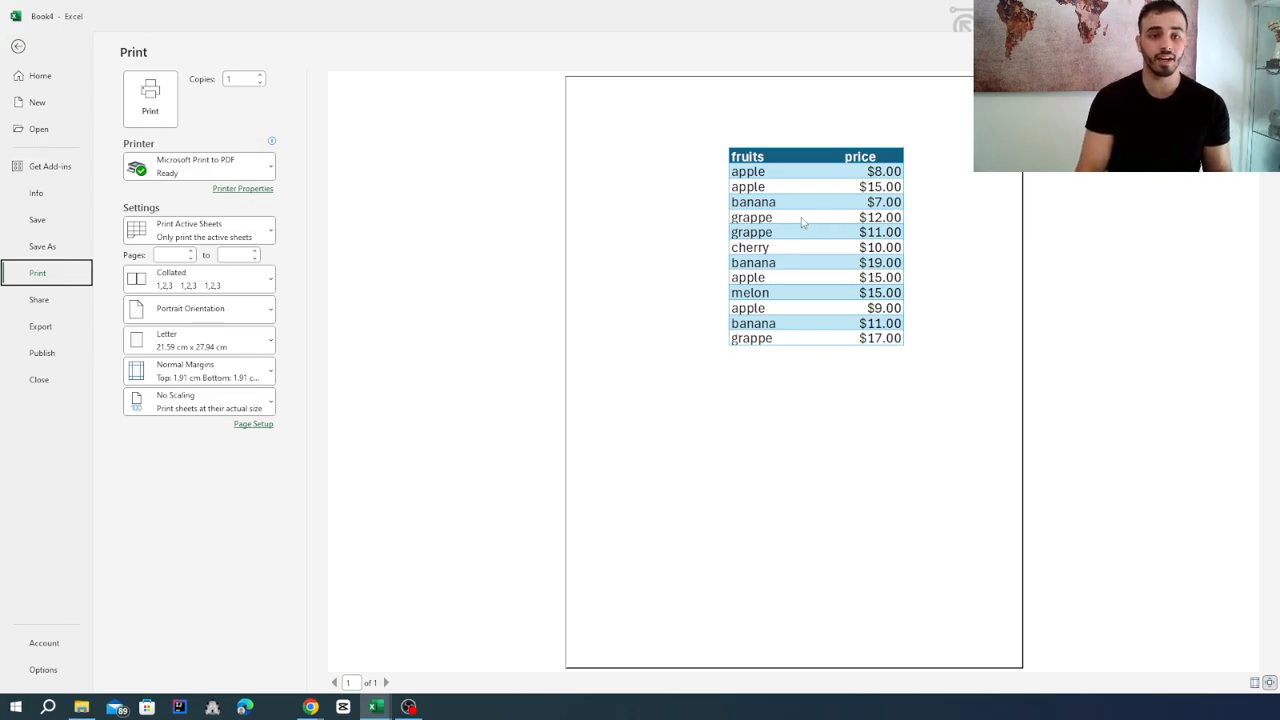
{"action": "left_click", "coordinate": [18, 46]}
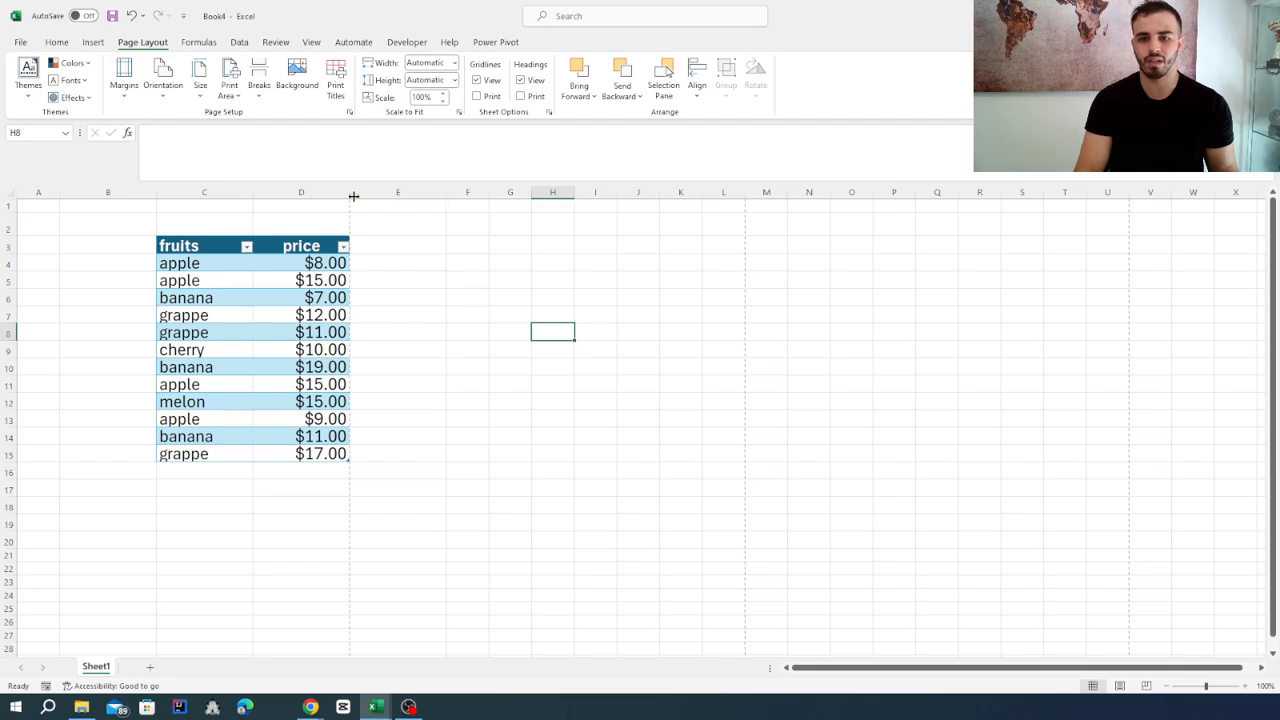
{"action": "left_click_drag", "start_coordinate": [350, 196], "coordinate": [385, 197]}
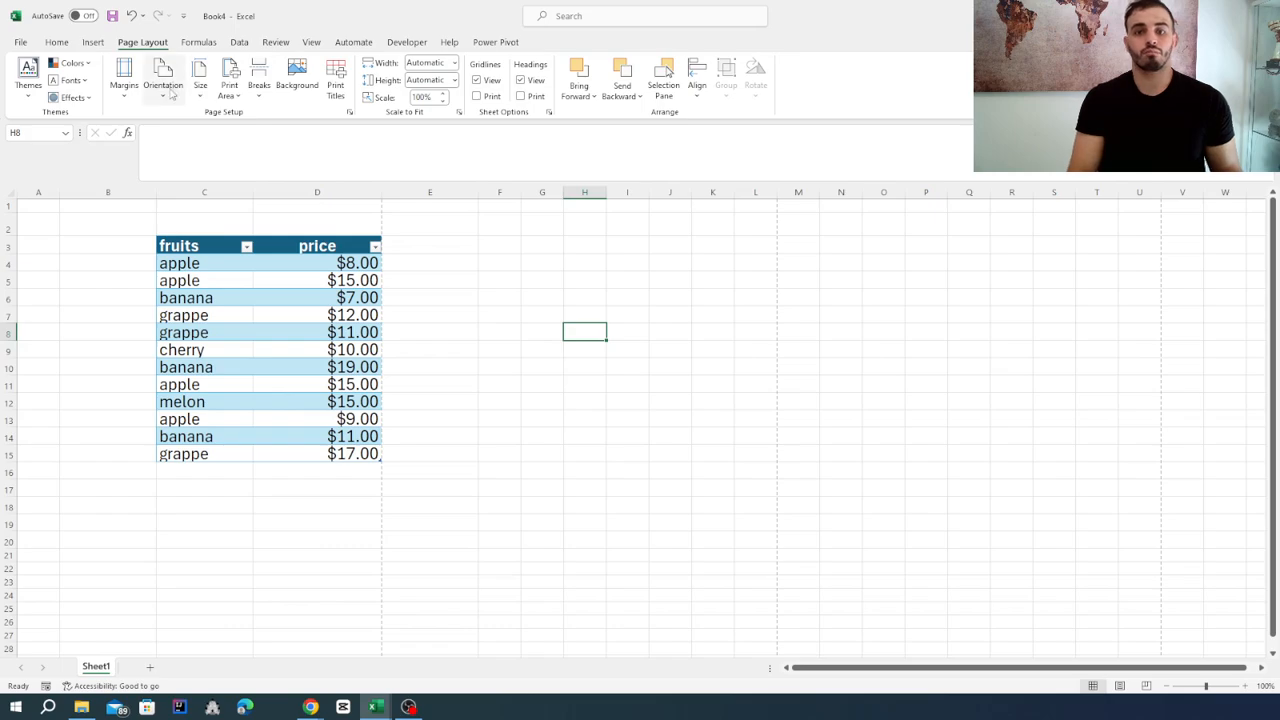
Review the paper sizes available for the page, from Letter and Tabloid to A4 and B5.
{"action": "left_click", "coordinate": [200, 100]}
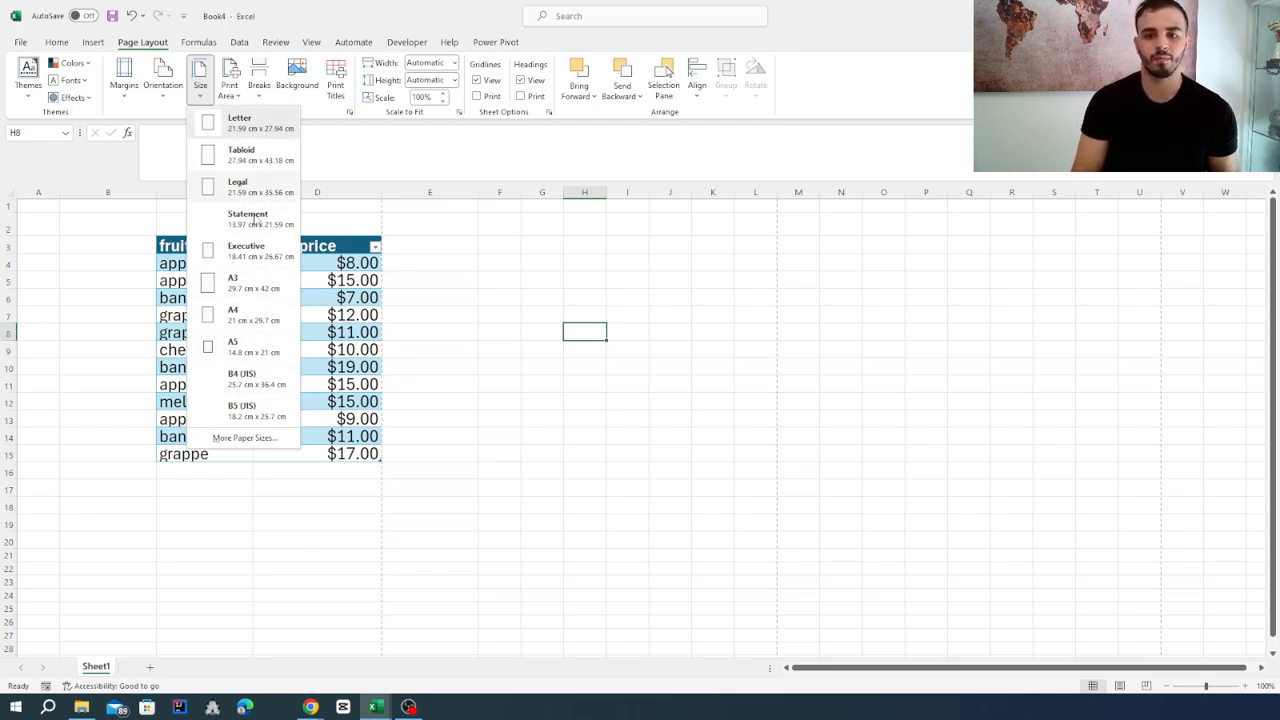
{"action": "left_click", "coordinate": [476, 306]}
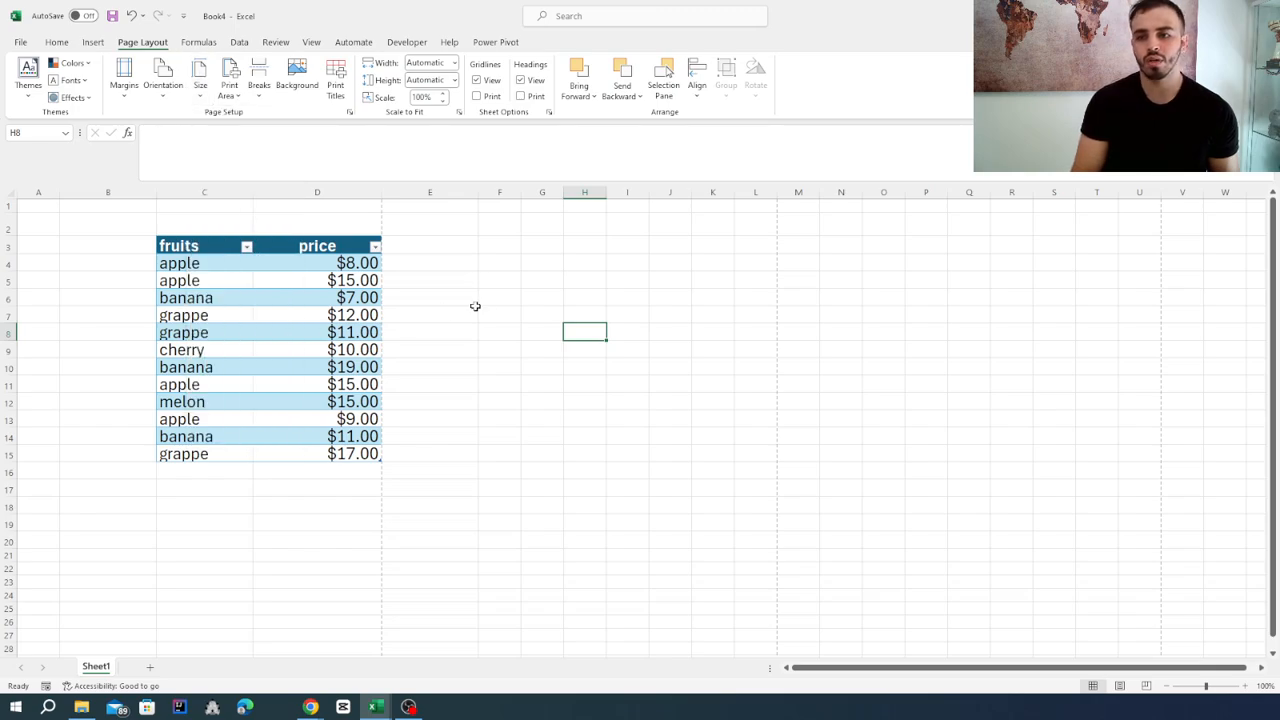
{"action": "left_click", "coordinate": [502, 305]}
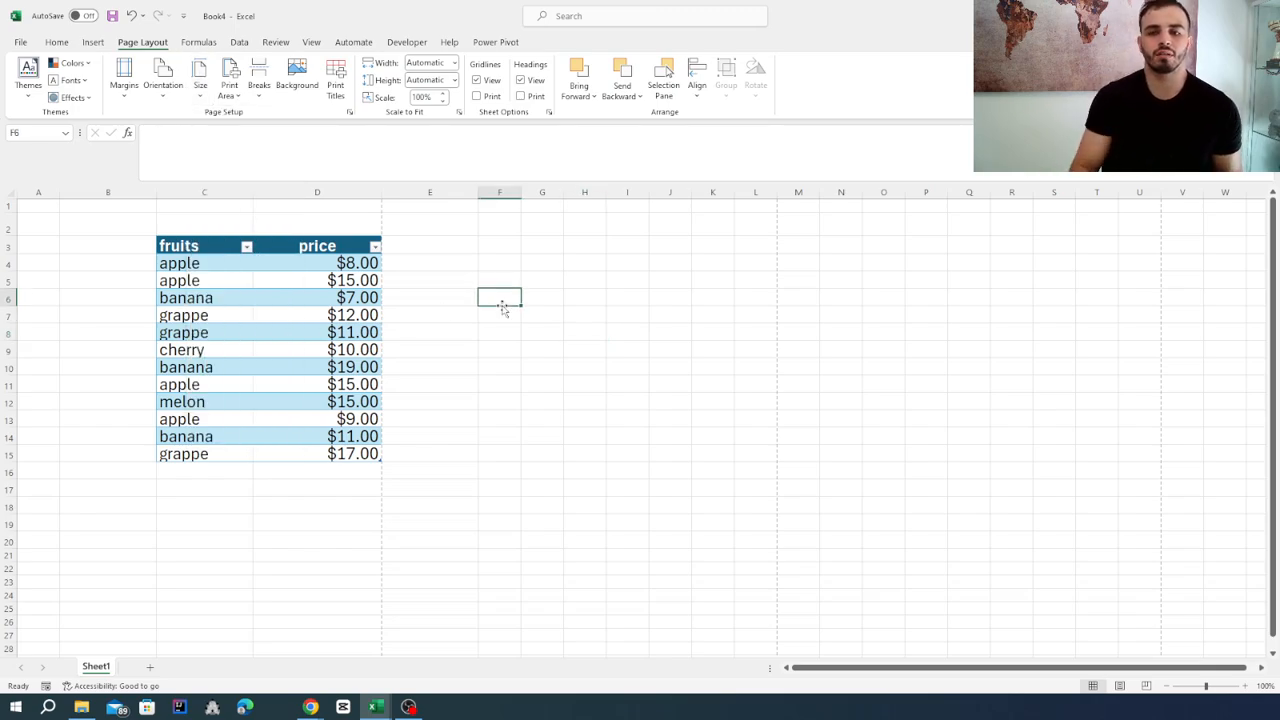
{"action": "left_click", "coordinate": [205, 98]}
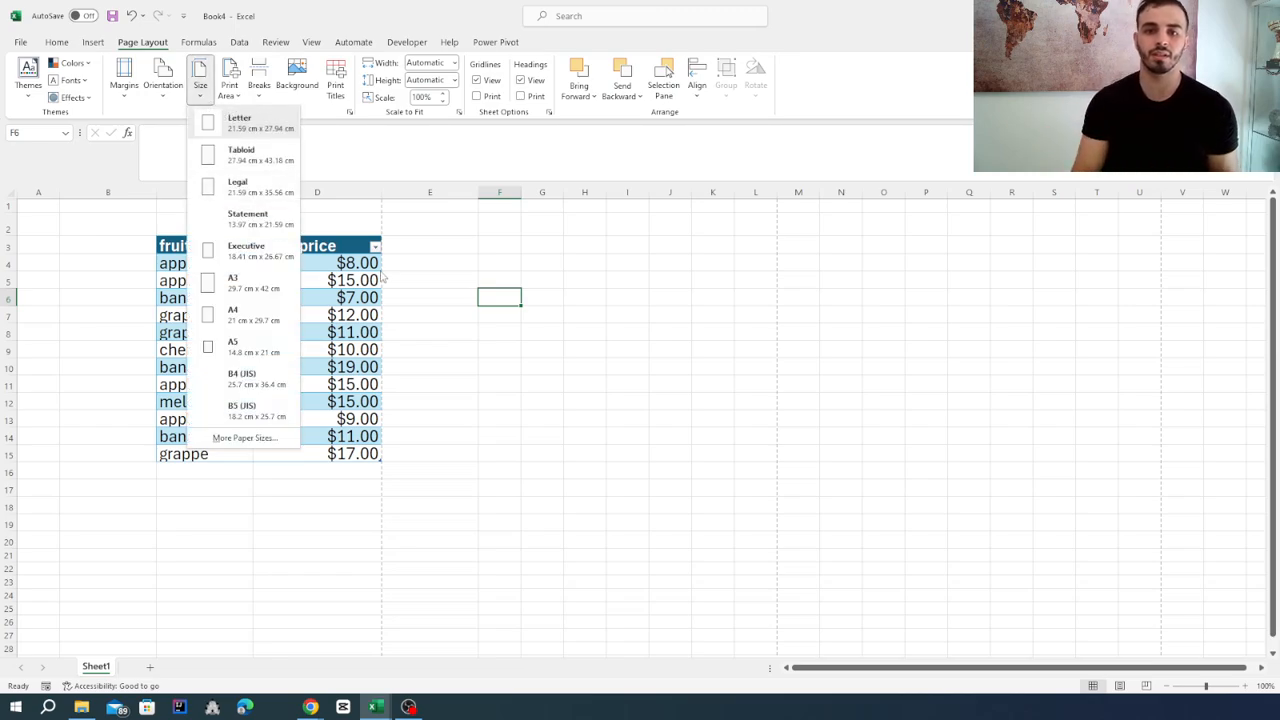
{"action": "left_click", "coordinate": [443, 300]}
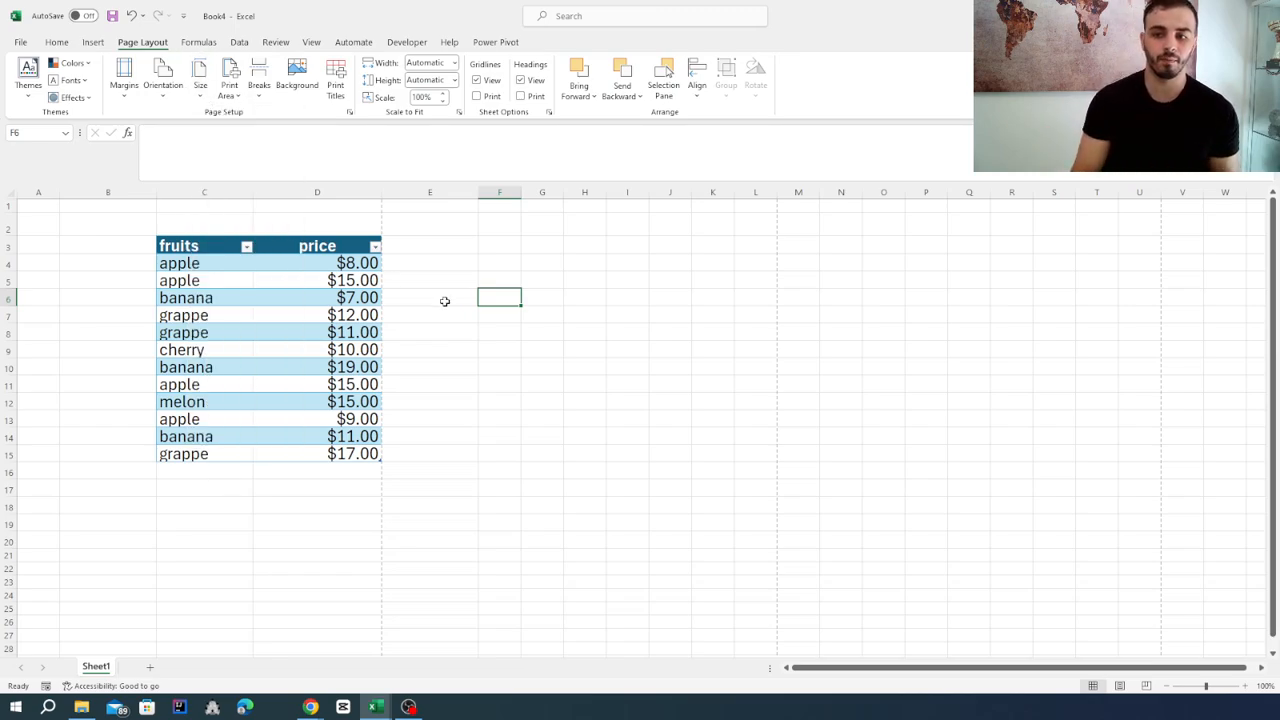
Look over the function library's categories, including the lists of Financial and Logical functions.
{"action": "left_click", "coordinate": [198, 44]}
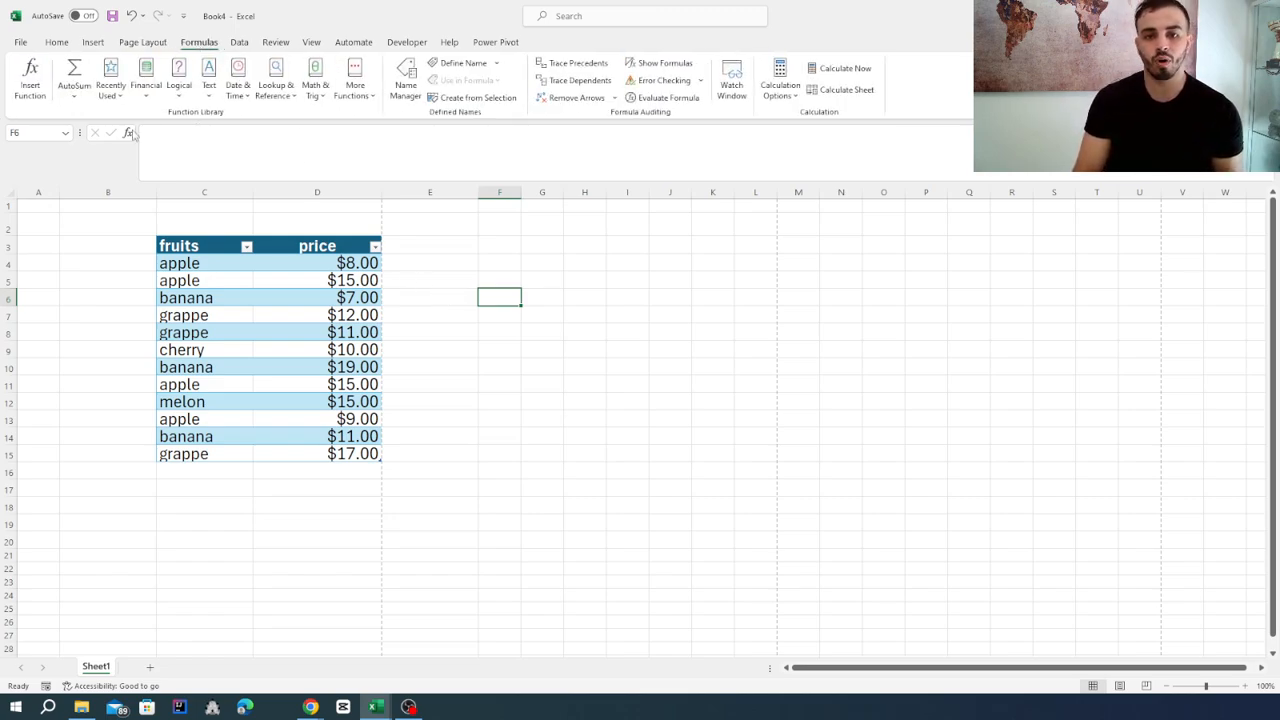
{"action": "left_click", "coordinate": [586, 317]}
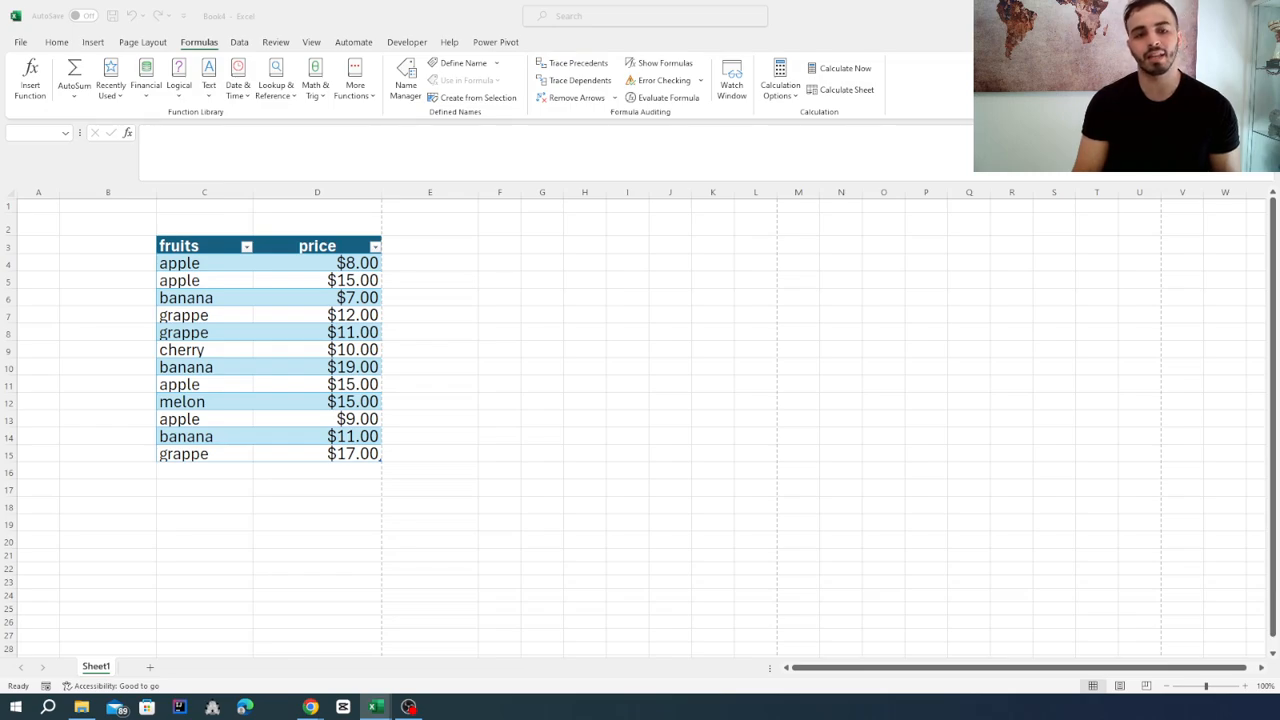
{"action": "left_click", "coordinate": [567, 373]}
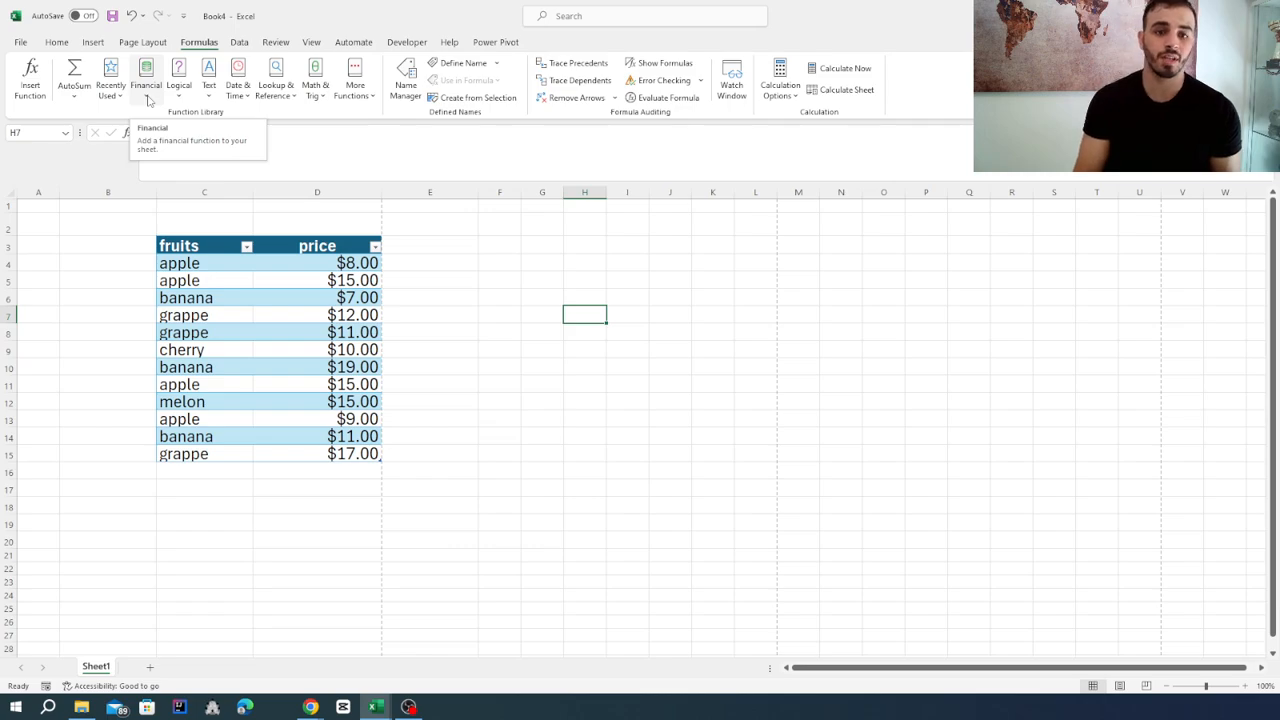
{"action": "left_click", "coordinate": [147, 97]}
{"action": "left_click", "coordinate": [179, 92]}
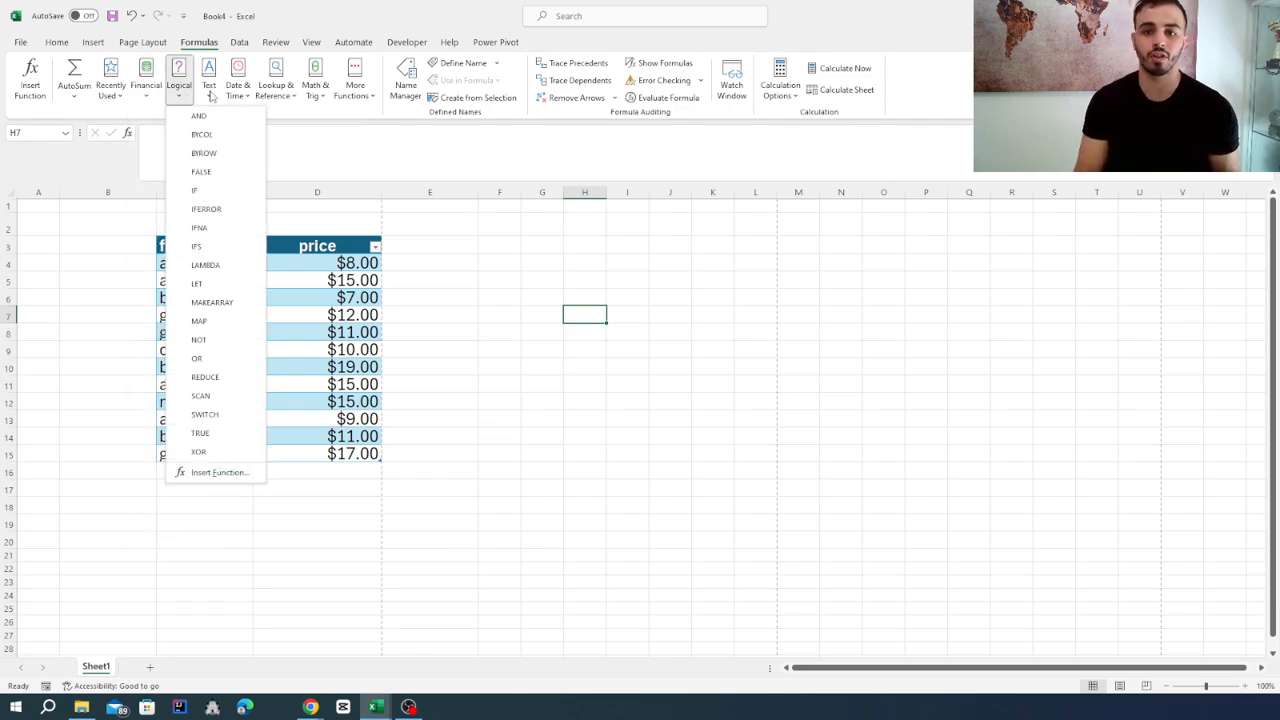
{"action": "left_click", "coordinate": [360, 152]}
{"action": "left_click", "coordinate": [594, 400]}
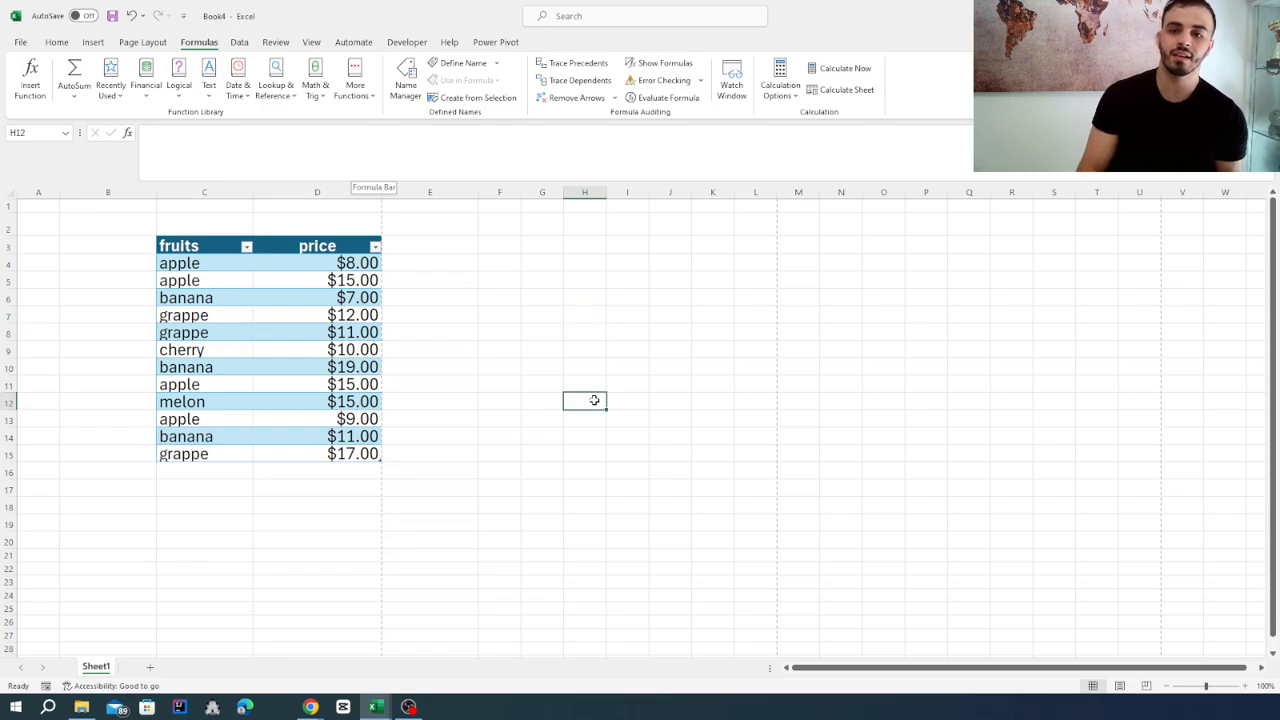
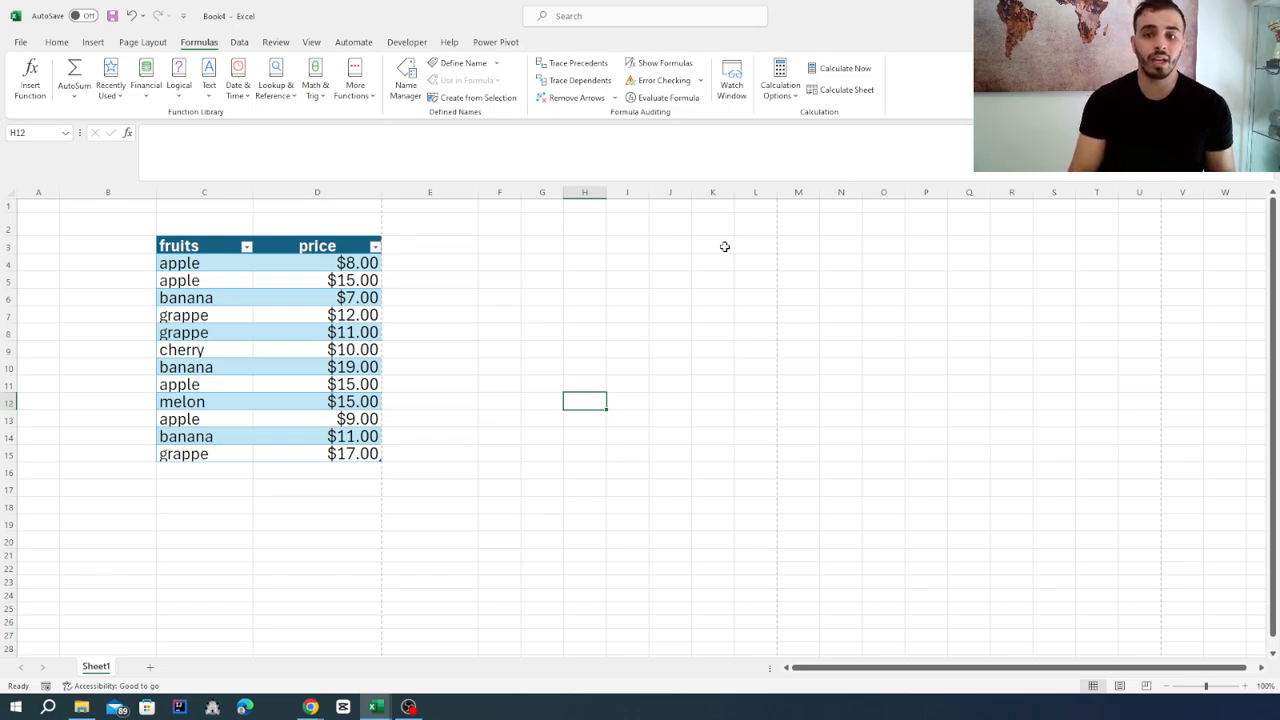
Look through the Math & Trig functions in the function library.
{"action": "left_click", "coordinate": [316, 92]}
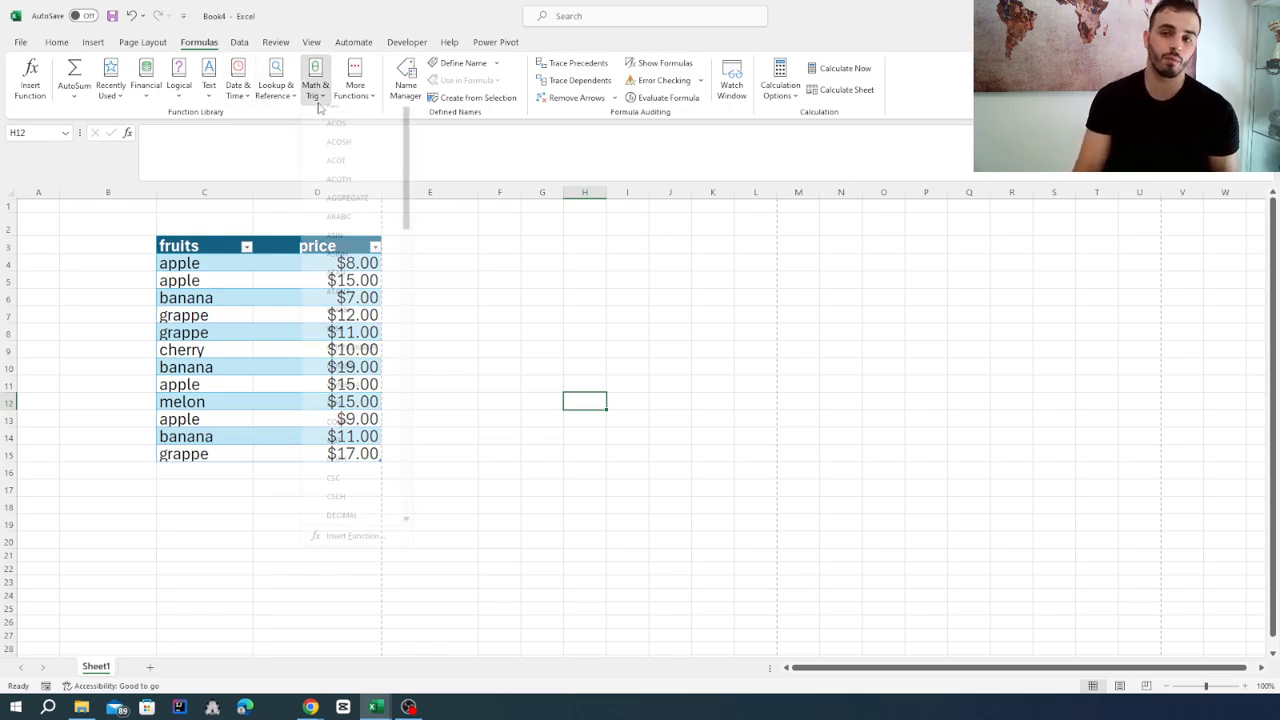
{"action": "scroll", "coordinate": [342, 158], "scroll_direction": "down", "scroll_amount": 4}
{"action": "scroll", "coordinate": [343, 200], "scroll_direction": "down", "scroll_amount": 5}
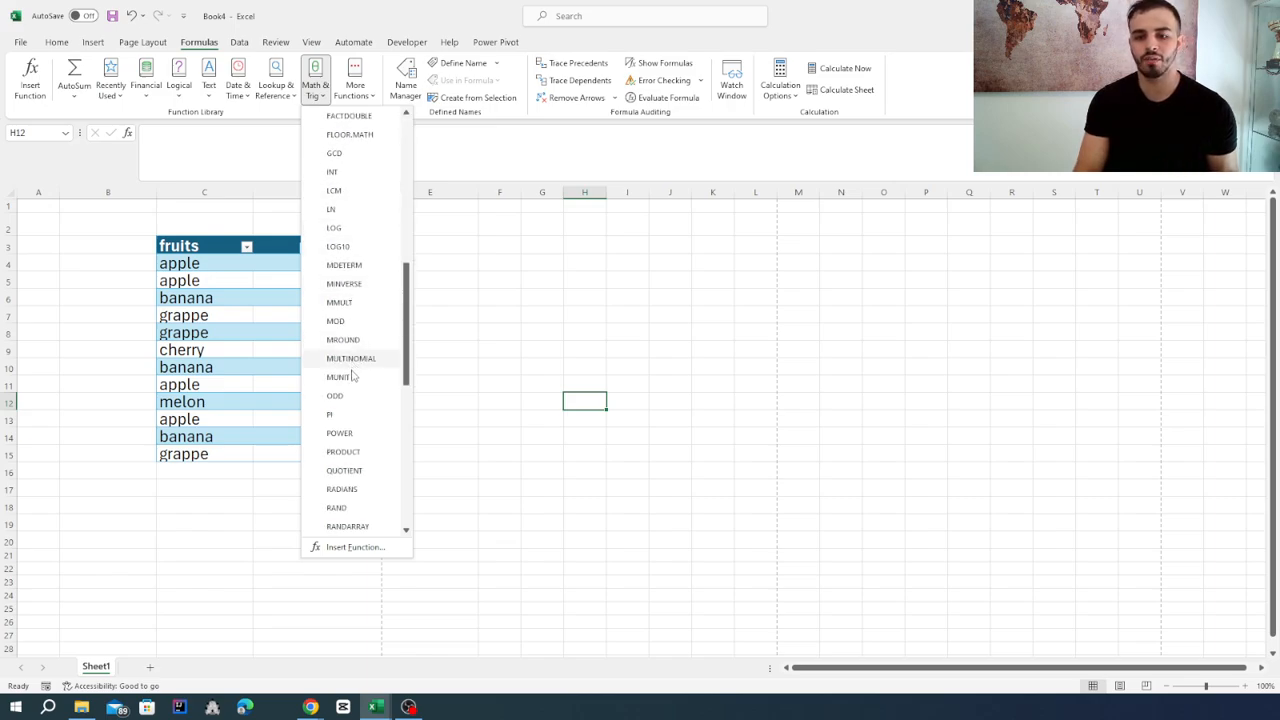
{"action": "left_click", "coordinate": [537, 338]}
{"action": "left_click", "coordinate": [538, 298]}
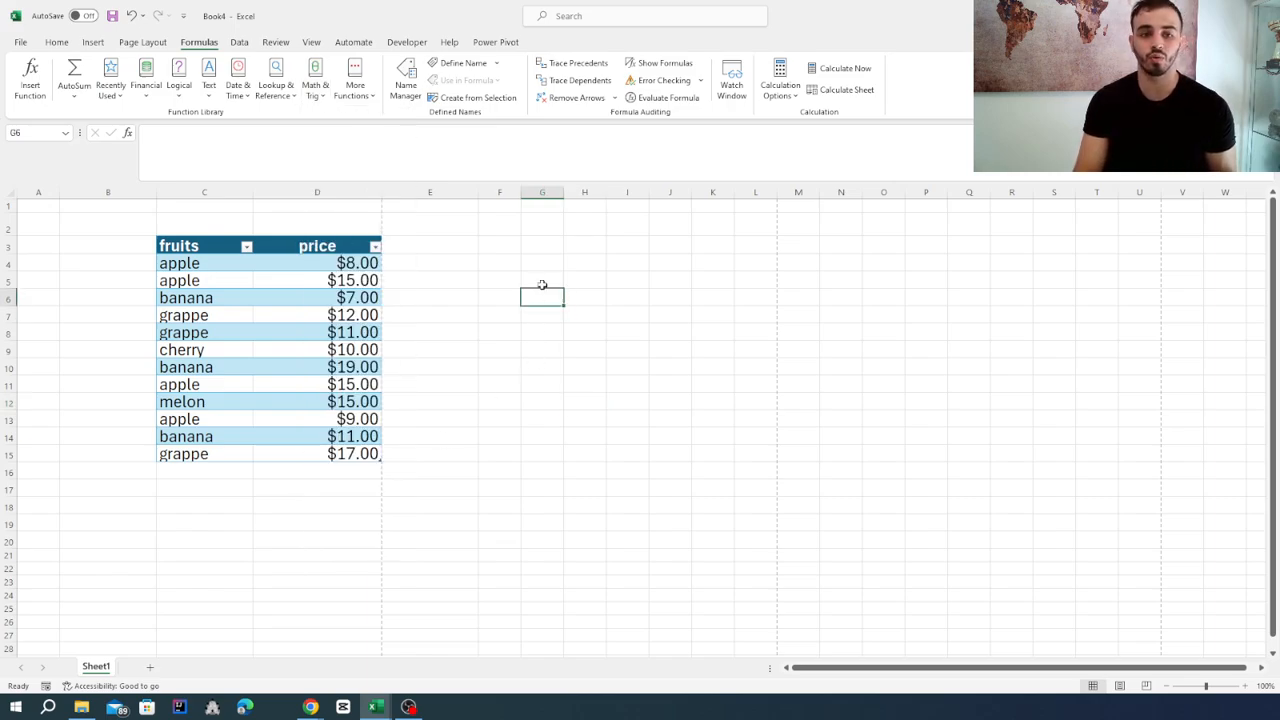
{"action": "left_click", "coordinate": [533, 278]}
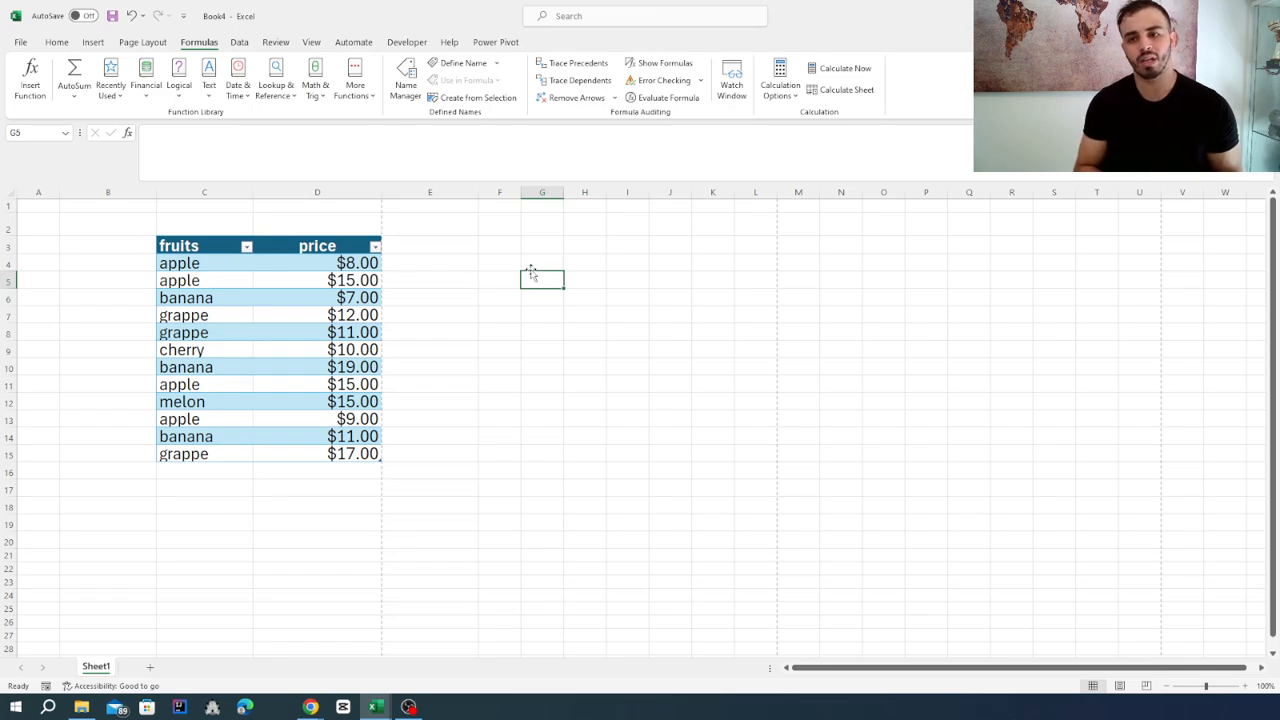
Enter the labels sum, average, Max and min in cells G4 to G7.
{"action": "left_click", "coordinate": [524, 262]}
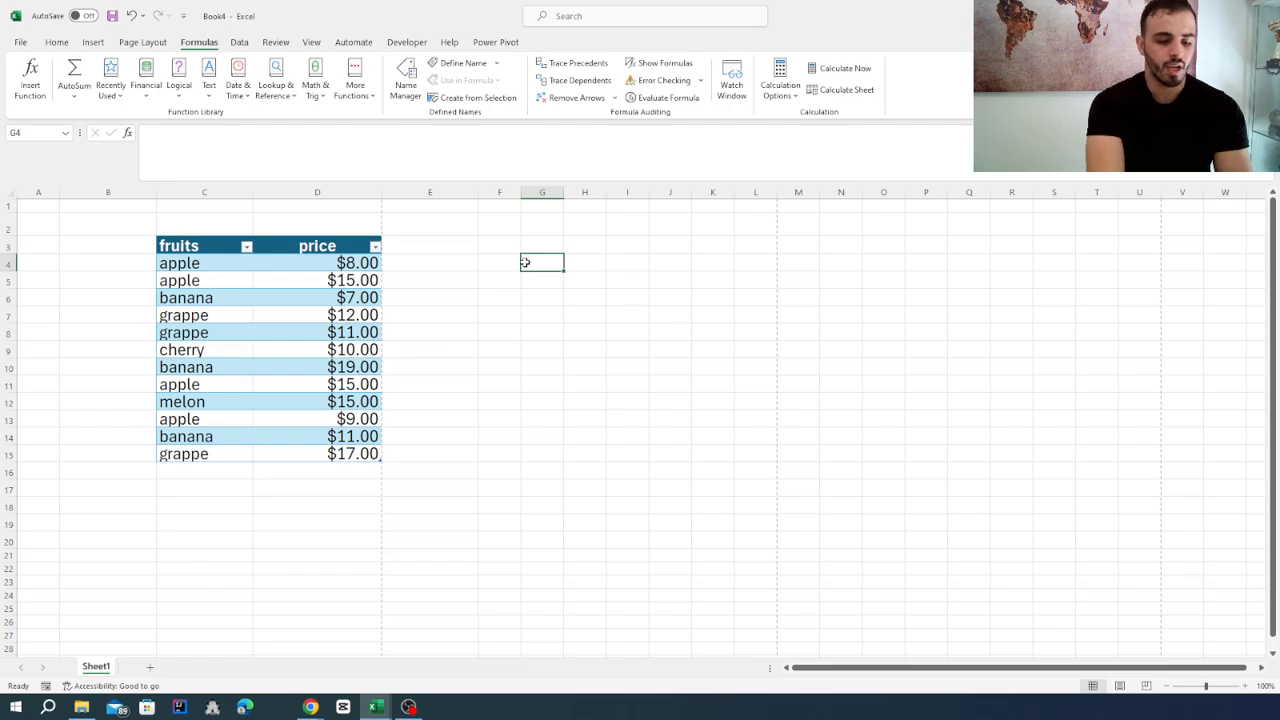
{"action": "type", "text": "sum"}
{"action": "key", "text": "Return"}
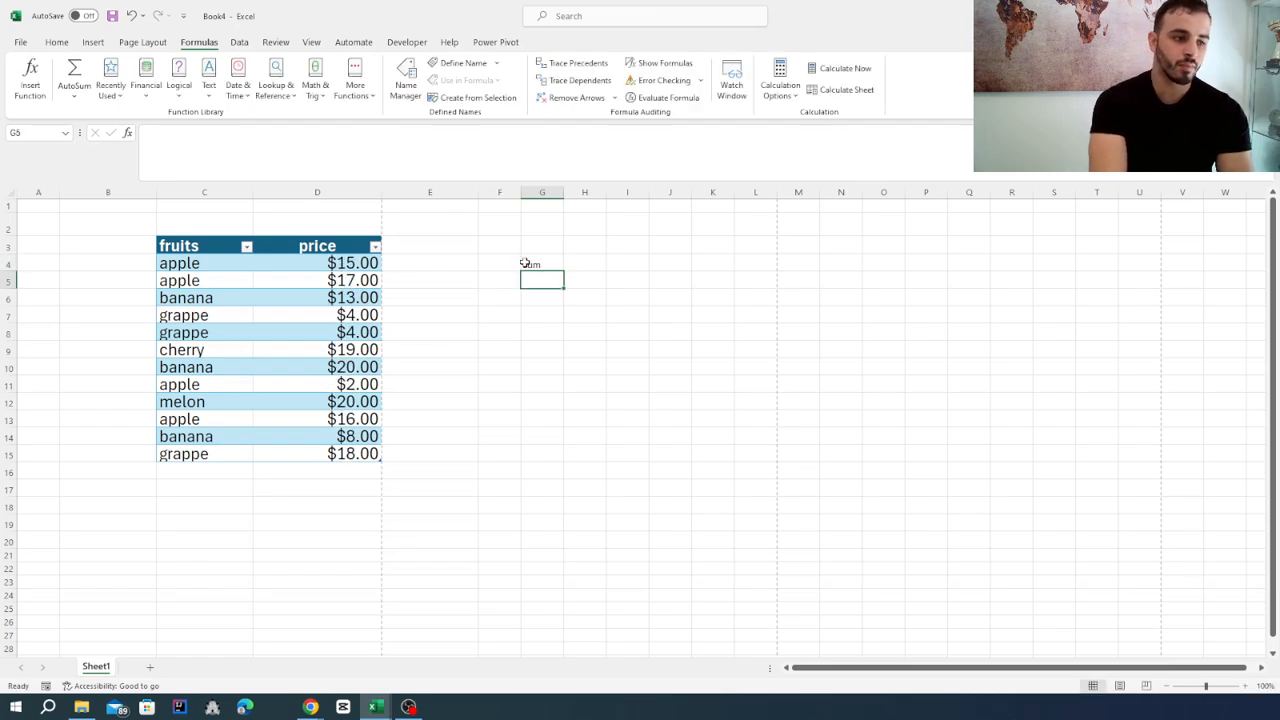
{"action": "type", "text": "avera"}
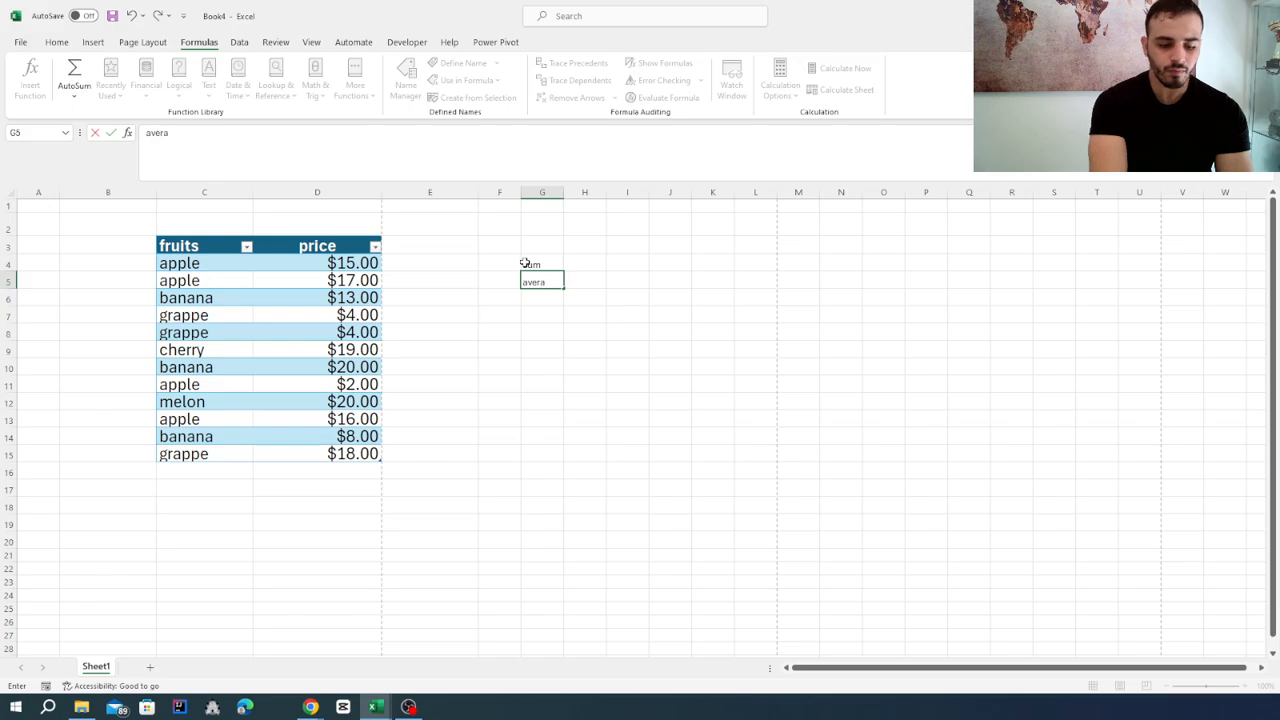
{"action": "type", "text": "ge"}
{"action": "key", "text": "Return"}
{"action": "type", "text": "Ma"}
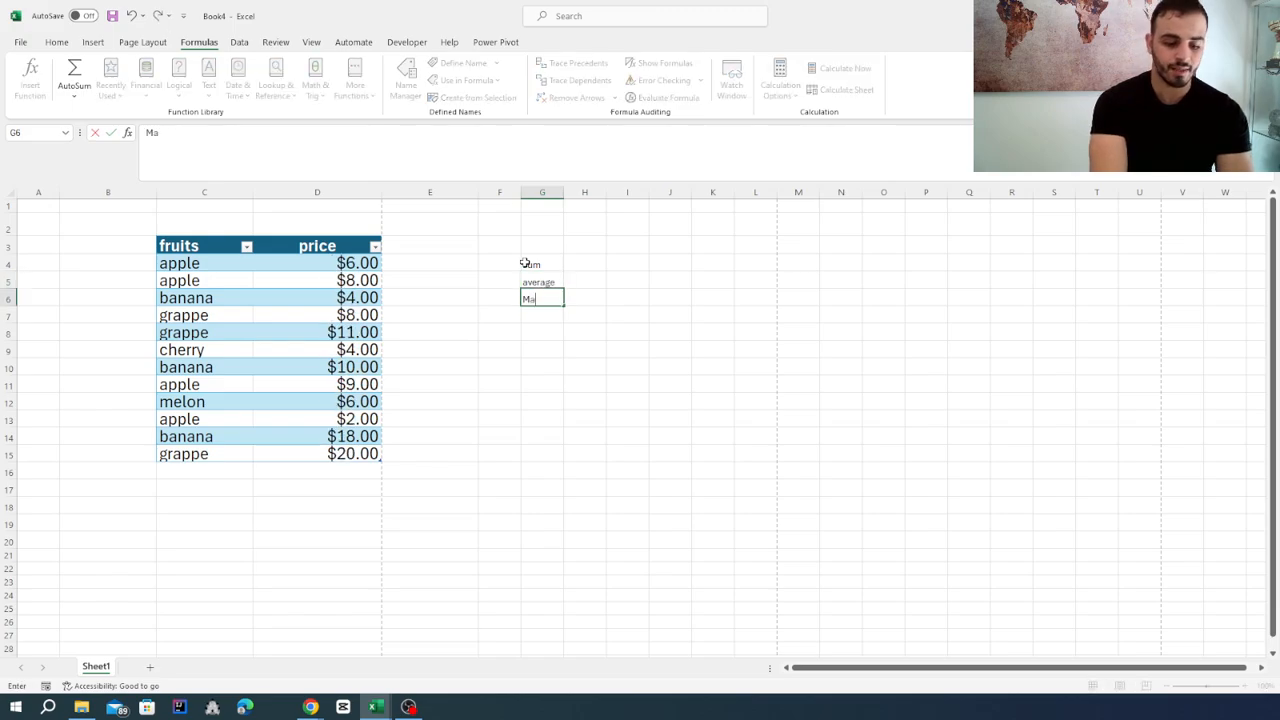
{"action": "type", "text": "x"}
{"action": "key", "text": "Return"}
{"action": "type", "text": "min"}
{"action": "key", "text": "Return"}
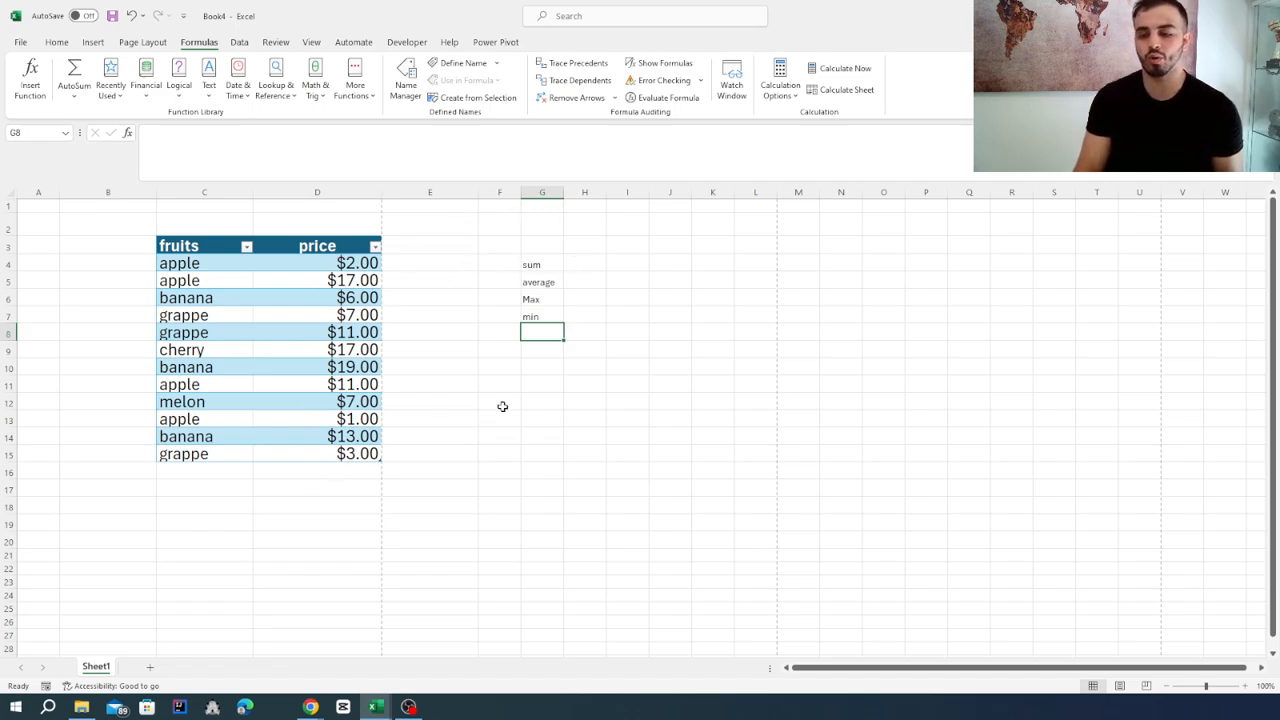
Calculate the total of the table's price column in H4 with =sum(Table1[price]).
{"action": "left_click", "coordinate": [594, 264]}
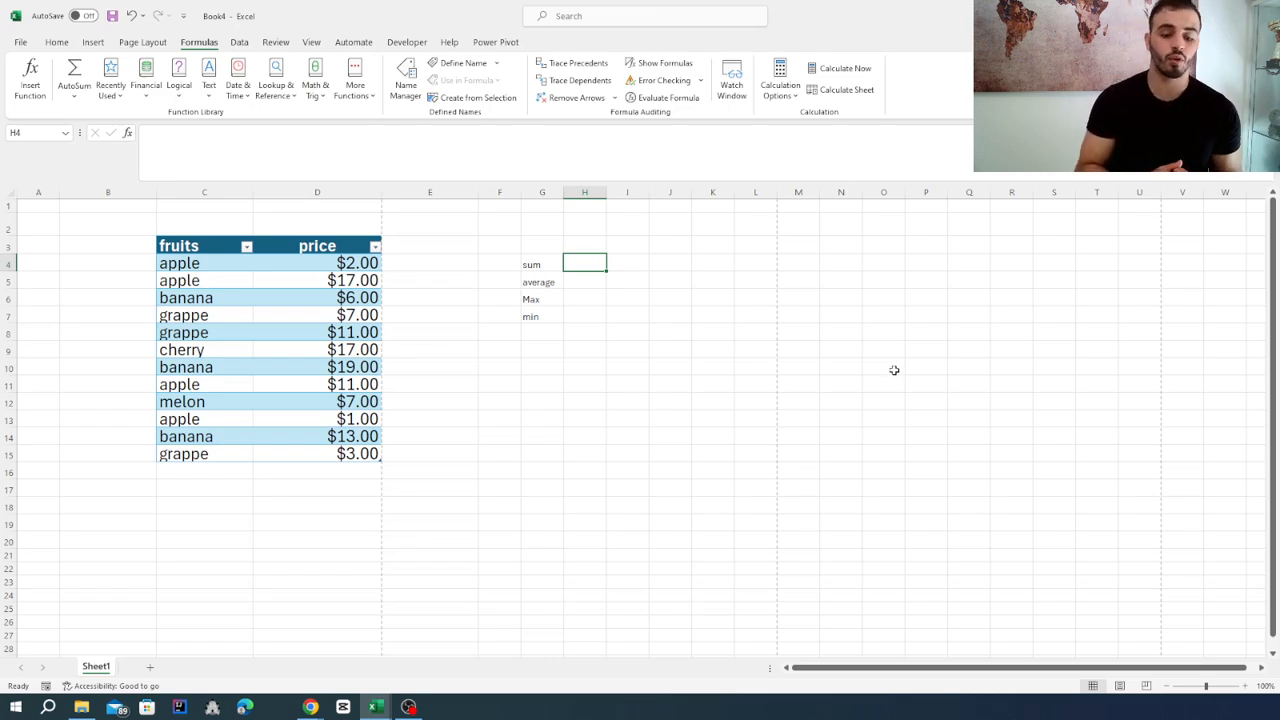
{"action": "type", "text": "="}
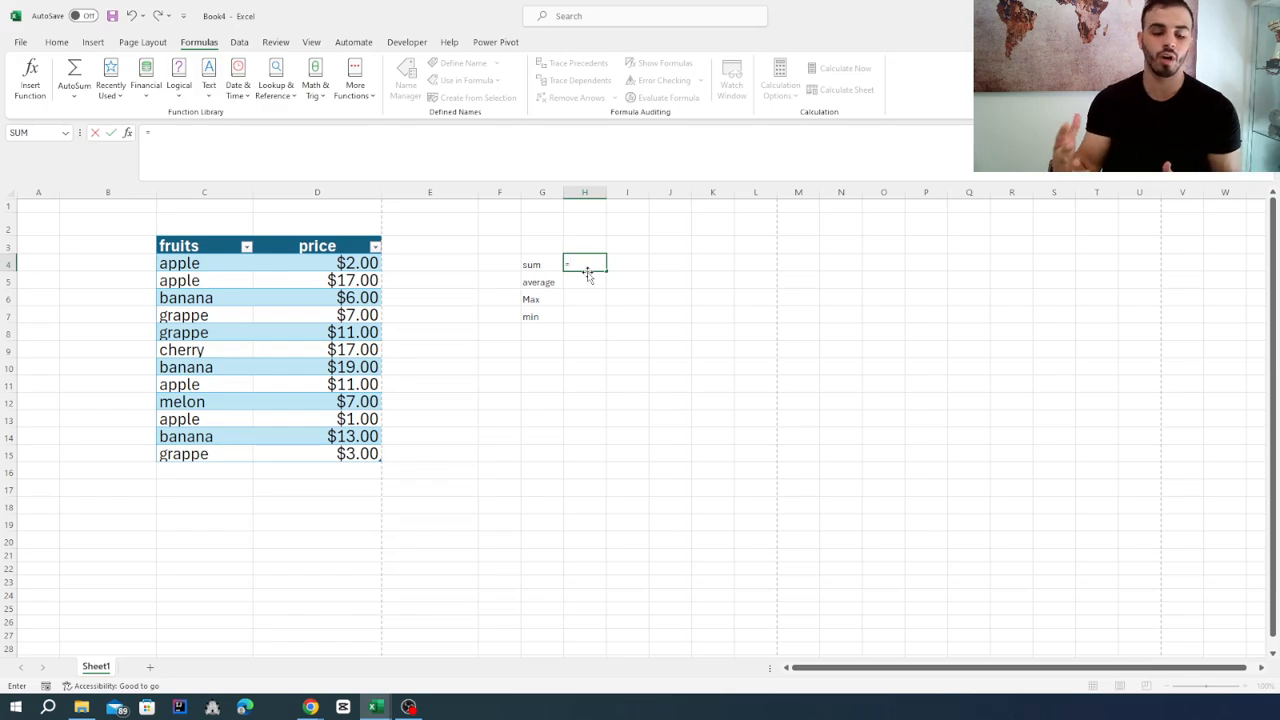
{"action": "type", "text": "sum"}
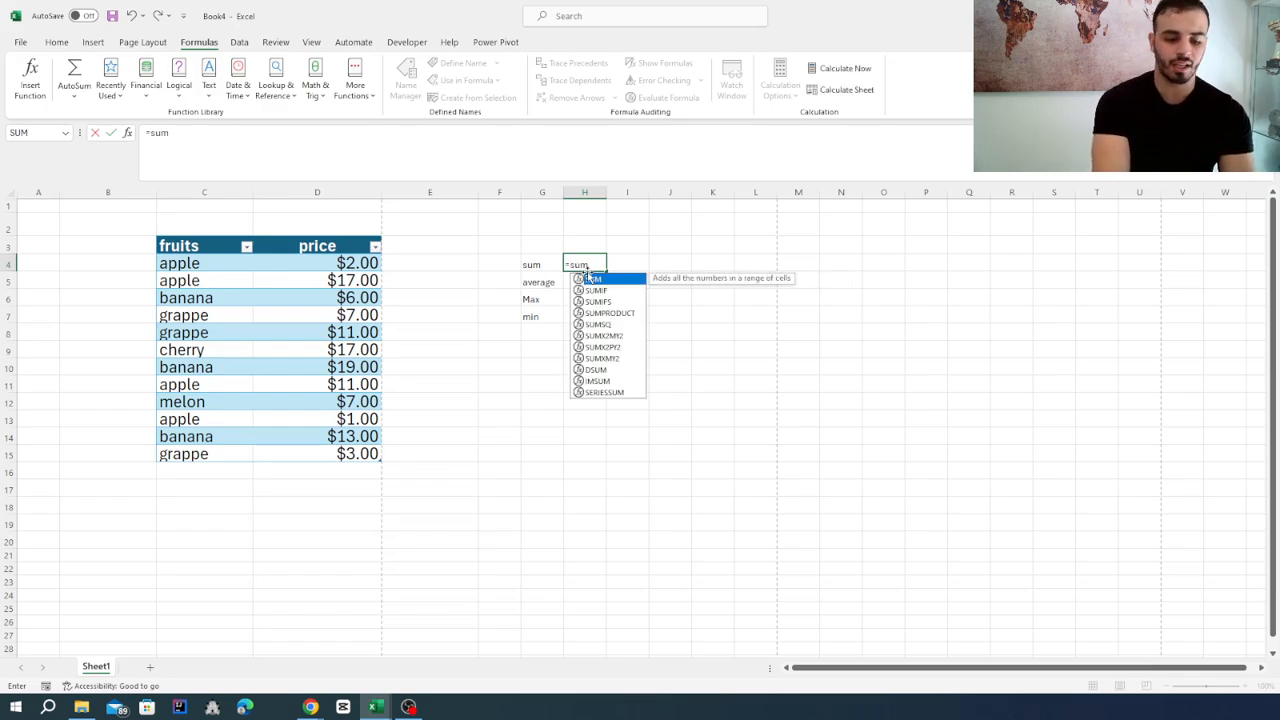
{"action": "type", "text": "("}
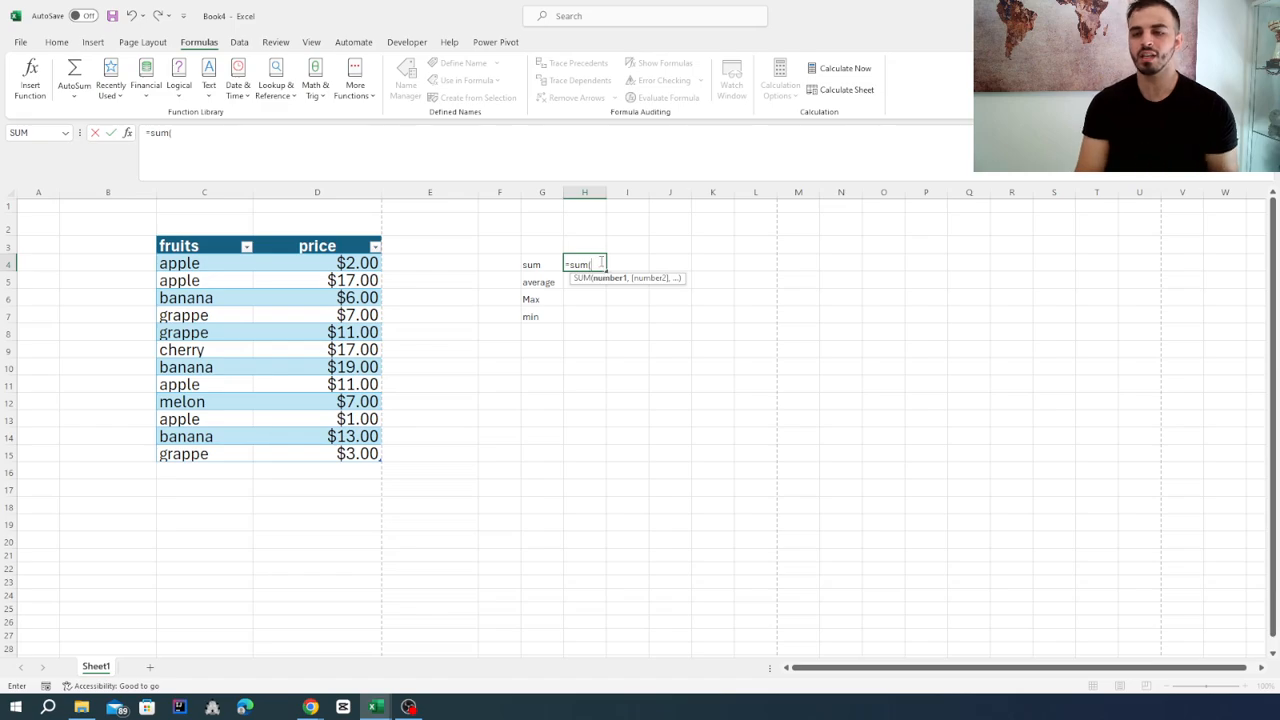
{"action": "left_click", "coordinate": [304, 262]}
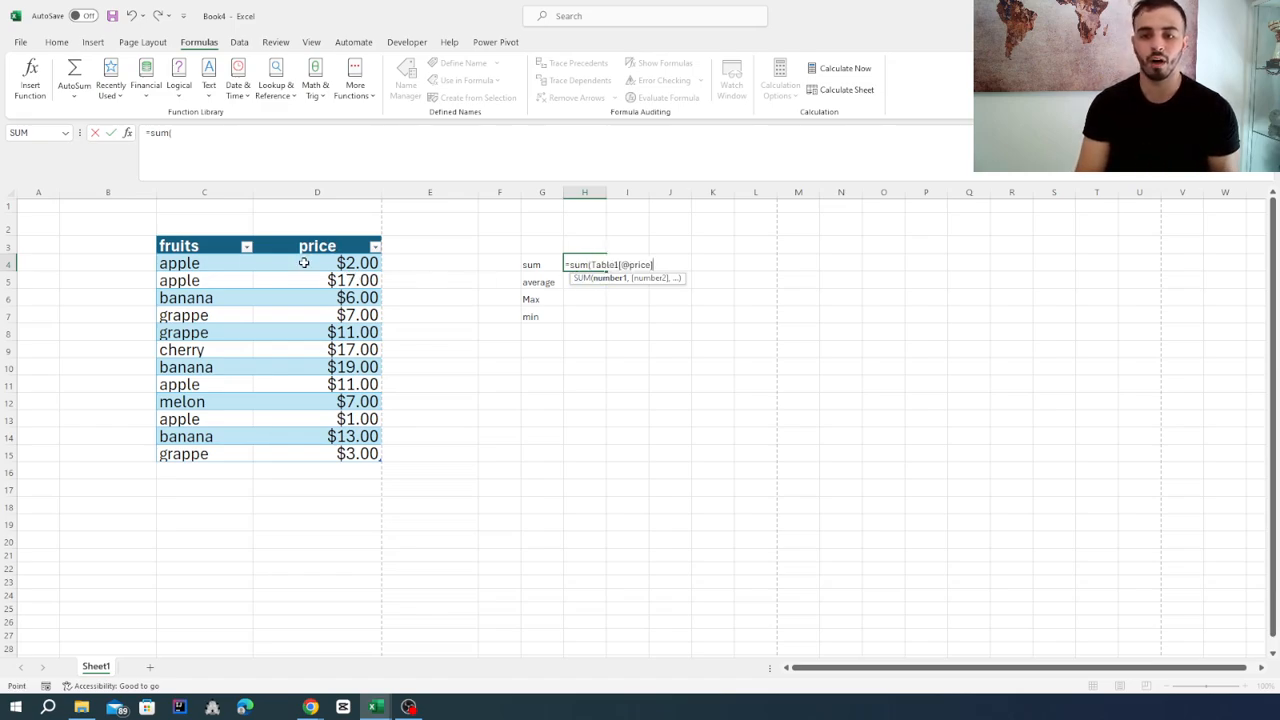
{"action": "left_click_drag", "start_coordinate": [304, 262], "coordinate": [296, 458]}
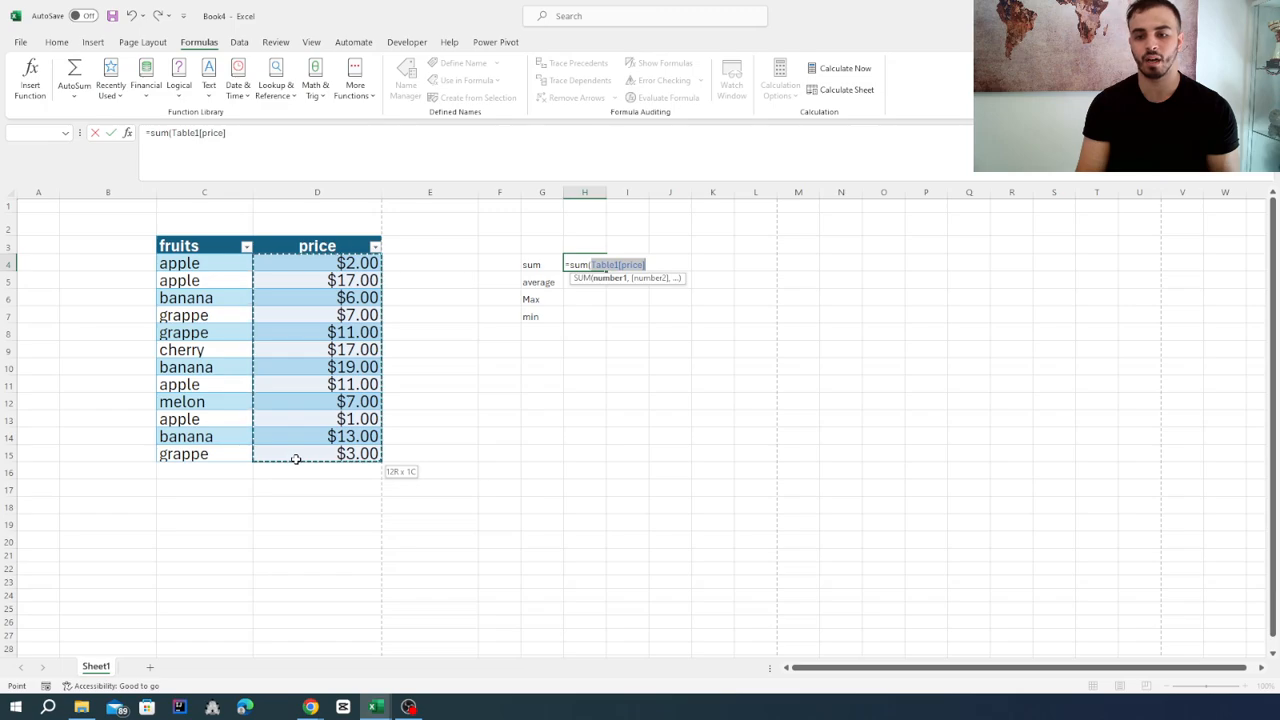
{"action": "type", "text": ")"}
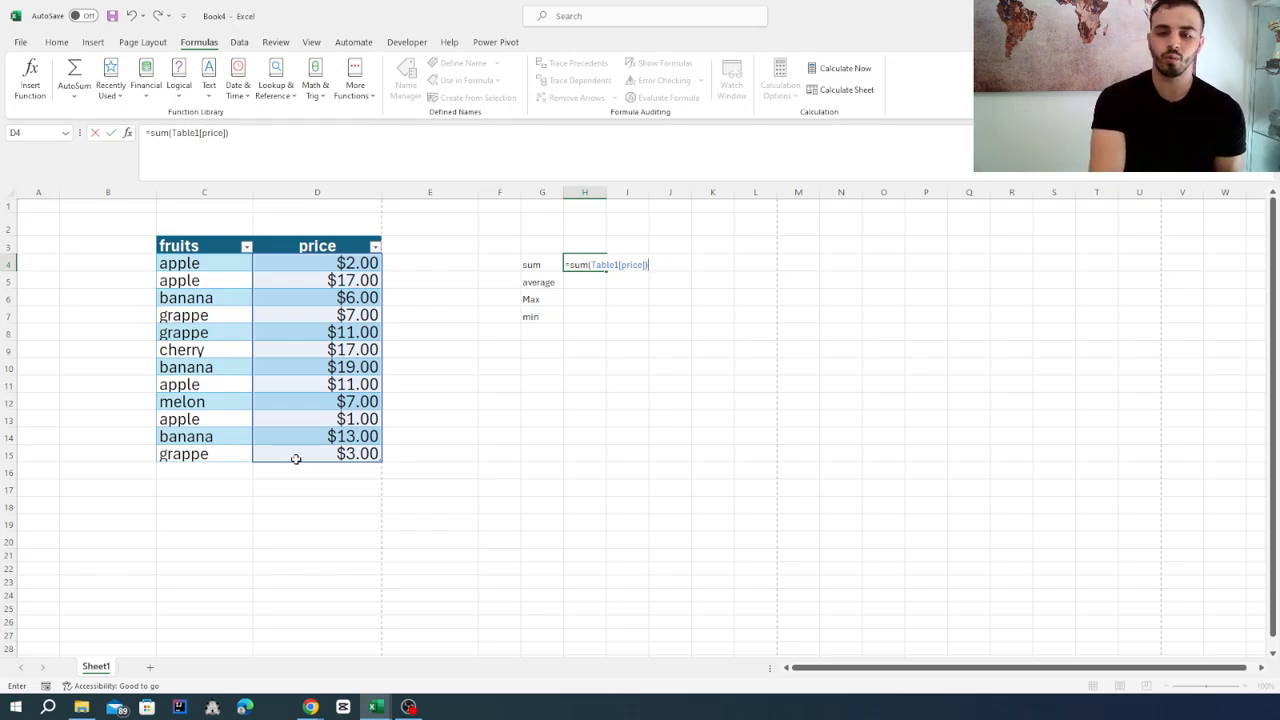
{"action": "key", "text": "Return"}
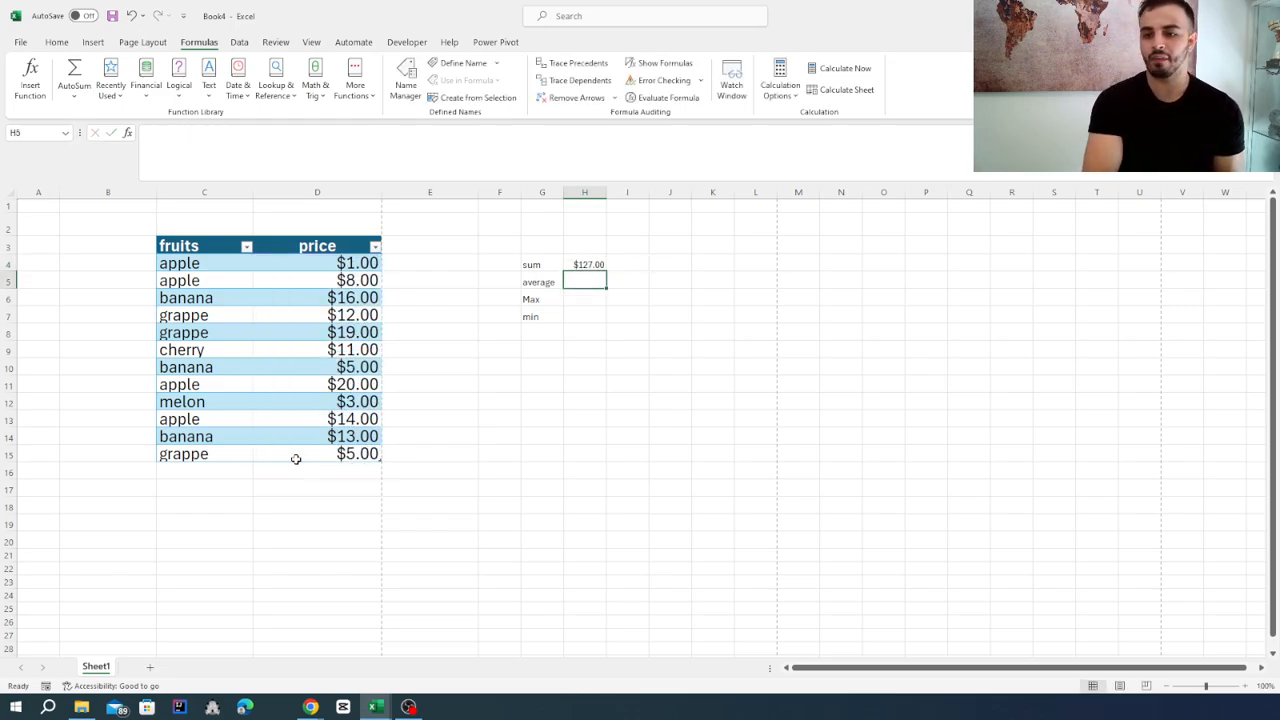
Check the sum formula in H4 and recalculate the sheet to see how the total follows the random prices.
{"action": "left_click", "coordinate": [592, 265]}
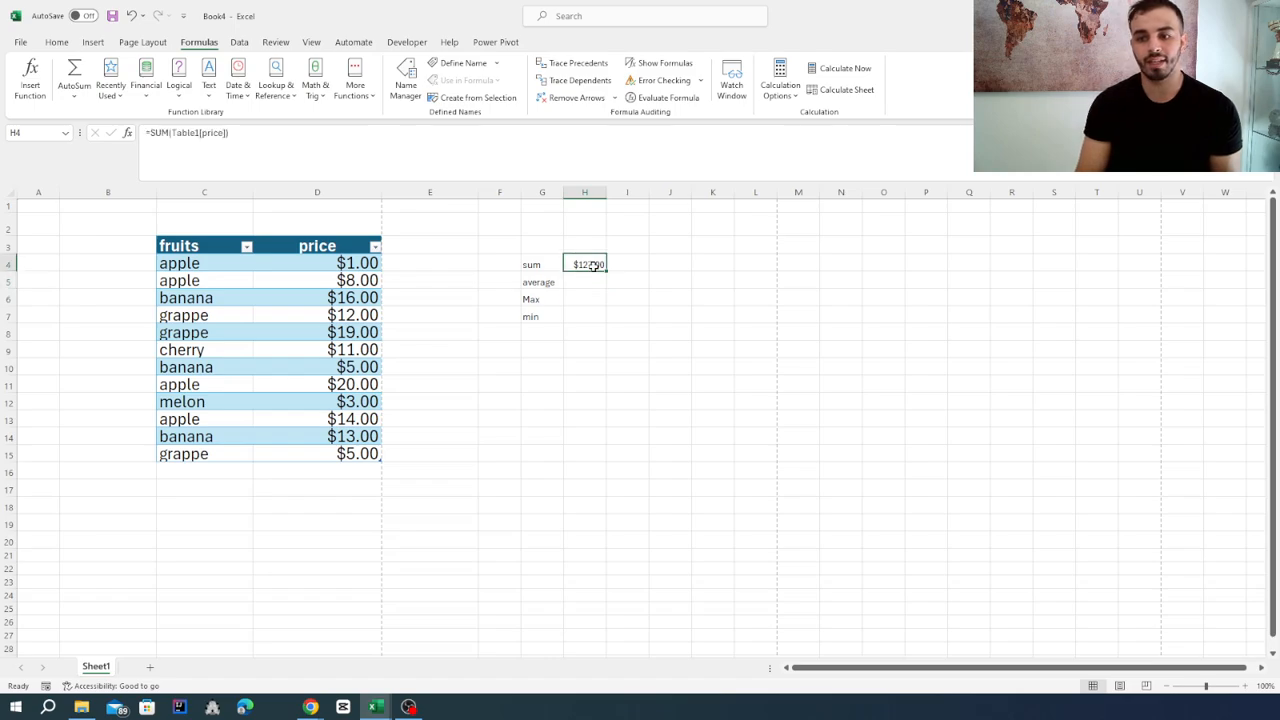
{"action": "left_click", "coordinate": [674, 241]}
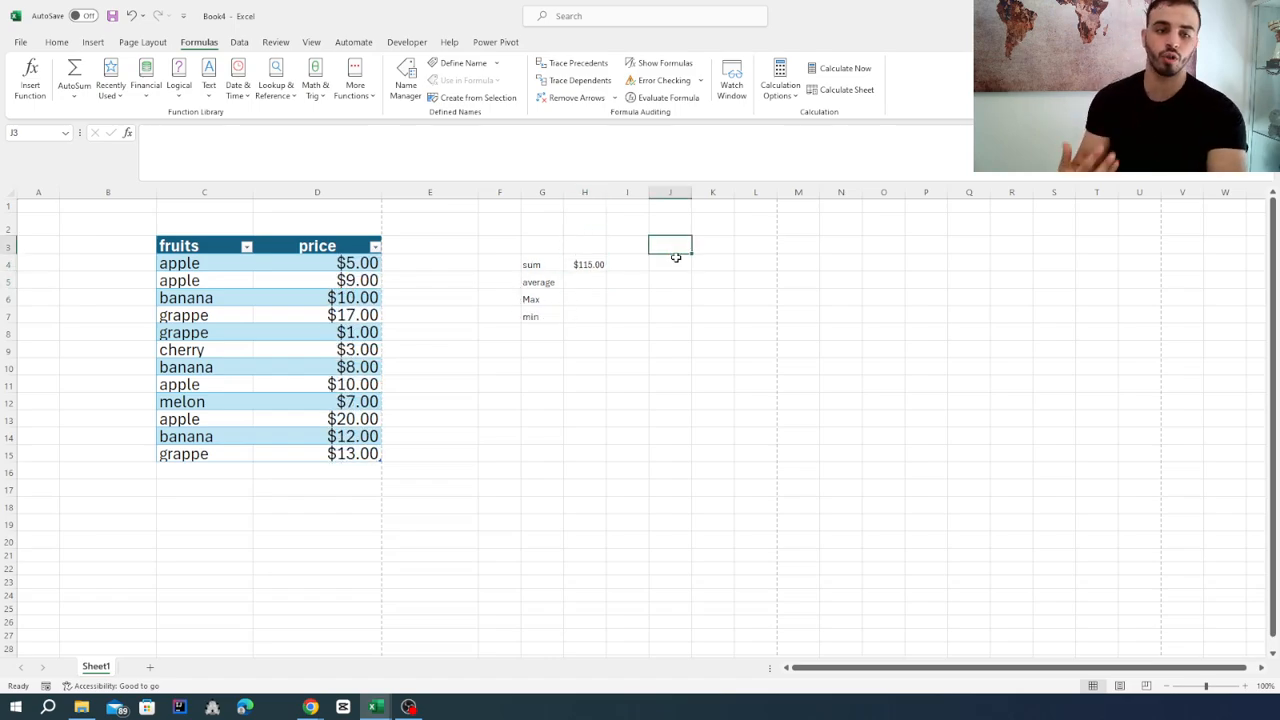
{"action": "key", "text": "F9"}
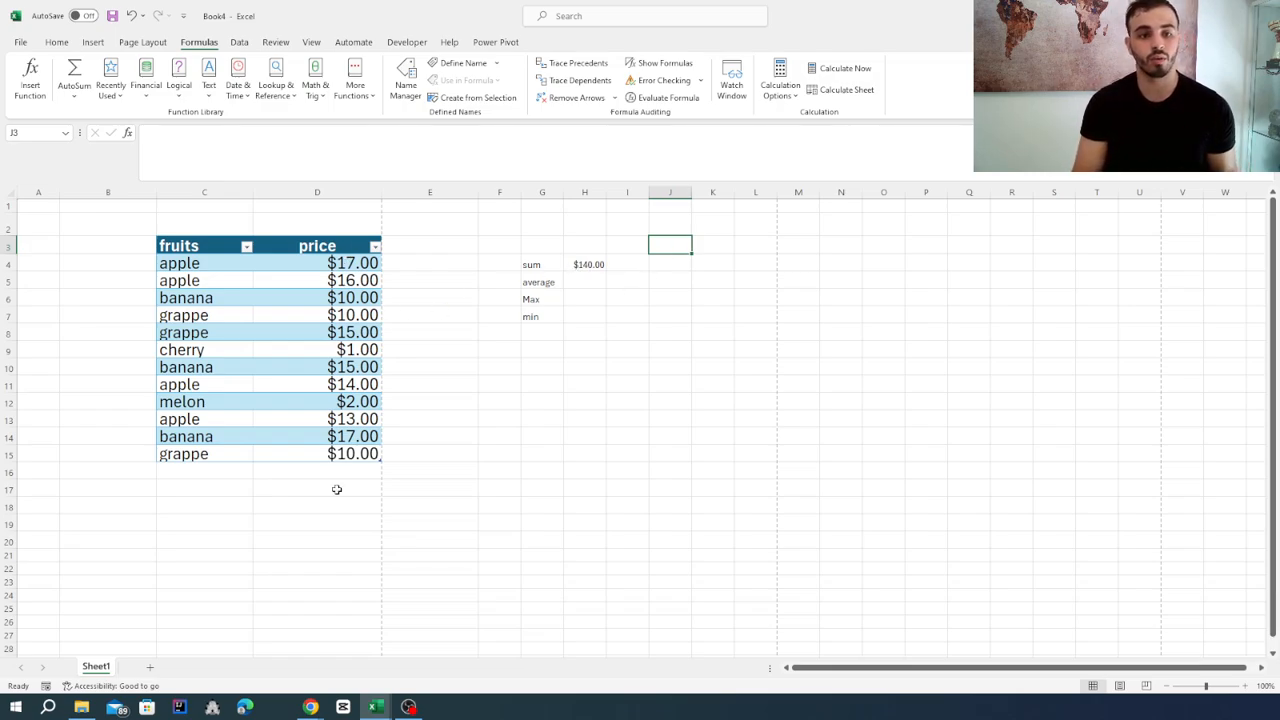
Calculate the average of the table's price column in H5 with =average(Table1[price]).
{"action": "left_click", "coordinate": [576, 282]}
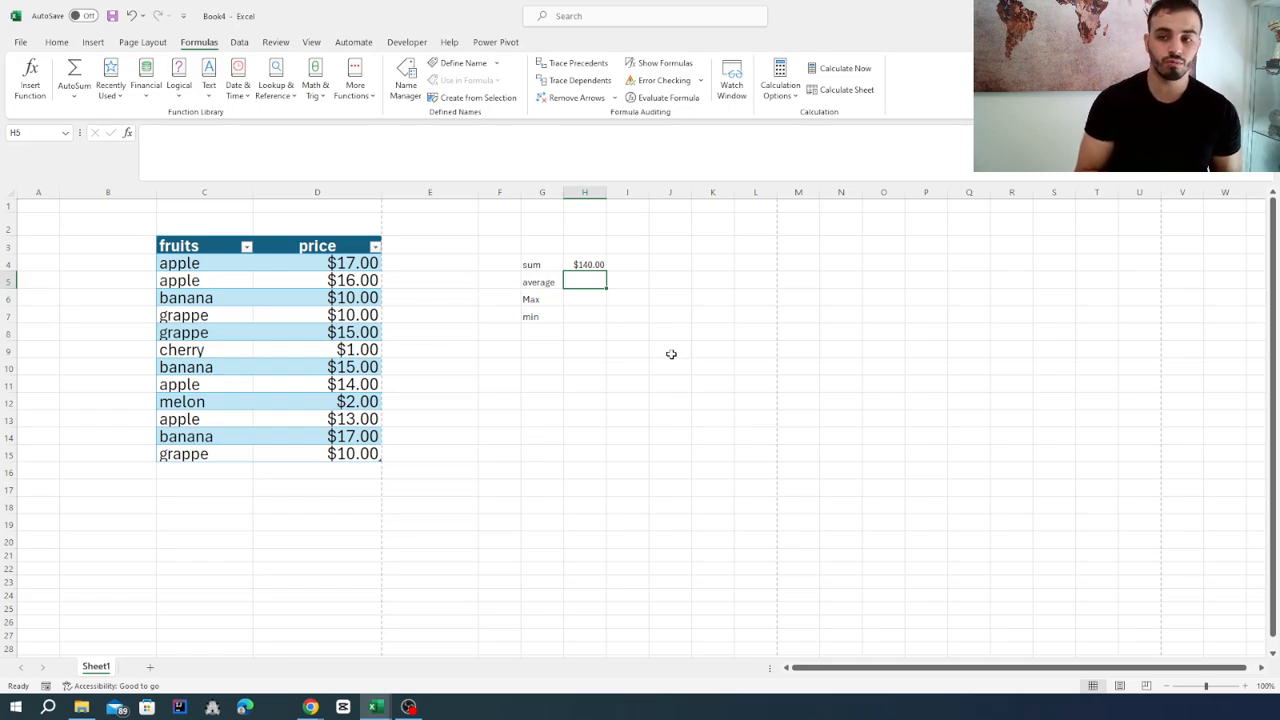
{"action": "type", "text": "="}
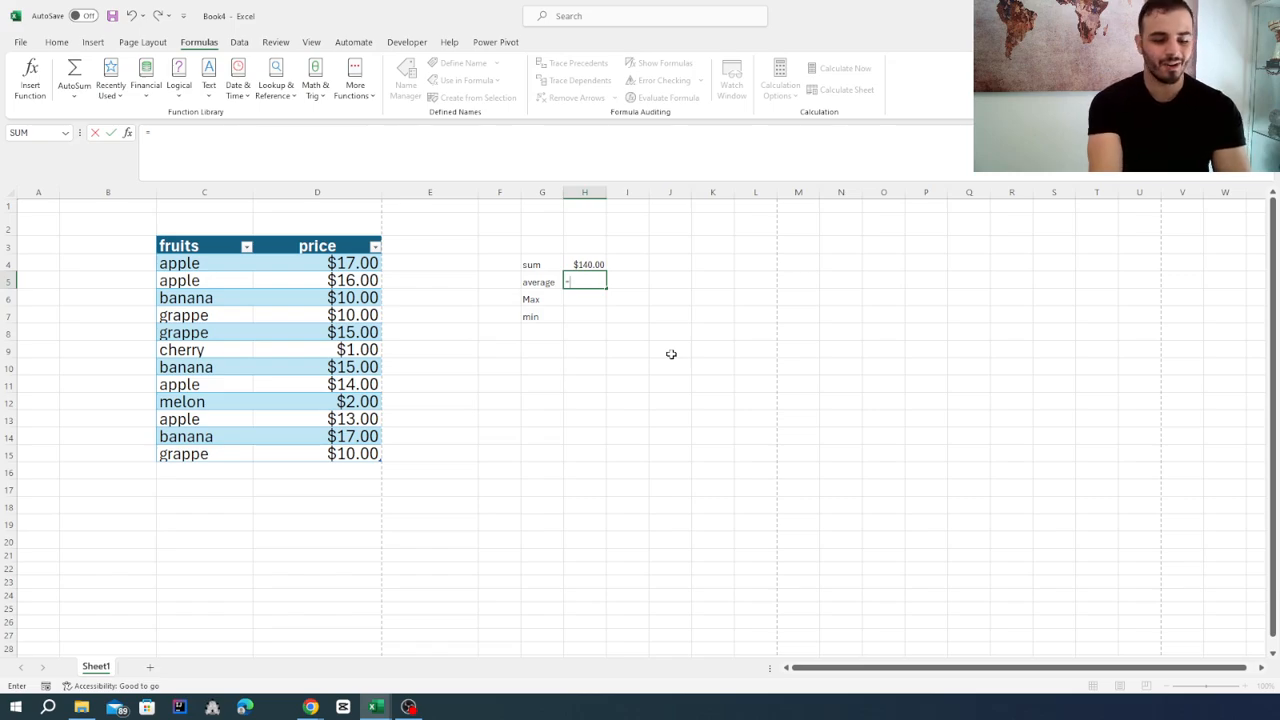
{"action": "type", "text": "ave"}
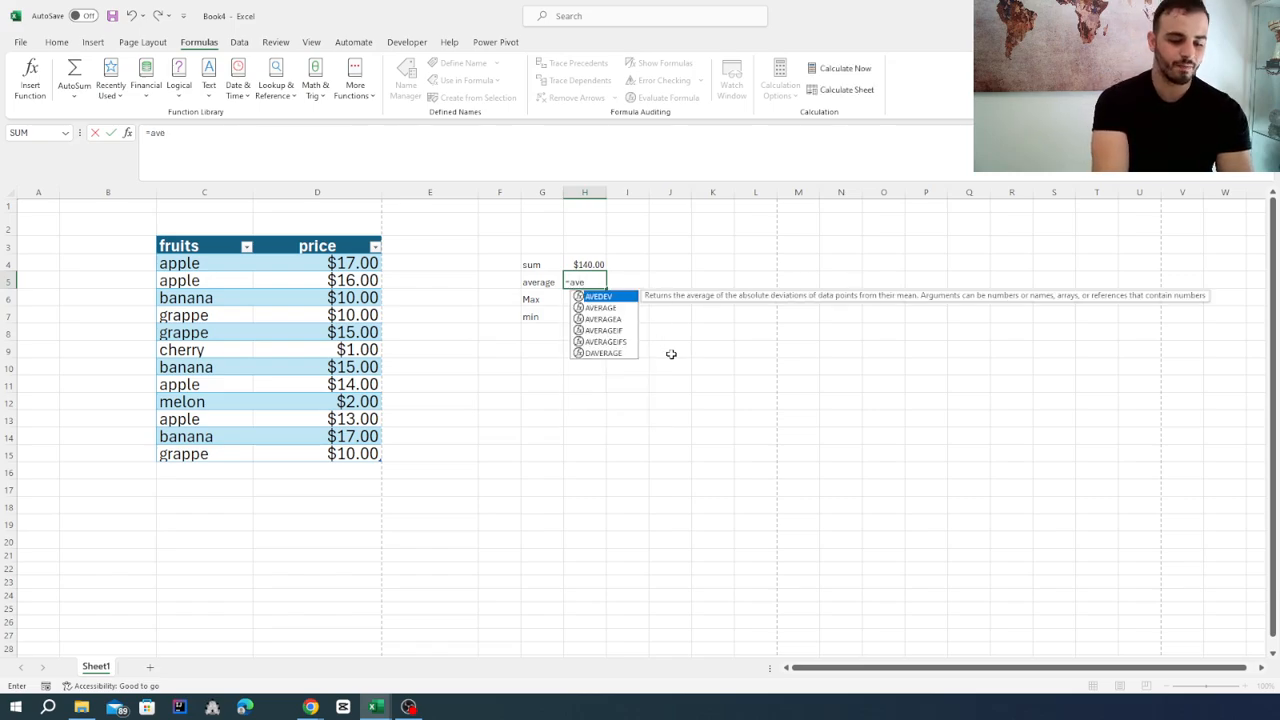
{"action": "type", "text": "rag"}
{"action": "key", "text": "Return"}
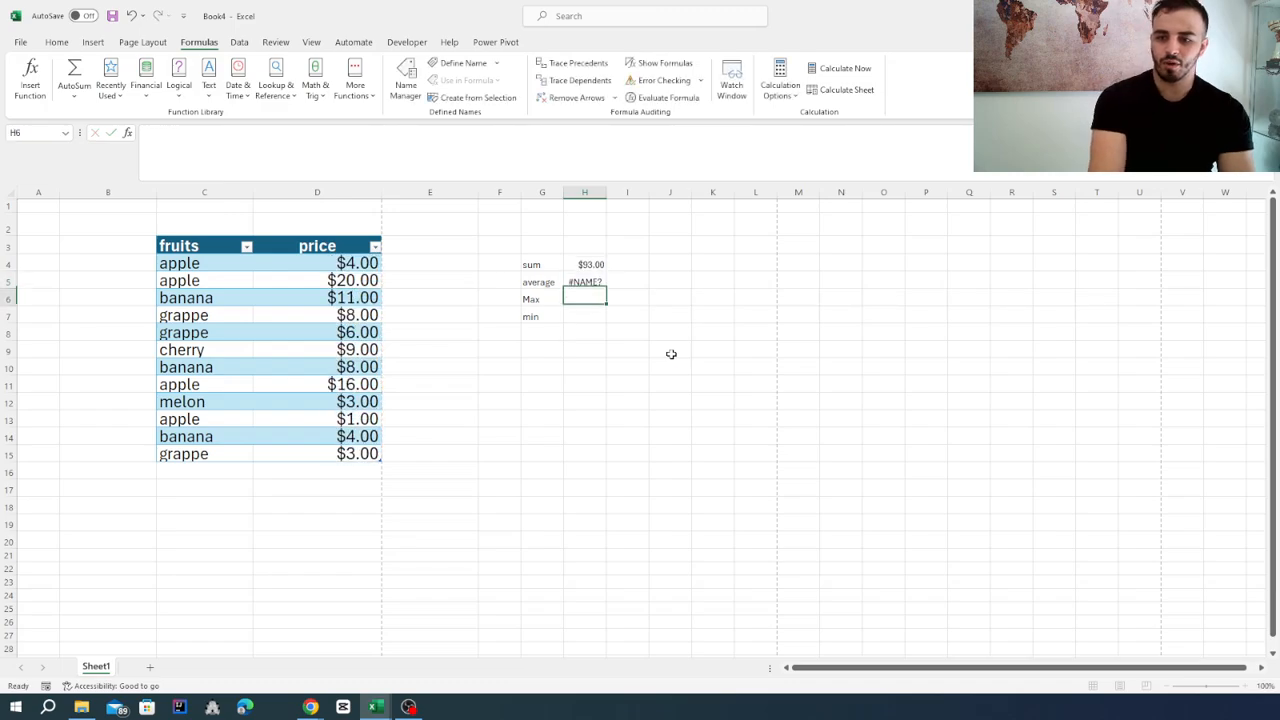
{"action": "left_click", "coordinate": [585, 282]}
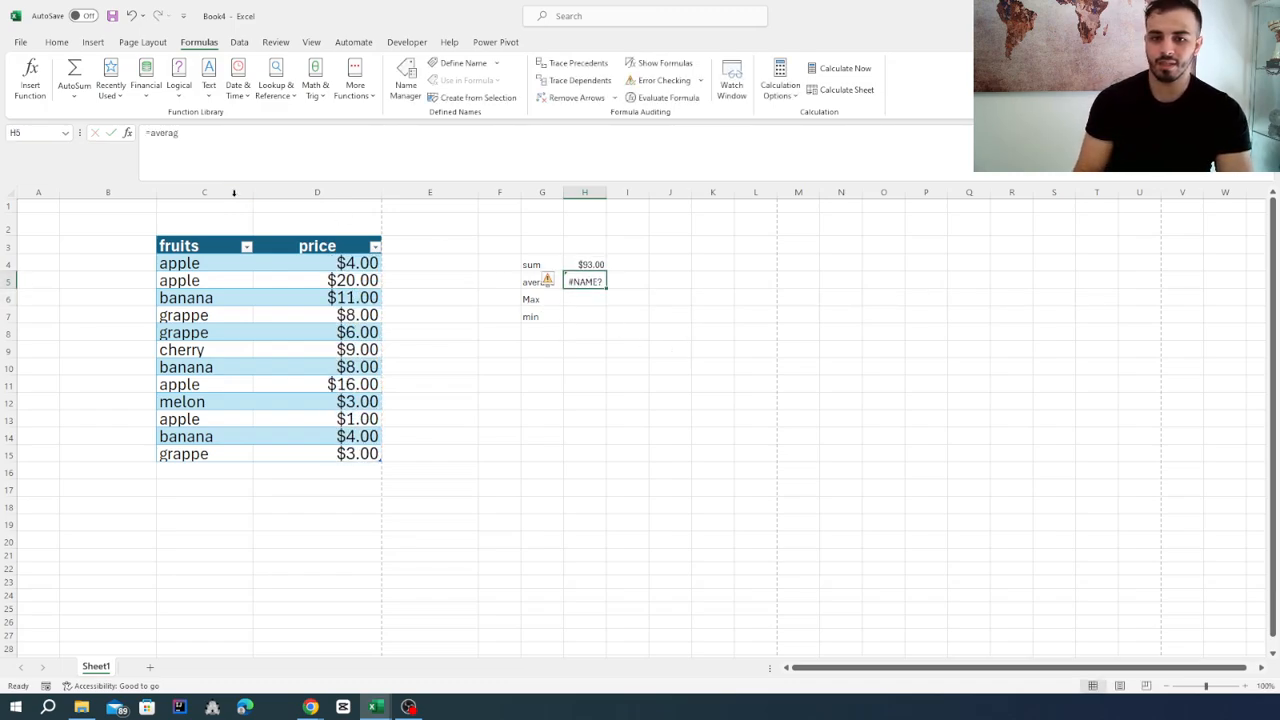
{"action": "left_click", "coordinate": [195, 138]}
{"action": "type", "text": "e"}
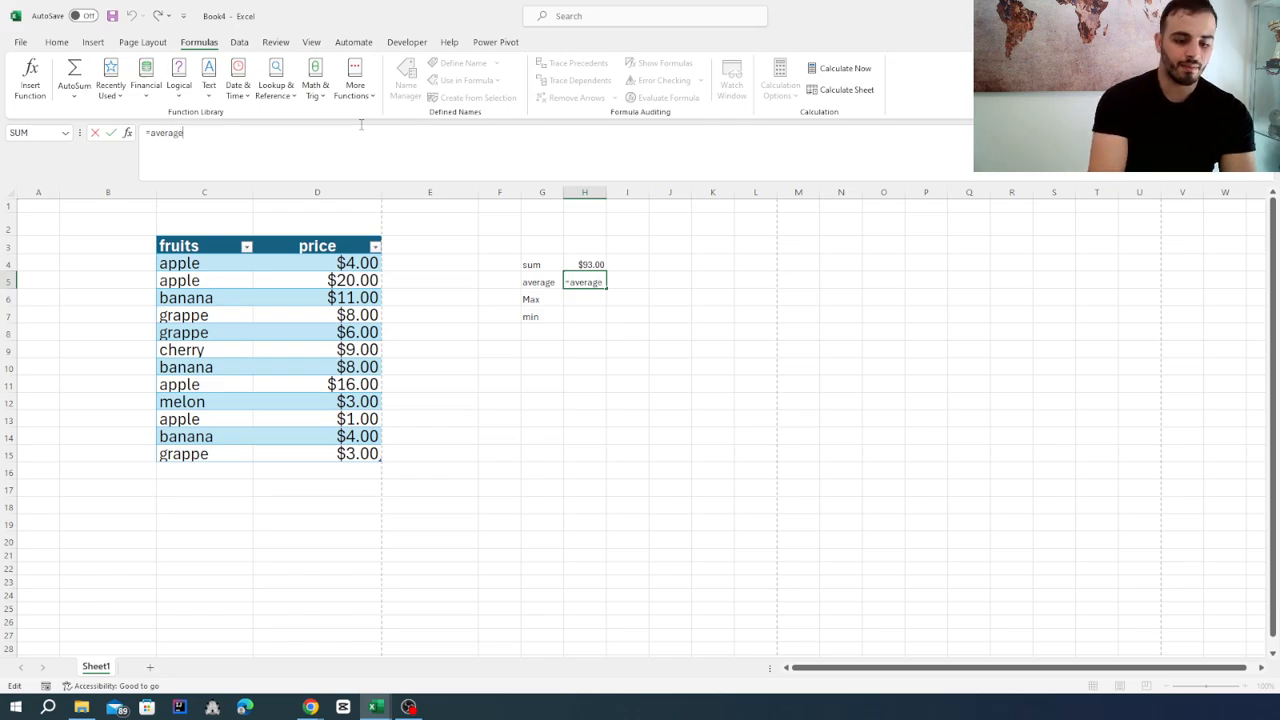
{"action": "type", "text": "("}
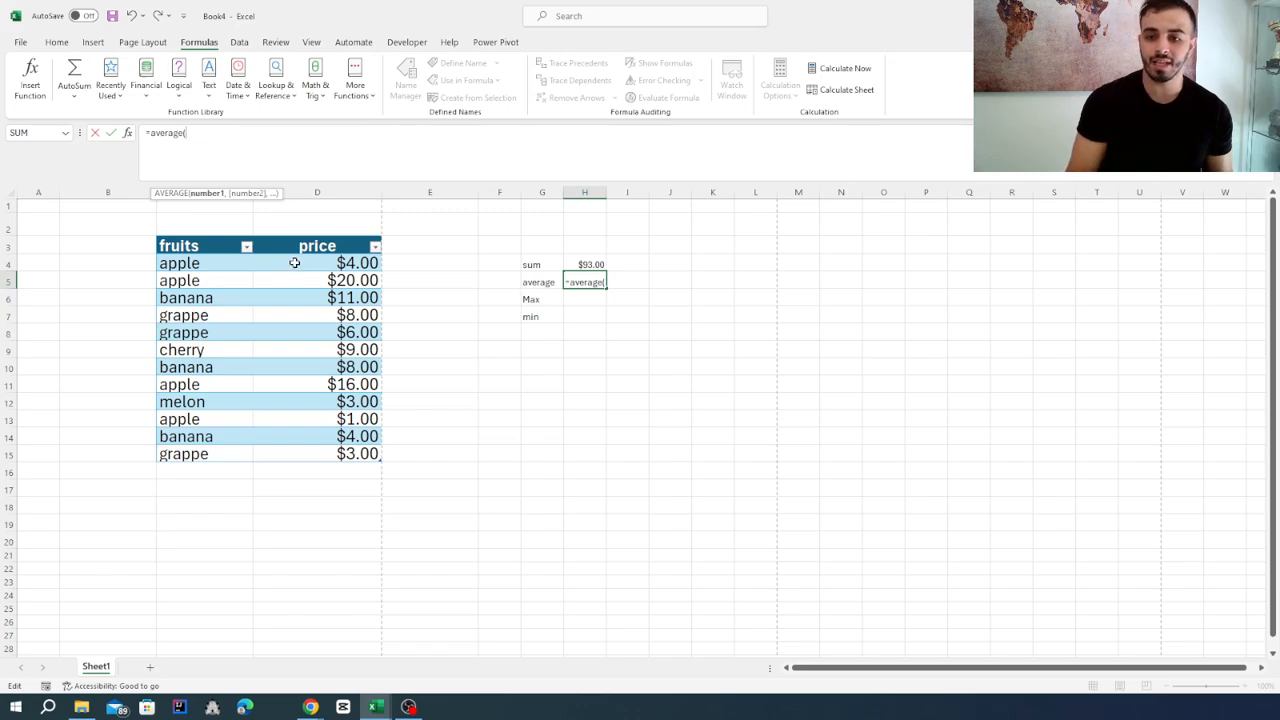
{"action": "left_click_drag", "start_coordinate": [297, 263], "coordinate": [315, 455]}
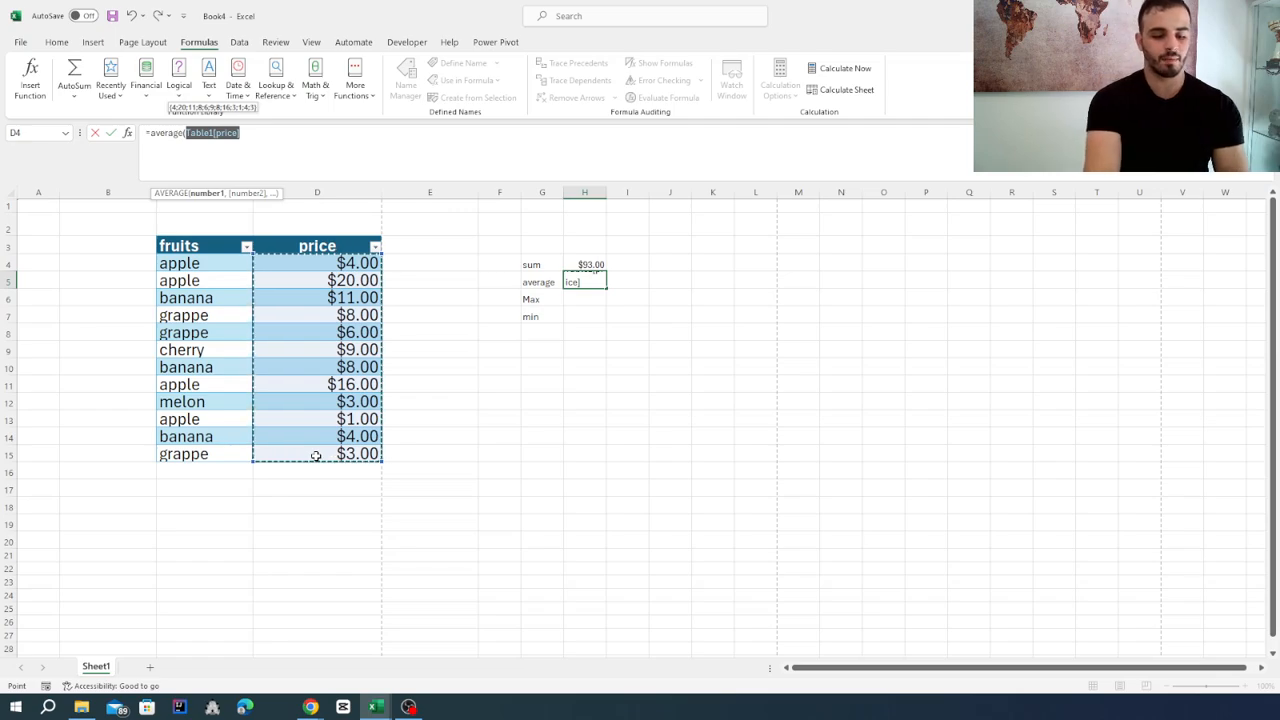
{"action": "type", "text": ")"}
{"action": "key", "text": "Return"}
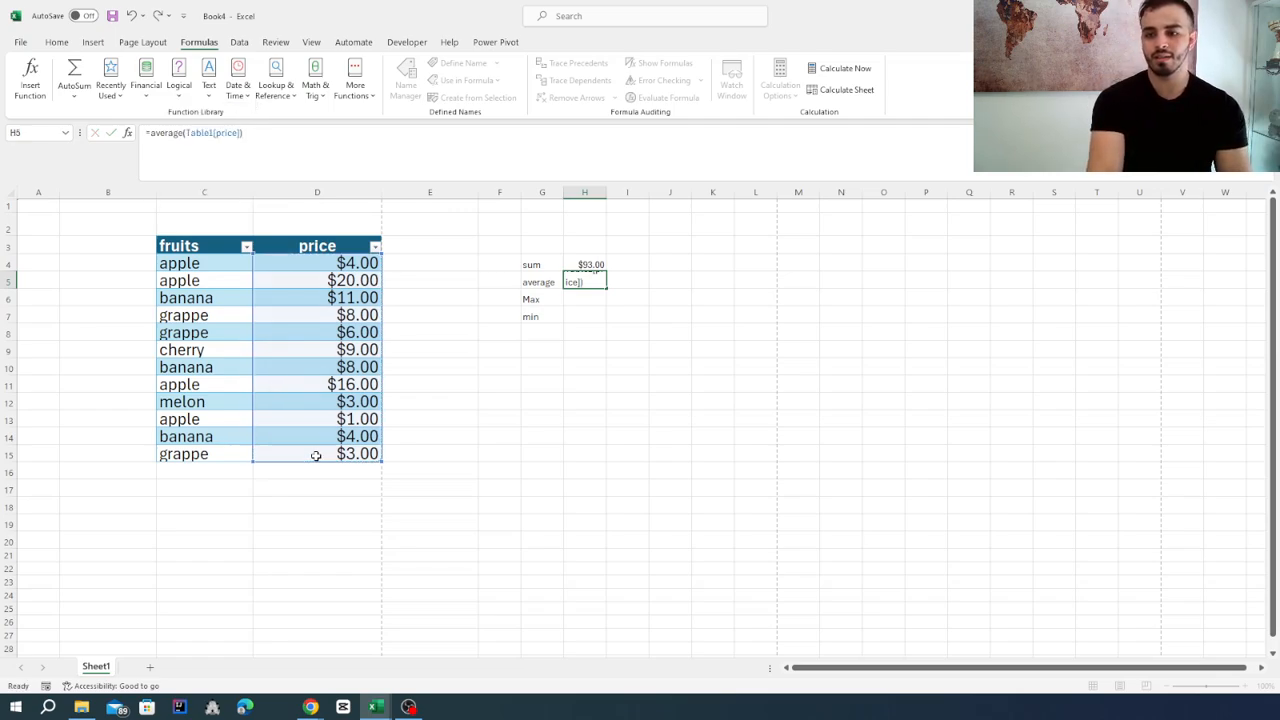
Apply the dollar Accounting number format to the average in H5.
{"action": "left_click", "coordinate": [588, 280]}
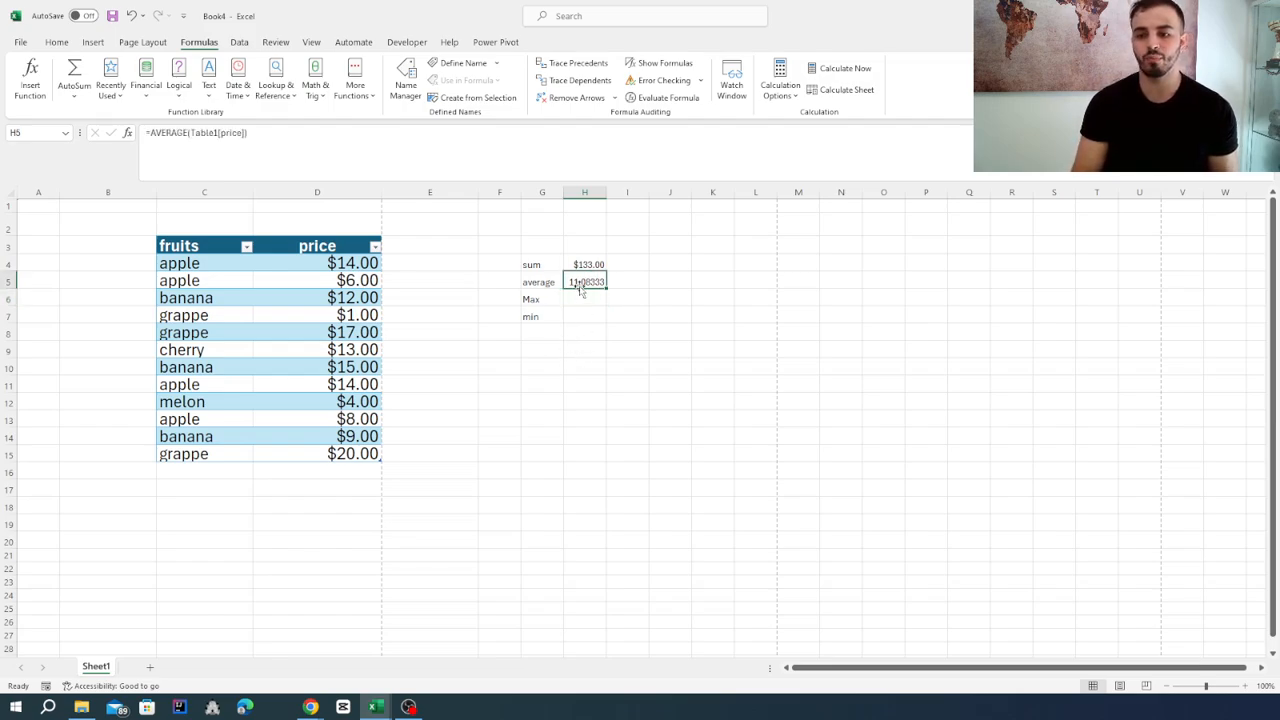
{"action": "left_click", "coordinate": [58, 43]}
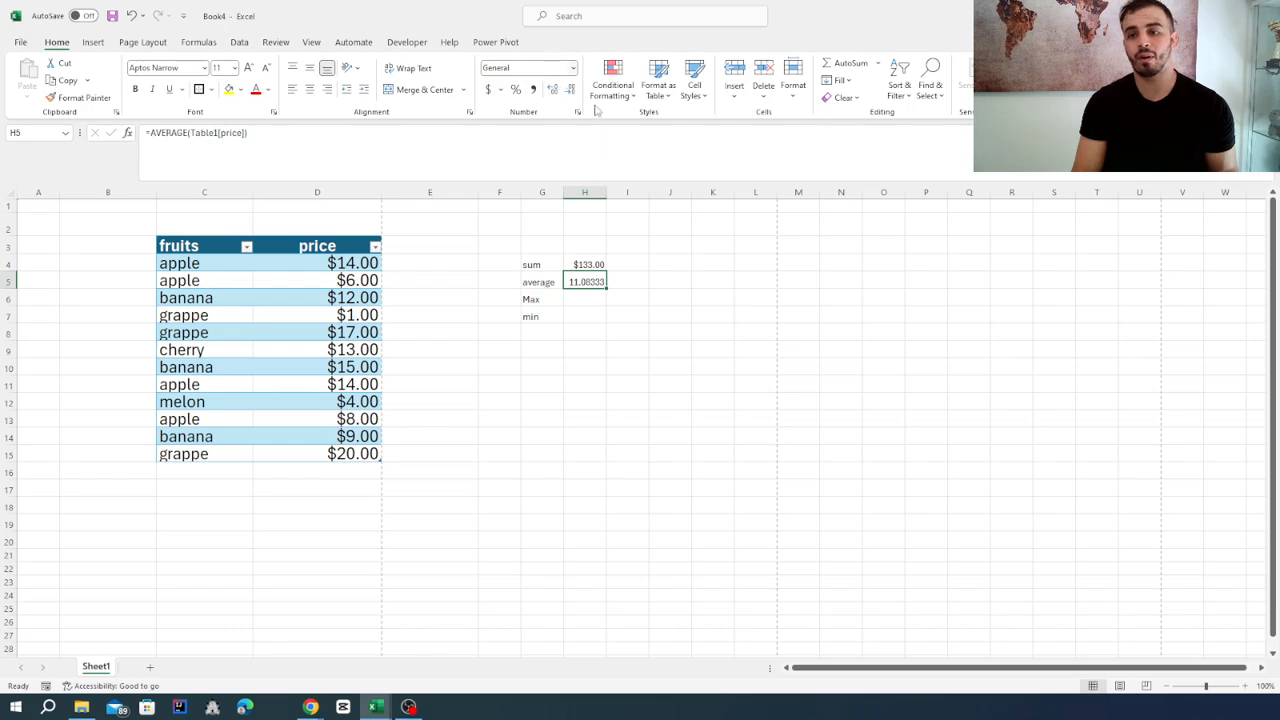
{"action": "left_click", "coordinate": [489, 90]}
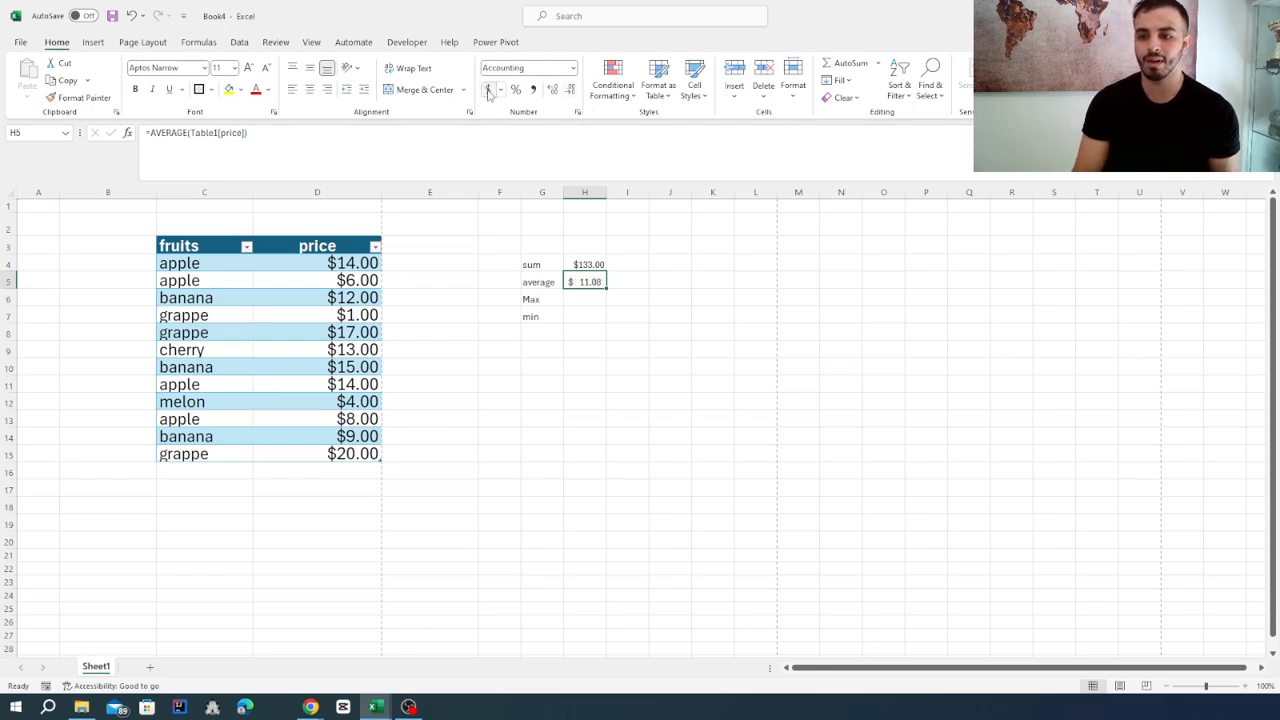
{"action": "left_click", "coordinate": [620, 318]}
{"action": "left_click", "coordinate": [600, 285]}
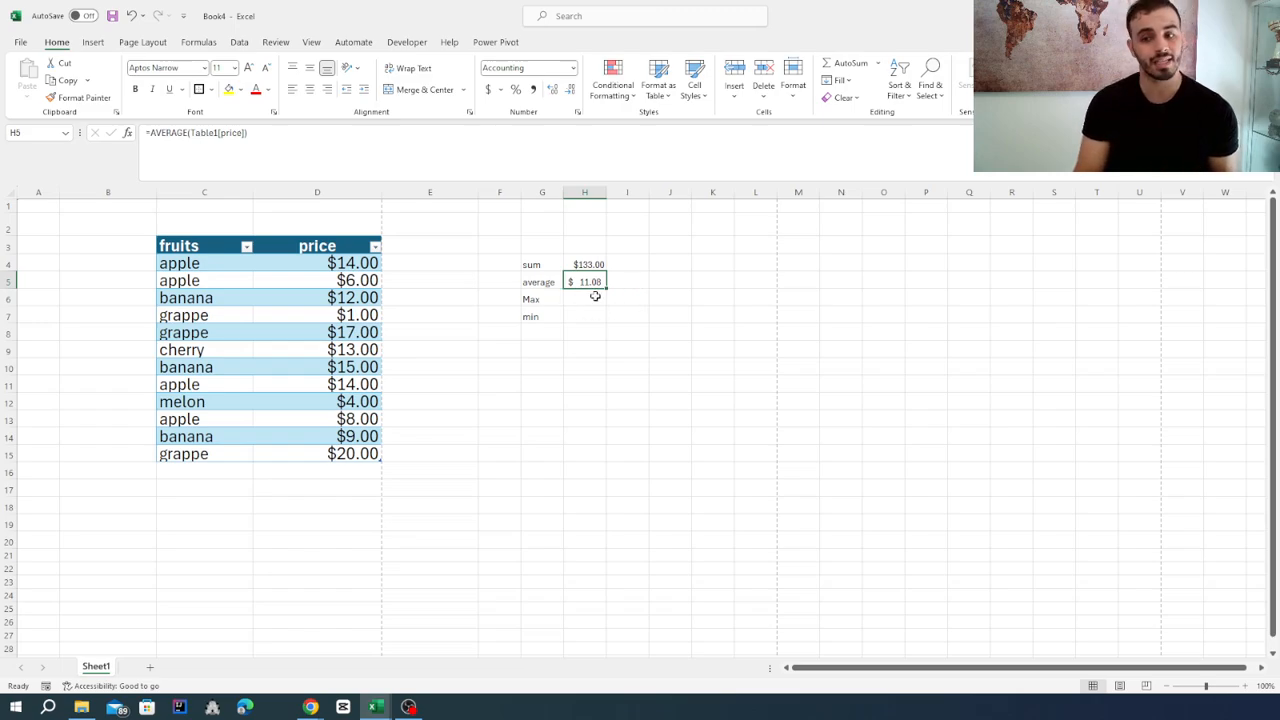
Calculate the highest value of the table's price column in H6 with =max(Table1[price]).
{"action": "left_click", "coordinate": [596, 296]}
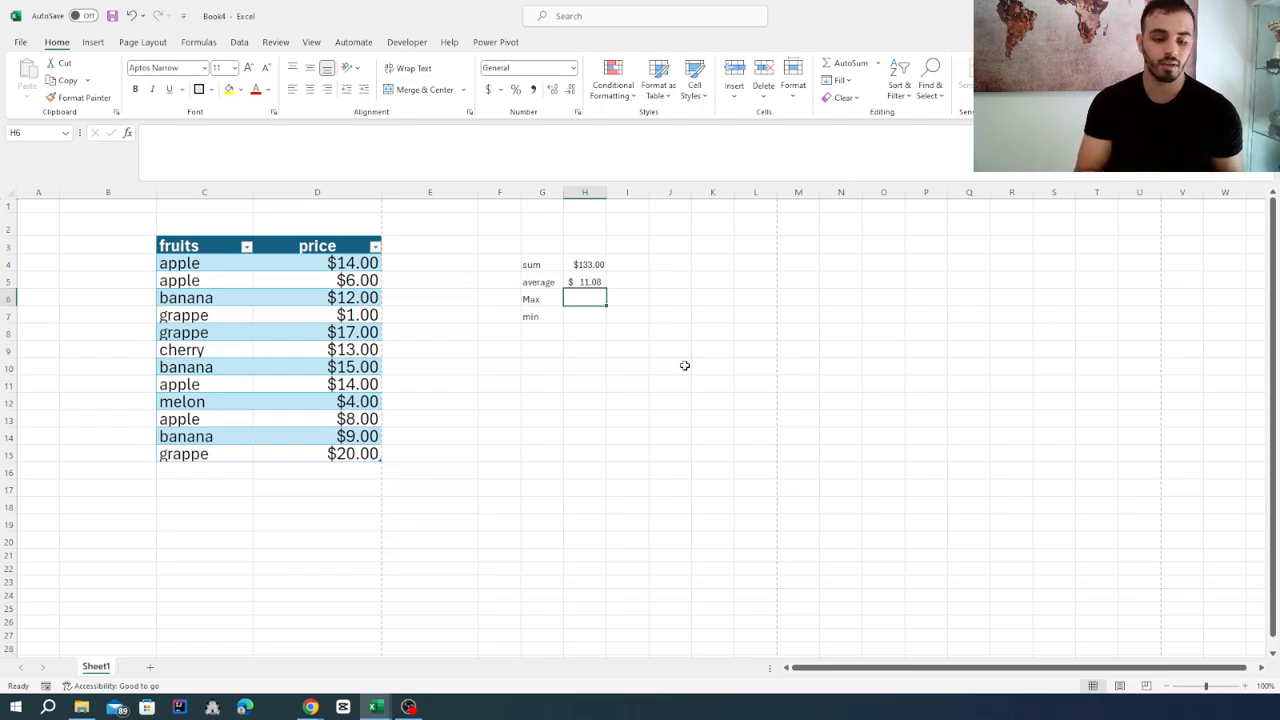
{"action": "type", "text": "=m"}
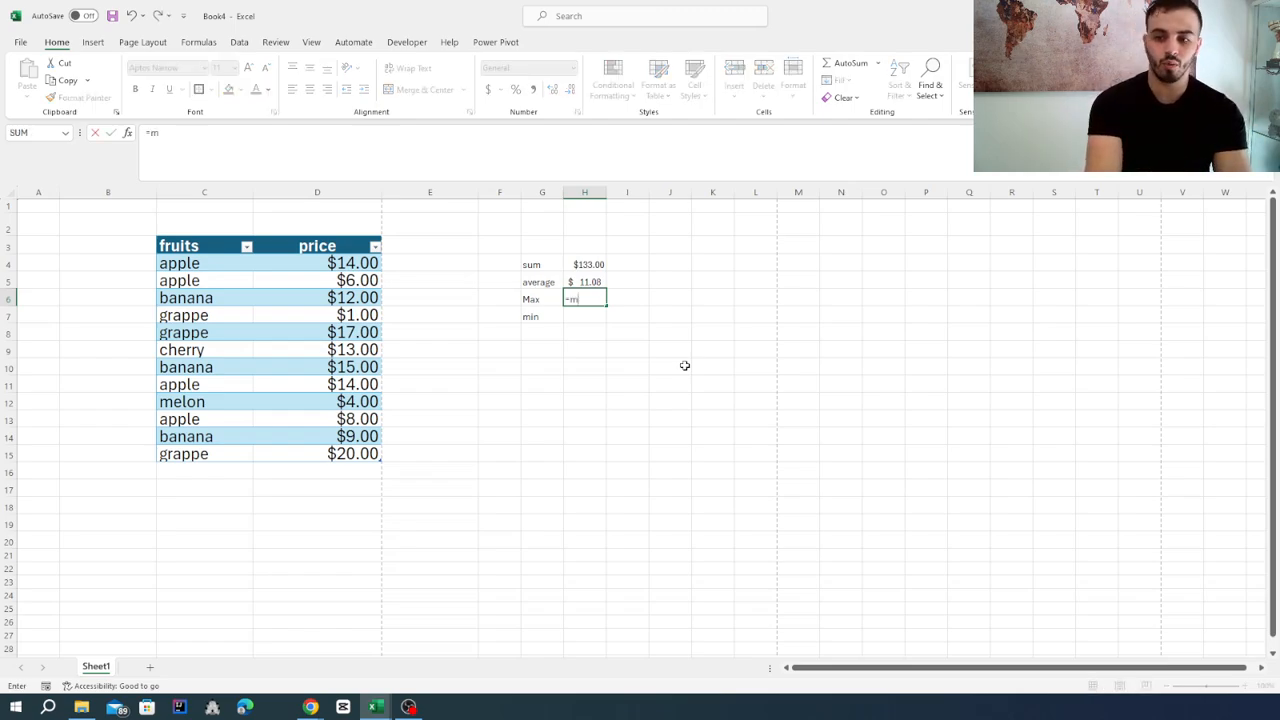
{"action": "type", "text": "ax("}
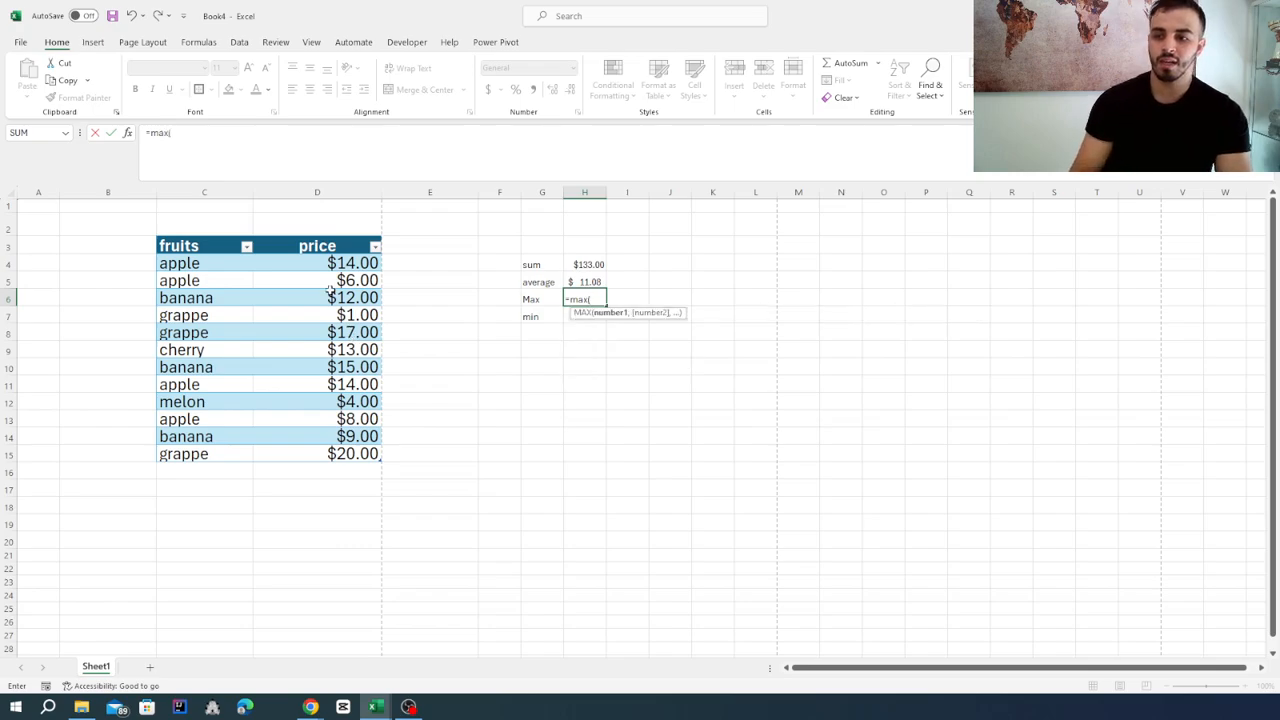
{"action": "left_click_drag", "start_coordinate": [333, 266], "coordinate": [322, 456]}
{"action": "type", "text": ")"}
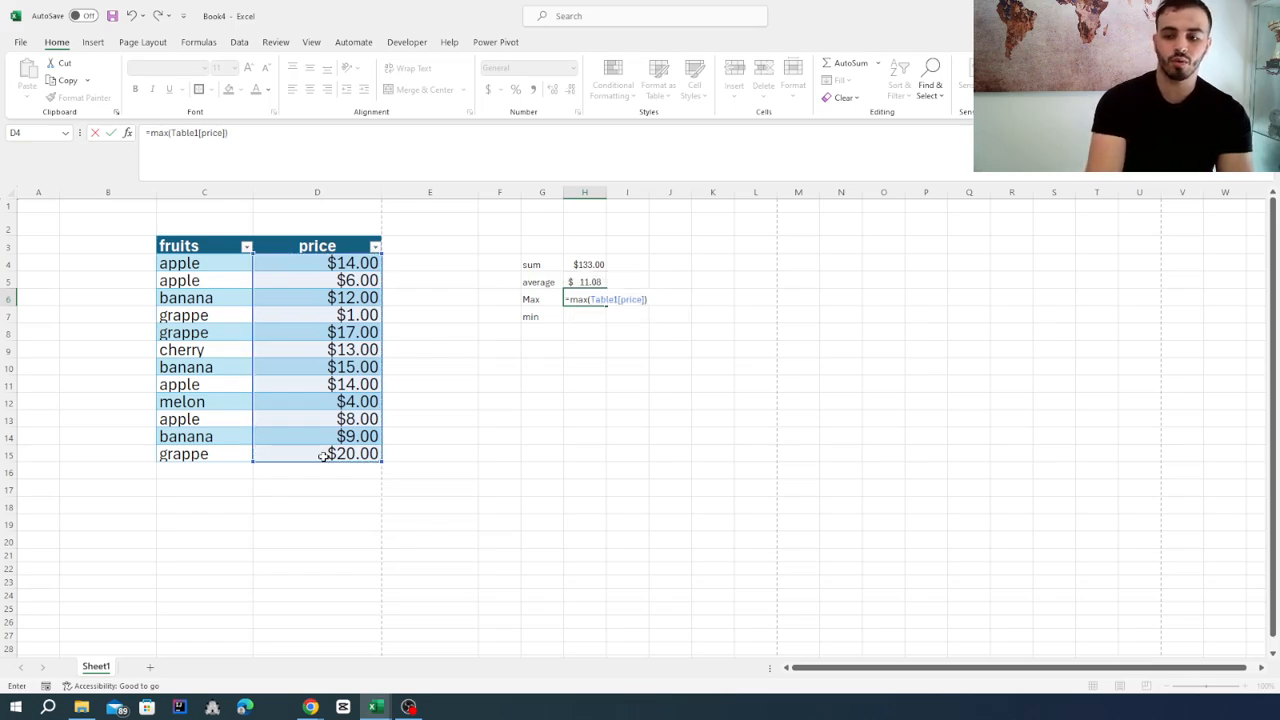
{"action": "key", "text": "Return"}
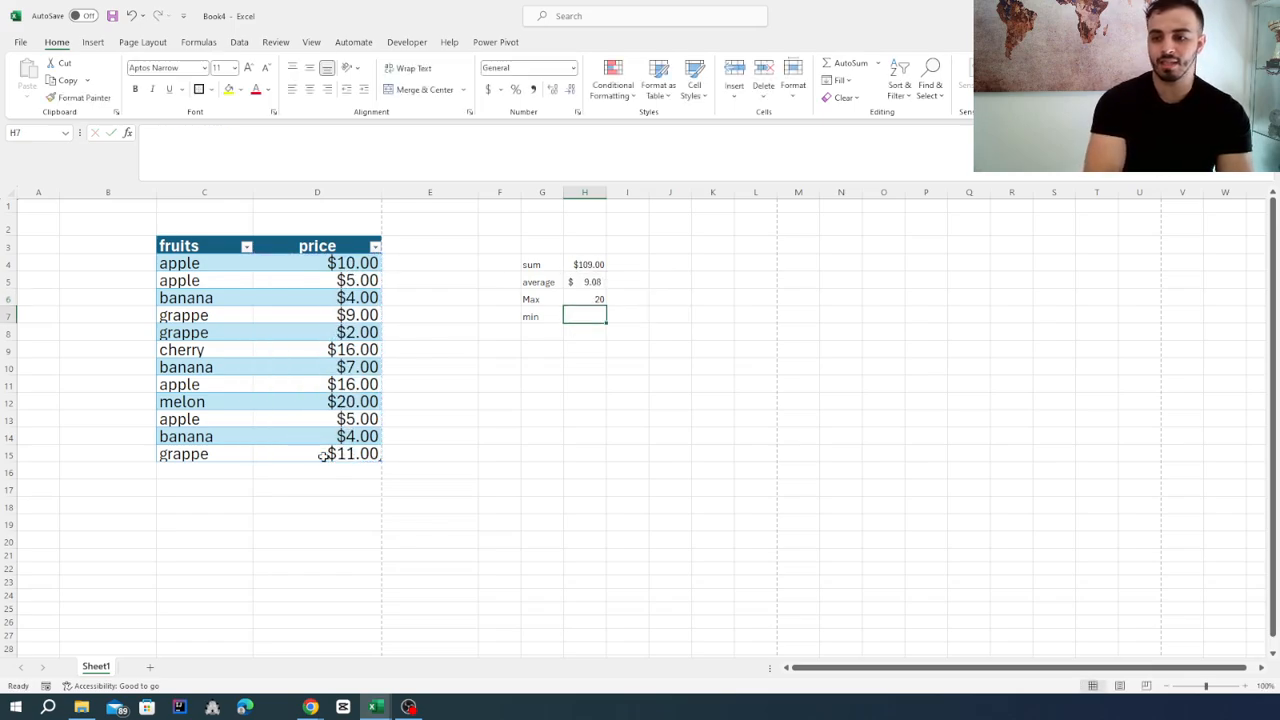
Check the MAX formula in H6 and recalculate the sheet twice to see how the maximum follows the random prices.
{"action": "left_click", "coordinate": [582, 298]}
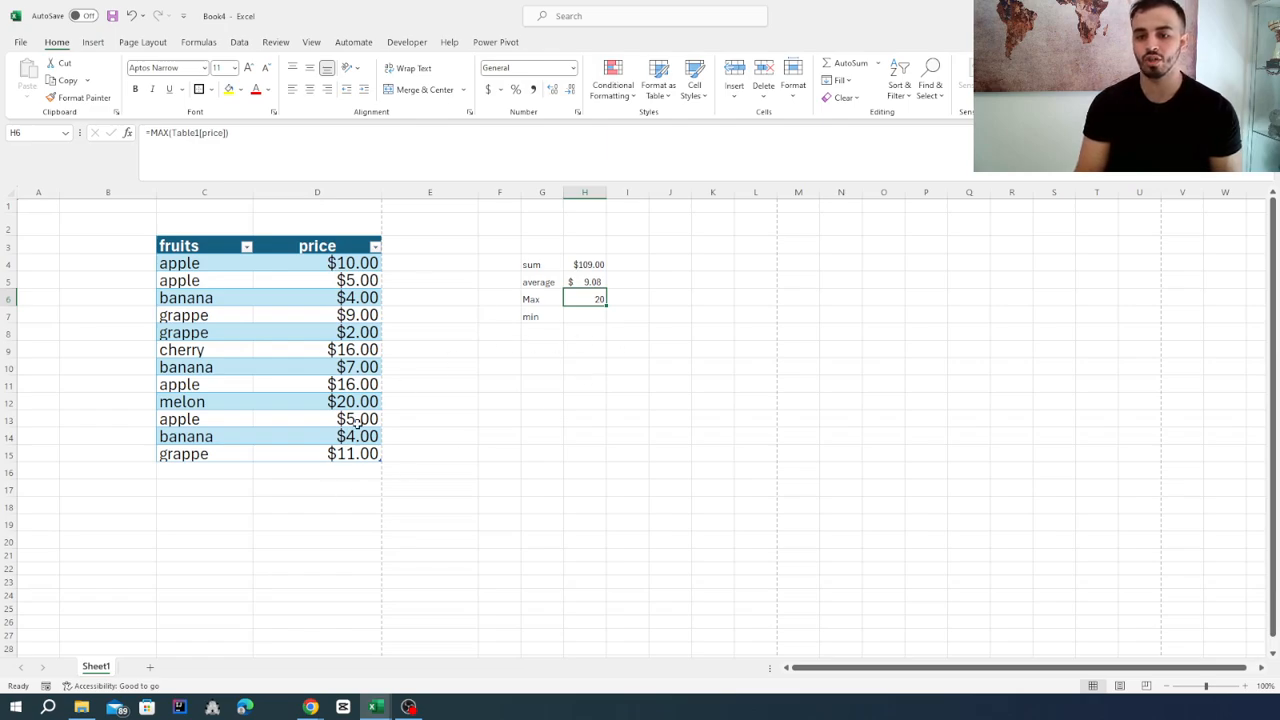
{"action": "left_click", "coordinate": [619, 362]}
{"action": "key", "text": "F9"}
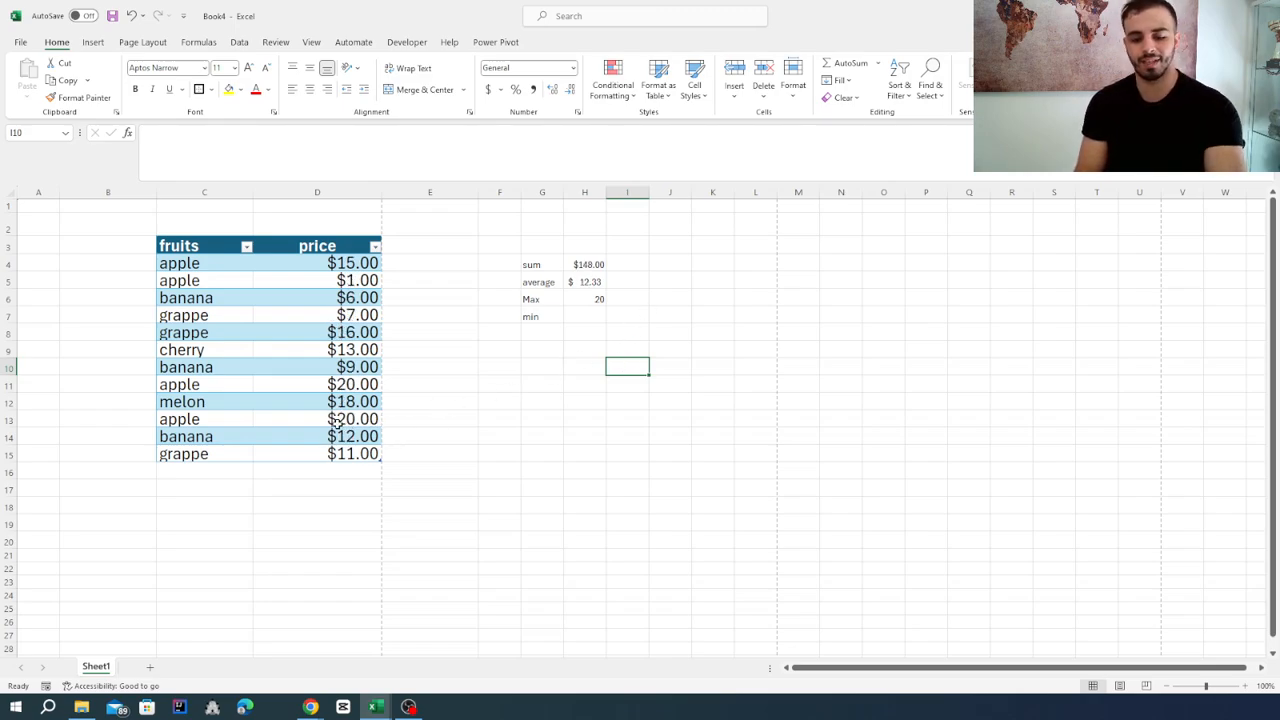
{"action": "key", "text": "F9"}
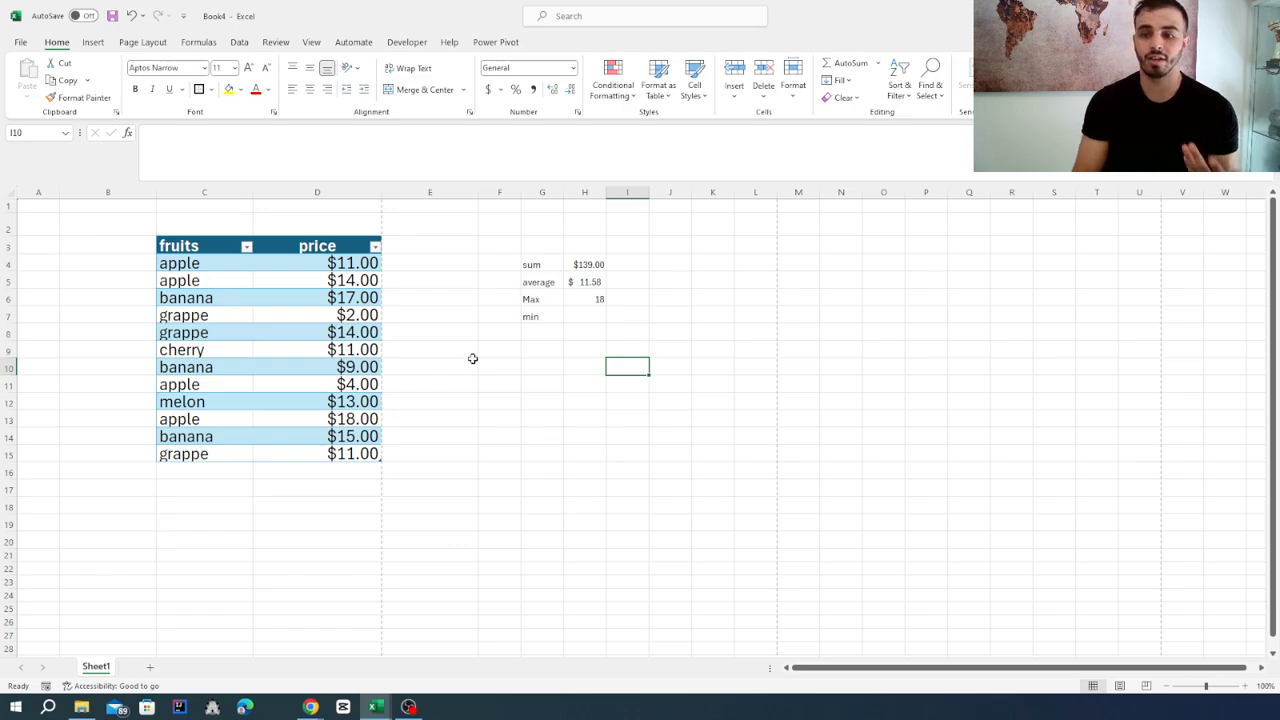
Calculate the lowest value of the table's price column in H7 with =min(Table1[price]).
{"action": "left_click", "coordinate": [586, 316]}
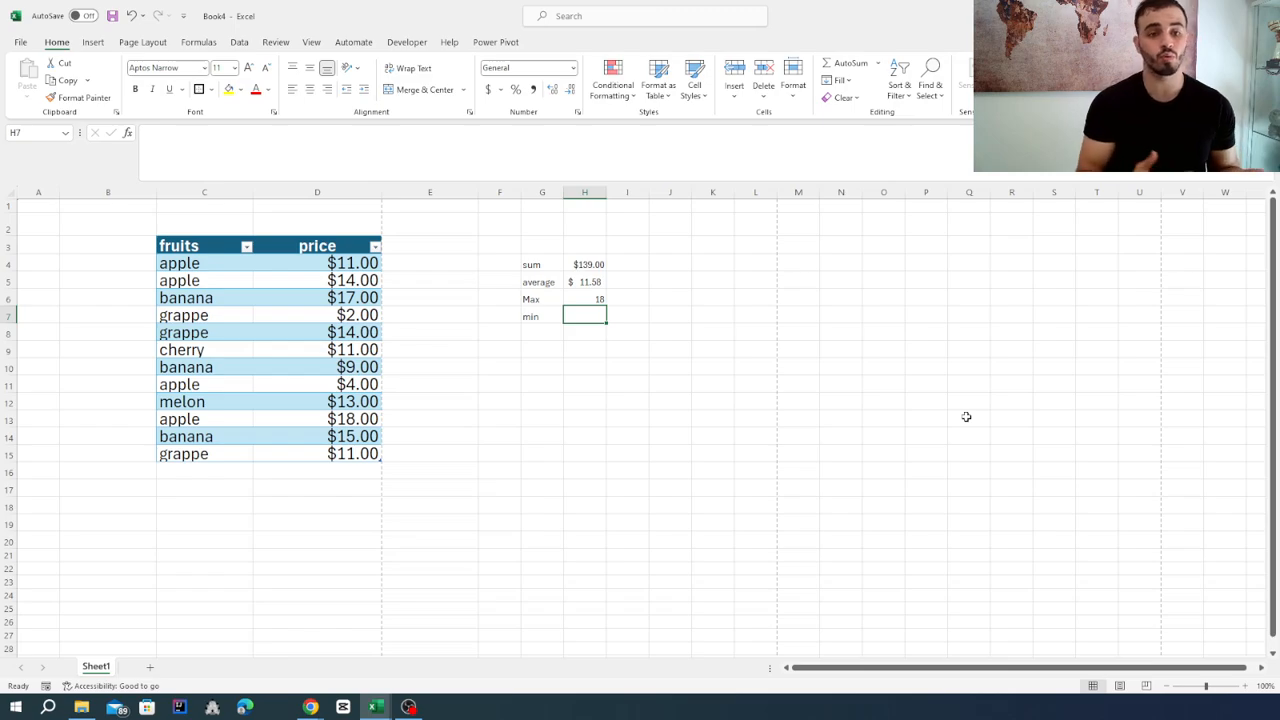
{"action": "type", "text": "=min("}
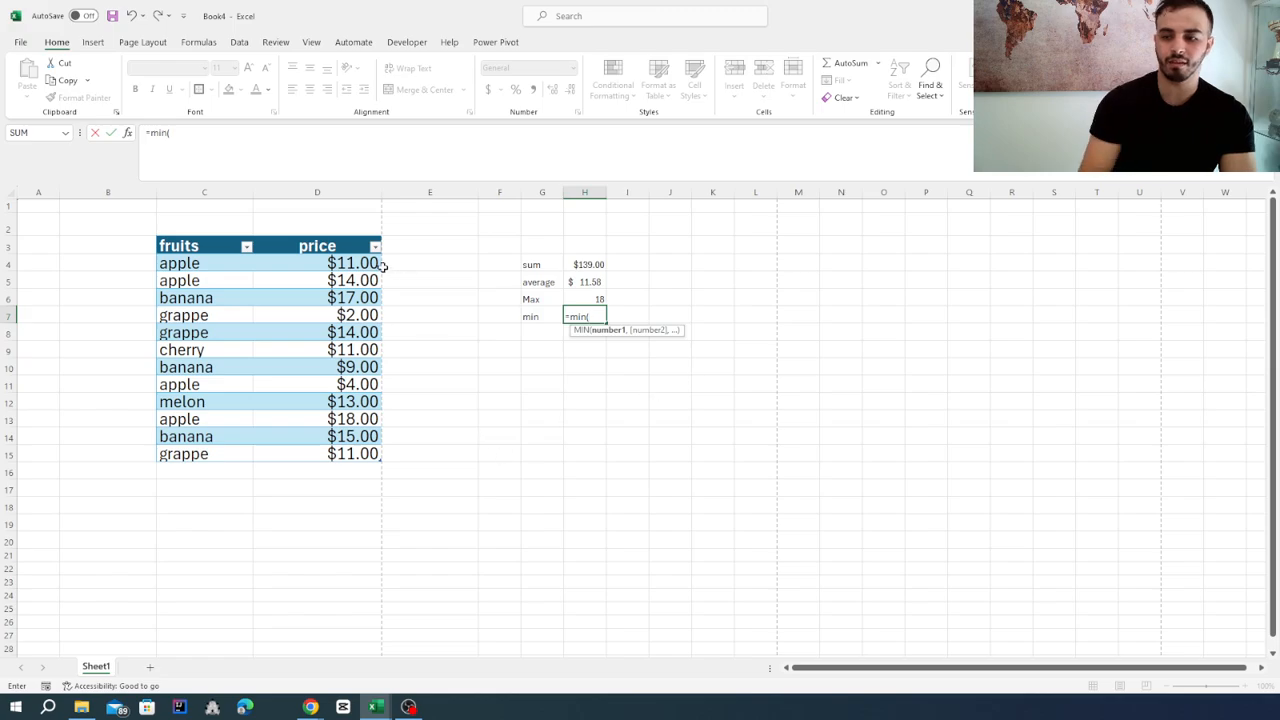
{"action": "left_click_drag", "start_coordinate": [338, 264], "coordinate": [323, 451]}
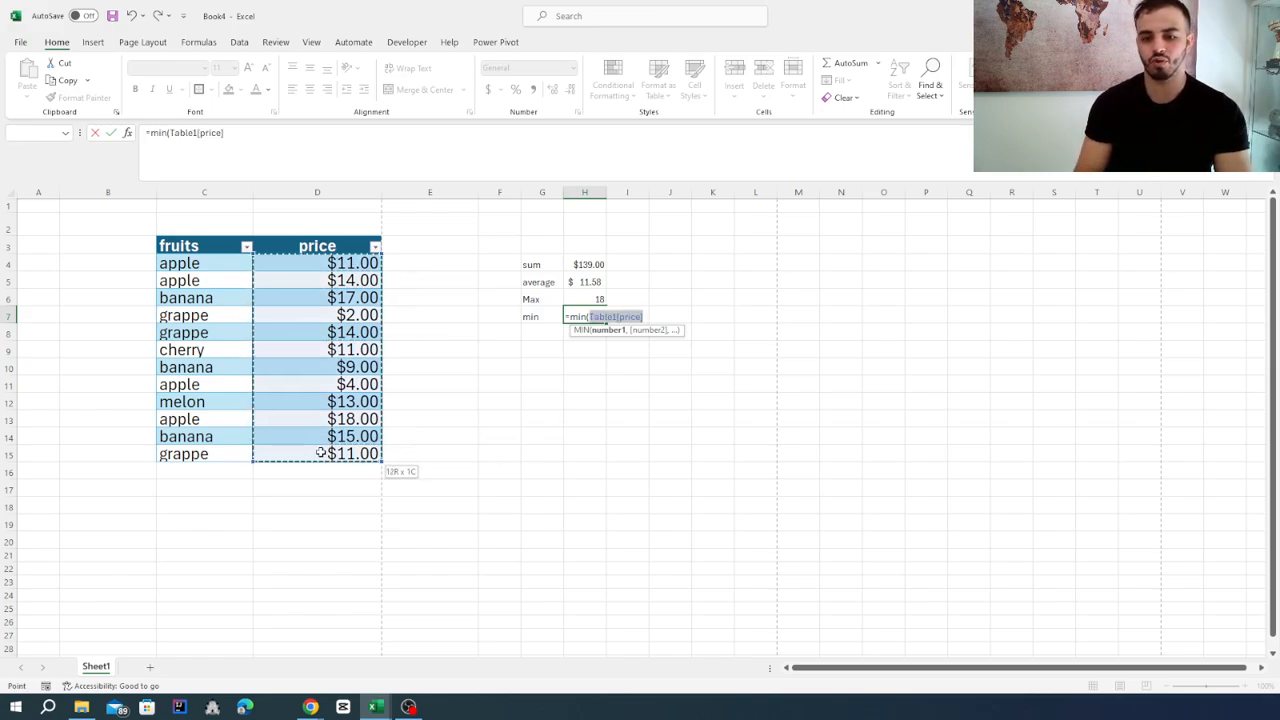
{"action": "key", "text": "Return"}
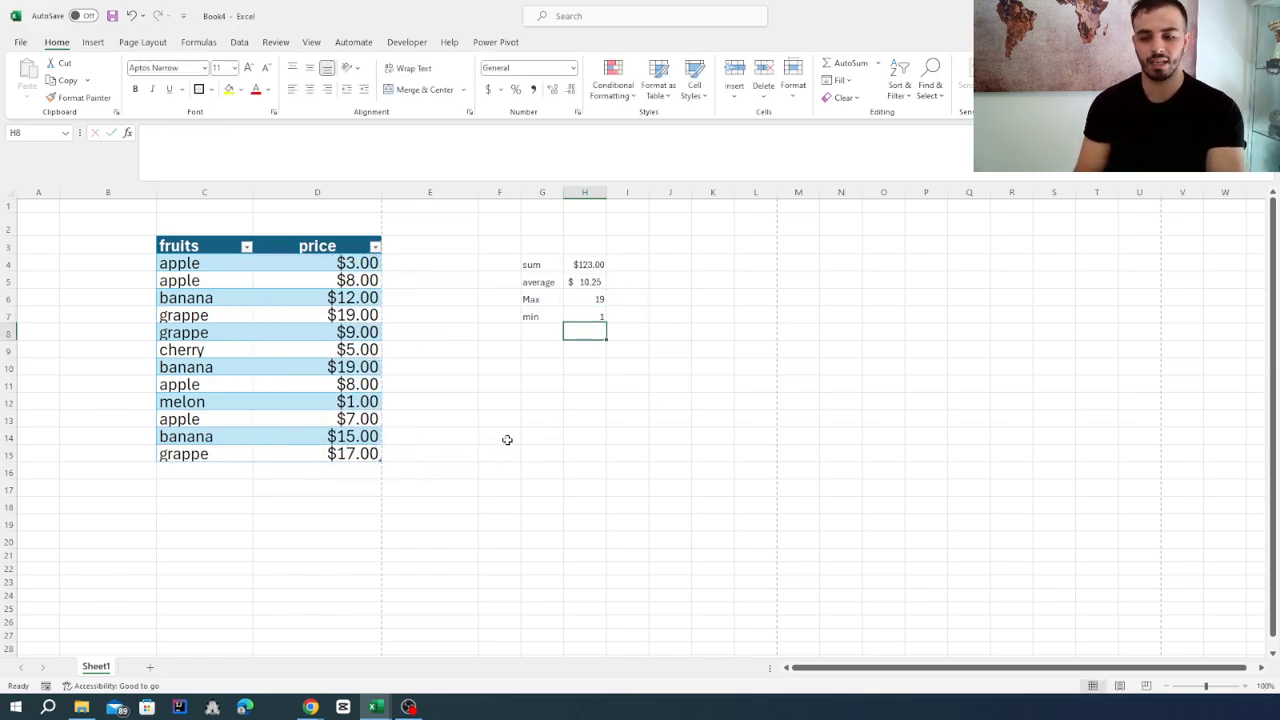
Apply the dollar Accounting number format to the maximum and minimum in H6:H7.
{"action": "left_click", "coordinate": [586, 316]}
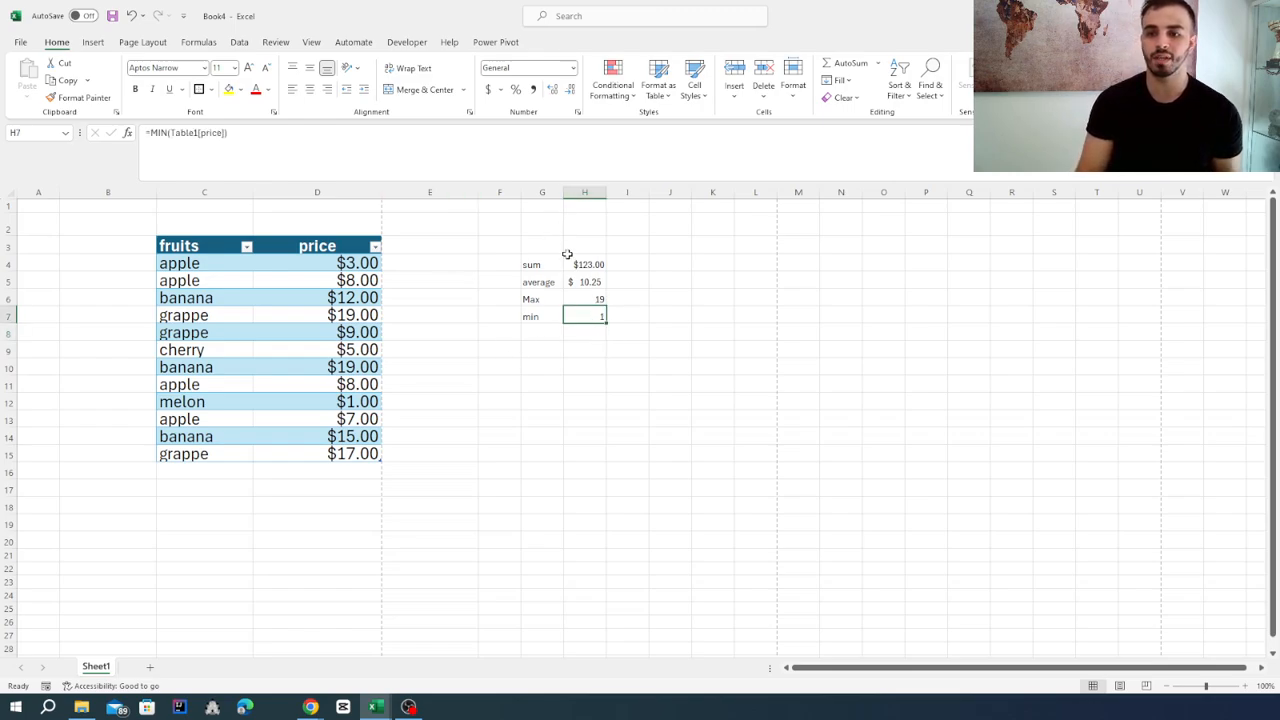
{"action": "left_click_drag", "start_coordinate": [586, 299], "coordinate": [586, 314]}
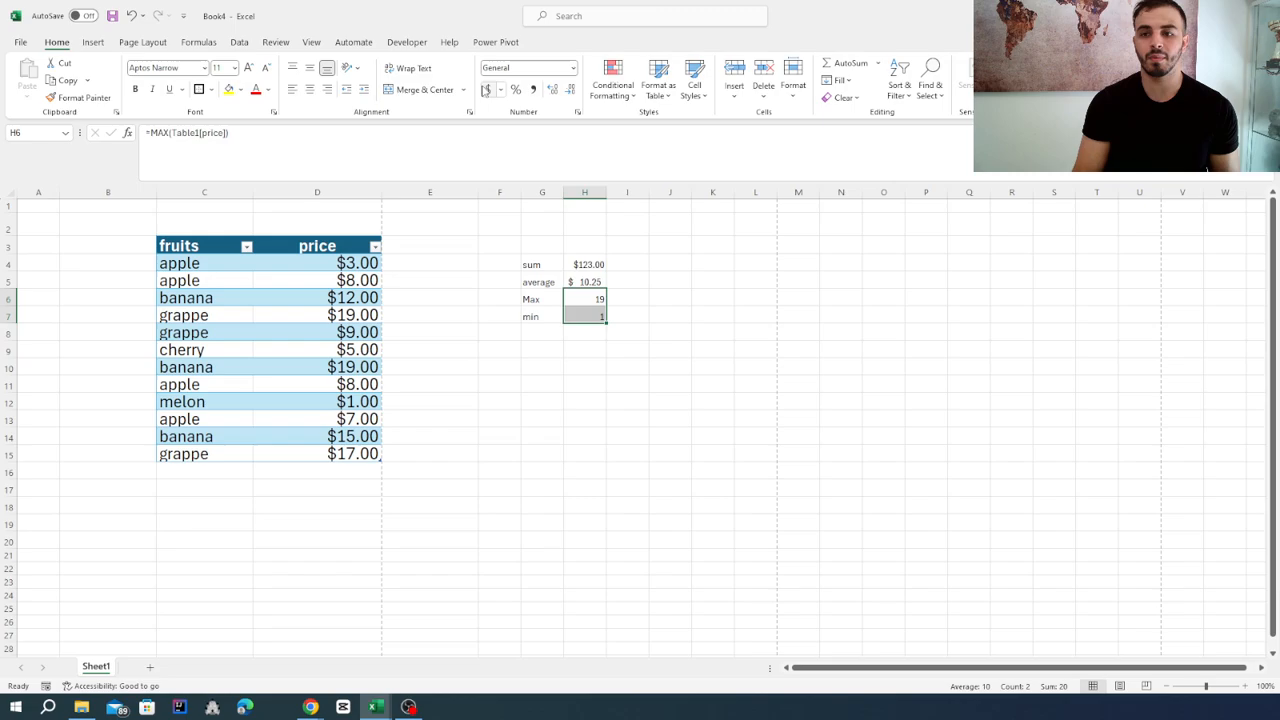
{"action": "left_click", "coordinate": [488, 89]}
{"action": "left_click", "coordinate": [622, 388]}
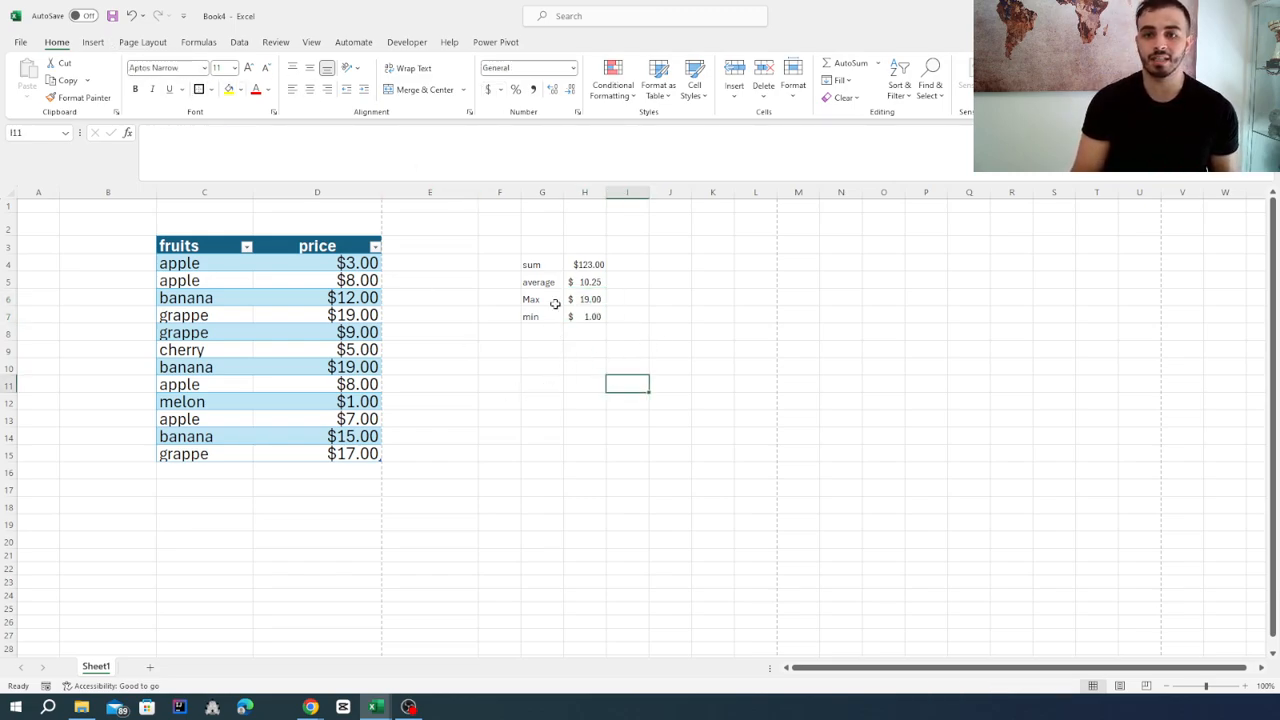
Look through the available sources for importing external data, including the database and Azure options.
{"action": "left_click", "coordinate": [190, 42]}
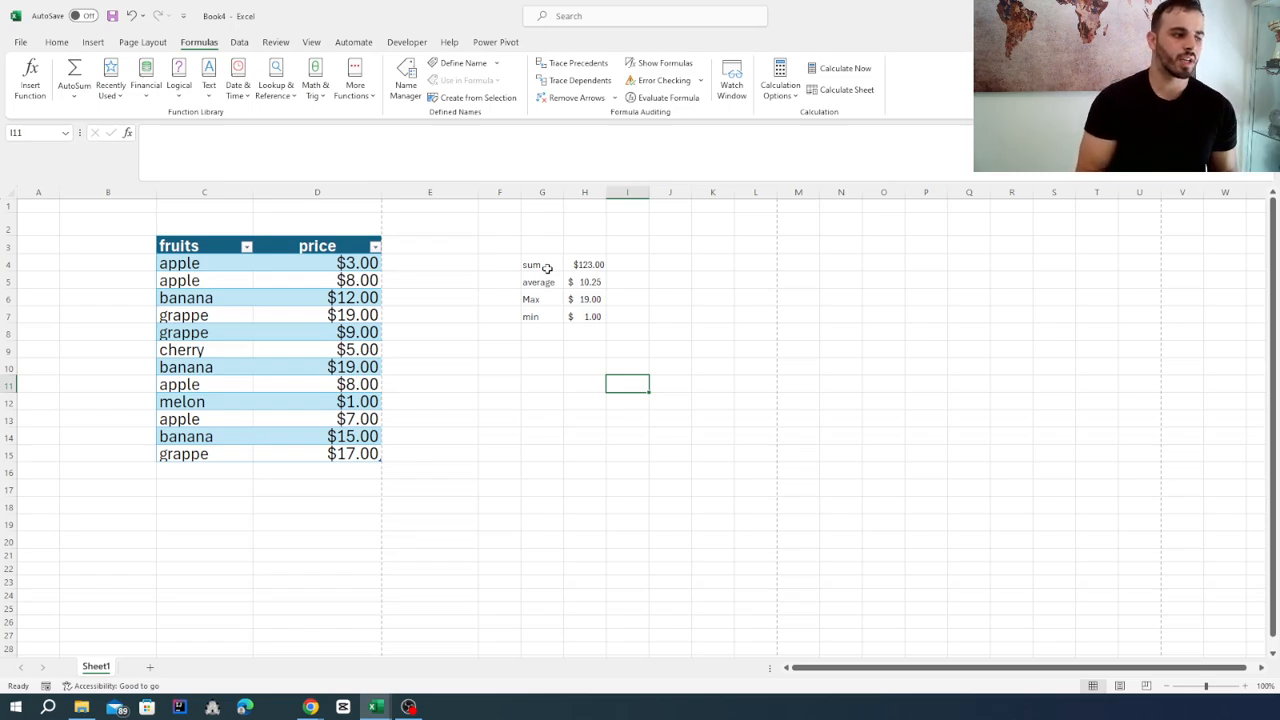
{"action": "left_click", "coordinate": [240, 44]}
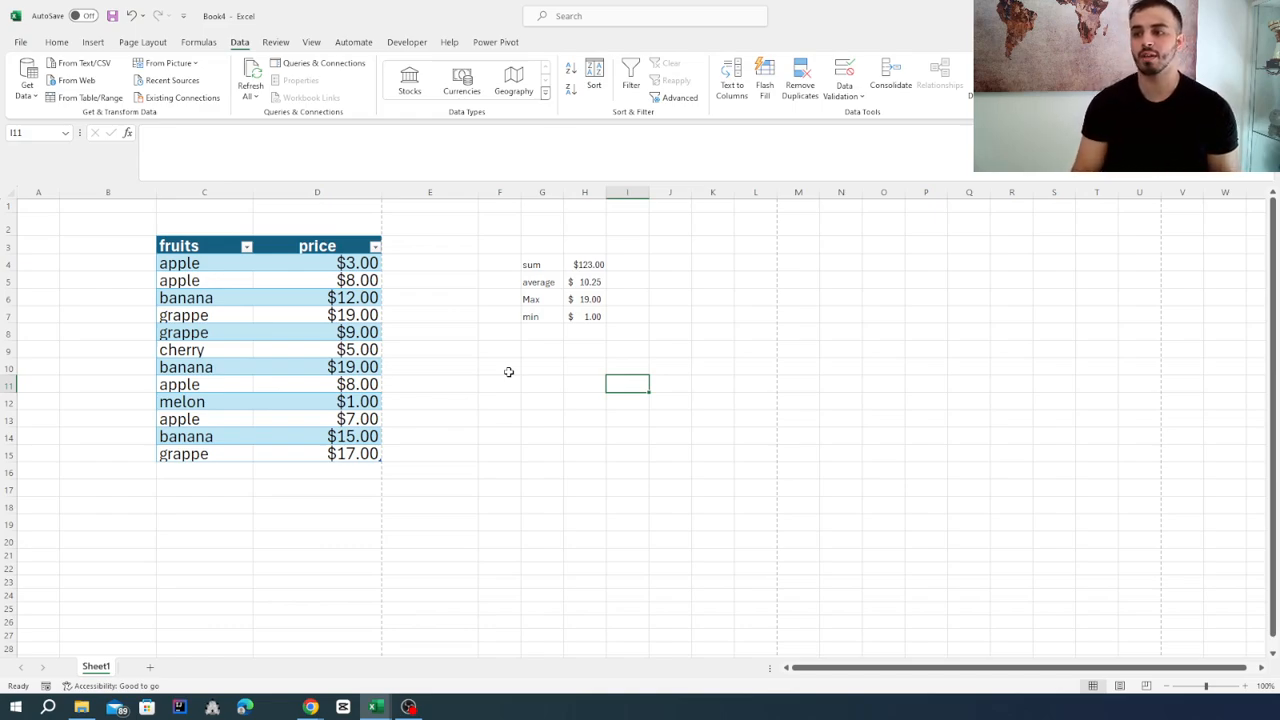
{"action": "left_click", "coordinate": [26, 92]}
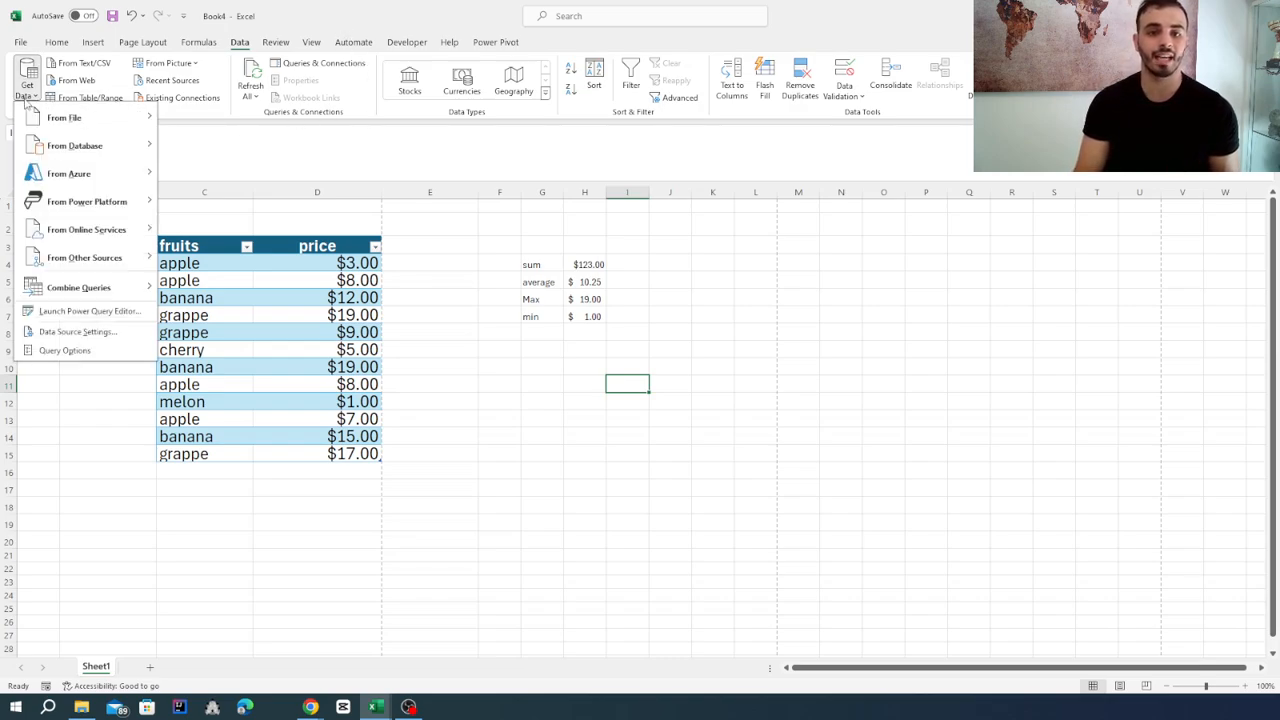
{"action": "mouse_move", "coordinate": [83, 128]}
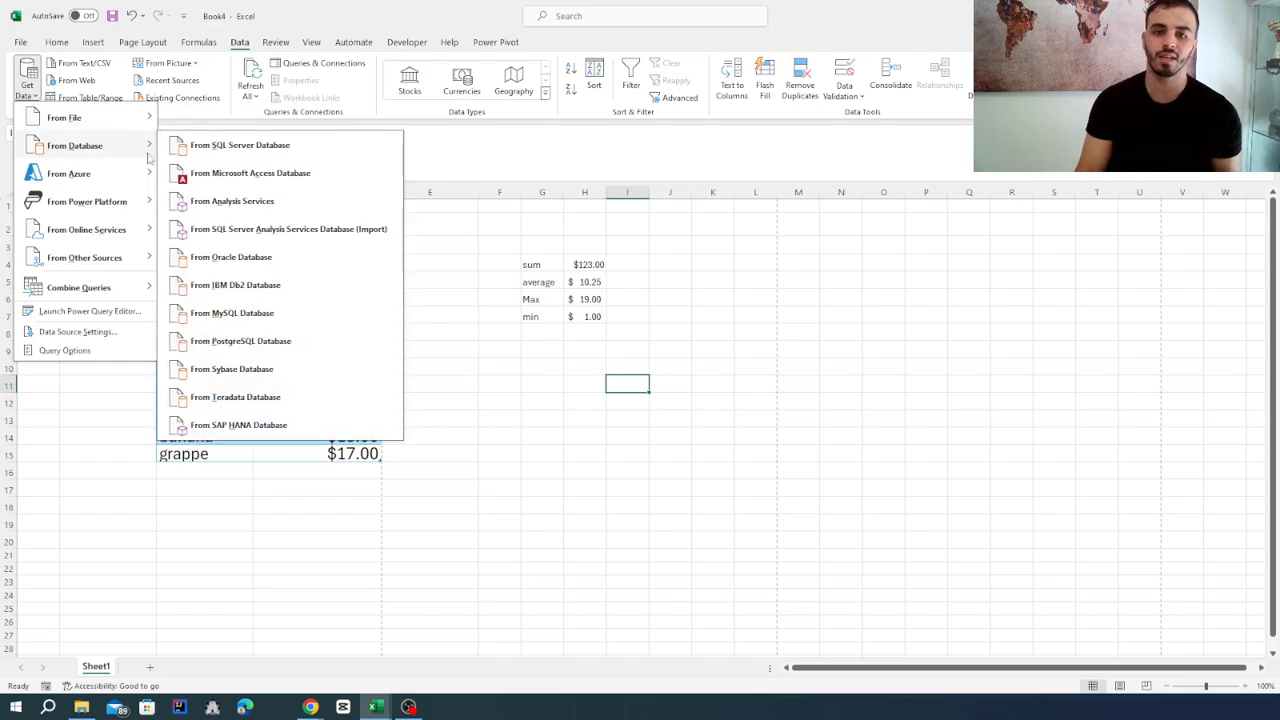
{"action": "mouse_move", "coordinate": [94, 178]}
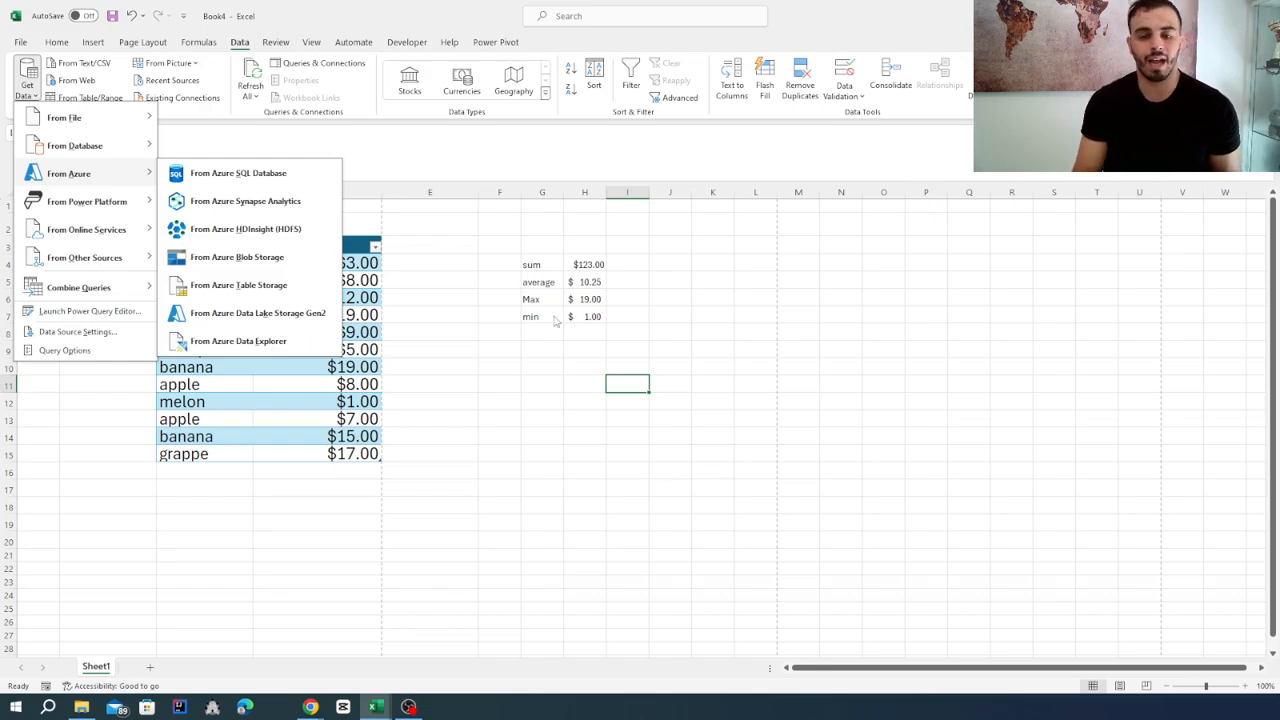
{"action": "left_click", "coordinate": [582, 391]}
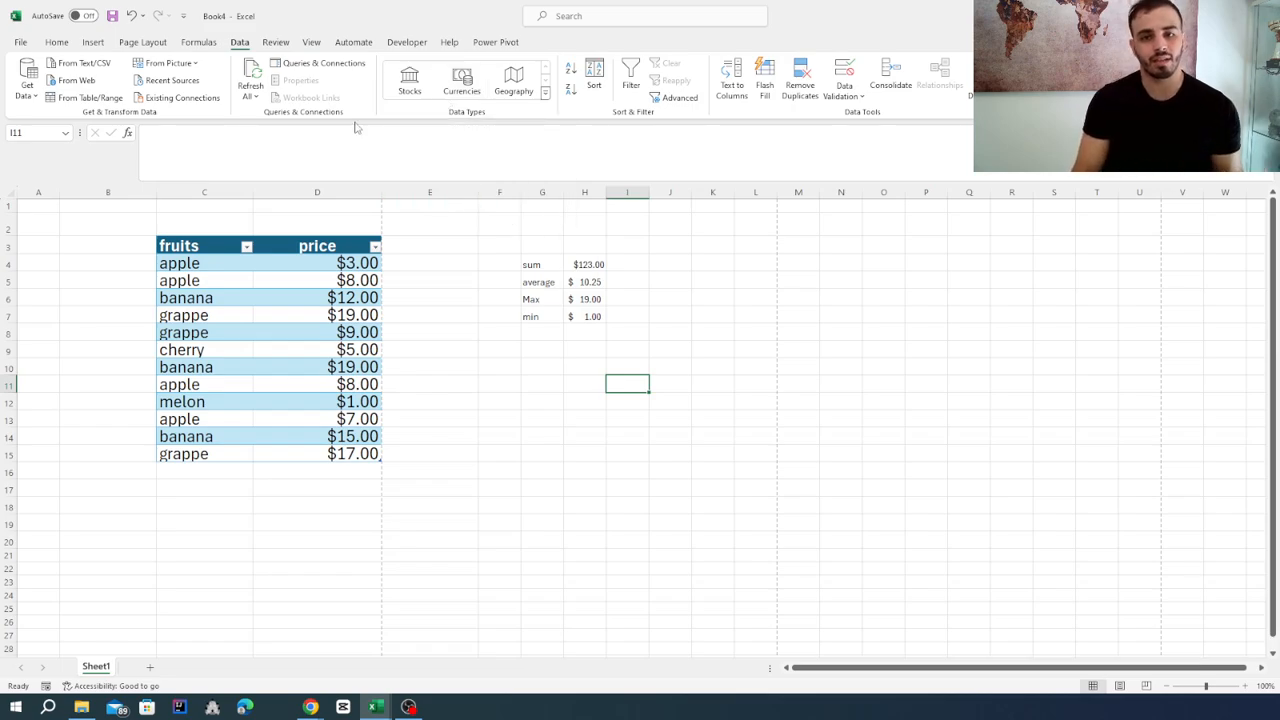
Enter the sample sentence "hello I like to eat apples" in cell G10.
{"action": "left_click", "coordinate": [275, 42]}
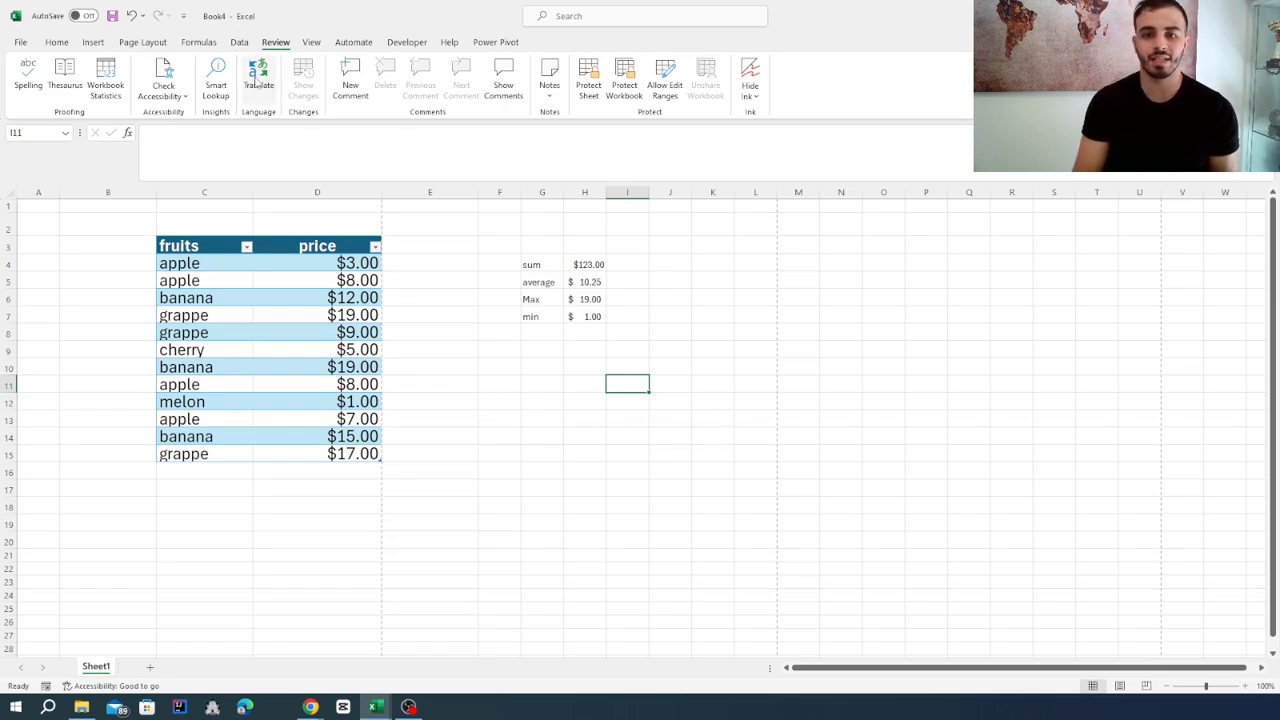
{"action": "left_click", "coordinate": [538, 366]}
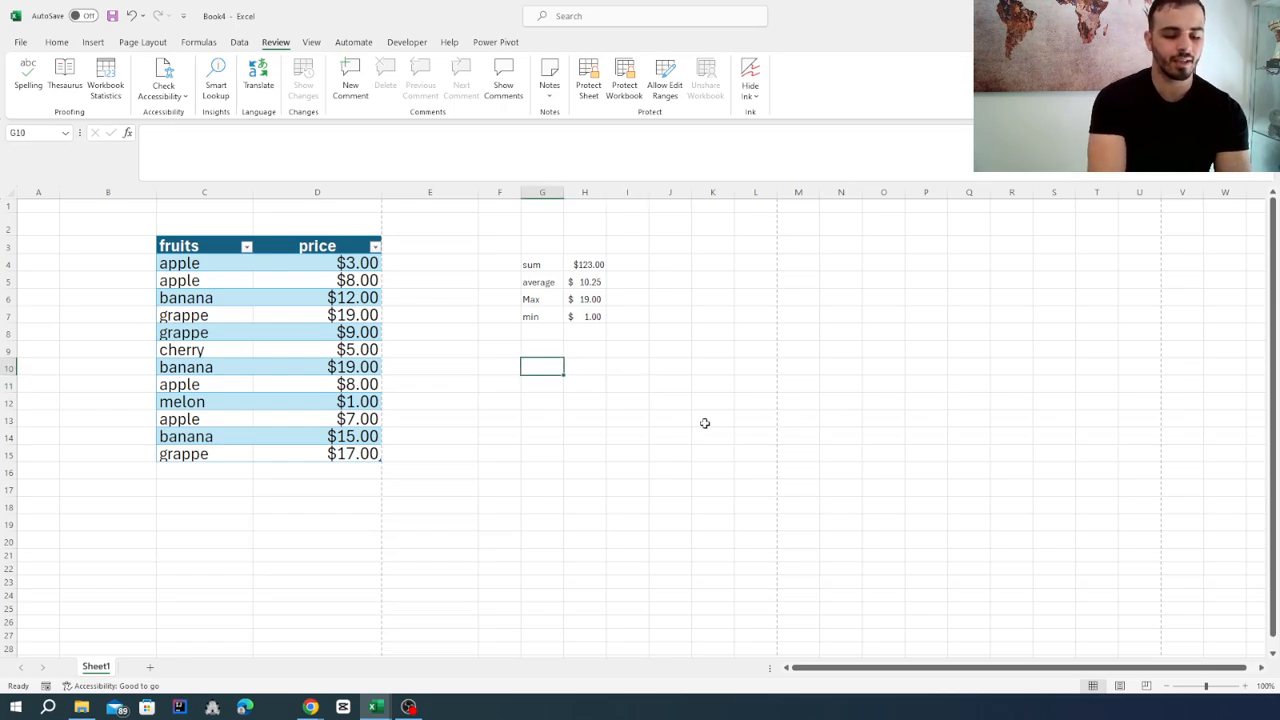
{"action": "type", "text": "hello"}
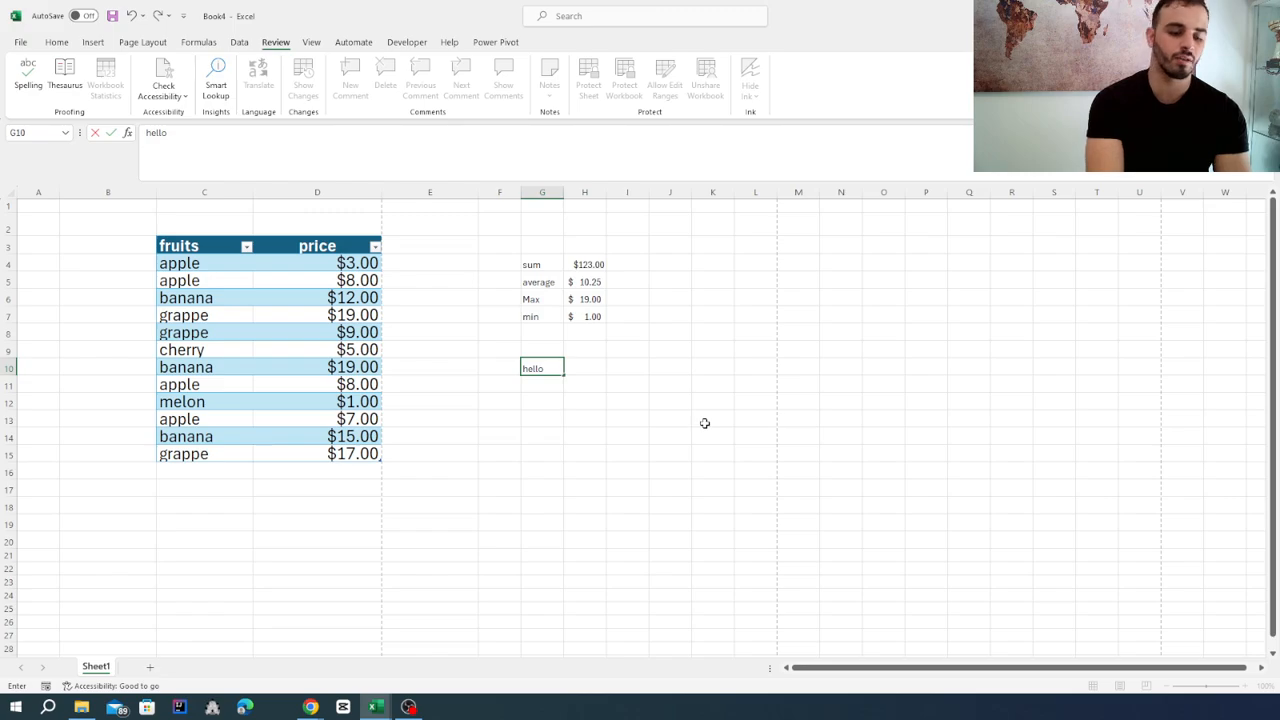
{"action": "type", "text": " I like to erat"}
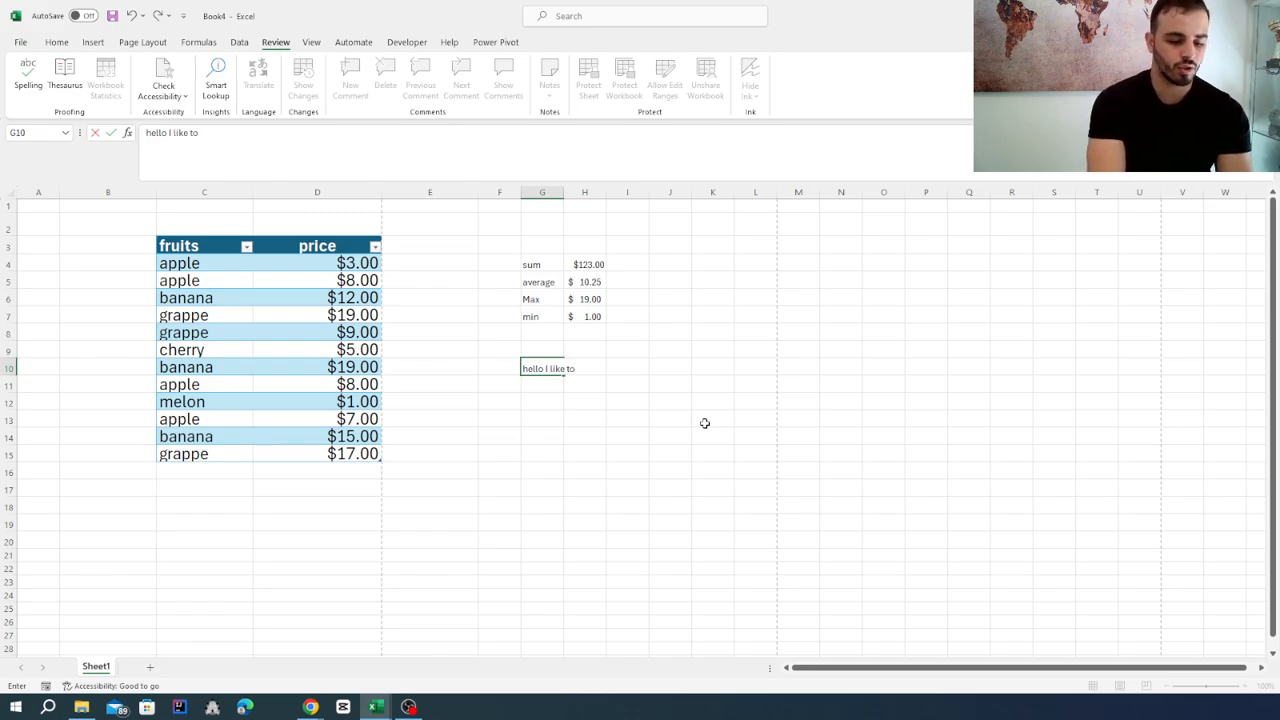
{"action": "key", "text": "BackSpace"}
{"action": "key", "text": "BackSpace"}
{"action": "key", "text": "BackSpace"}
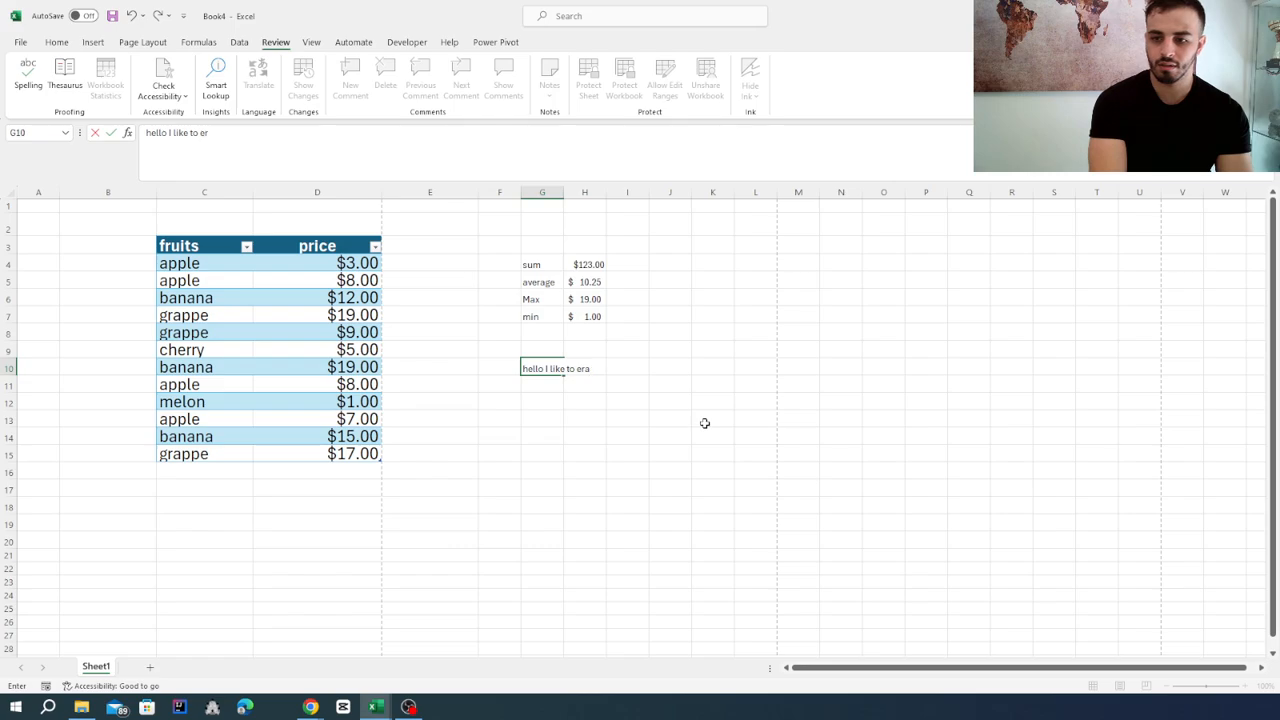
{"action": "type", "text": "at apples"}
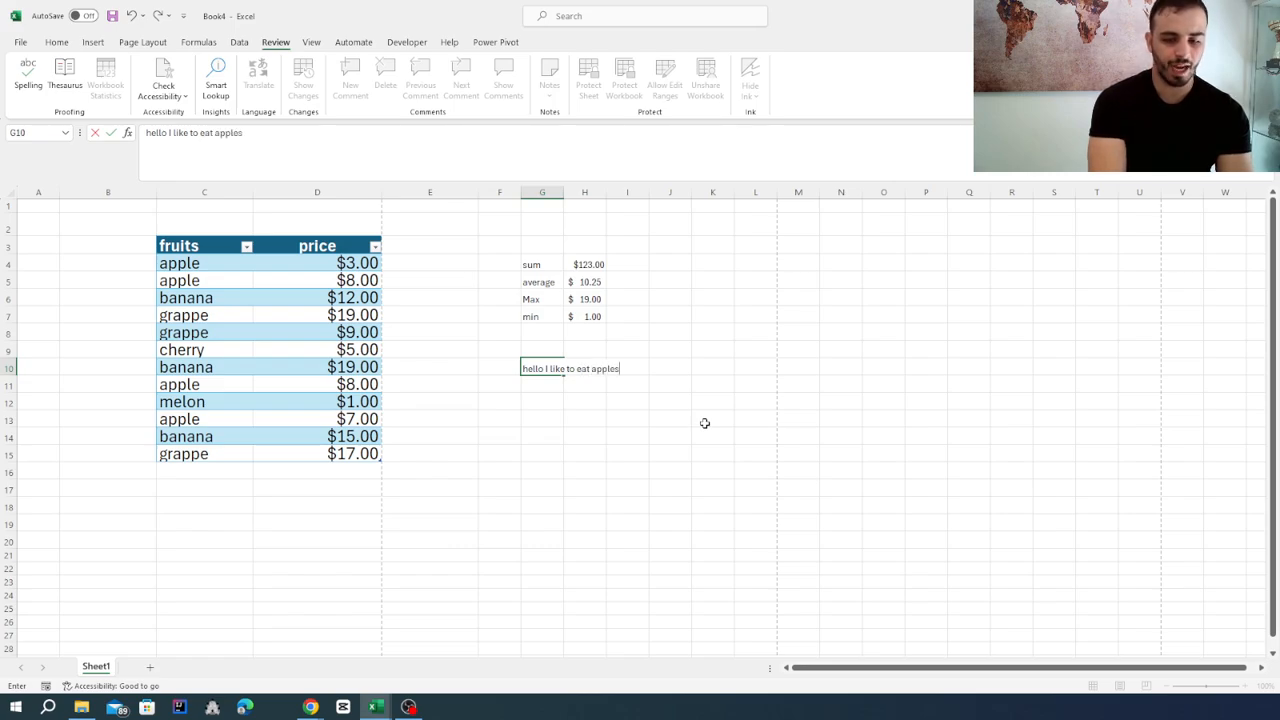
{"action": "key", "text": "Return"}
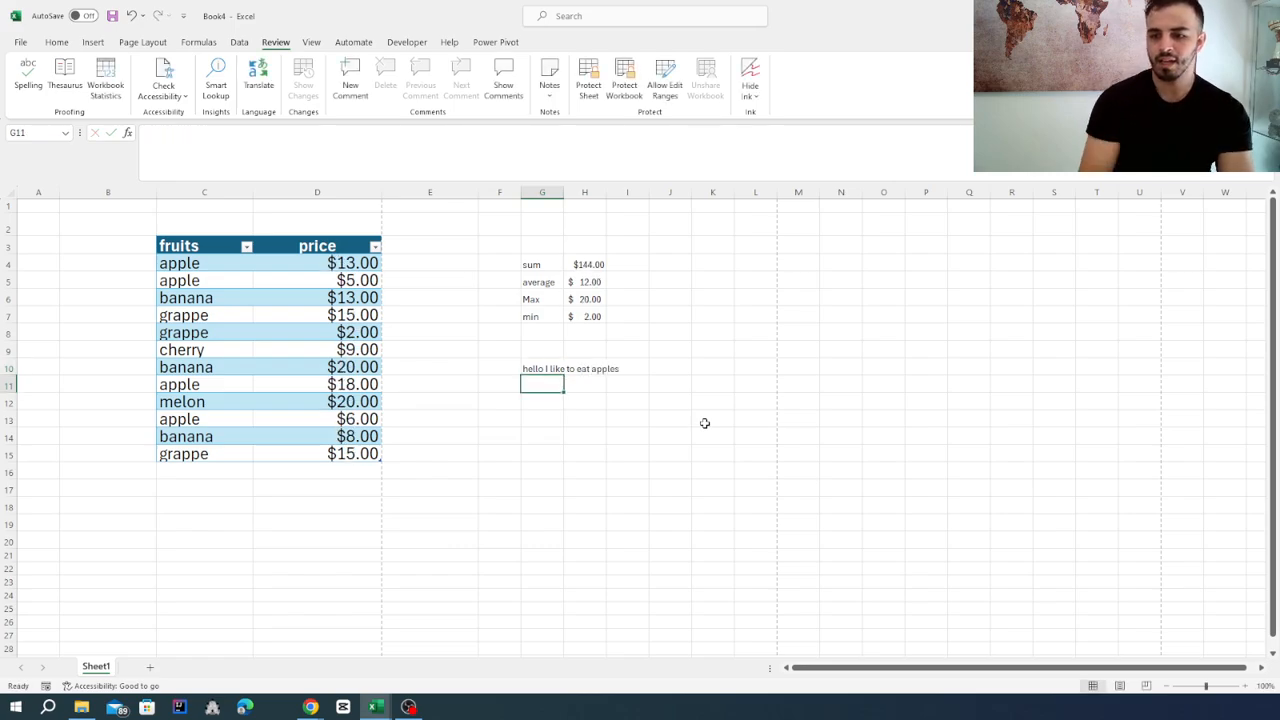
Translate the sentence in G10 from English to French (Canada) and look up the alternative translations of "pommes".
{"action": "left_click", "coordinate": [546, 368]}
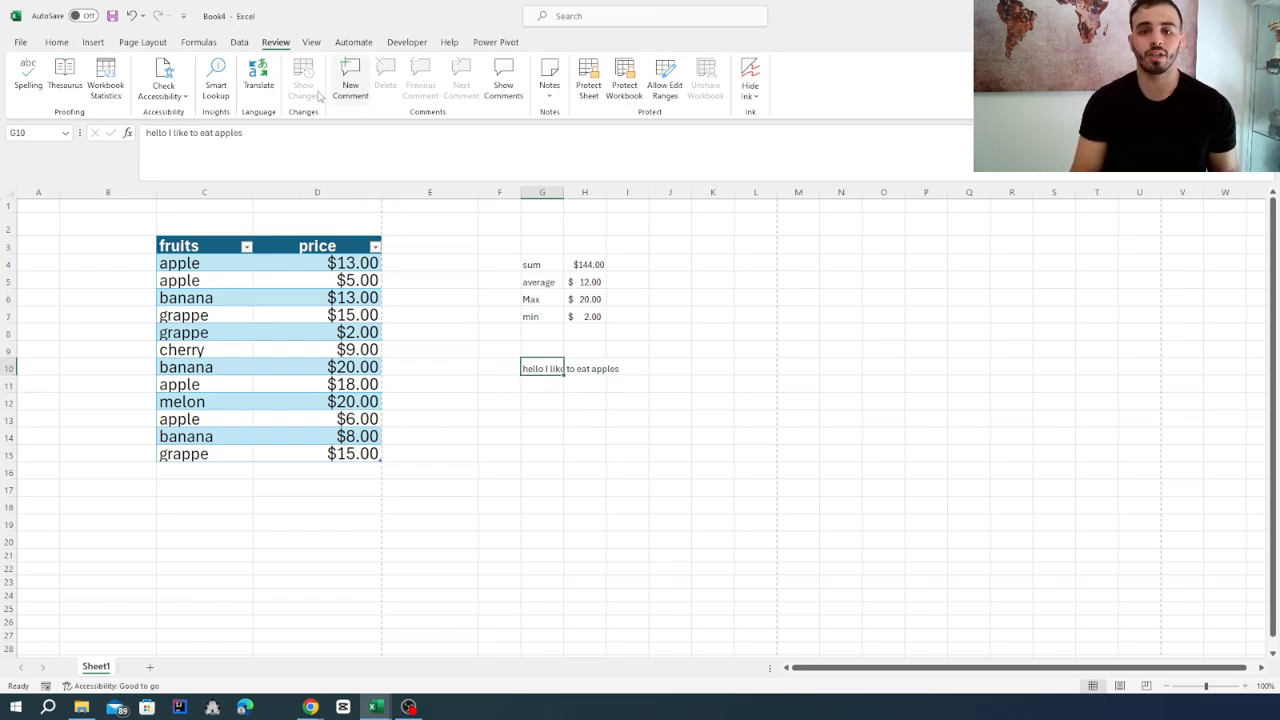
{"action": "left_click", "coordinate": [258, 80]}
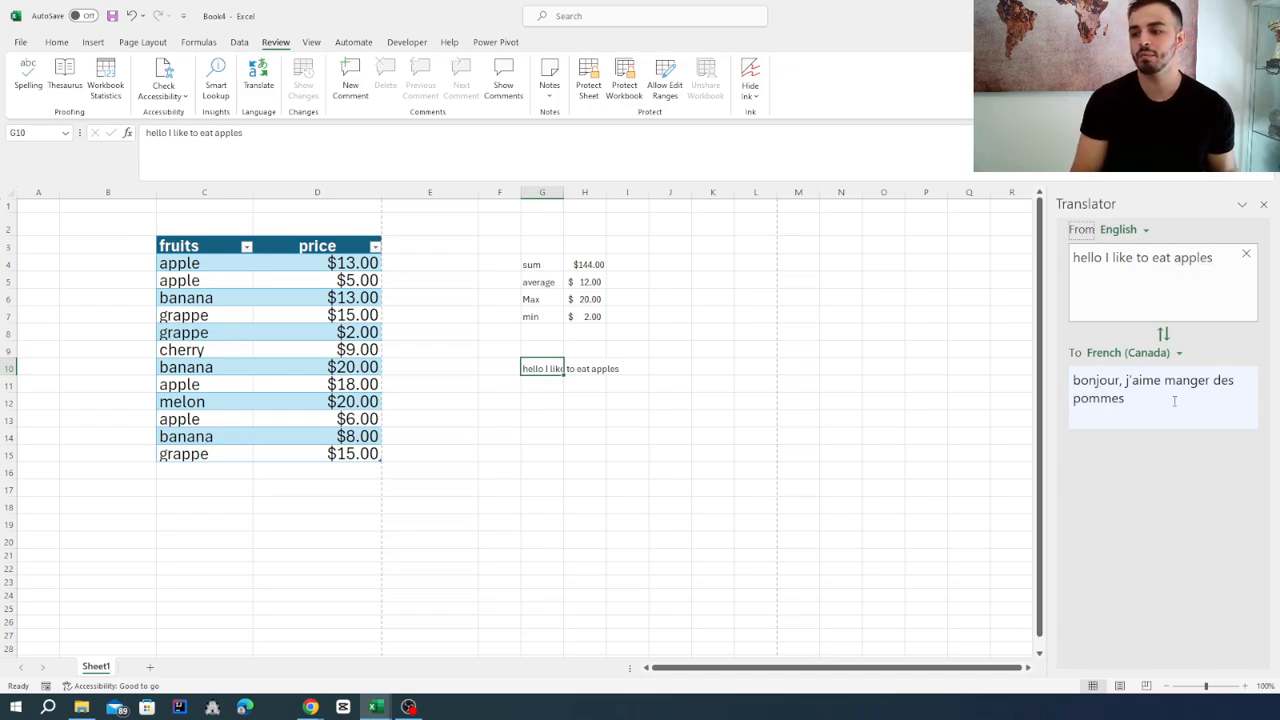
{"action": "left_click", "coordinate": [1100, 399]}
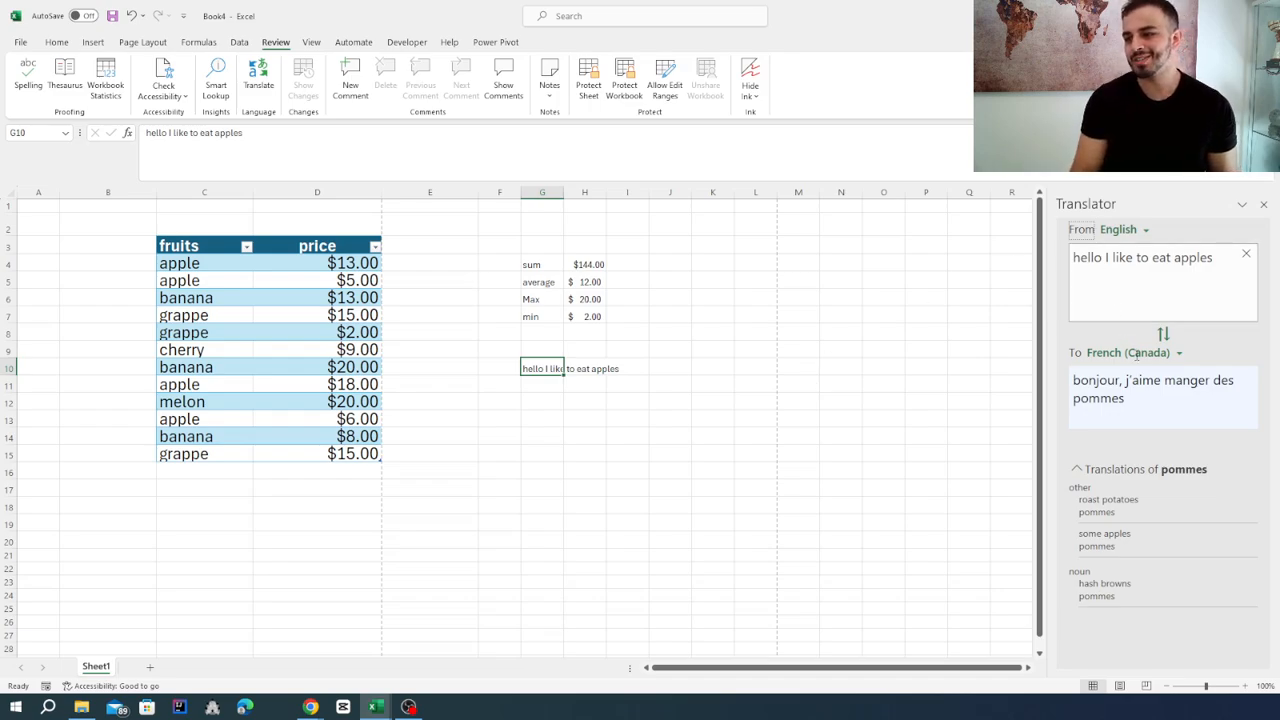
Switch the translation's target language to Italian, view the result and close the Translator.
{"action": "left_click", "coordinate": [1183, 362]}
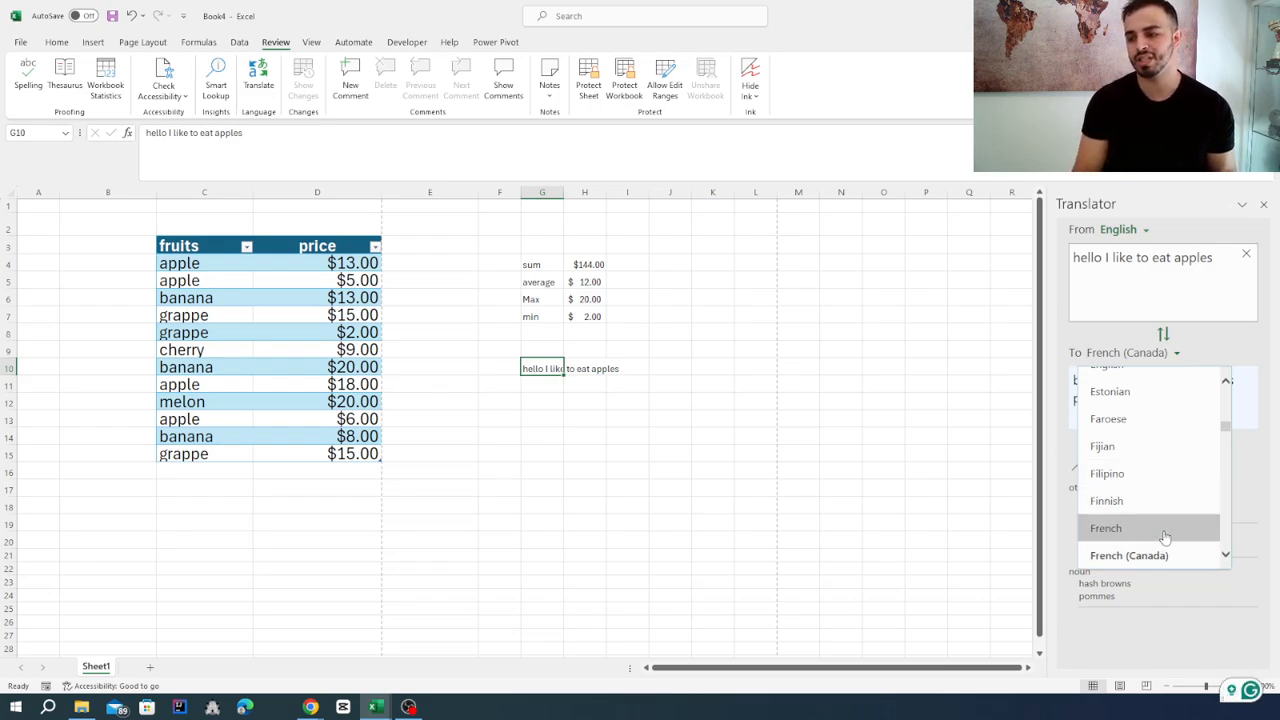
{"action": "scroll", "coordinate": [1165, 530], "scroll_direction": "down", "scroll_amount": 4}
{"action": "scroll", "coordinate": [1165, 498], "scroll_direction": "down", "scroll_amount": 6}
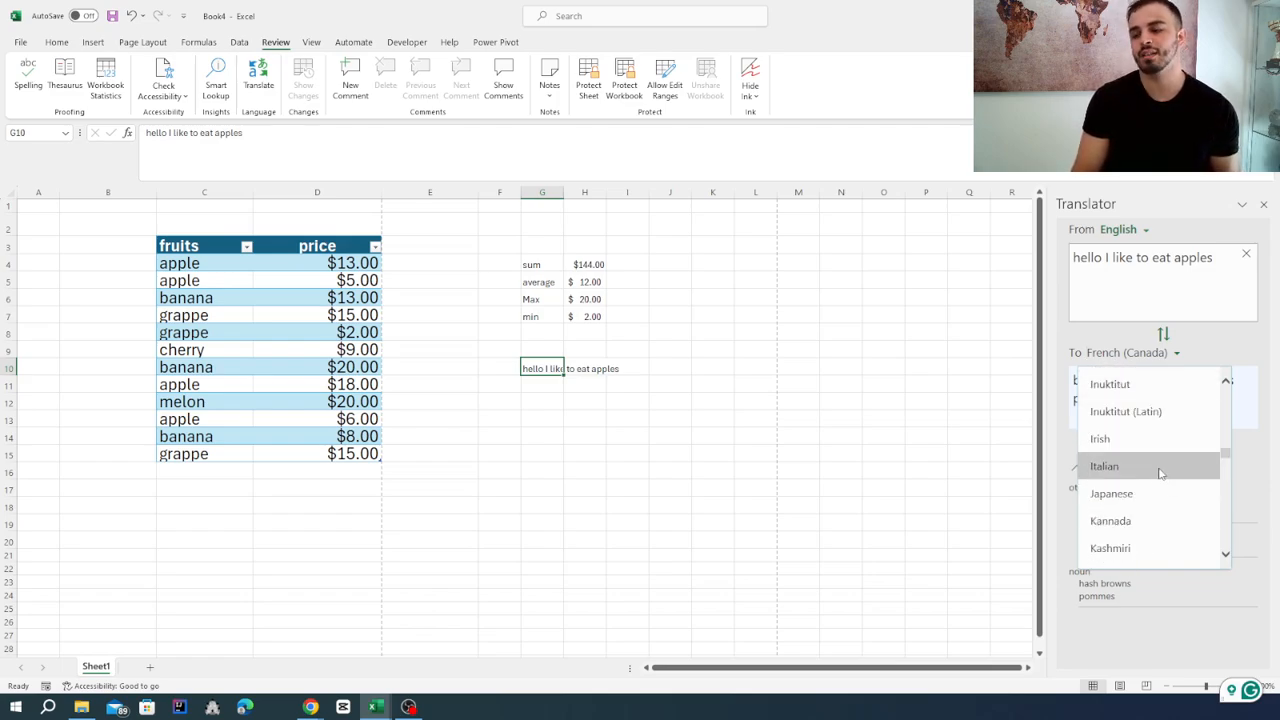
{"action": "left_click", "coordinate": [1160, 470]}
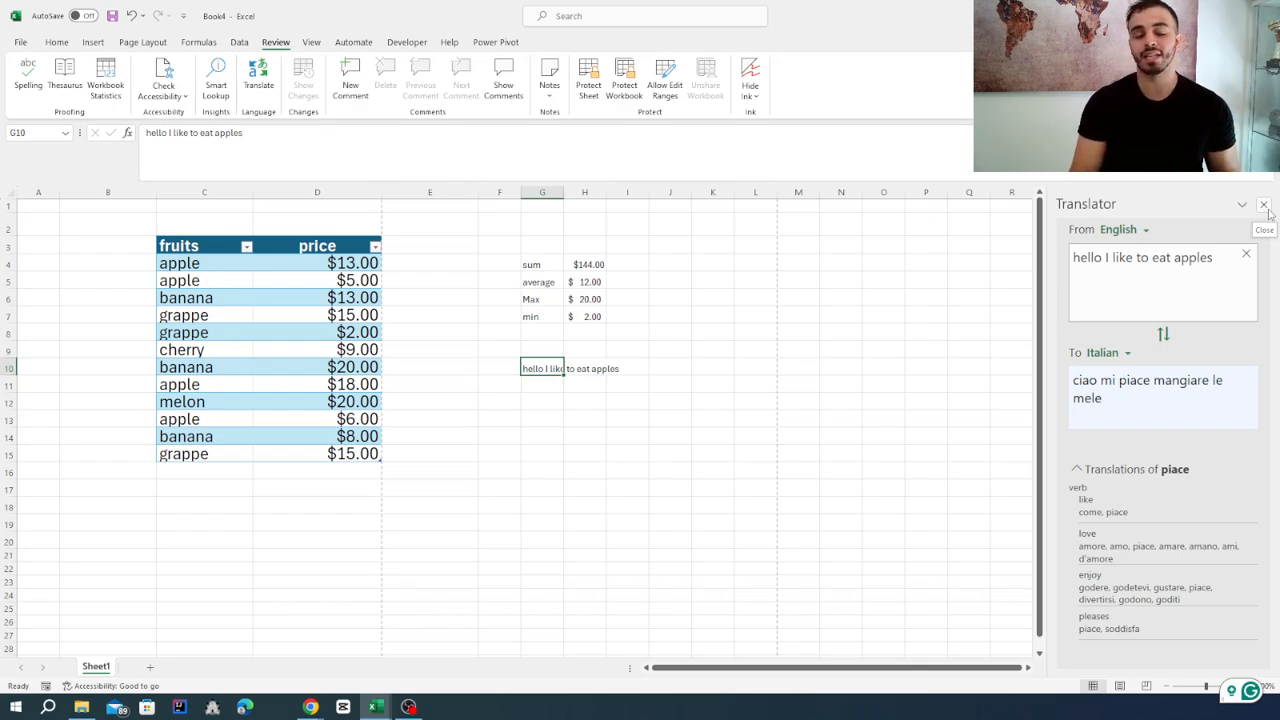
{"action": "left_click", "coordinate": [1265, 206]}
{"action": "left_click", "coordinate": [695, 365]}
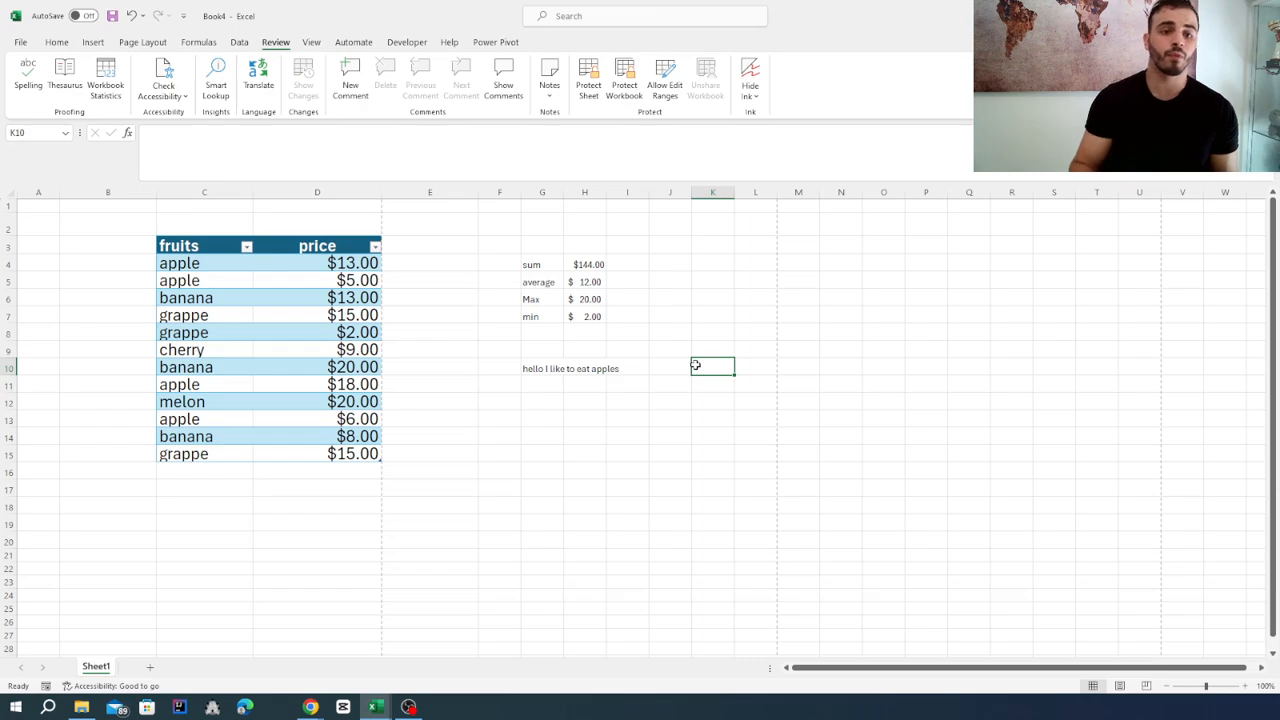
Look over the script automation and developer tools, then view the Visual Basic editor for the workbook and close it.
{"action": "left_click", "coordinate": [354, 42]}
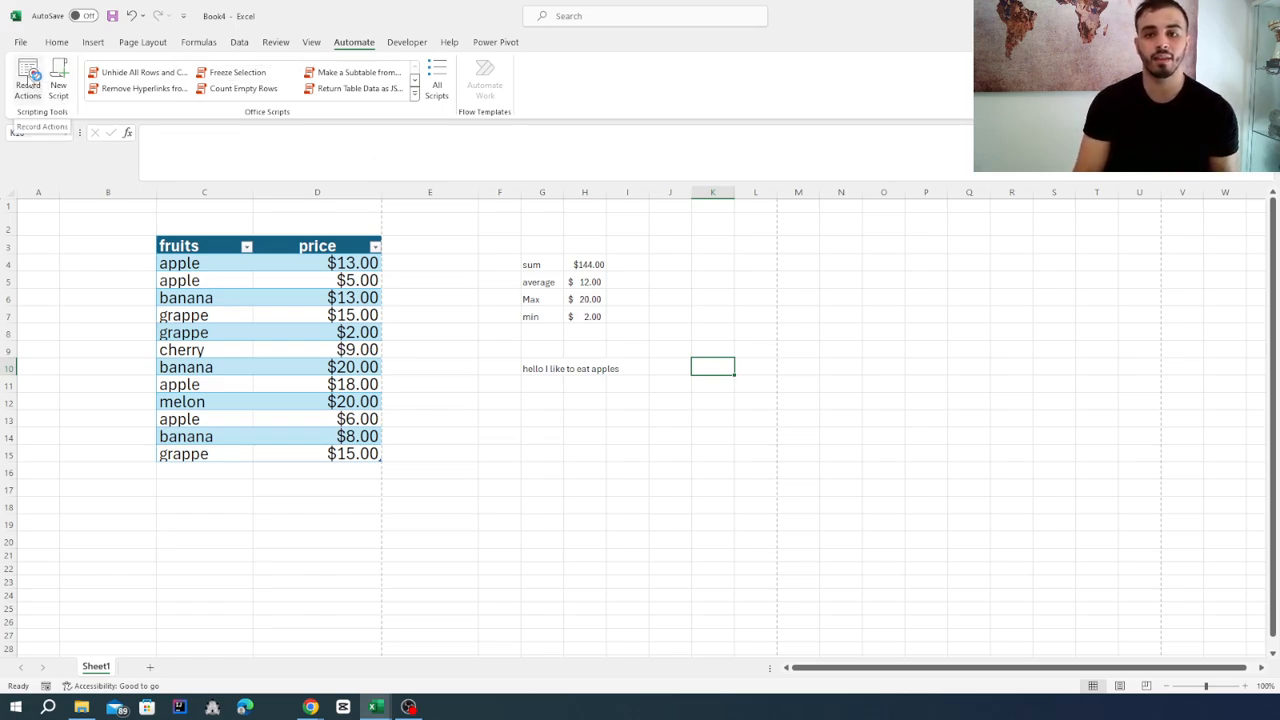
{"action": "left_click", "coordinate": [408, 42]}
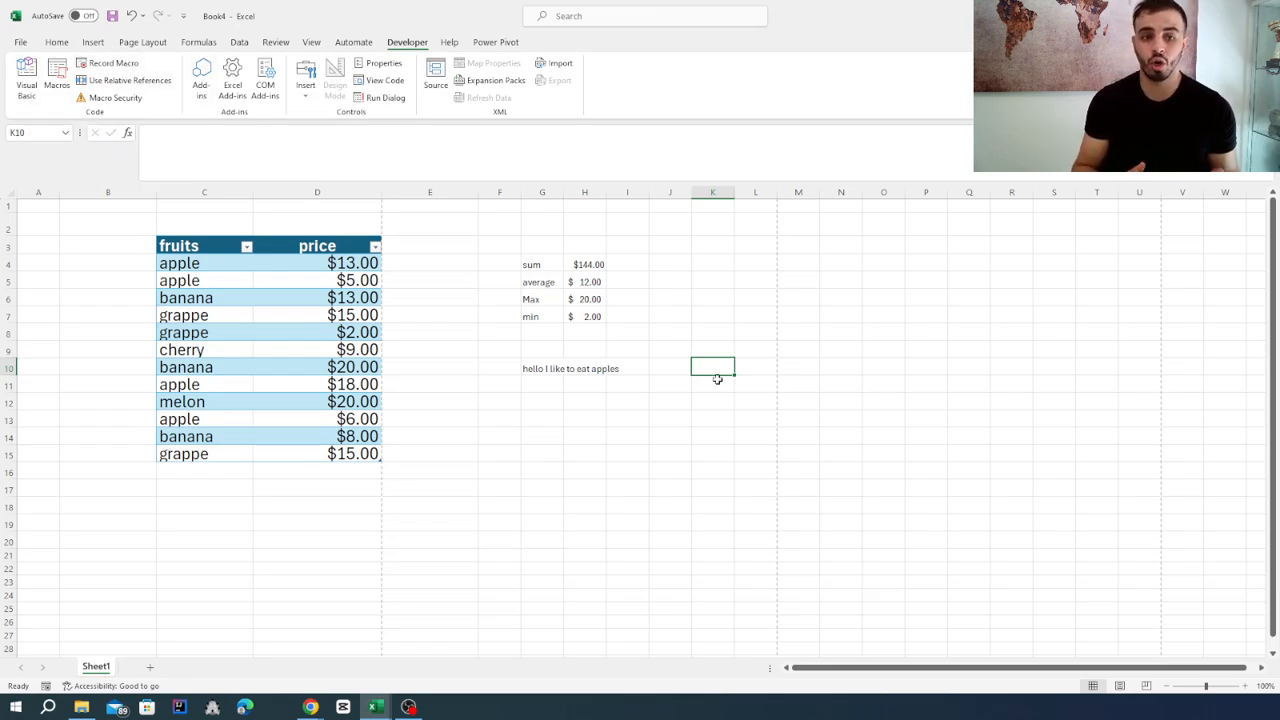
{"action": "left_click", "coordinate": [27, 84]}
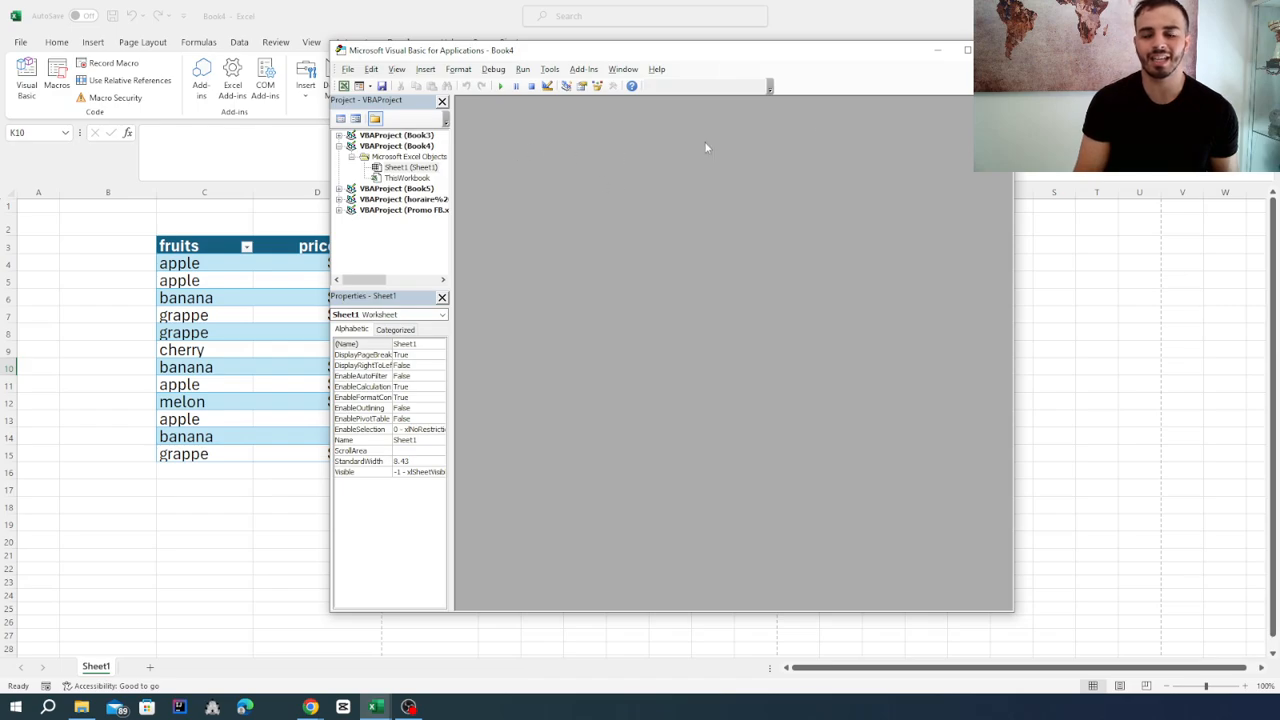
{"action": "left_click", "coordinate": [967, 49]}
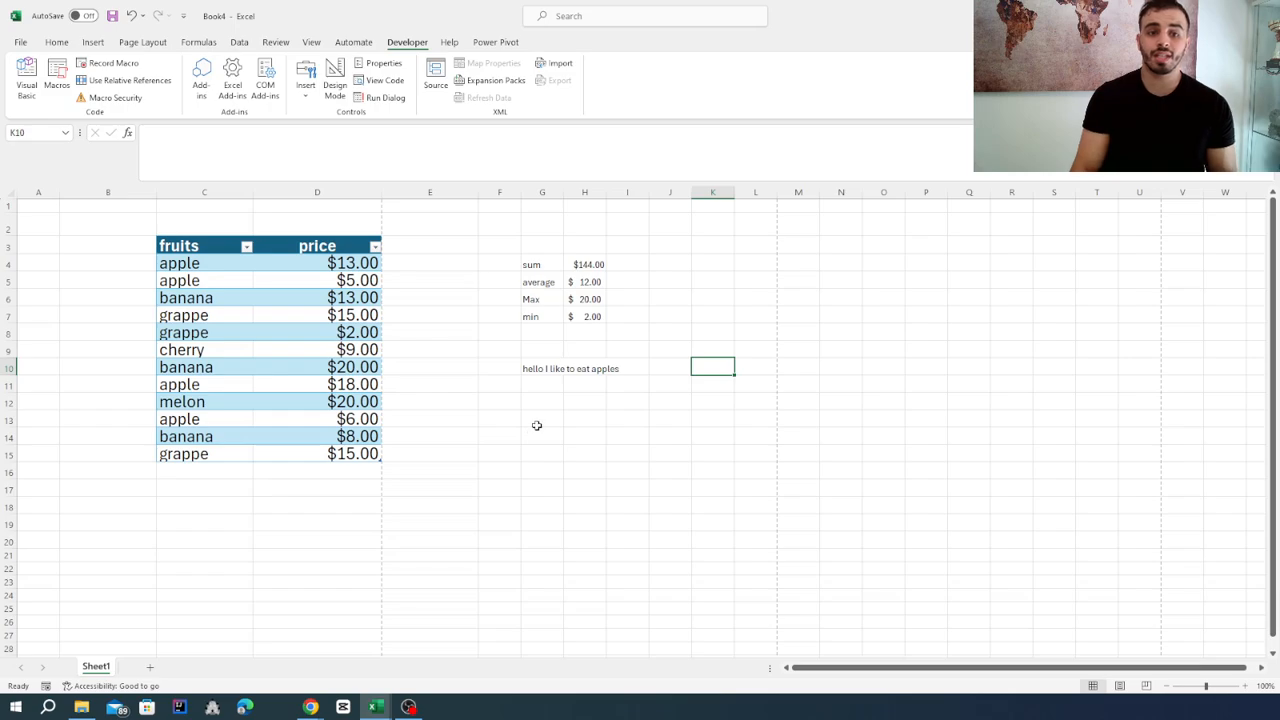
{"action": "left_click", "coordinate": [57, 44]}
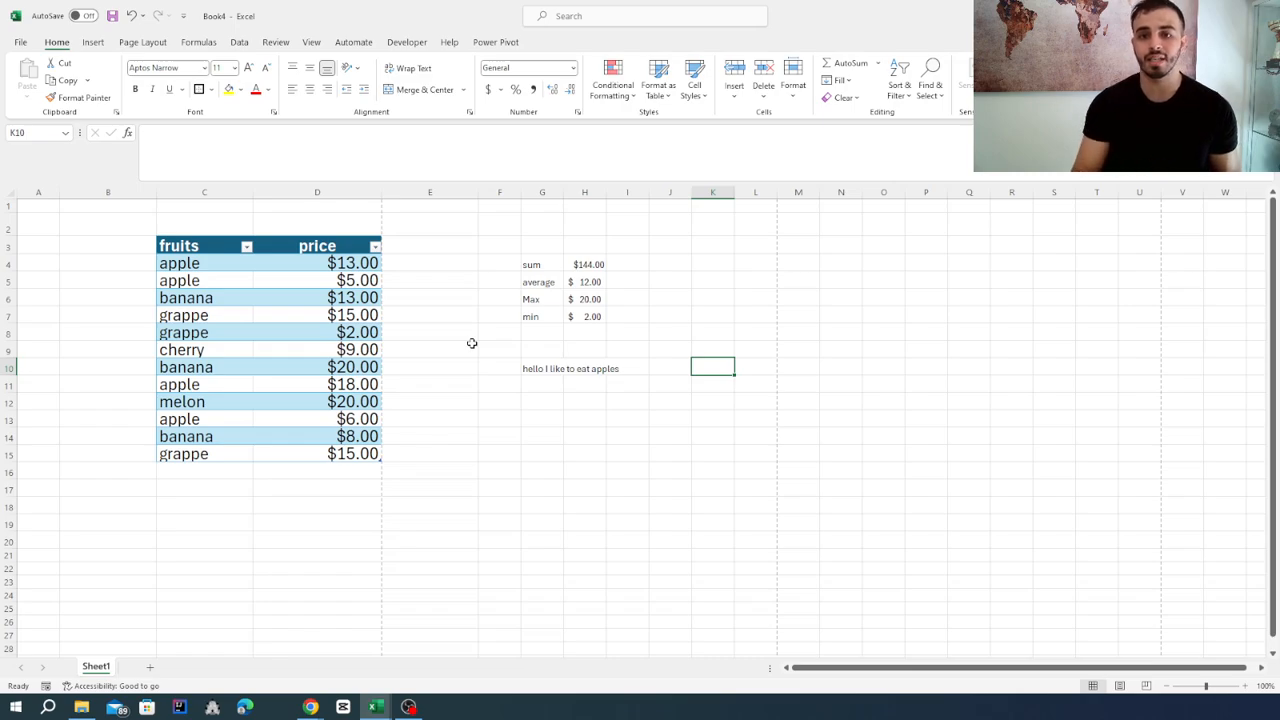
{"action": "left_click", "coordinate": [196, 42]}
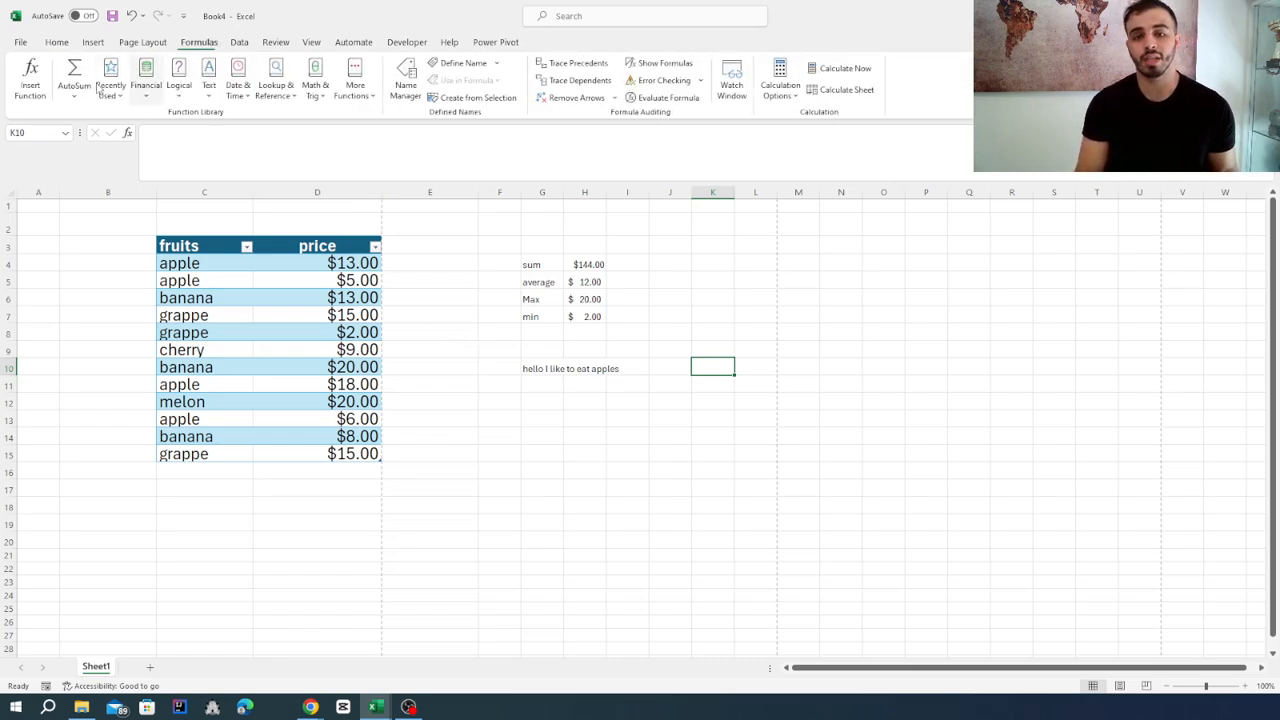